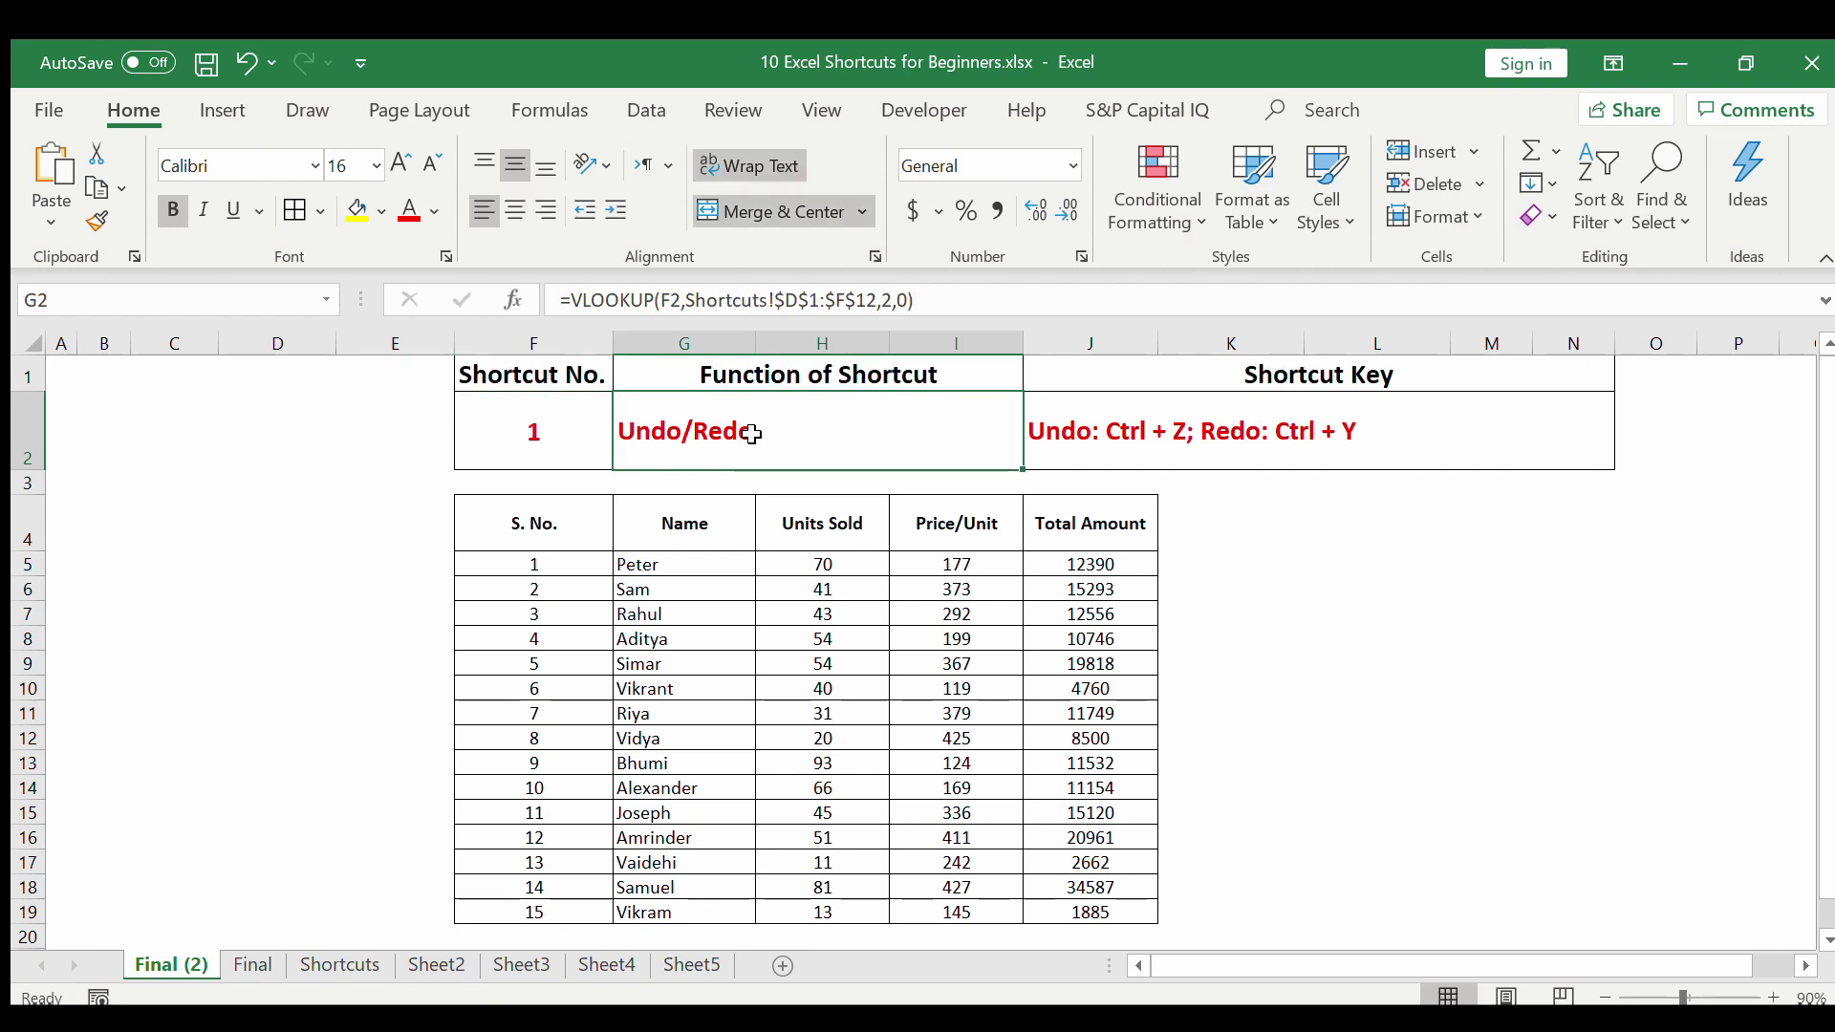
Change the Price/Unit header in cell I4 of the sales table to "Price per Unit".
left_click(550, 457)
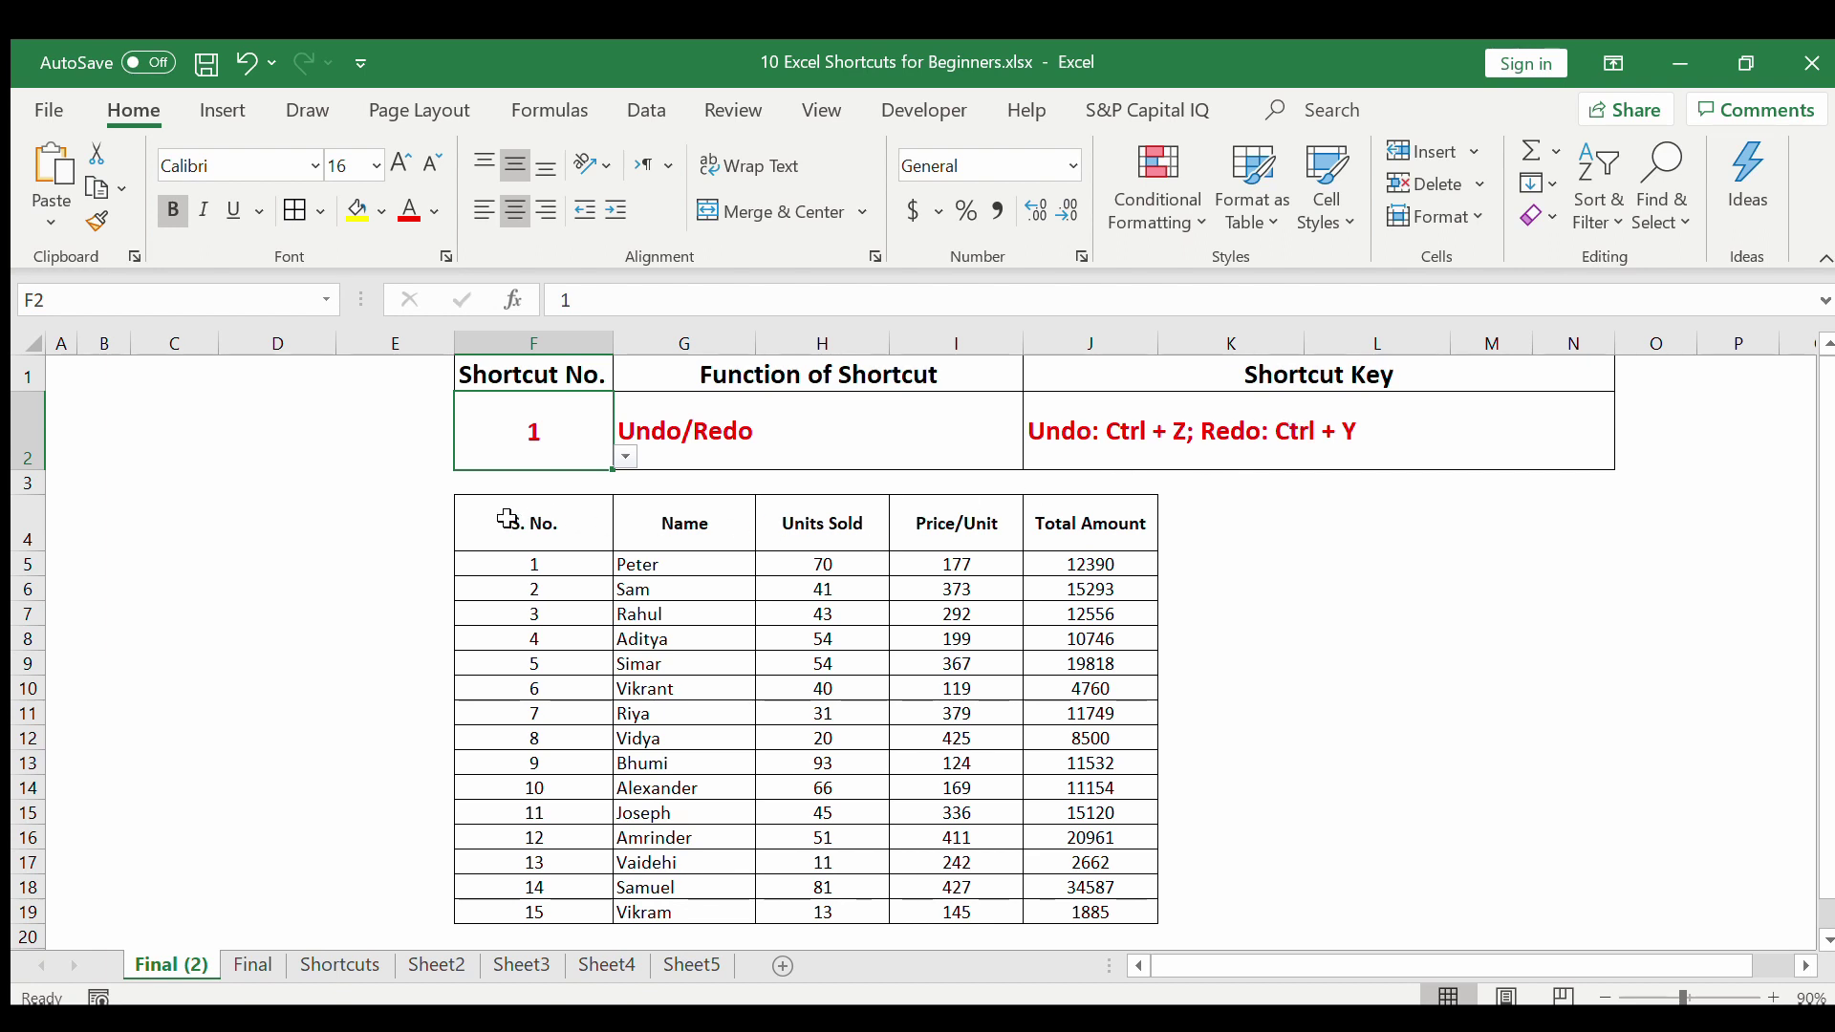
left_click_drag(508, 519, 1070, 901)
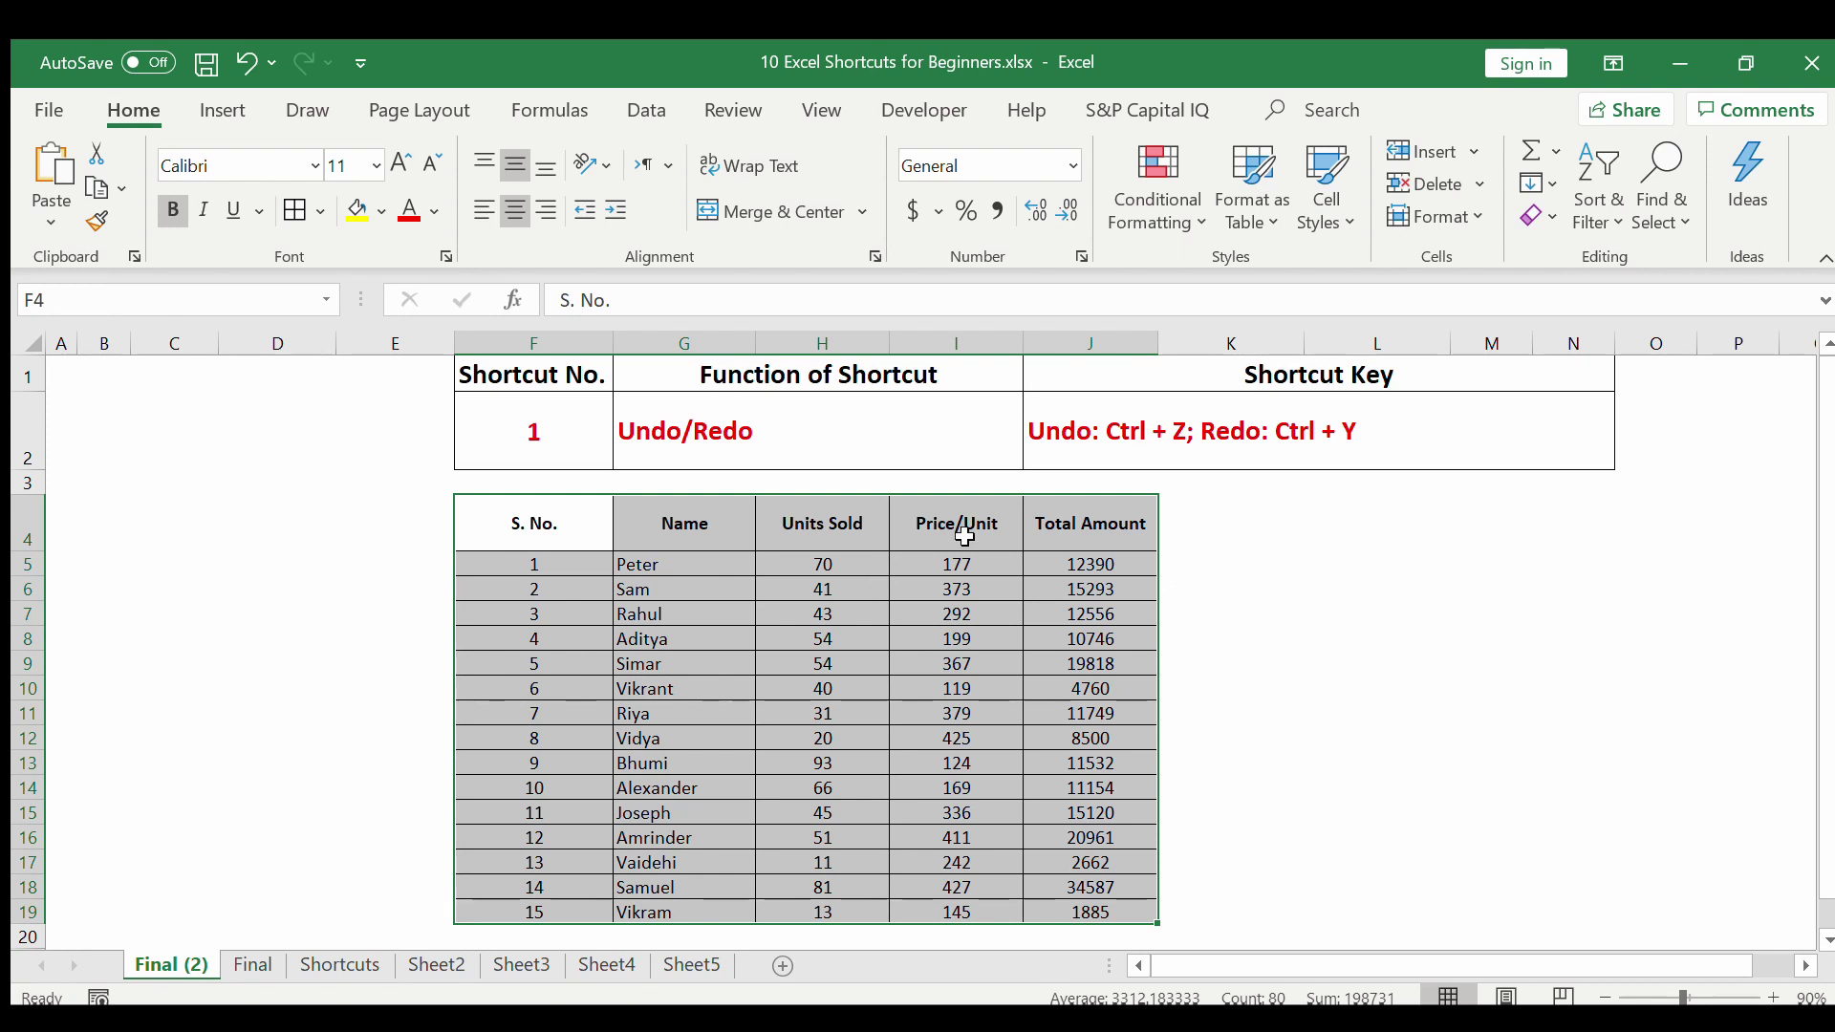
left_click(958, 535)
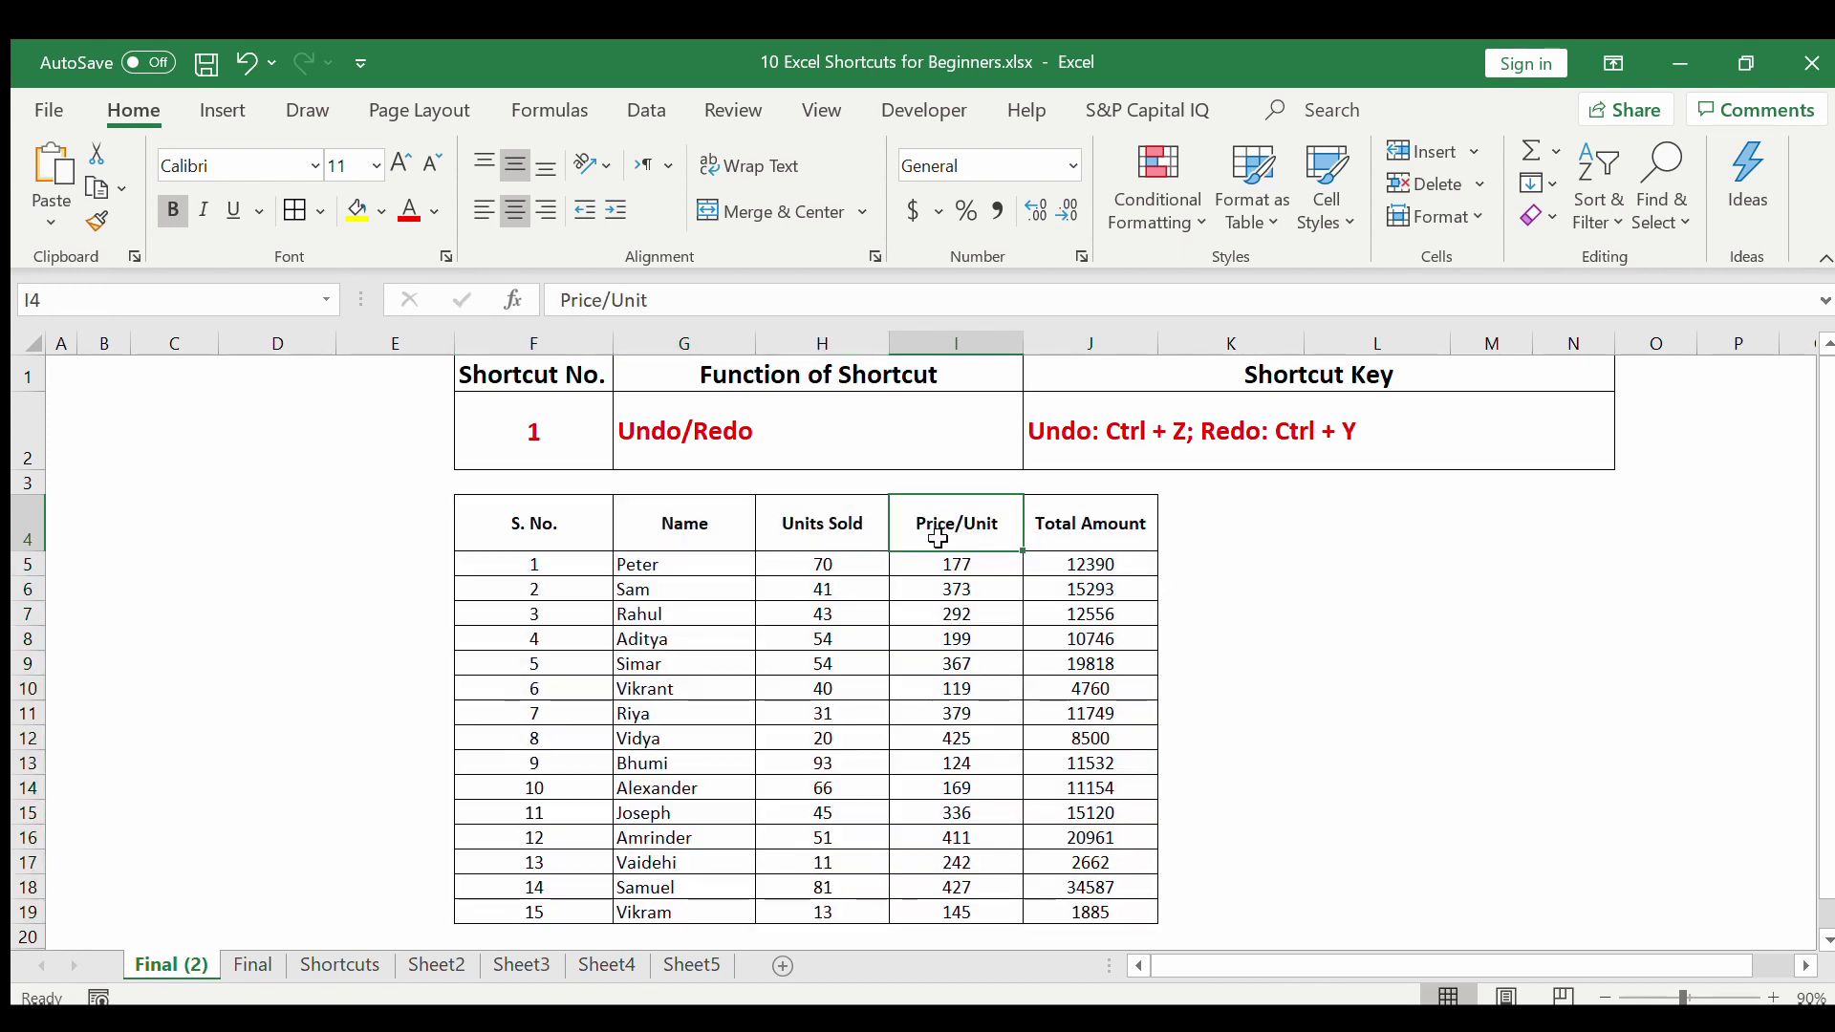
type("Price")
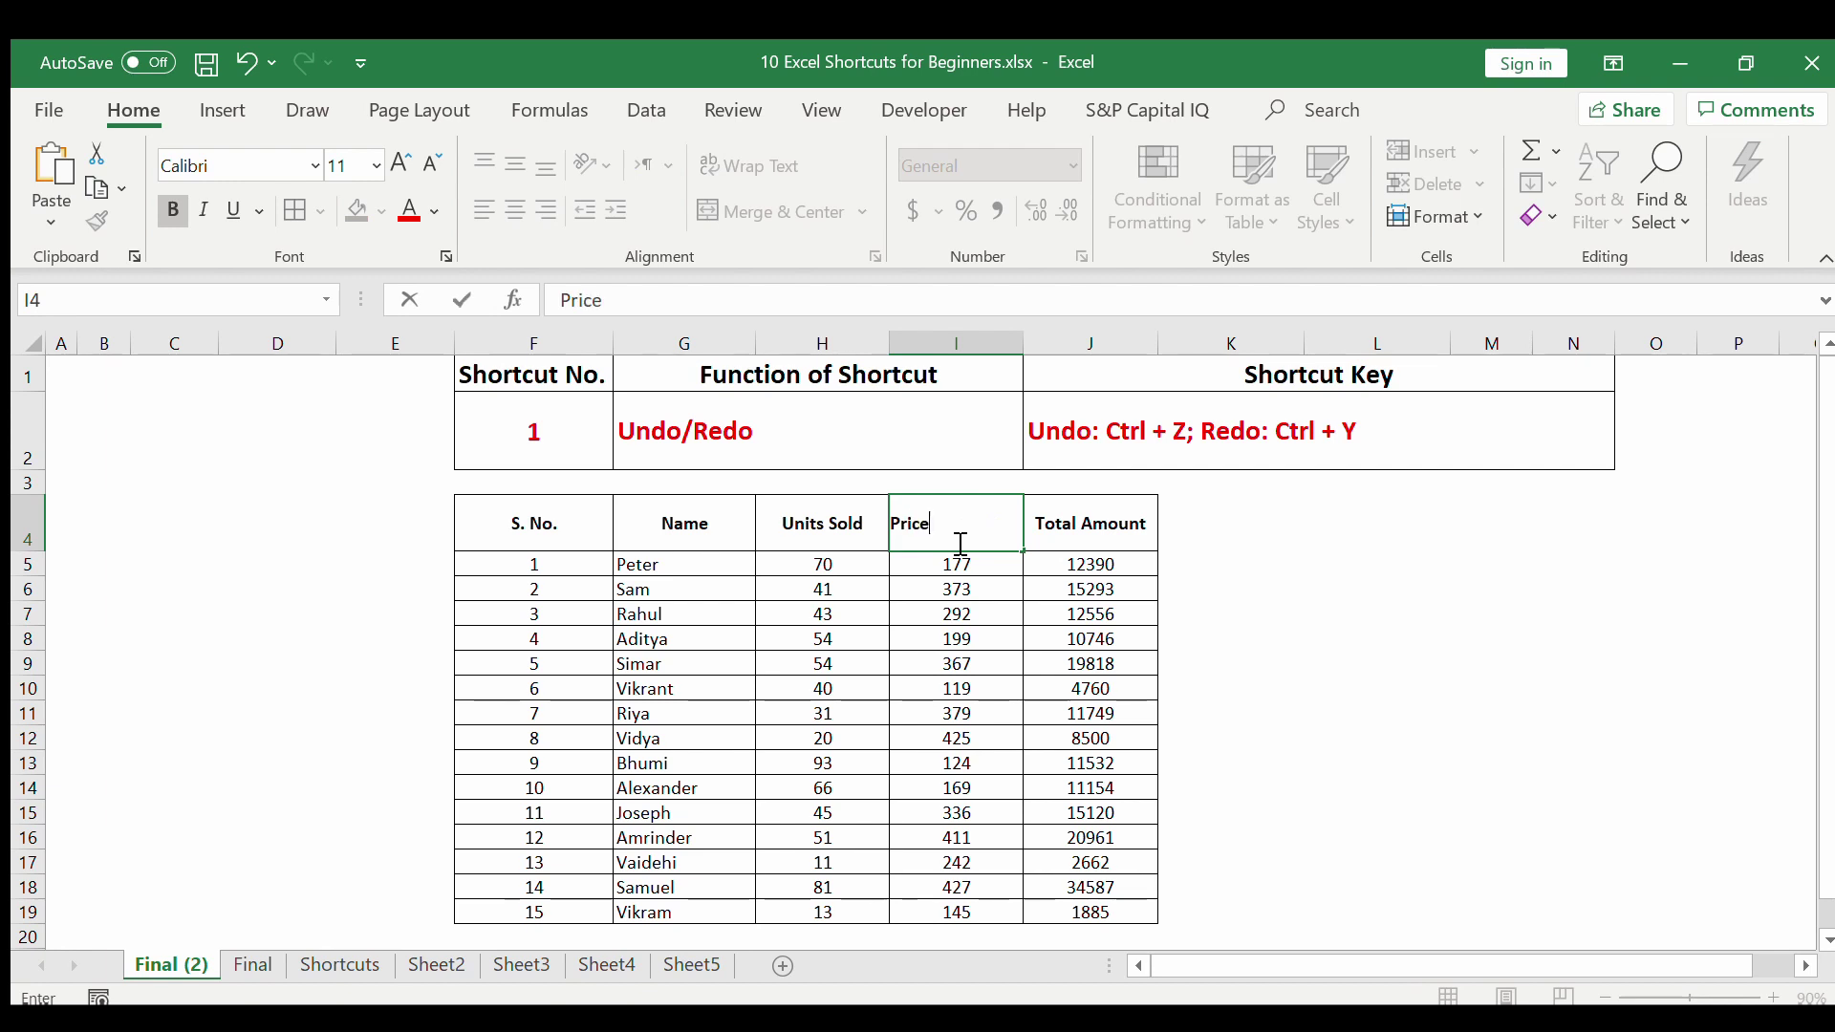
type(" per Unit")
key("Return")
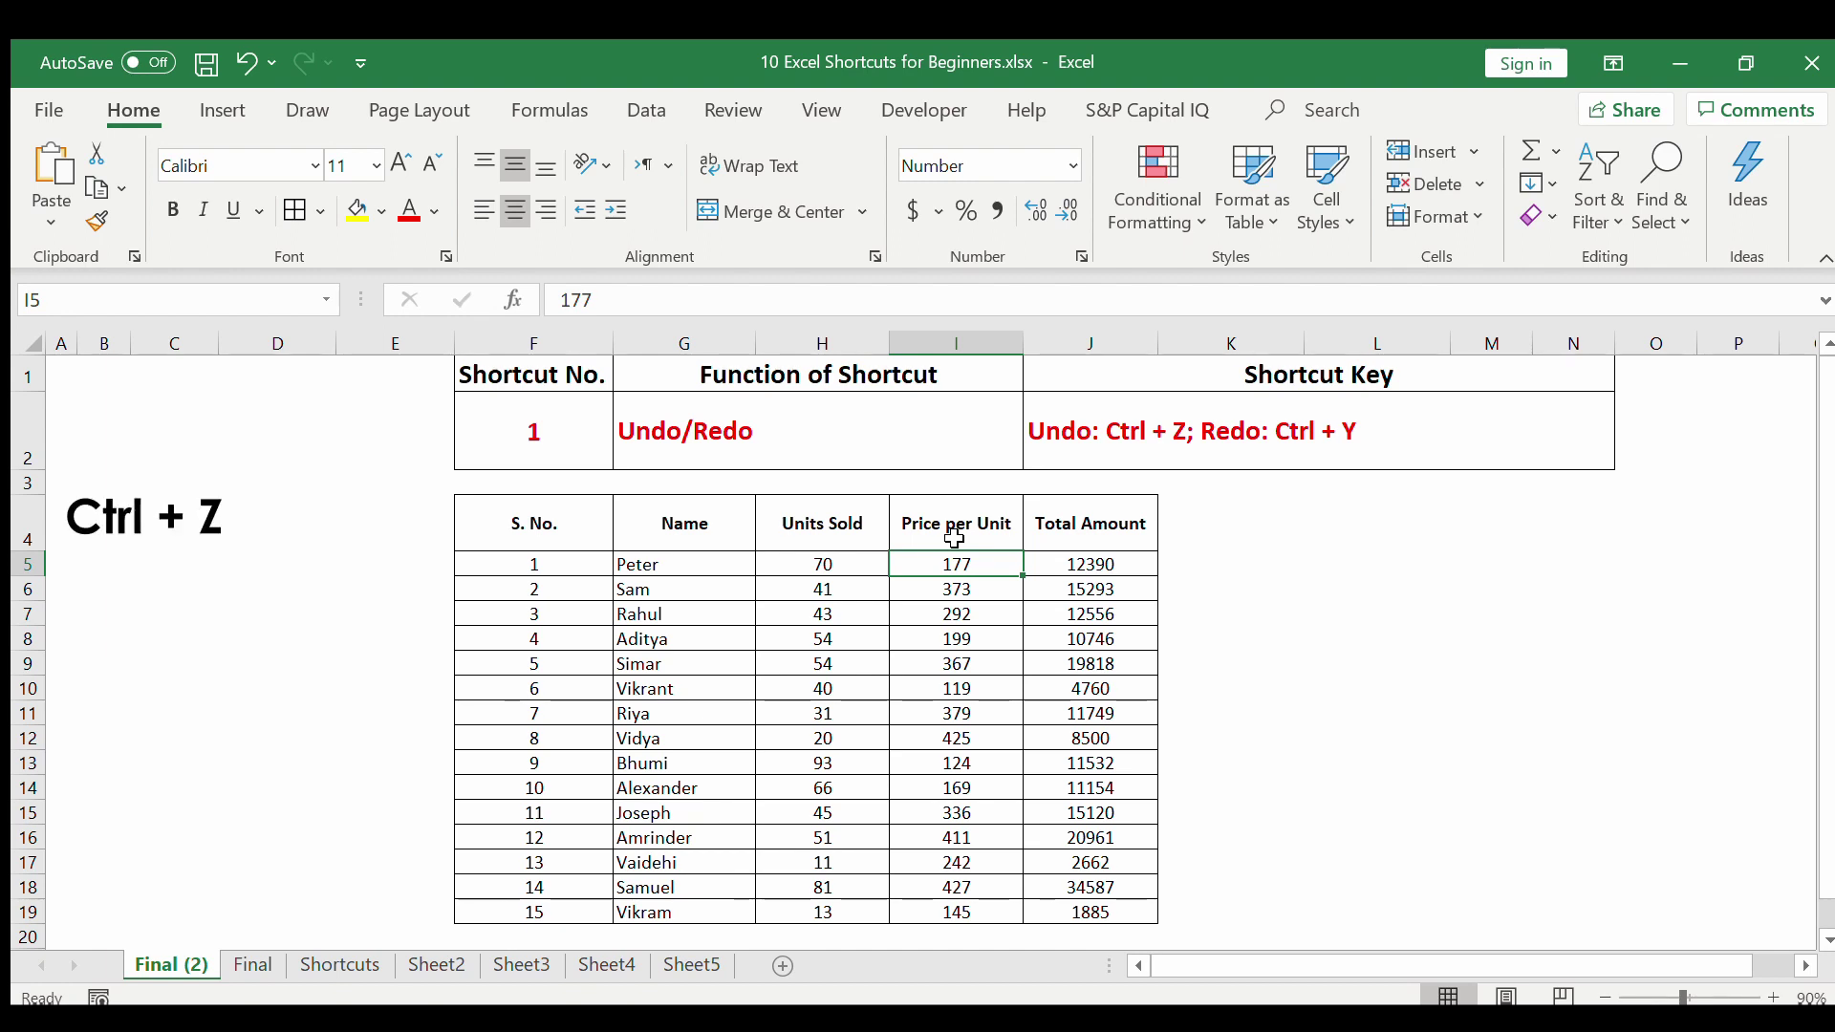
Undo the header edit in cell I4 and redo it.
key("ctrl+z")
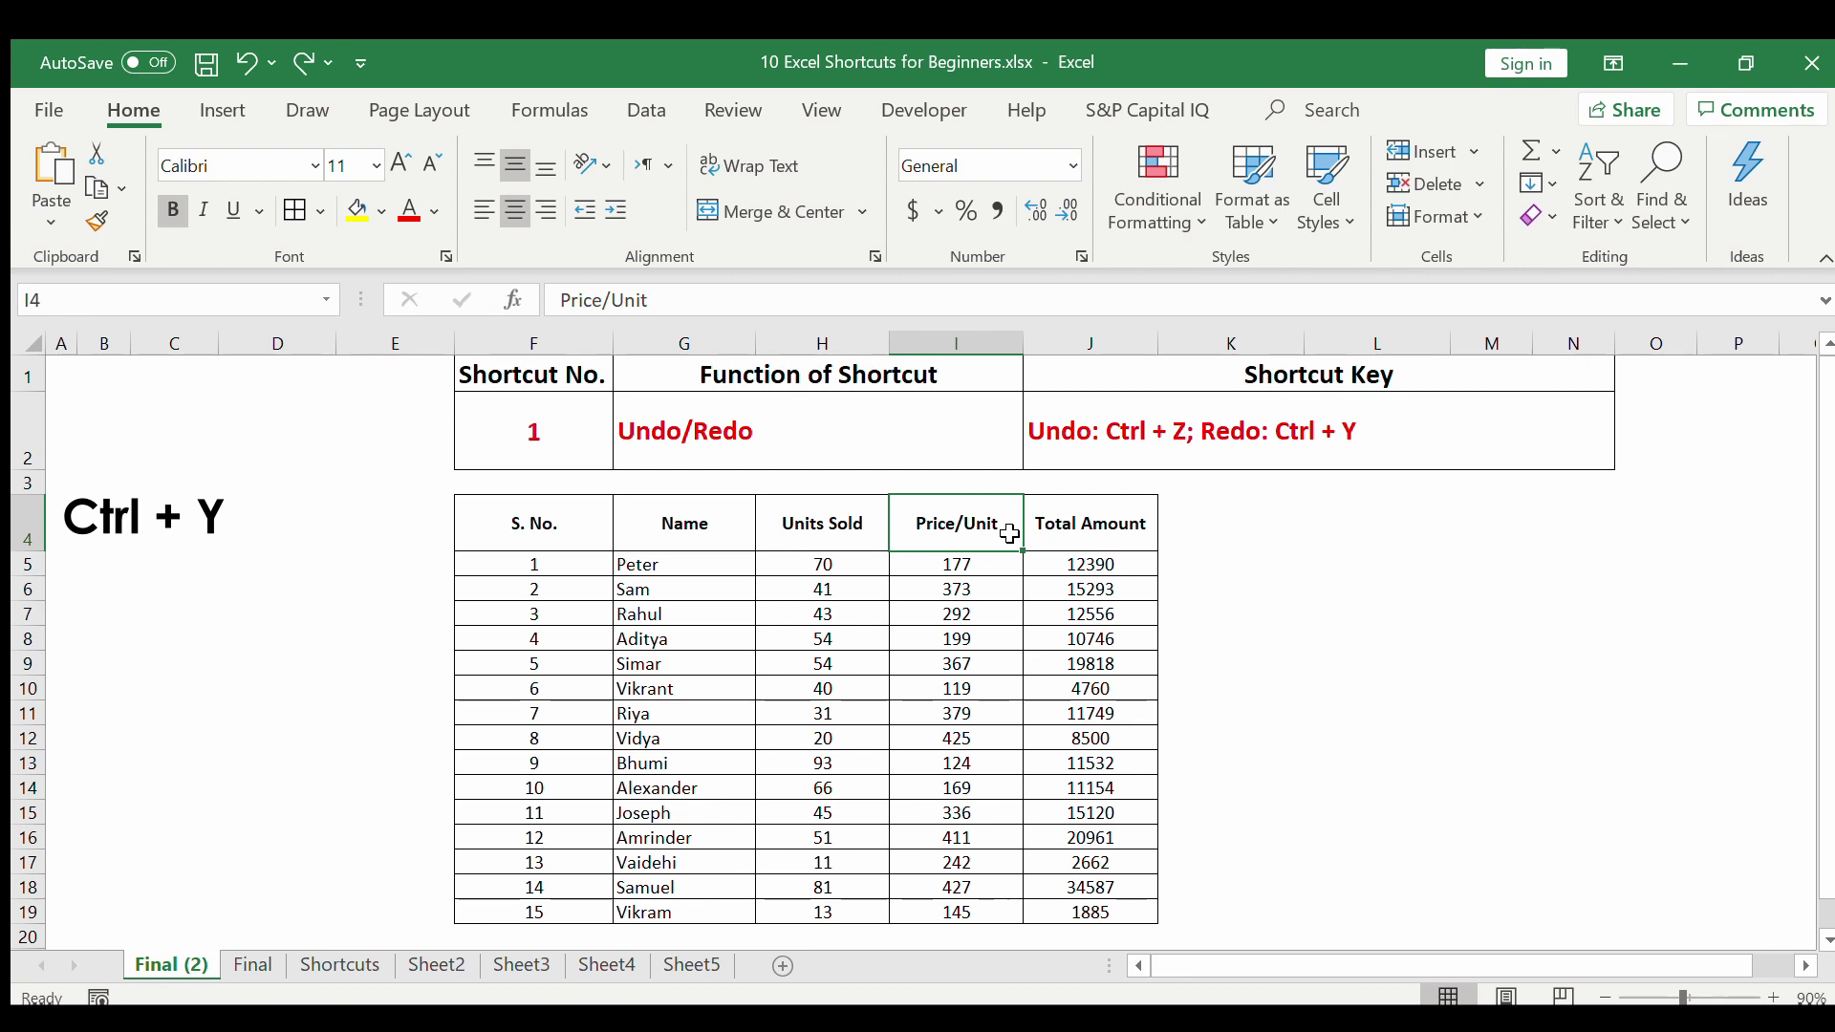
key("ctrl+y")
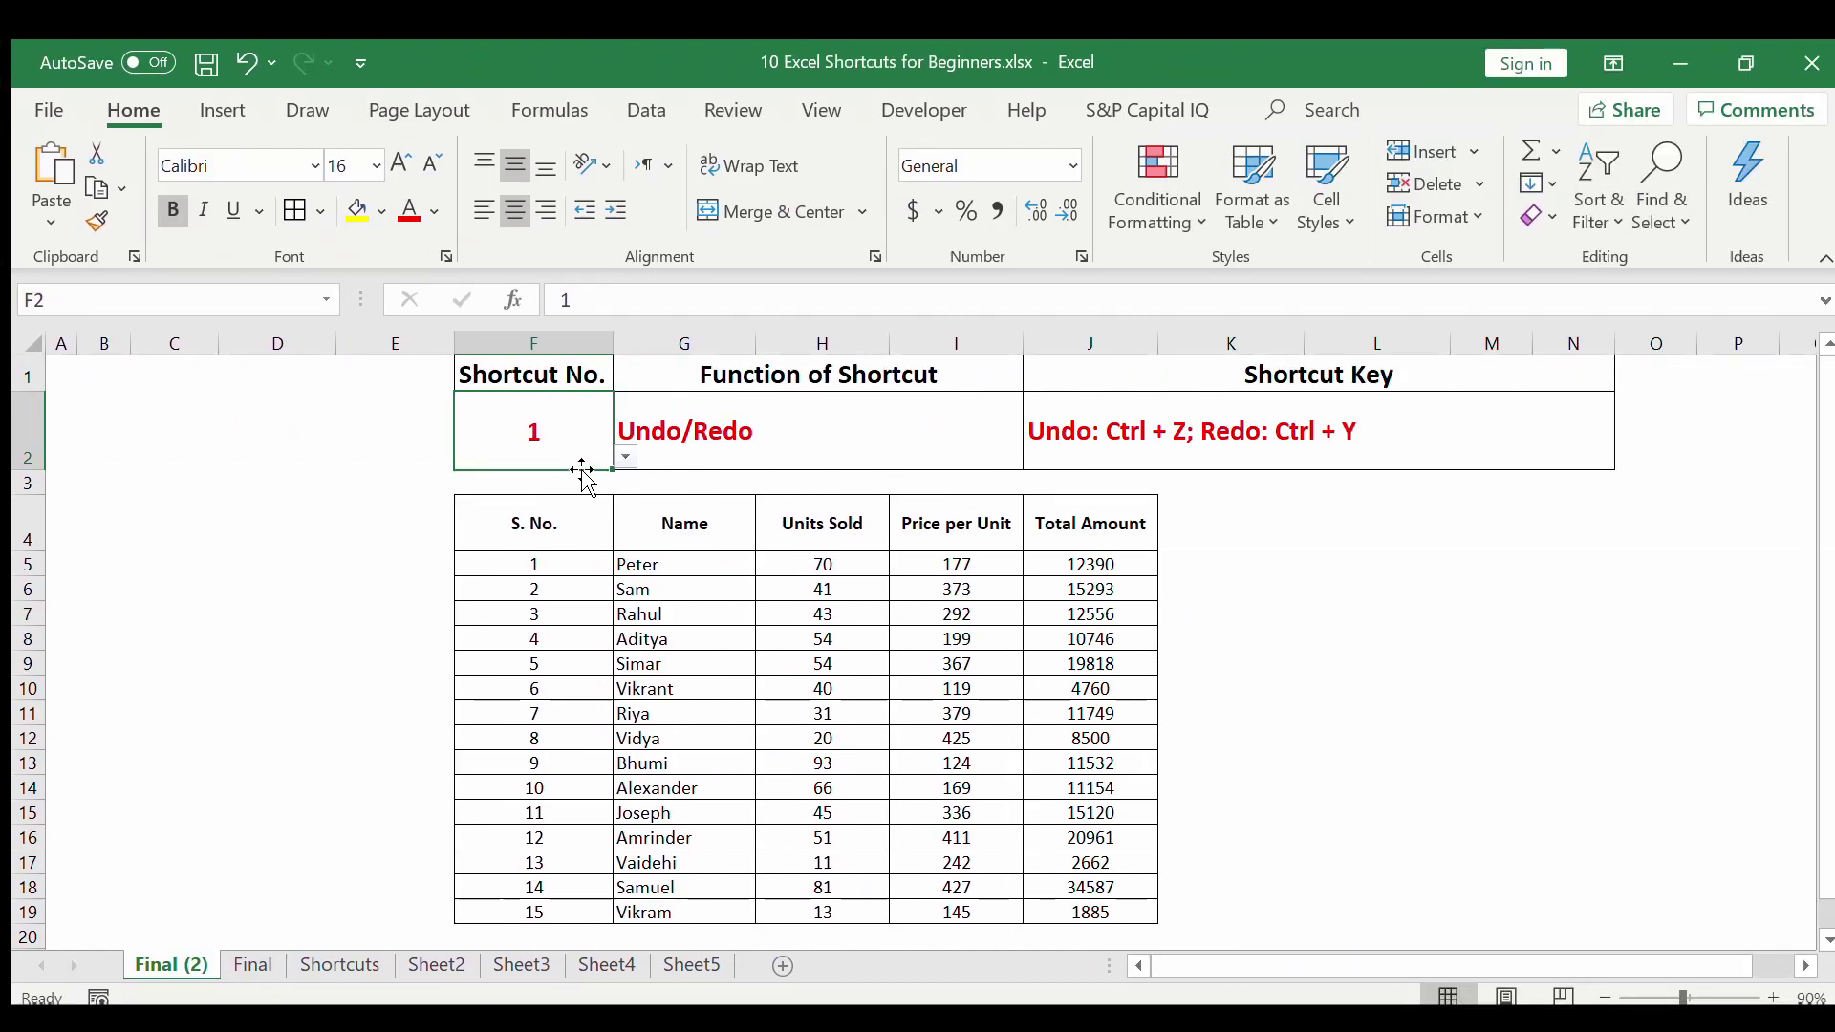
Set the shortcut number in F2 to 2 and select the whole of row 9.
left_click(626, 457)
left_click(592, 496)
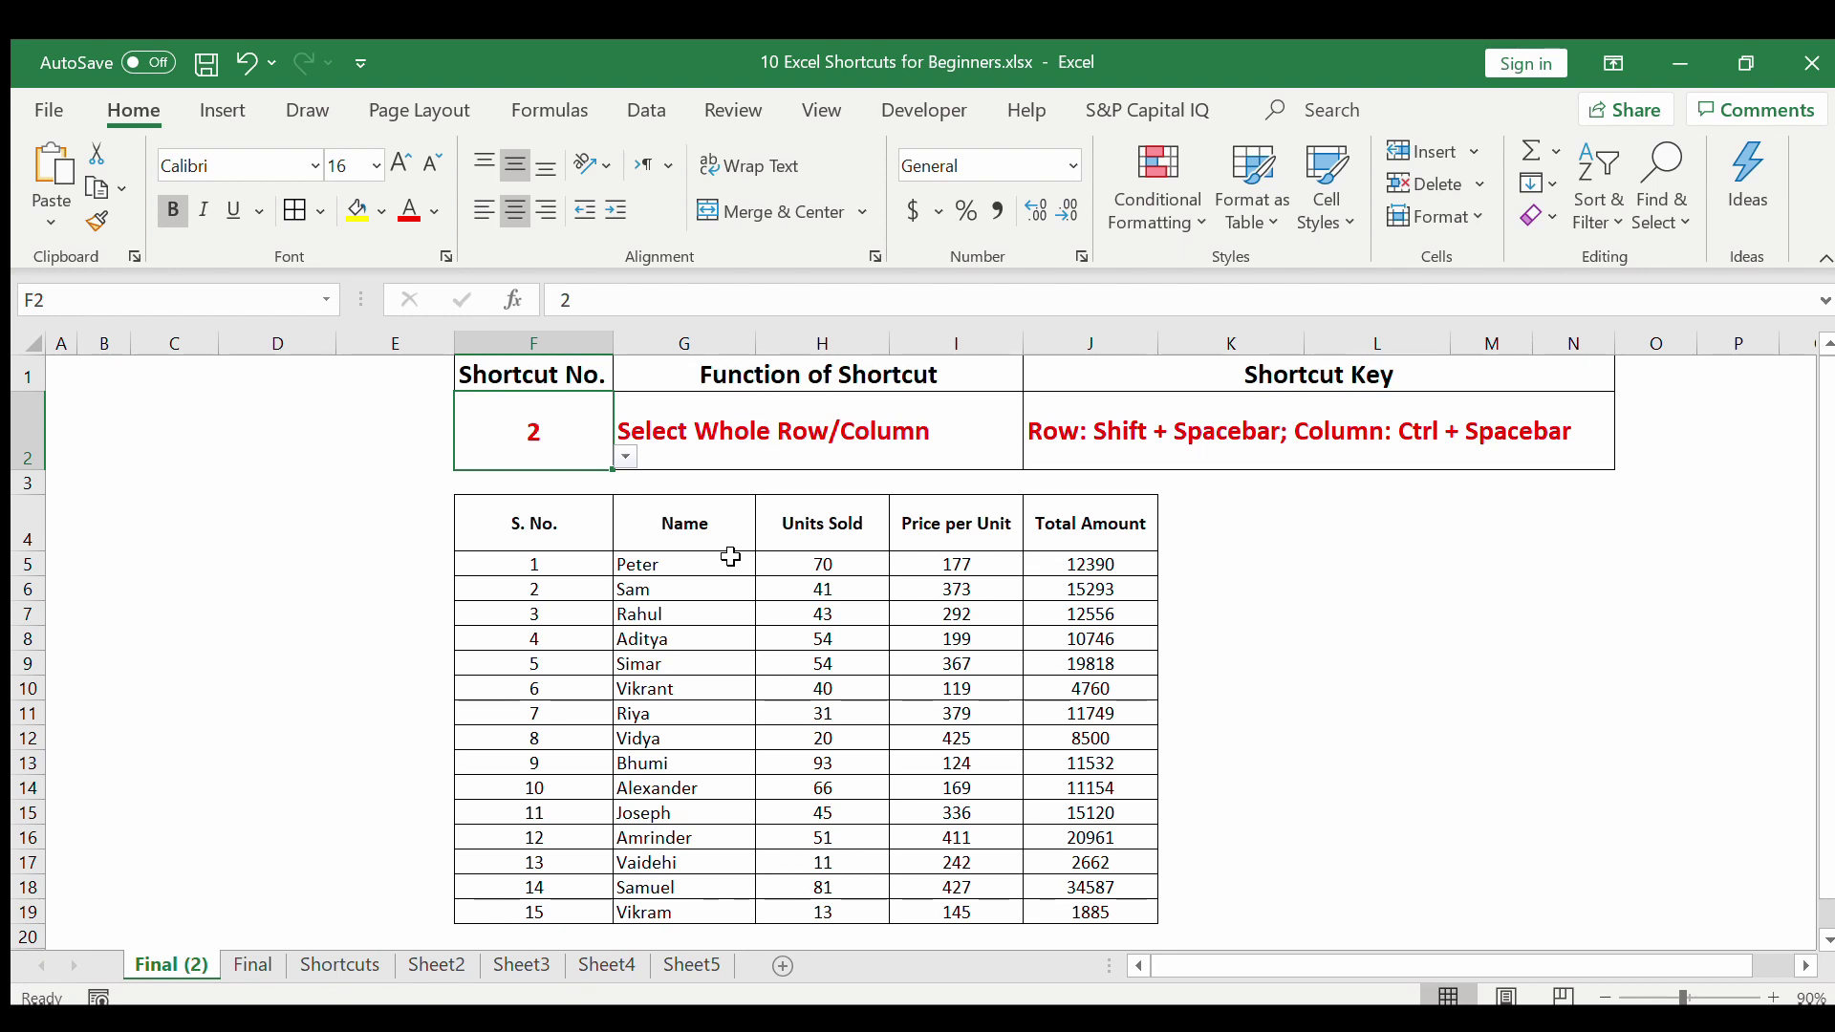
left_click(695, 666)
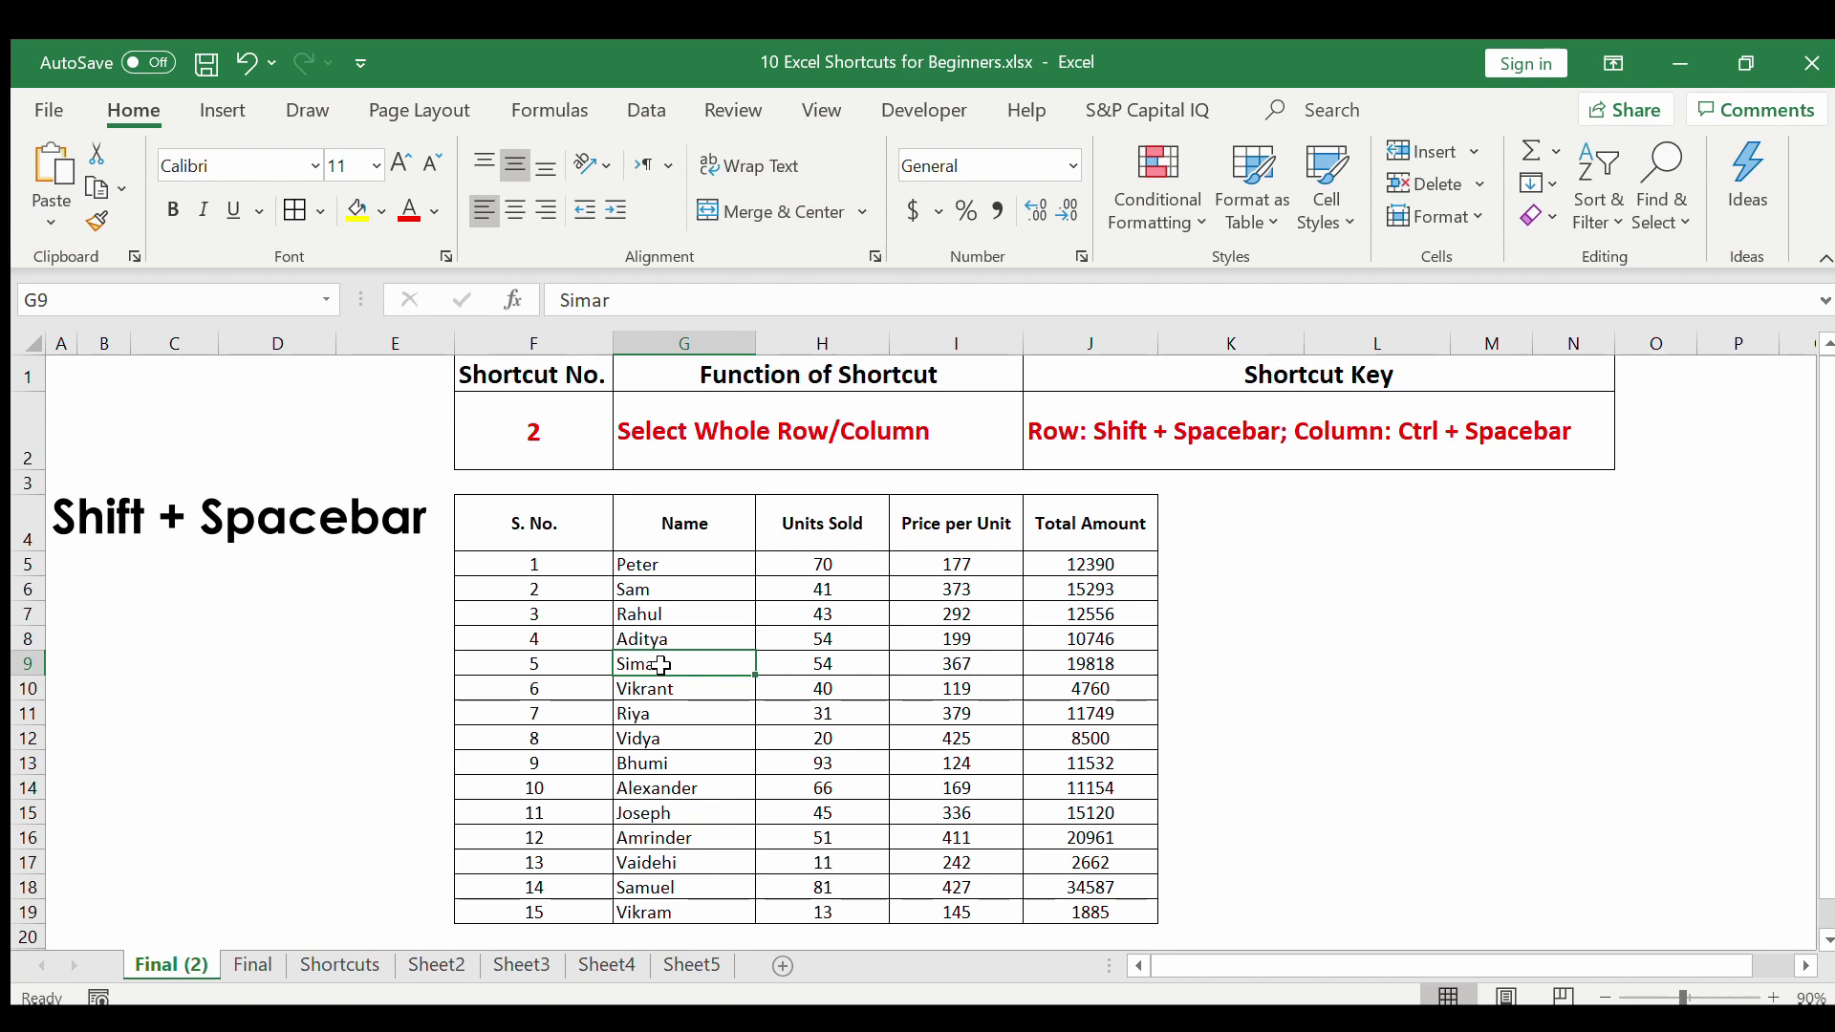
key("shift+space")
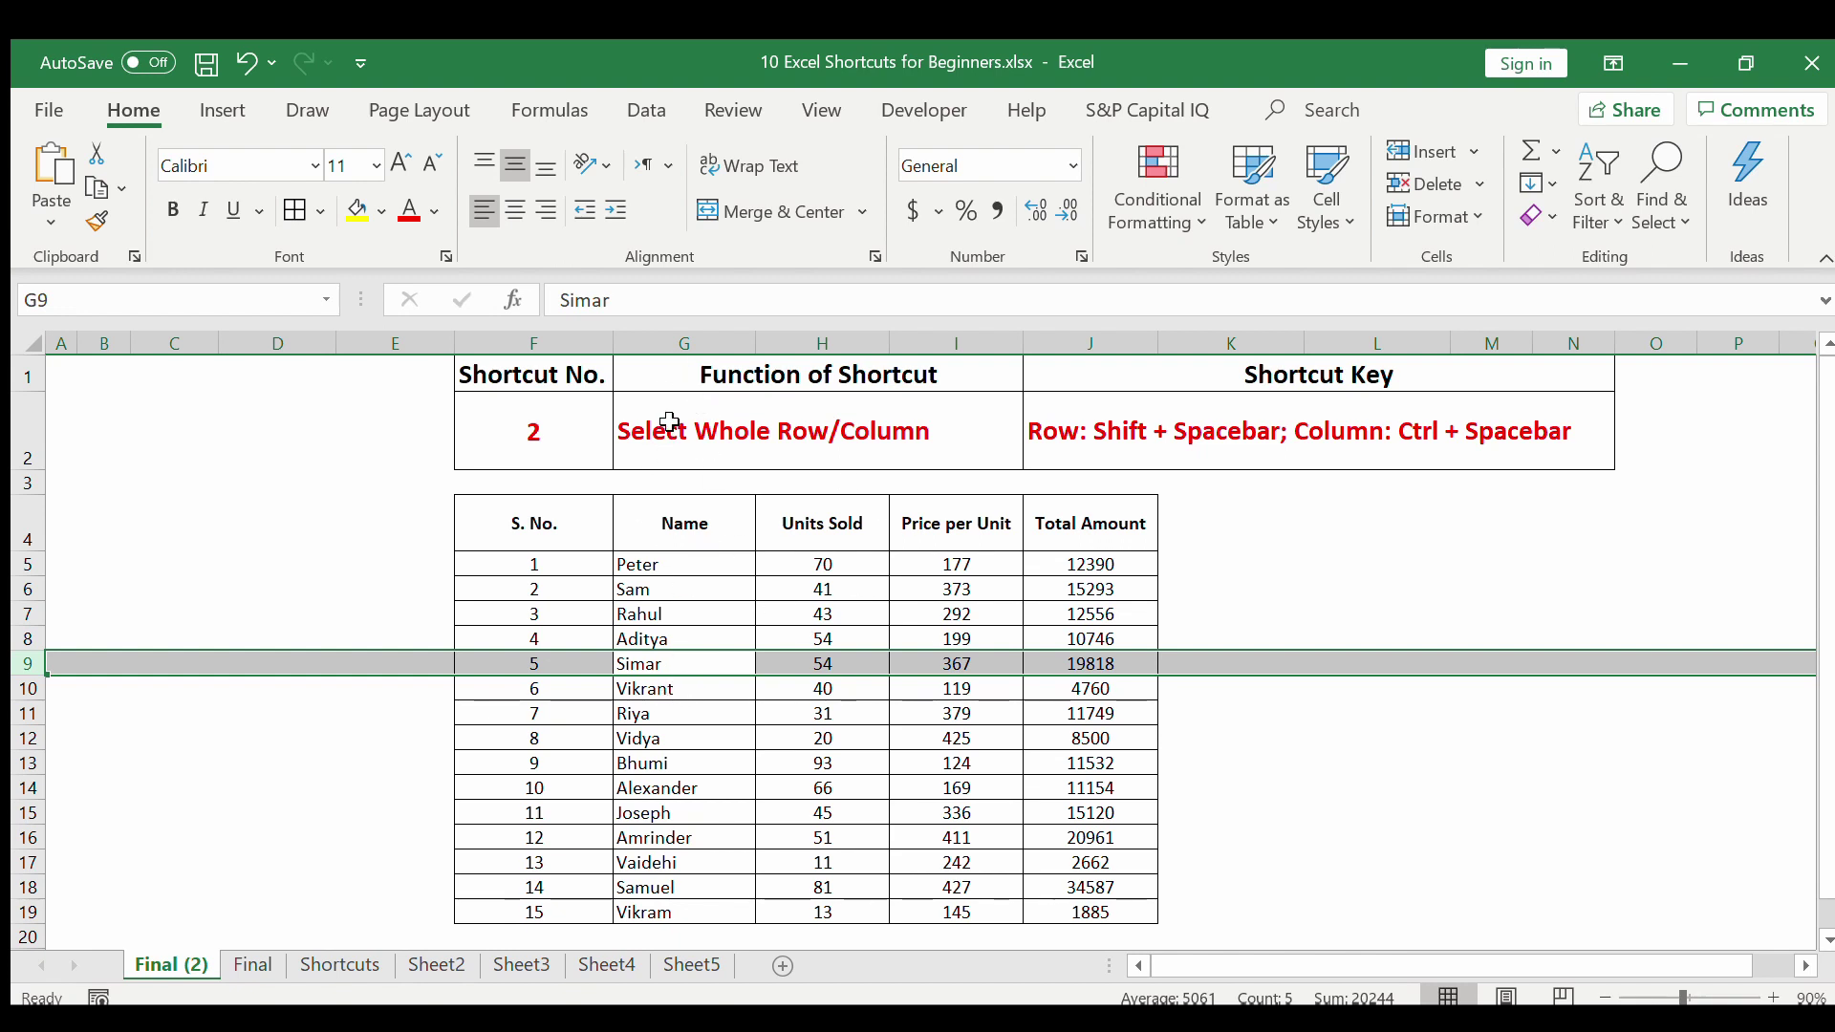
Select the whole of column F, starting from cell F7 in the S. No. column.
left_click(517, 349)
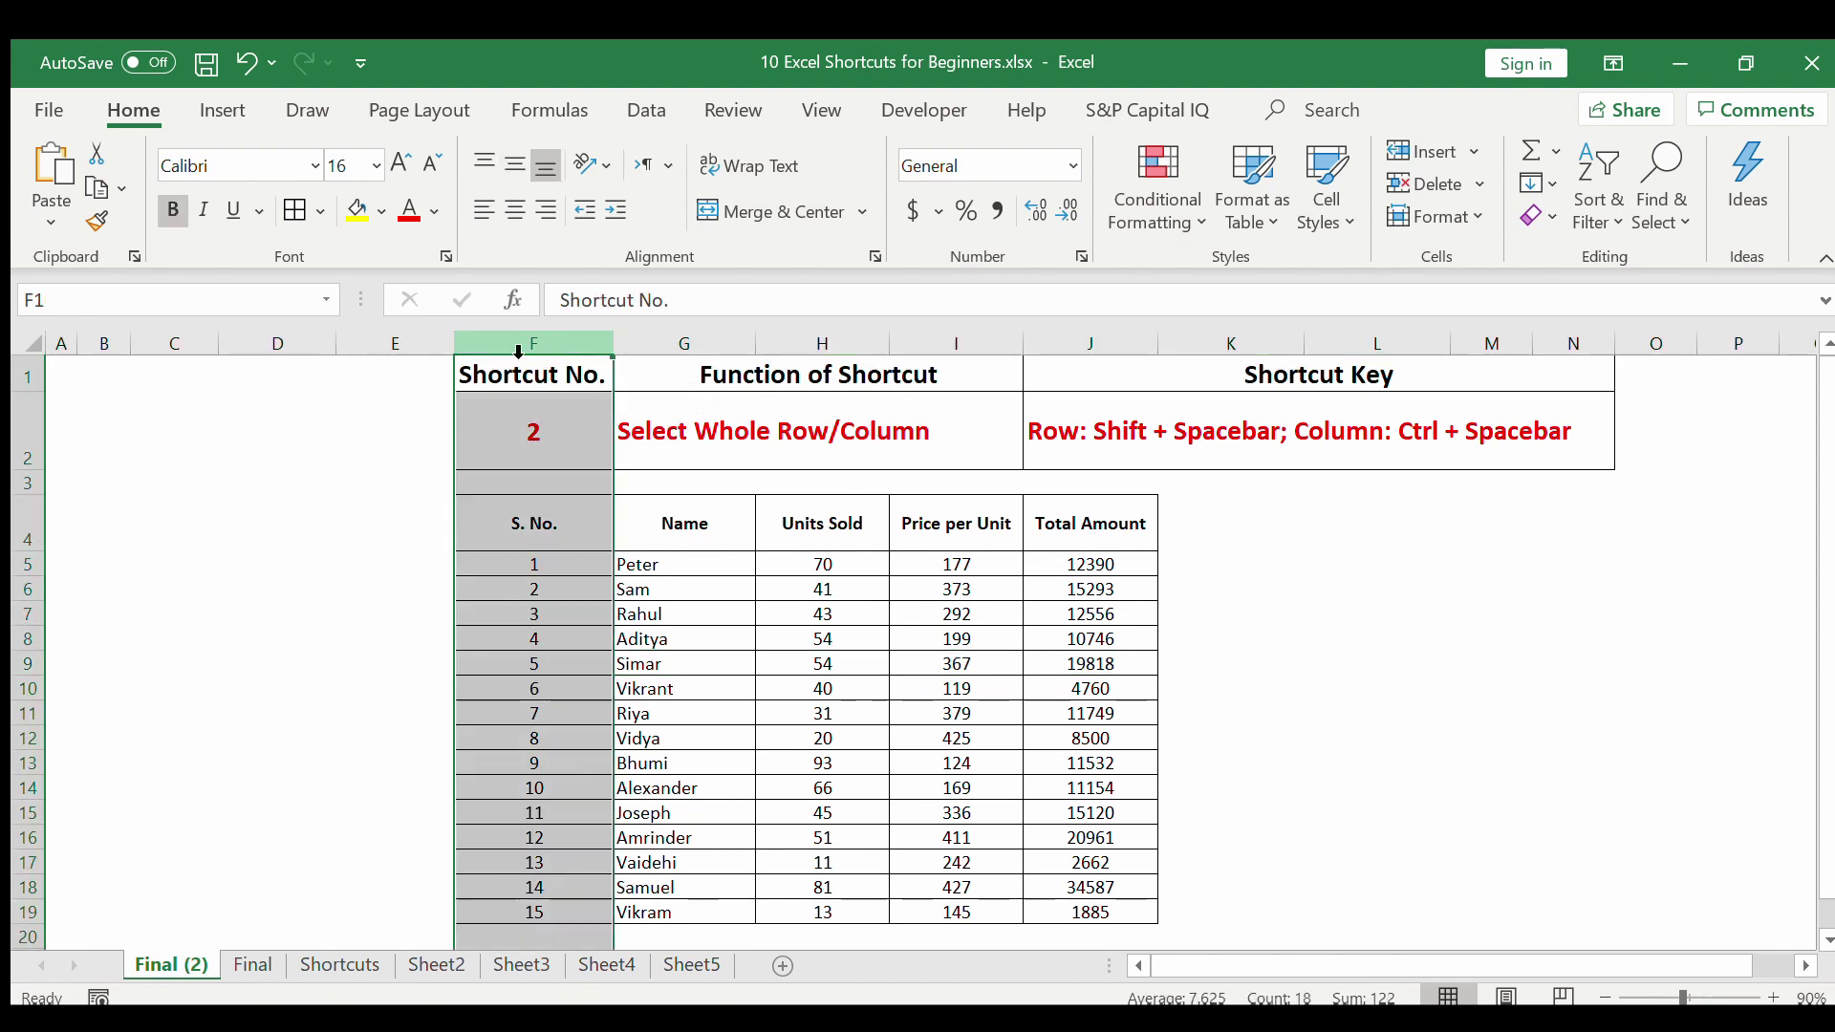
left_click(536, 689)
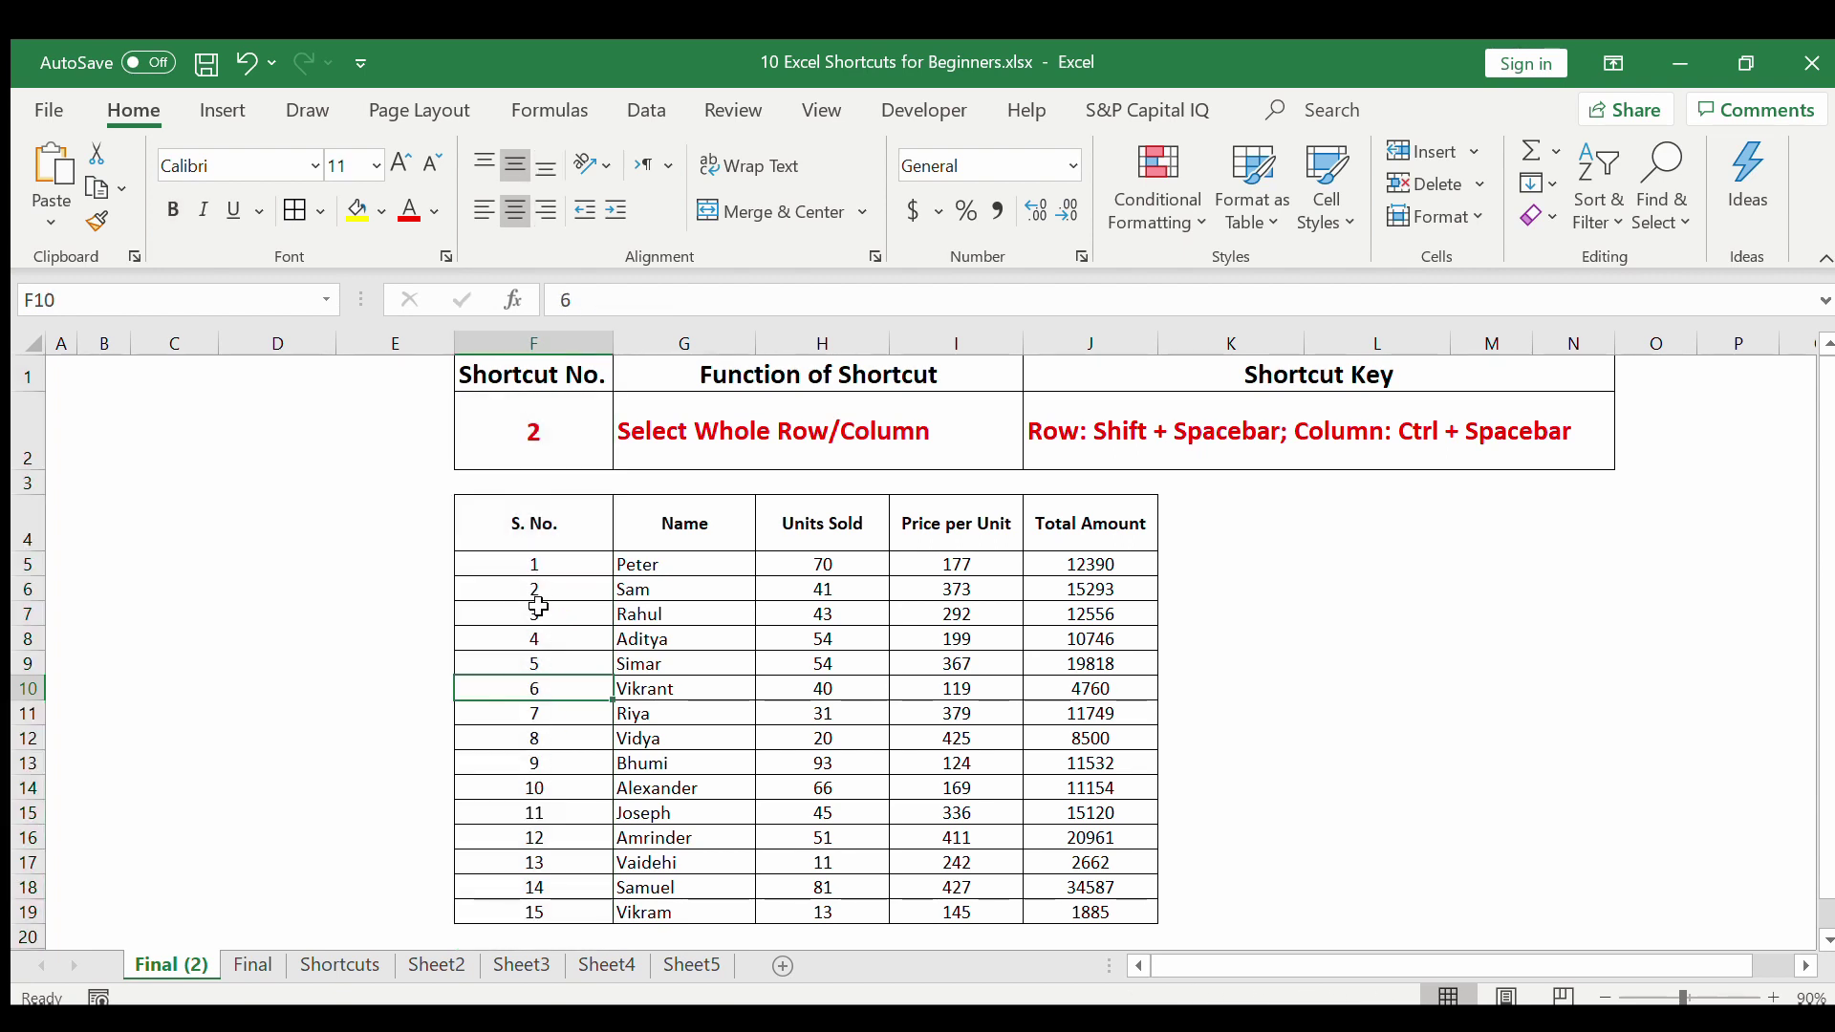
left_click(539, 605)
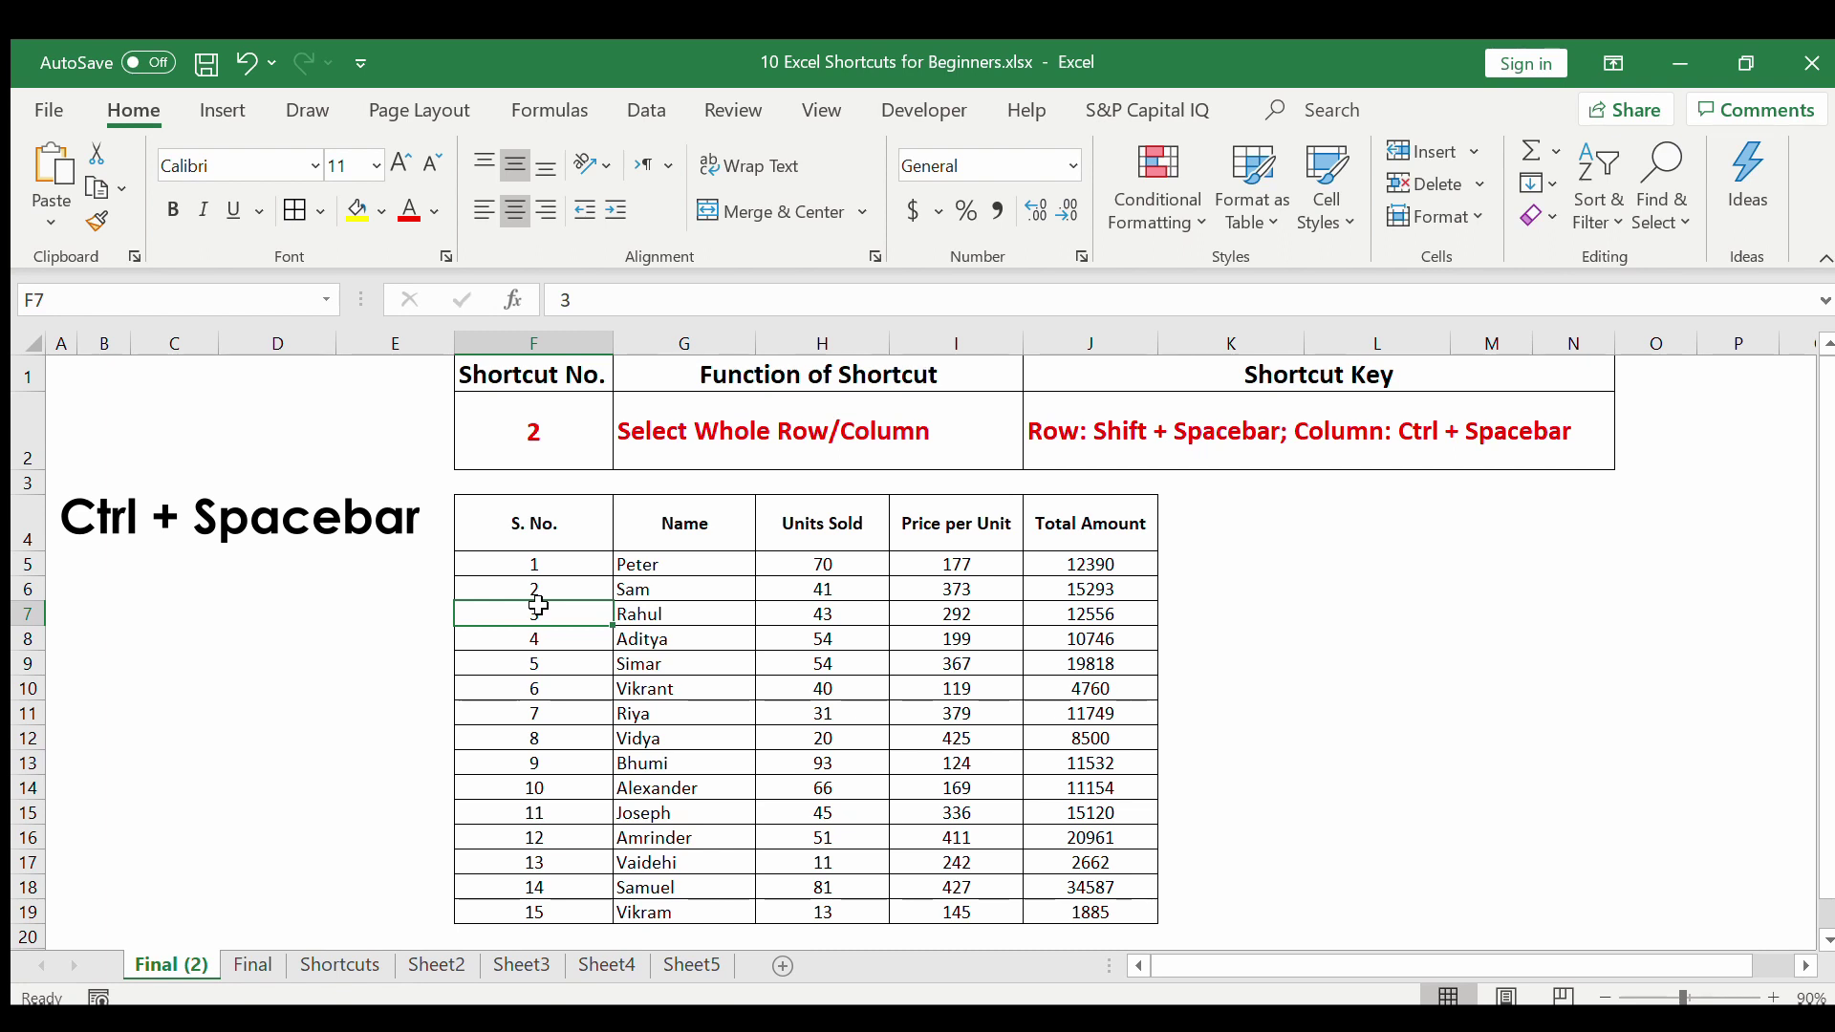
key("ctrl+space")
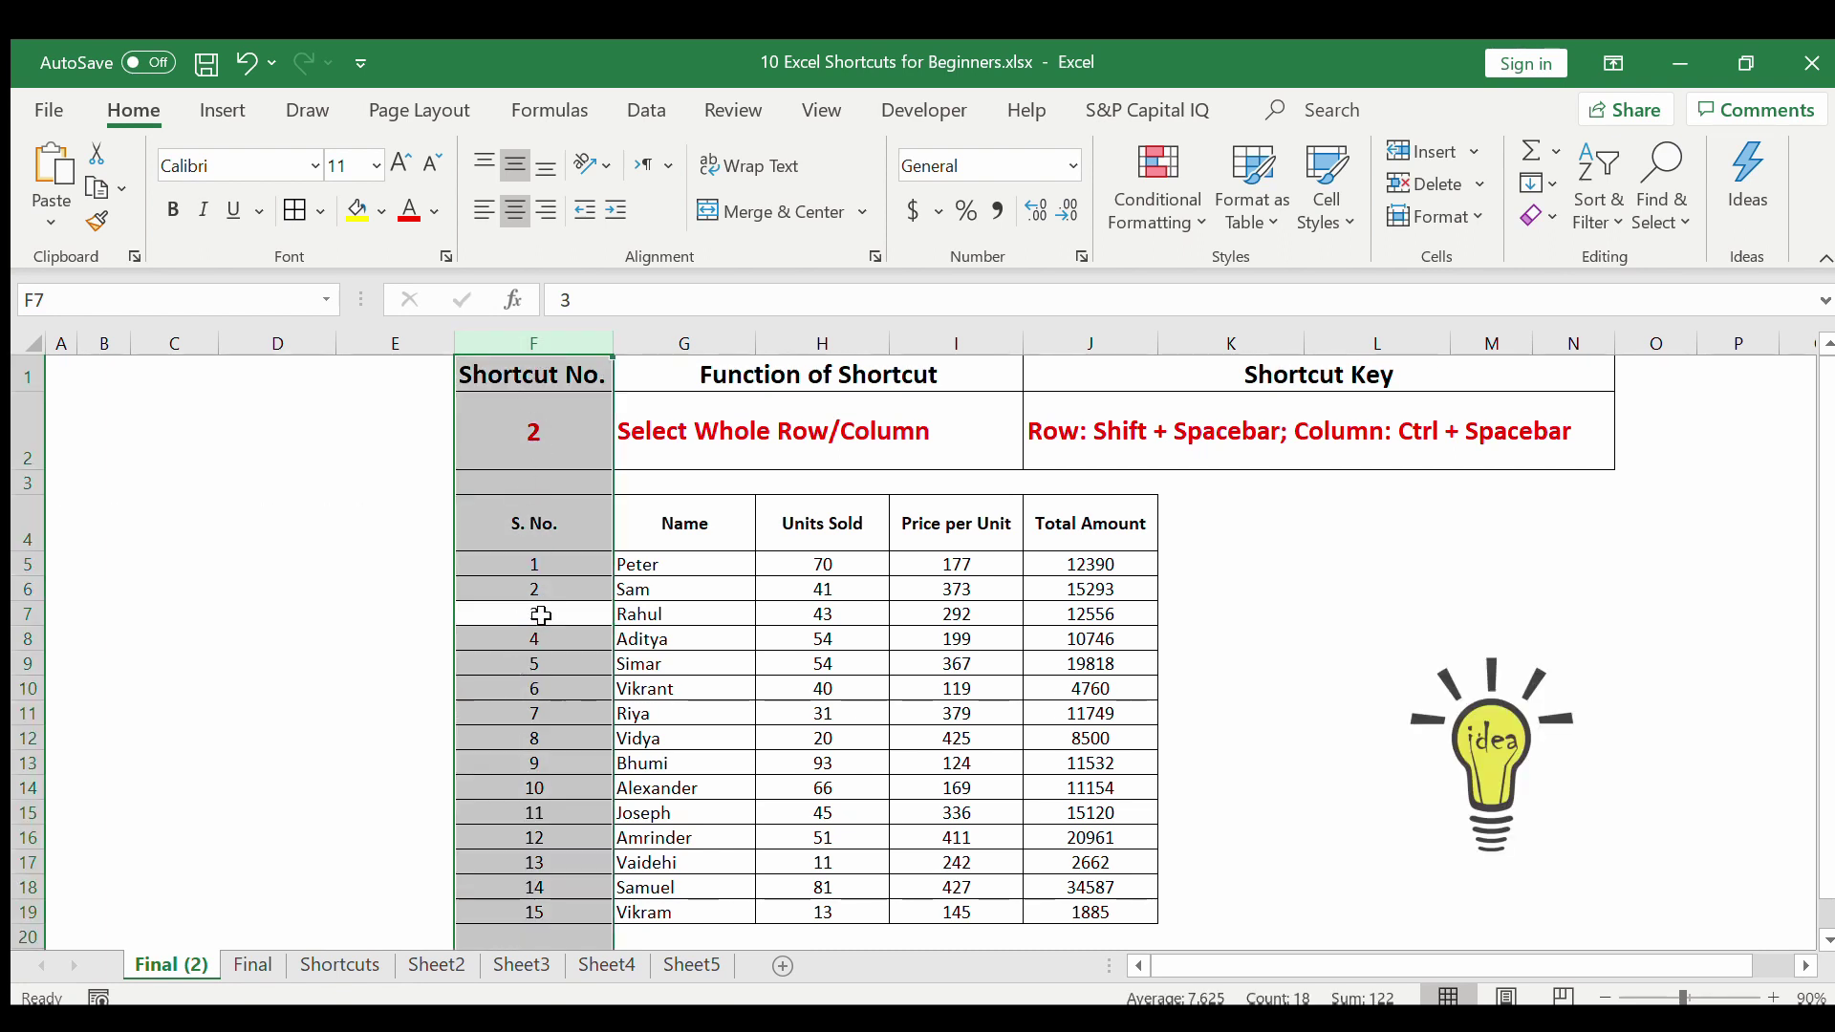
Set the shortcut number in cell F2 to 3.
left_click(541, 613)
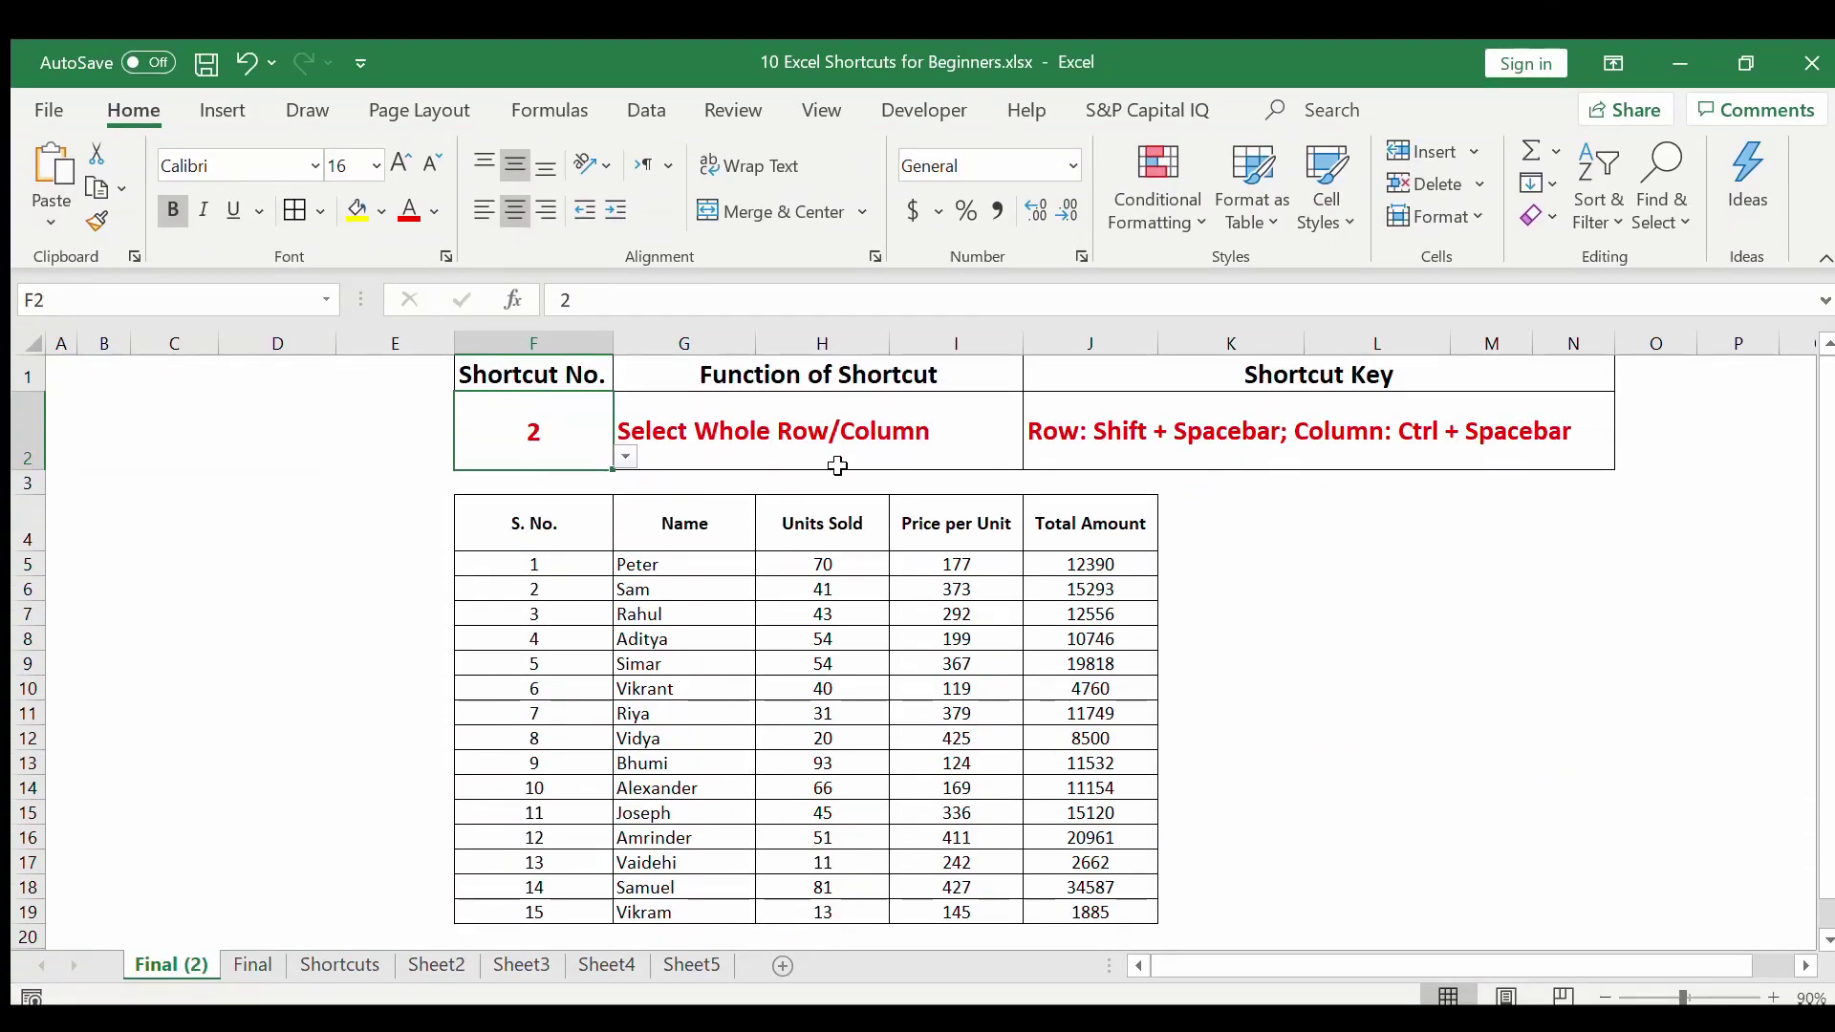
left_click(624, 457)
left_click(574, 492)
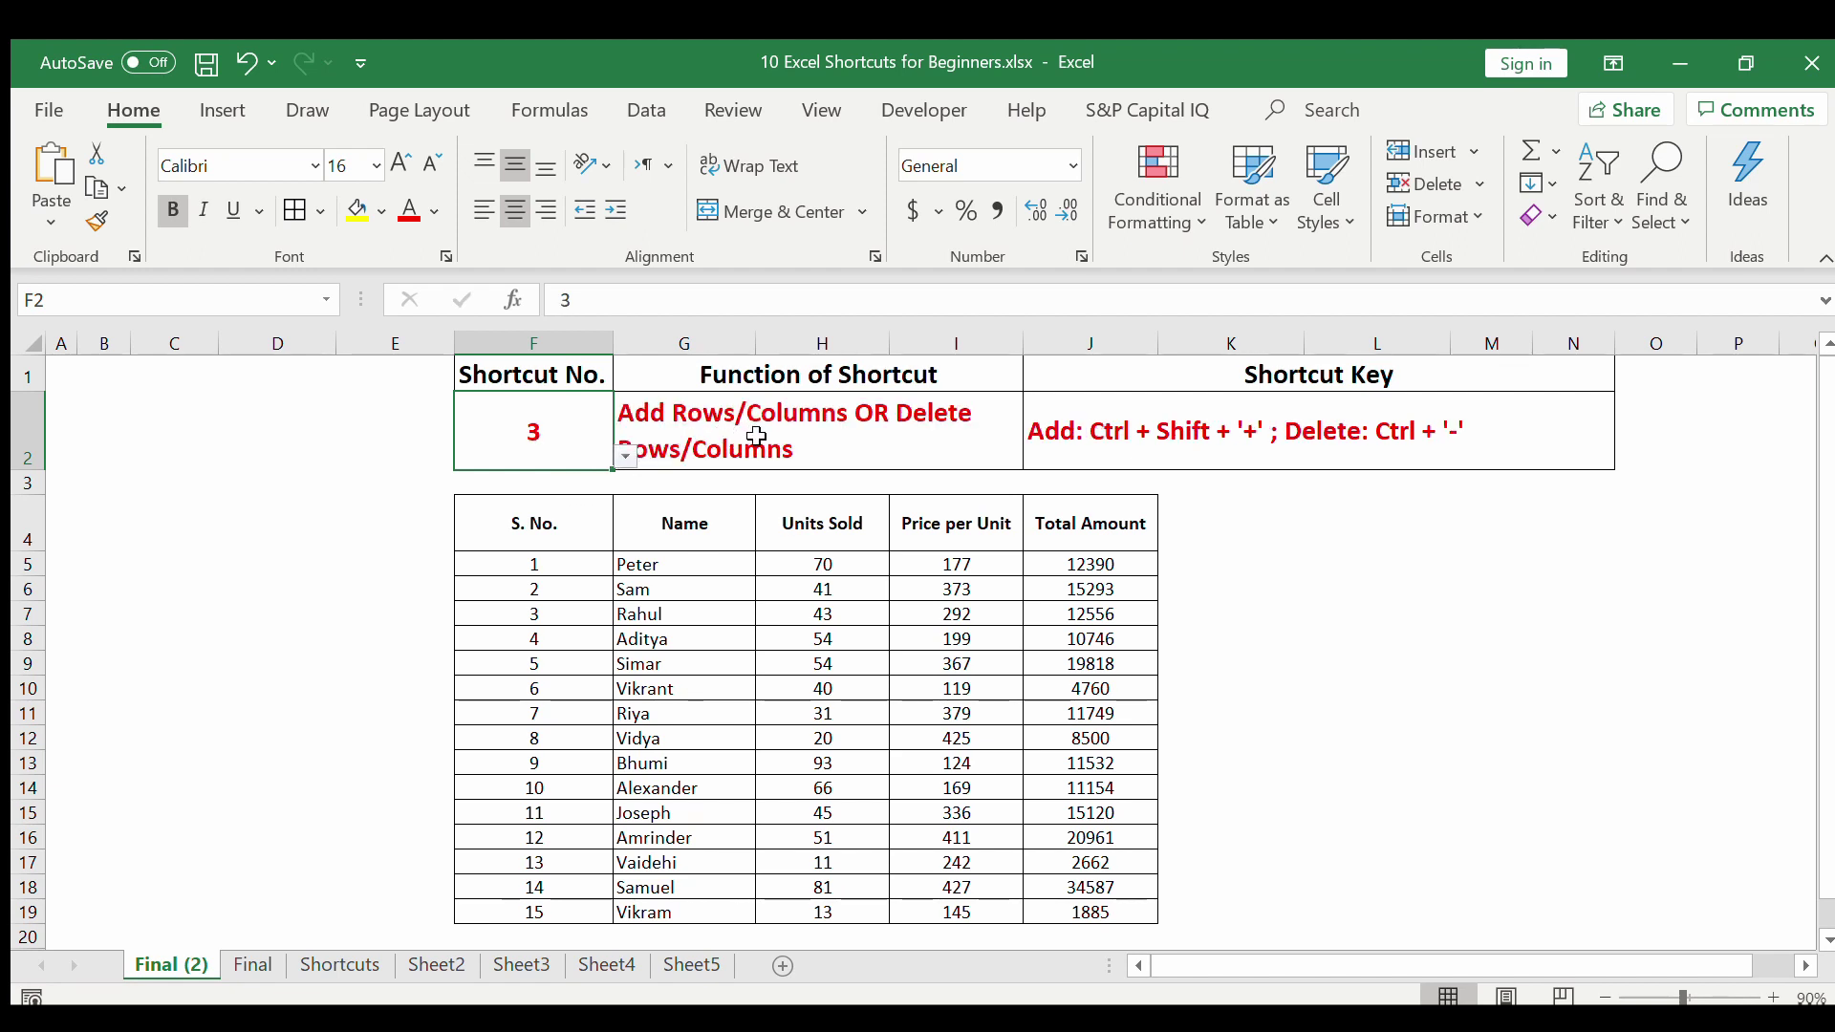
Insert a blank row above row 9 of the sales table.
left_click(694, 660)
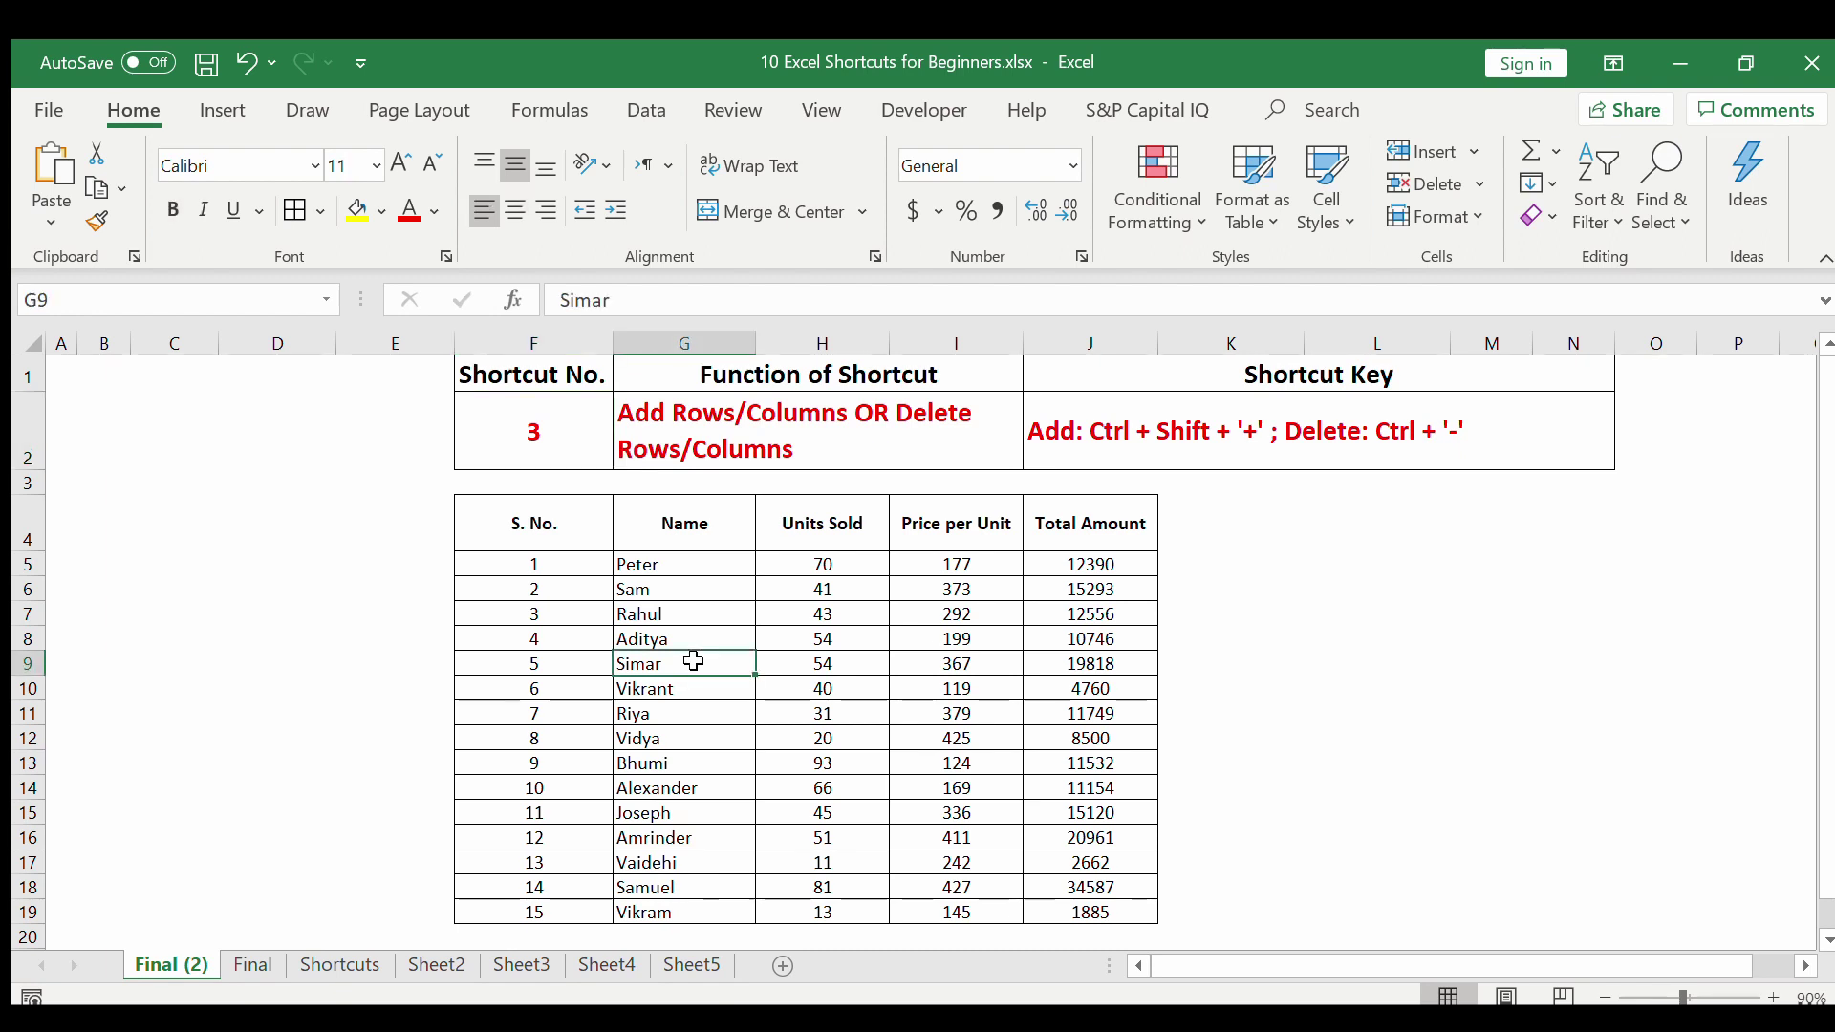
left_click(48, 673)
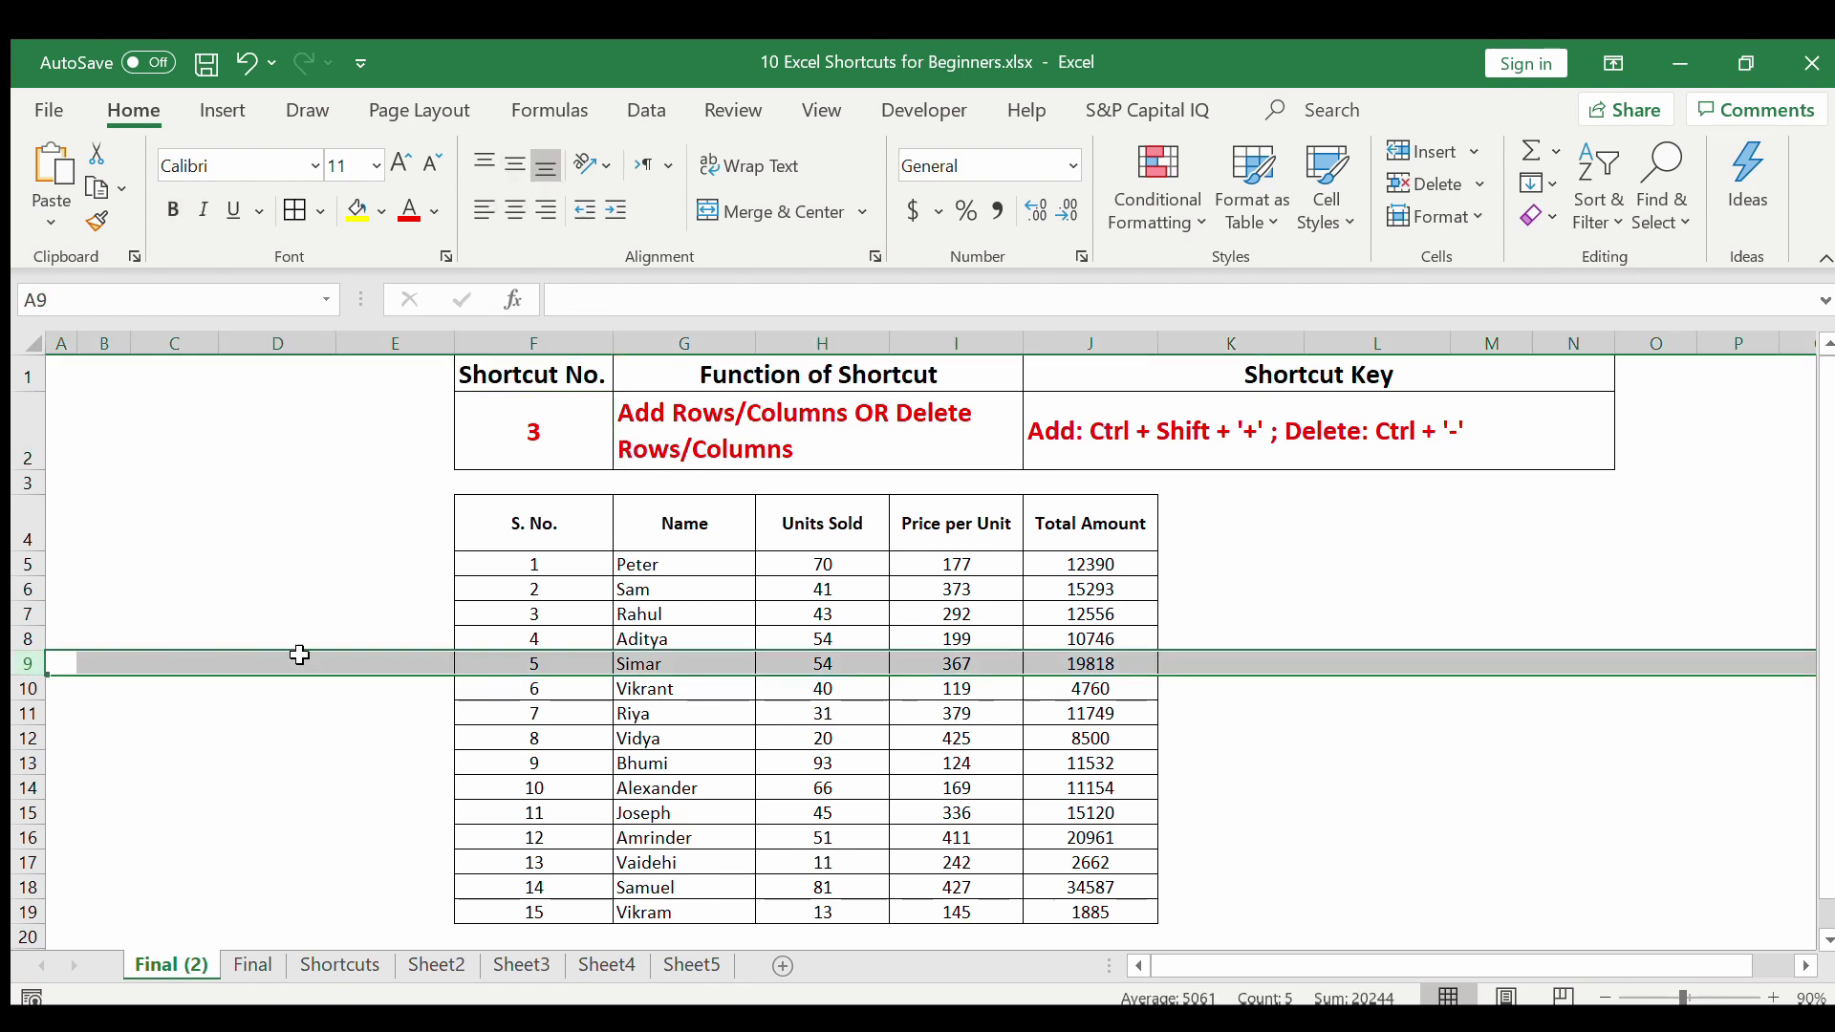
left_click(630, 659)
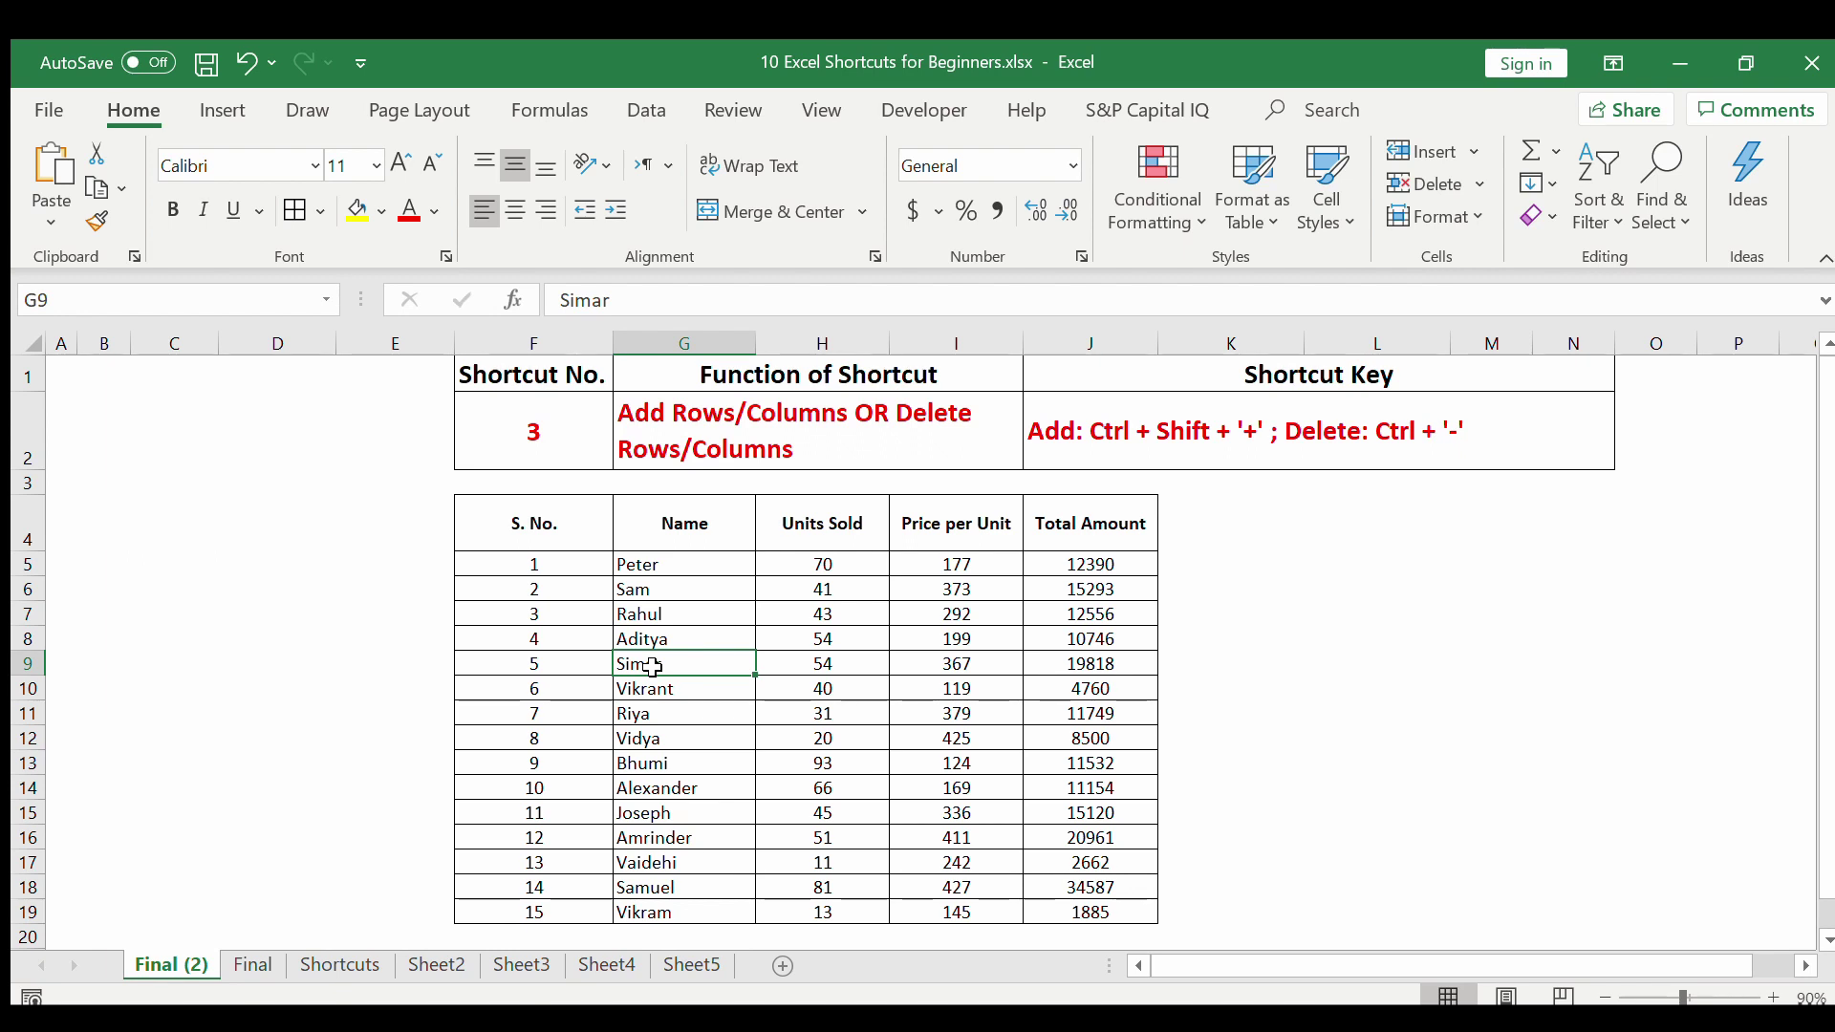
key("shift+space")
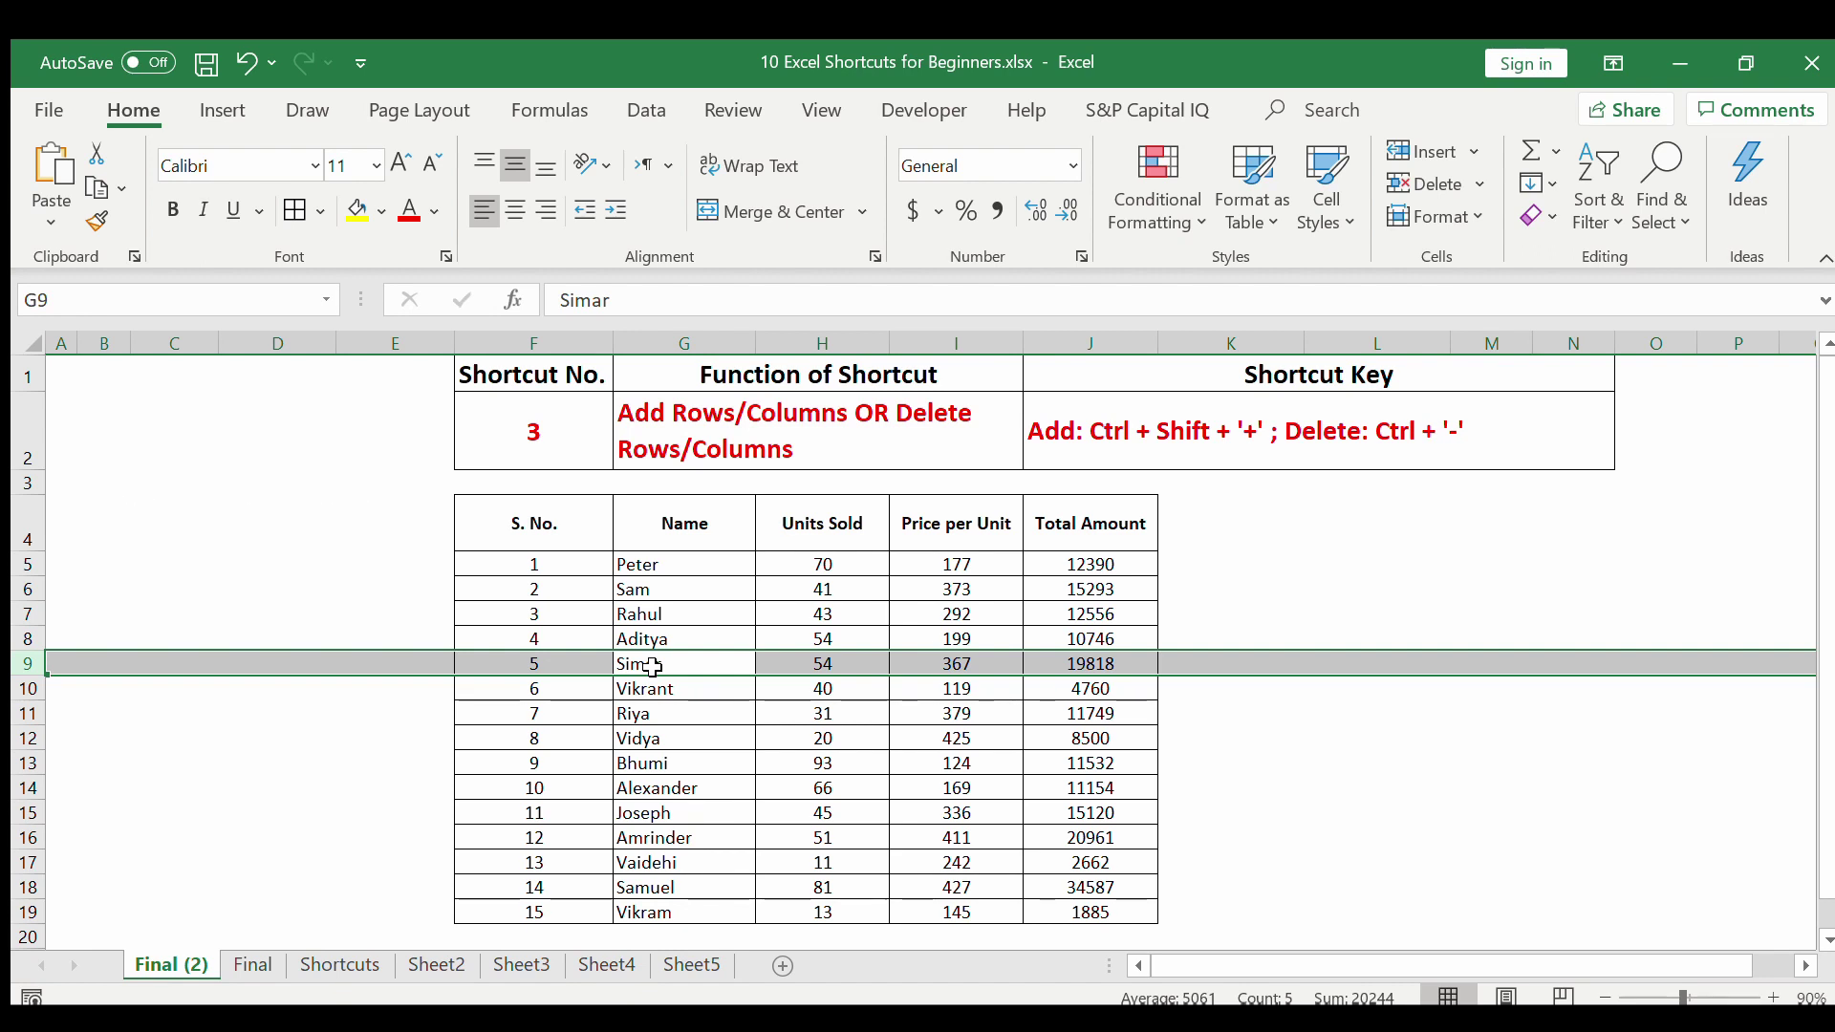
key("ctrl+shift+plus")
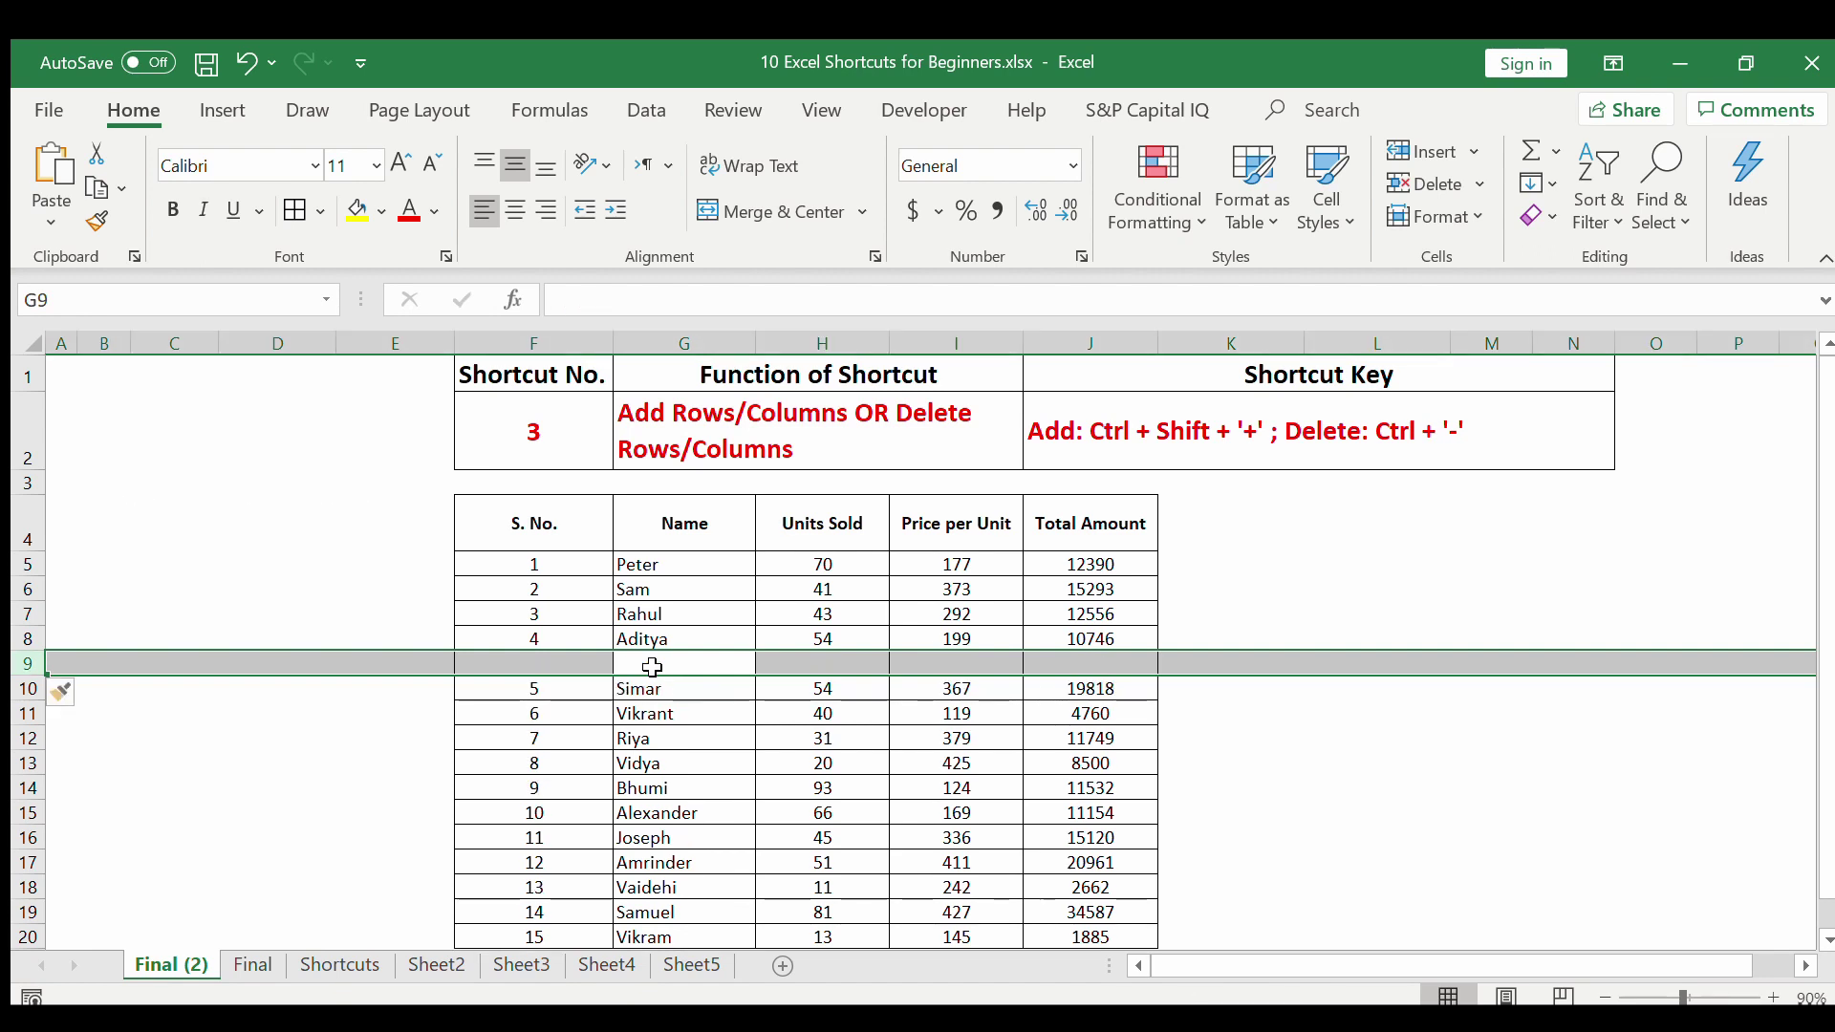
Select the blank row's table cells F9:J9, then return to cell F9 alone.
key("Left")
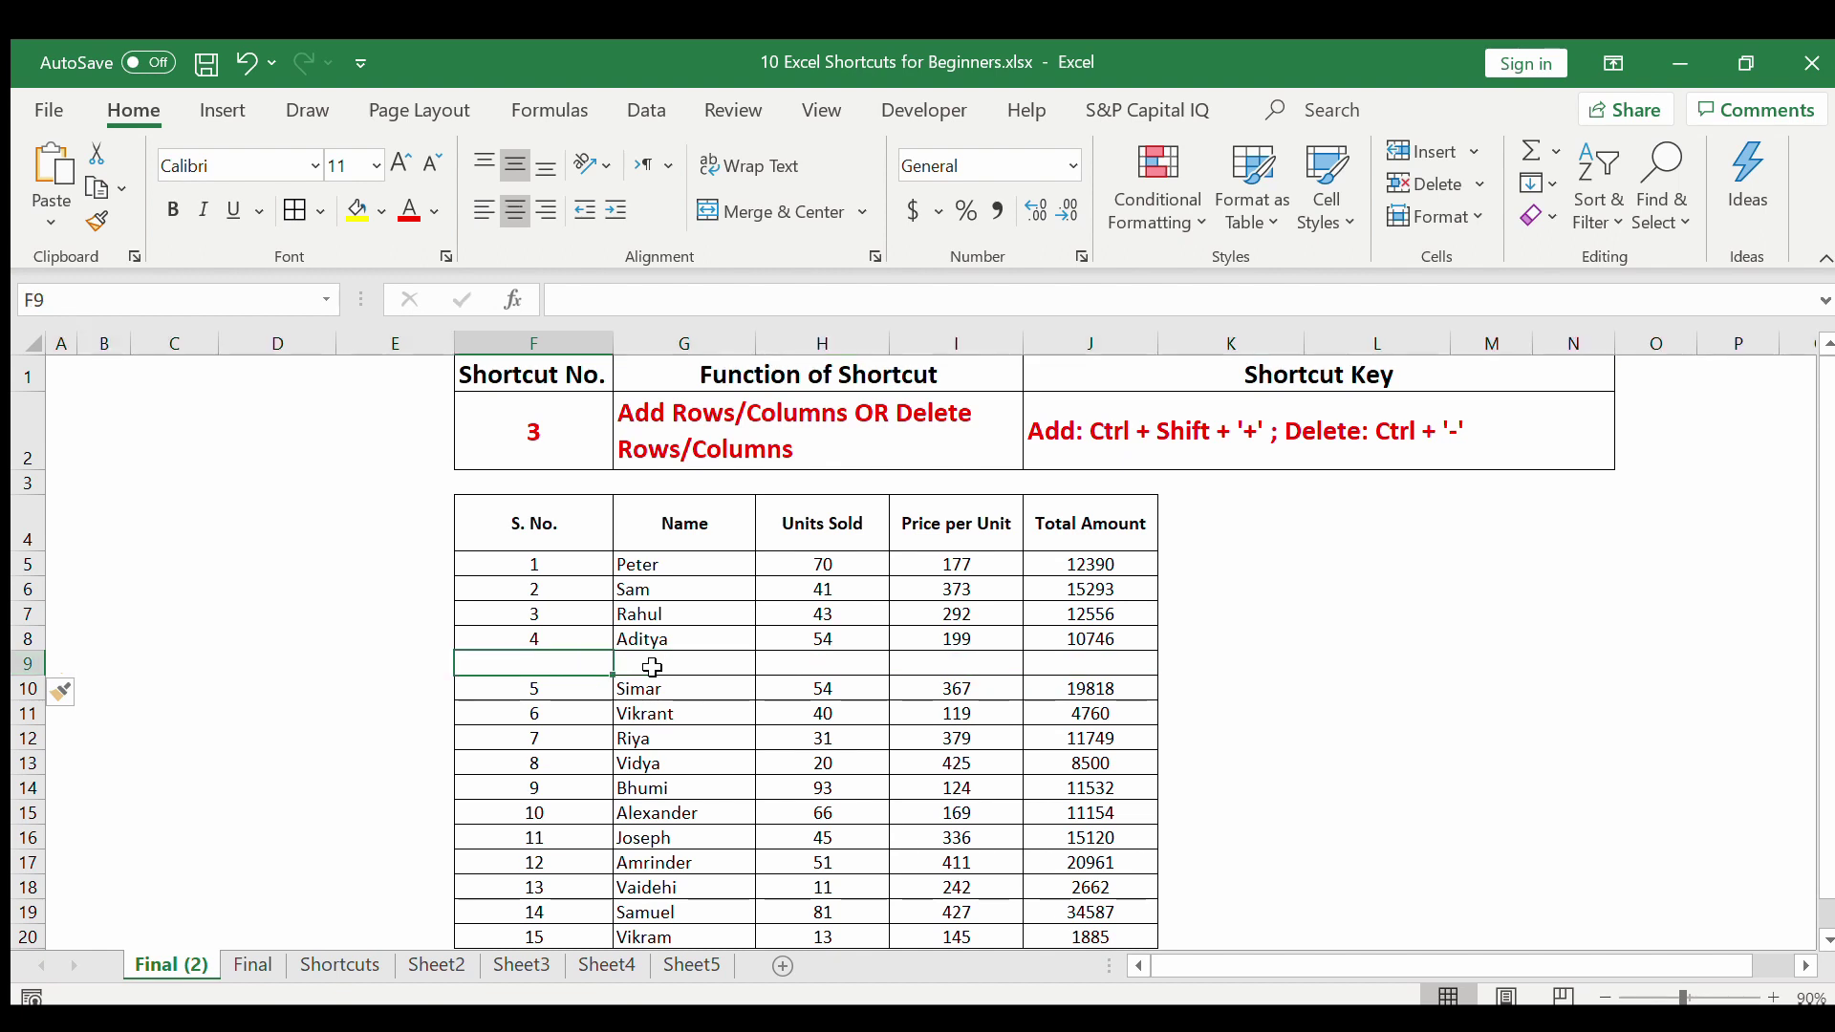
key("shift+Right")
key("shift+Right")
key("shift+Right")
key("shift+Right")
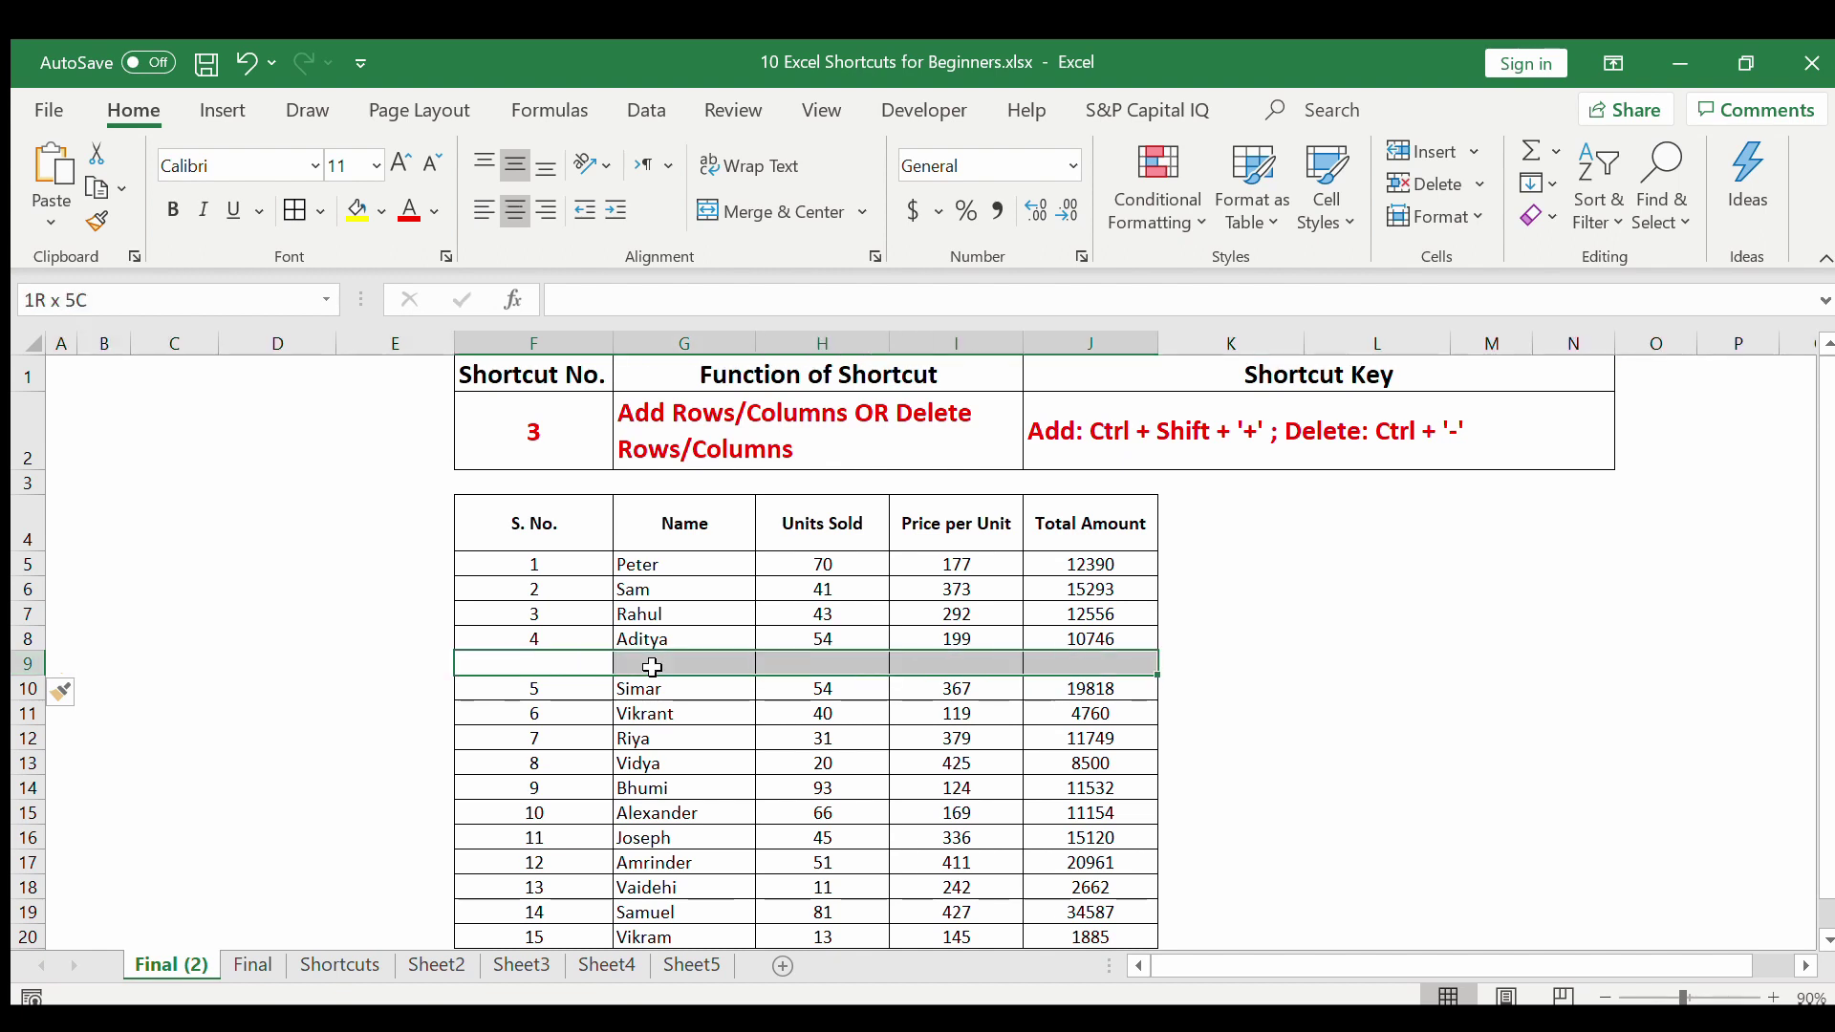
key("Left")
key("Right")
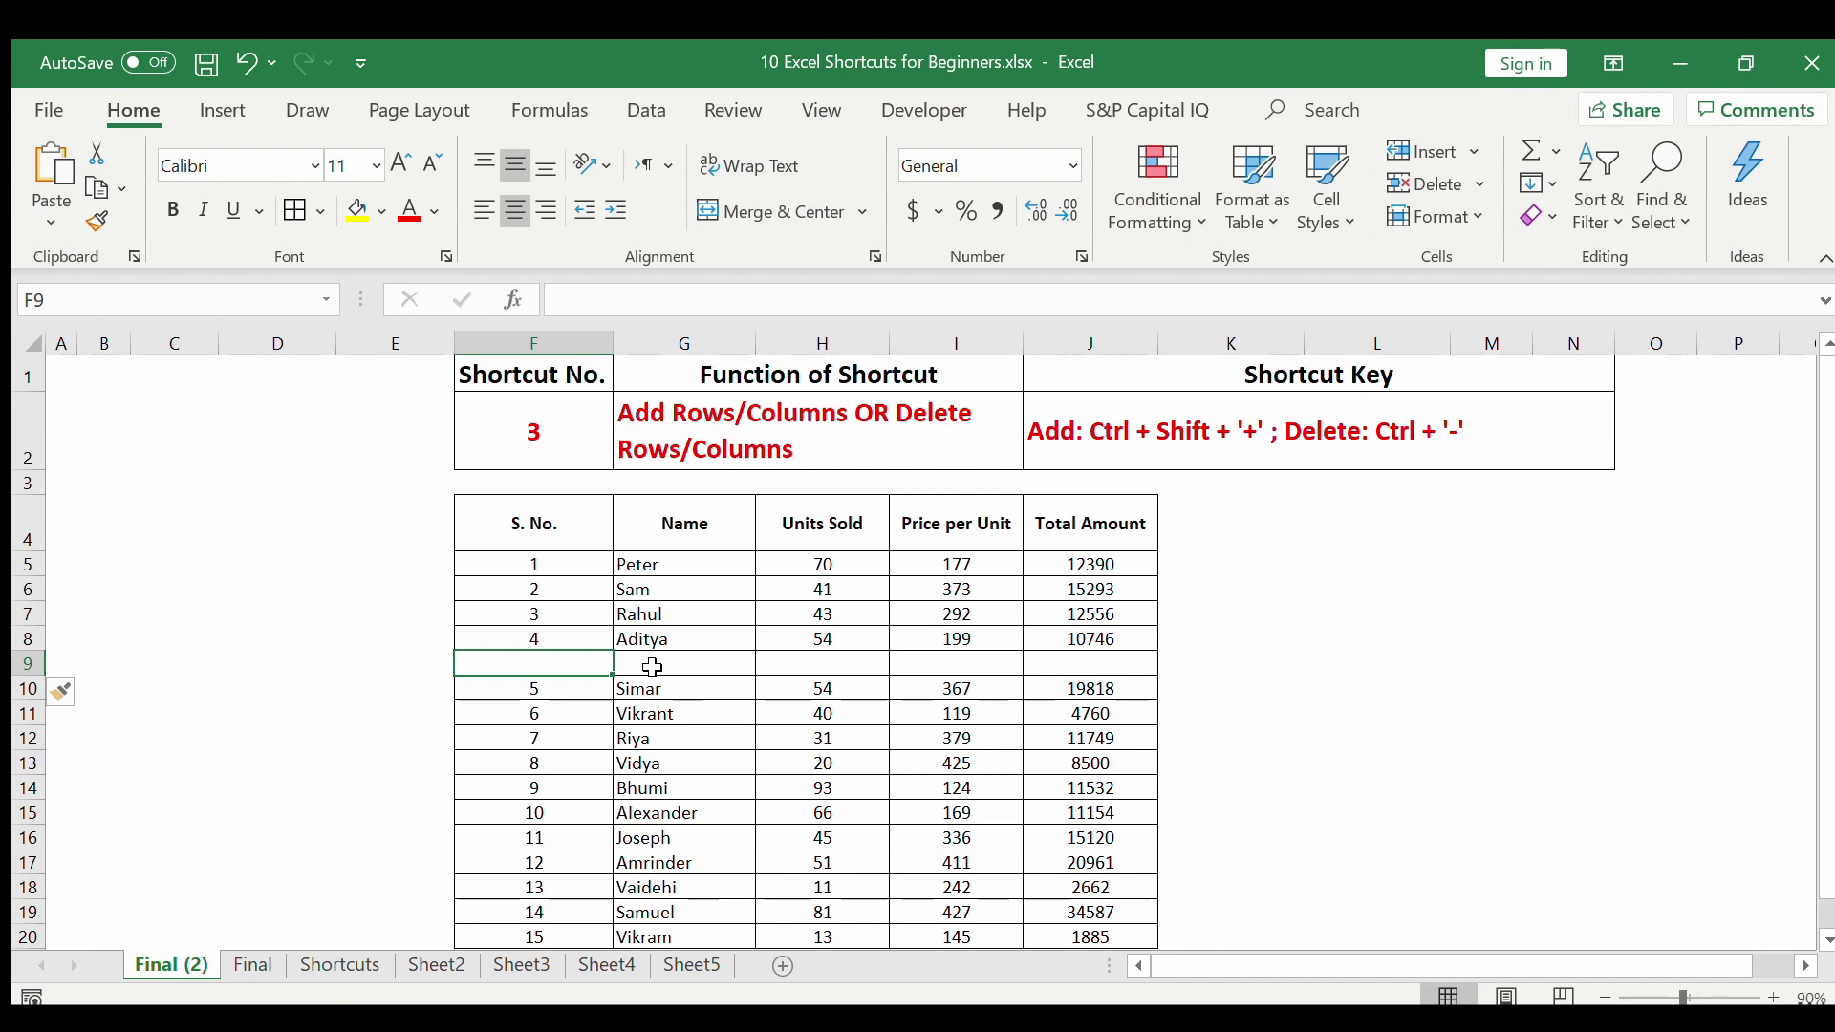
Delete the blank row 9 from the sales table.
key("shift+space")
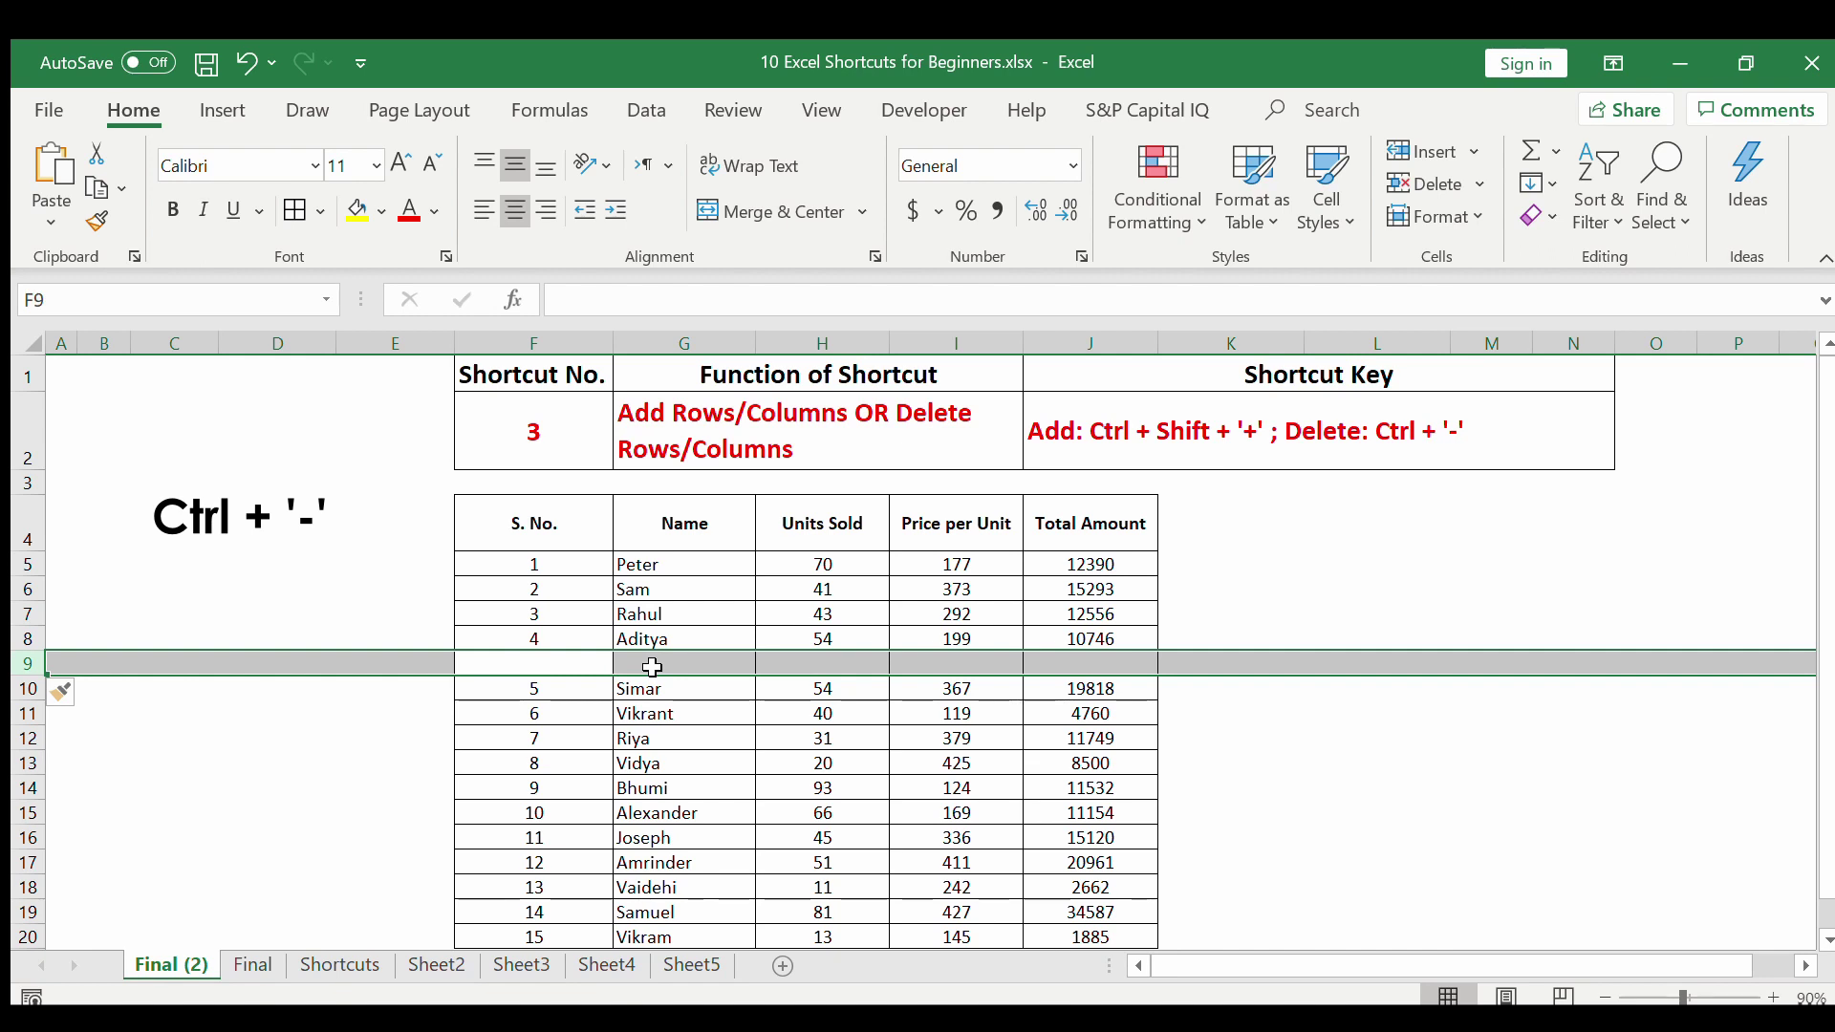
key("ctrl+minus")
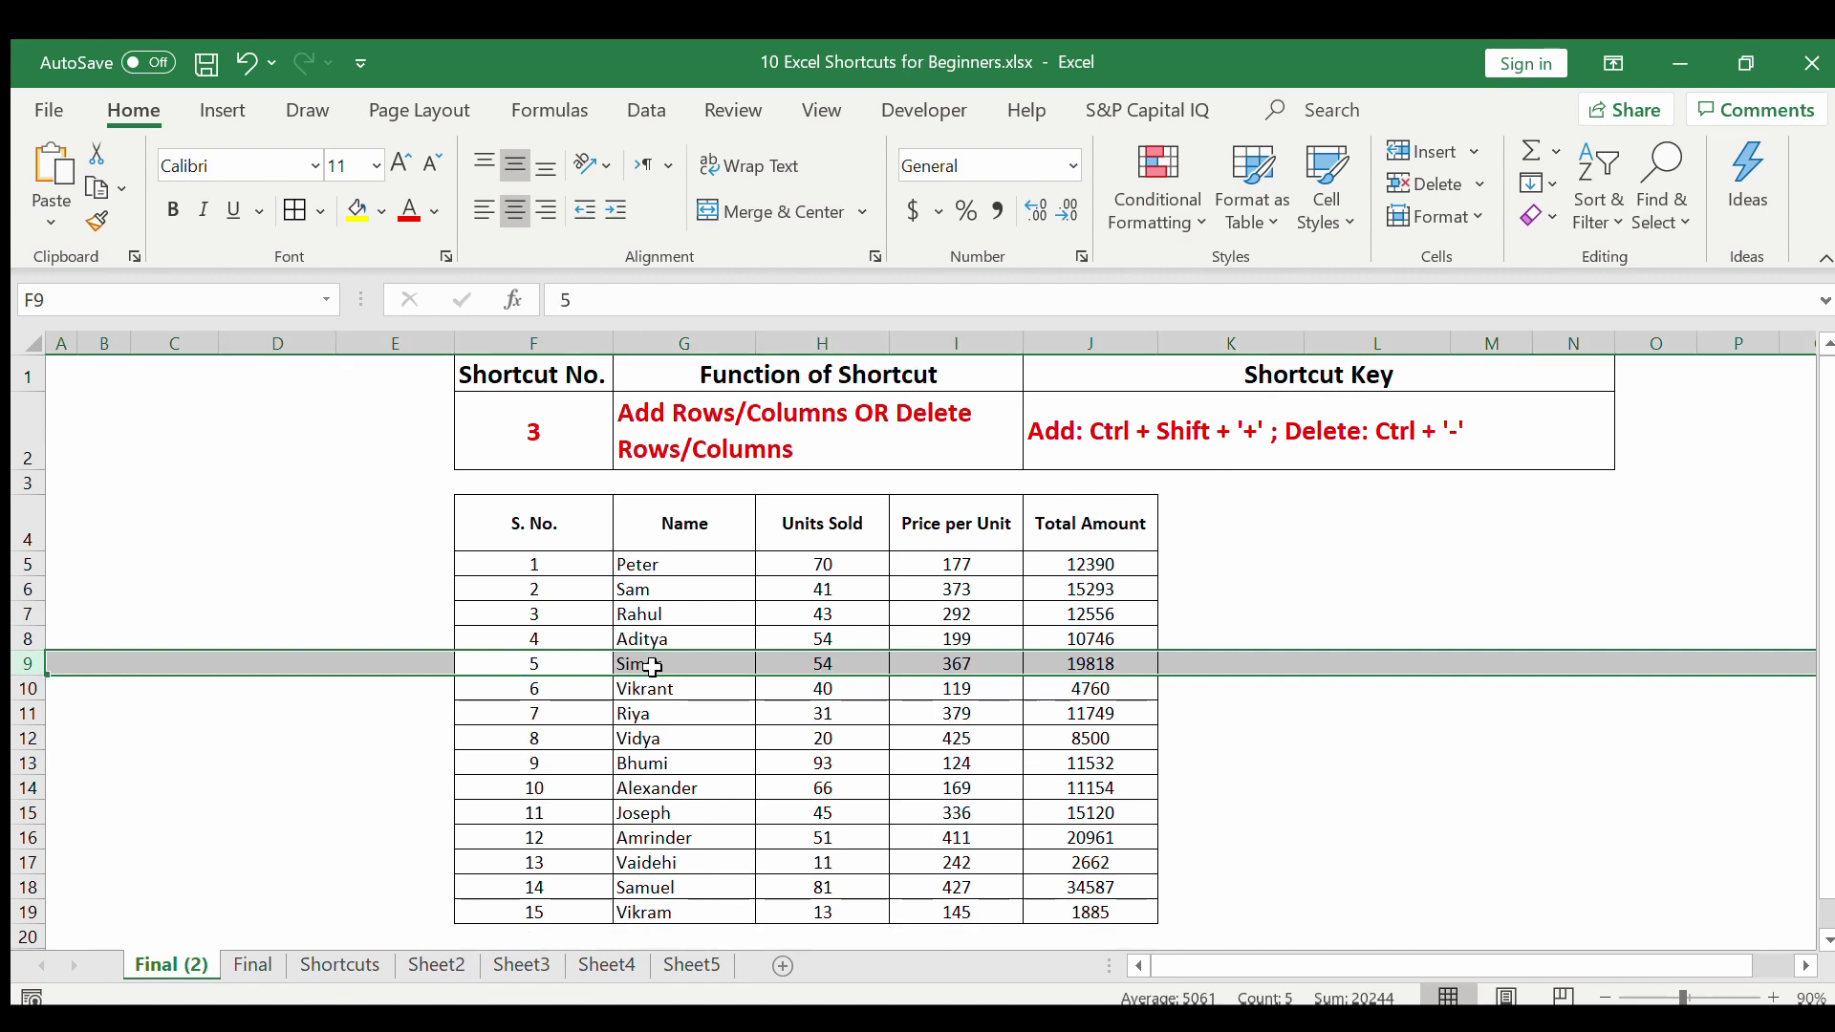
key("Left")
key("Right")
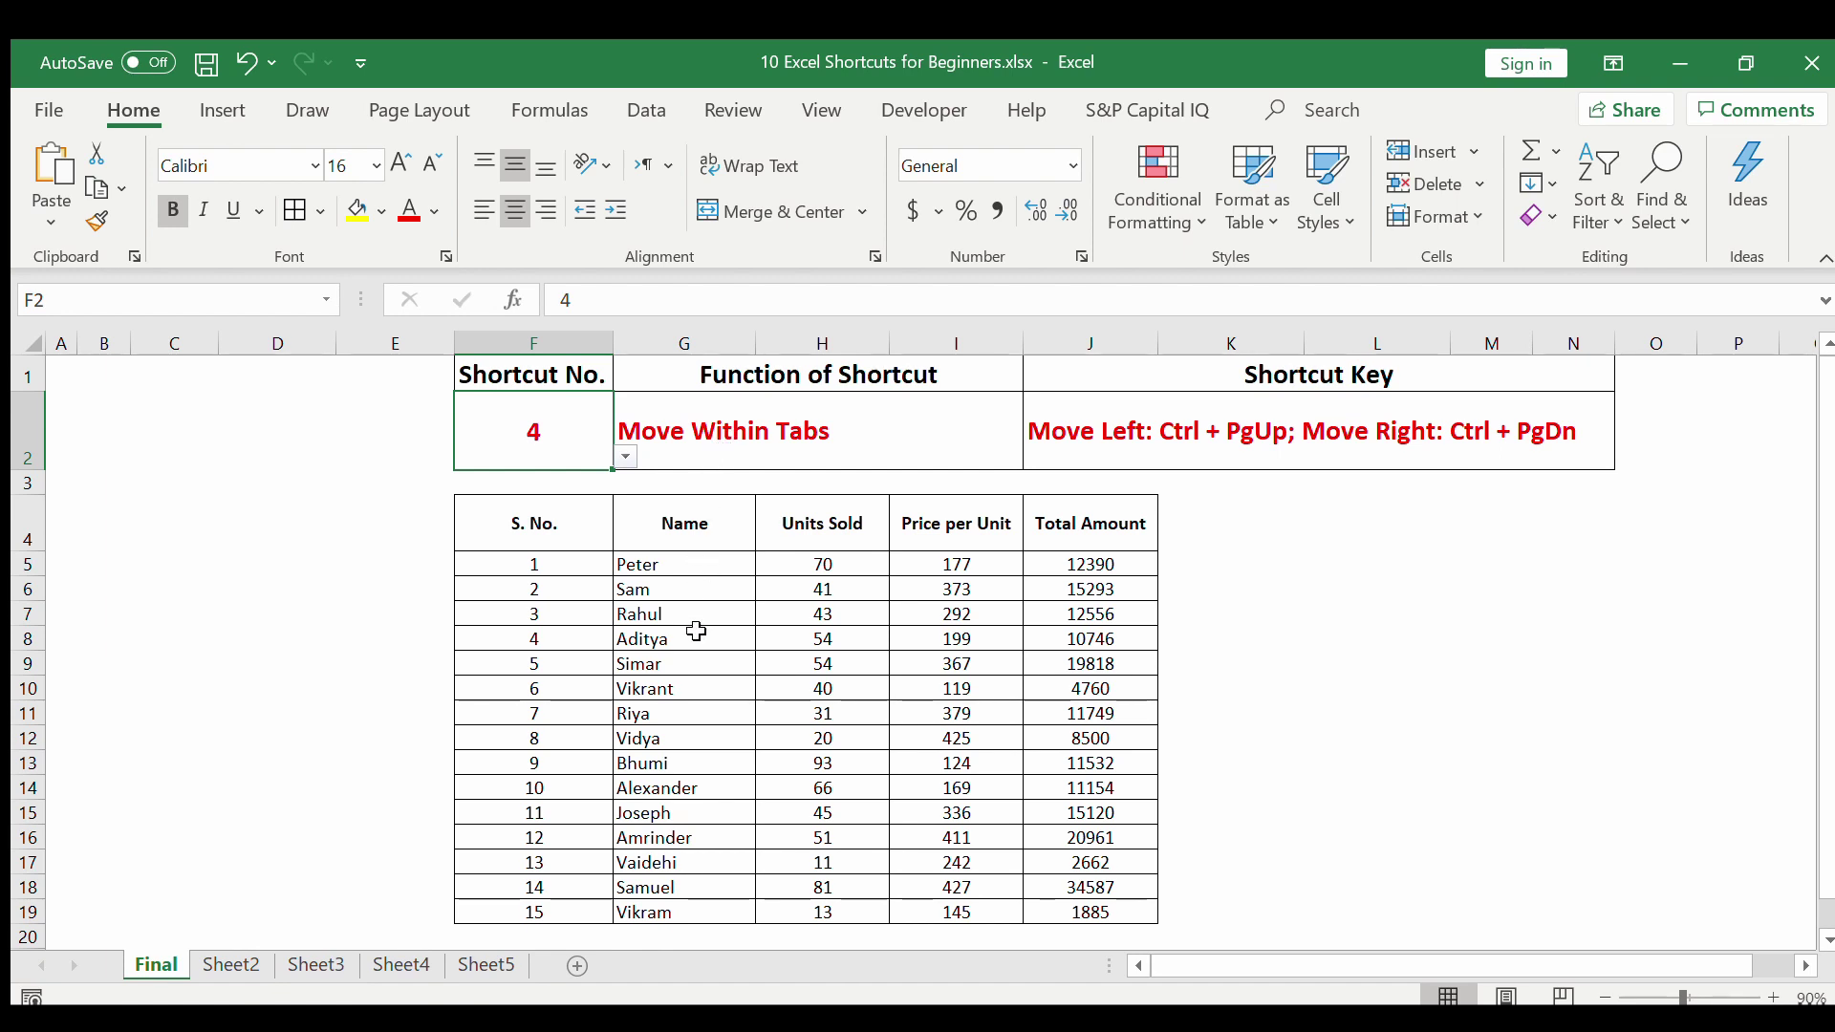
Look through Sheet2, Sheet3 and Sheet4, and return to the Final sheet.
left_click(232, 964)
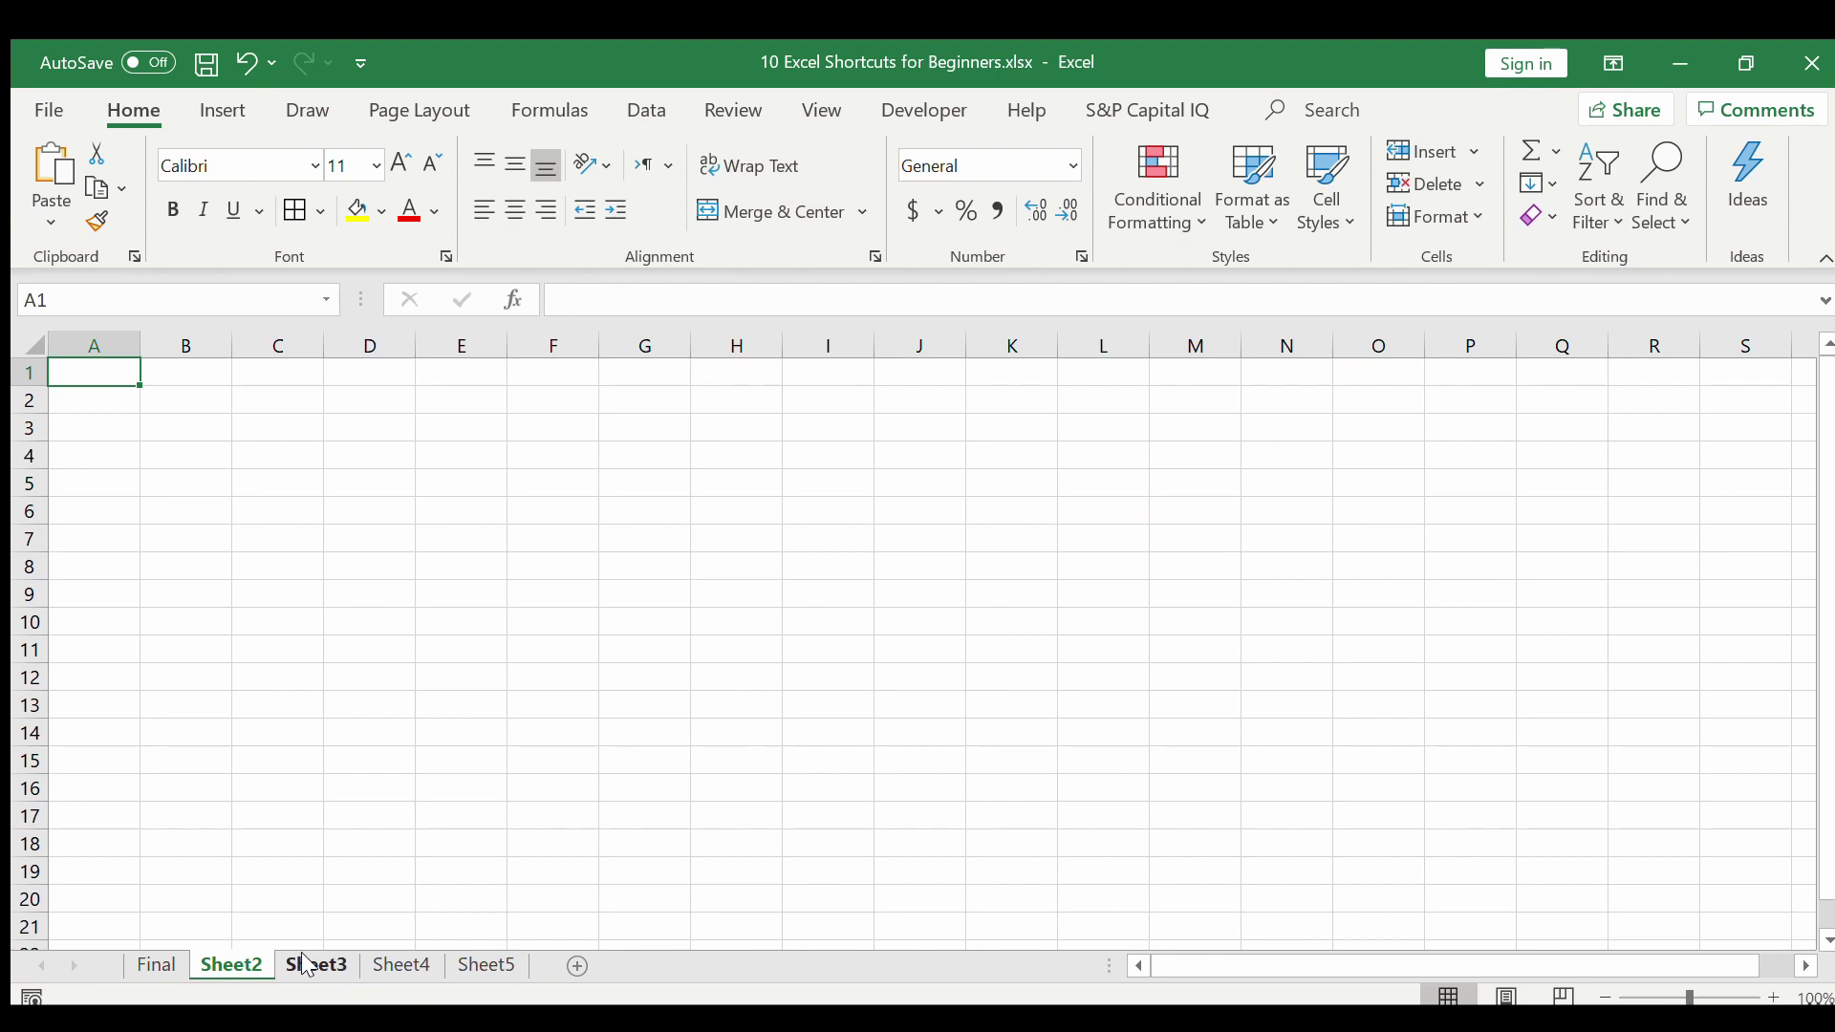
left_click(306, 965)
left_click(397, 965)
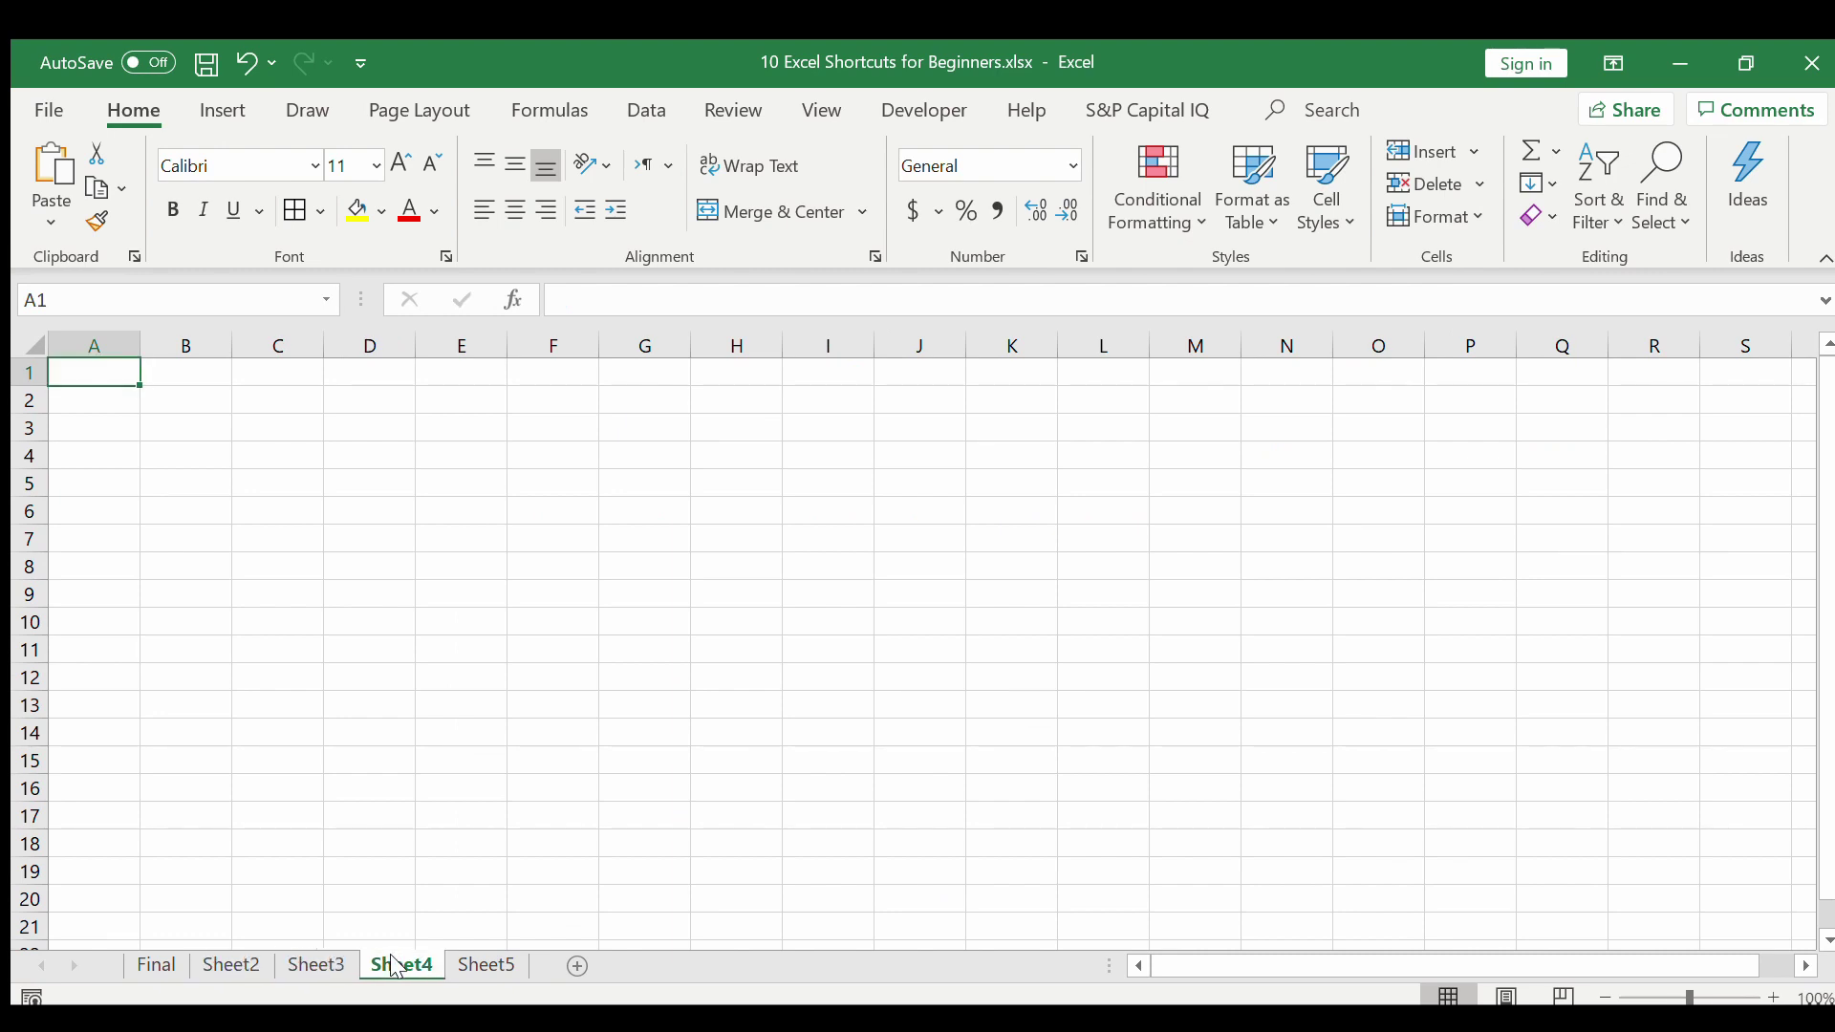
left_click(304, 965)
left_click(231, 964)
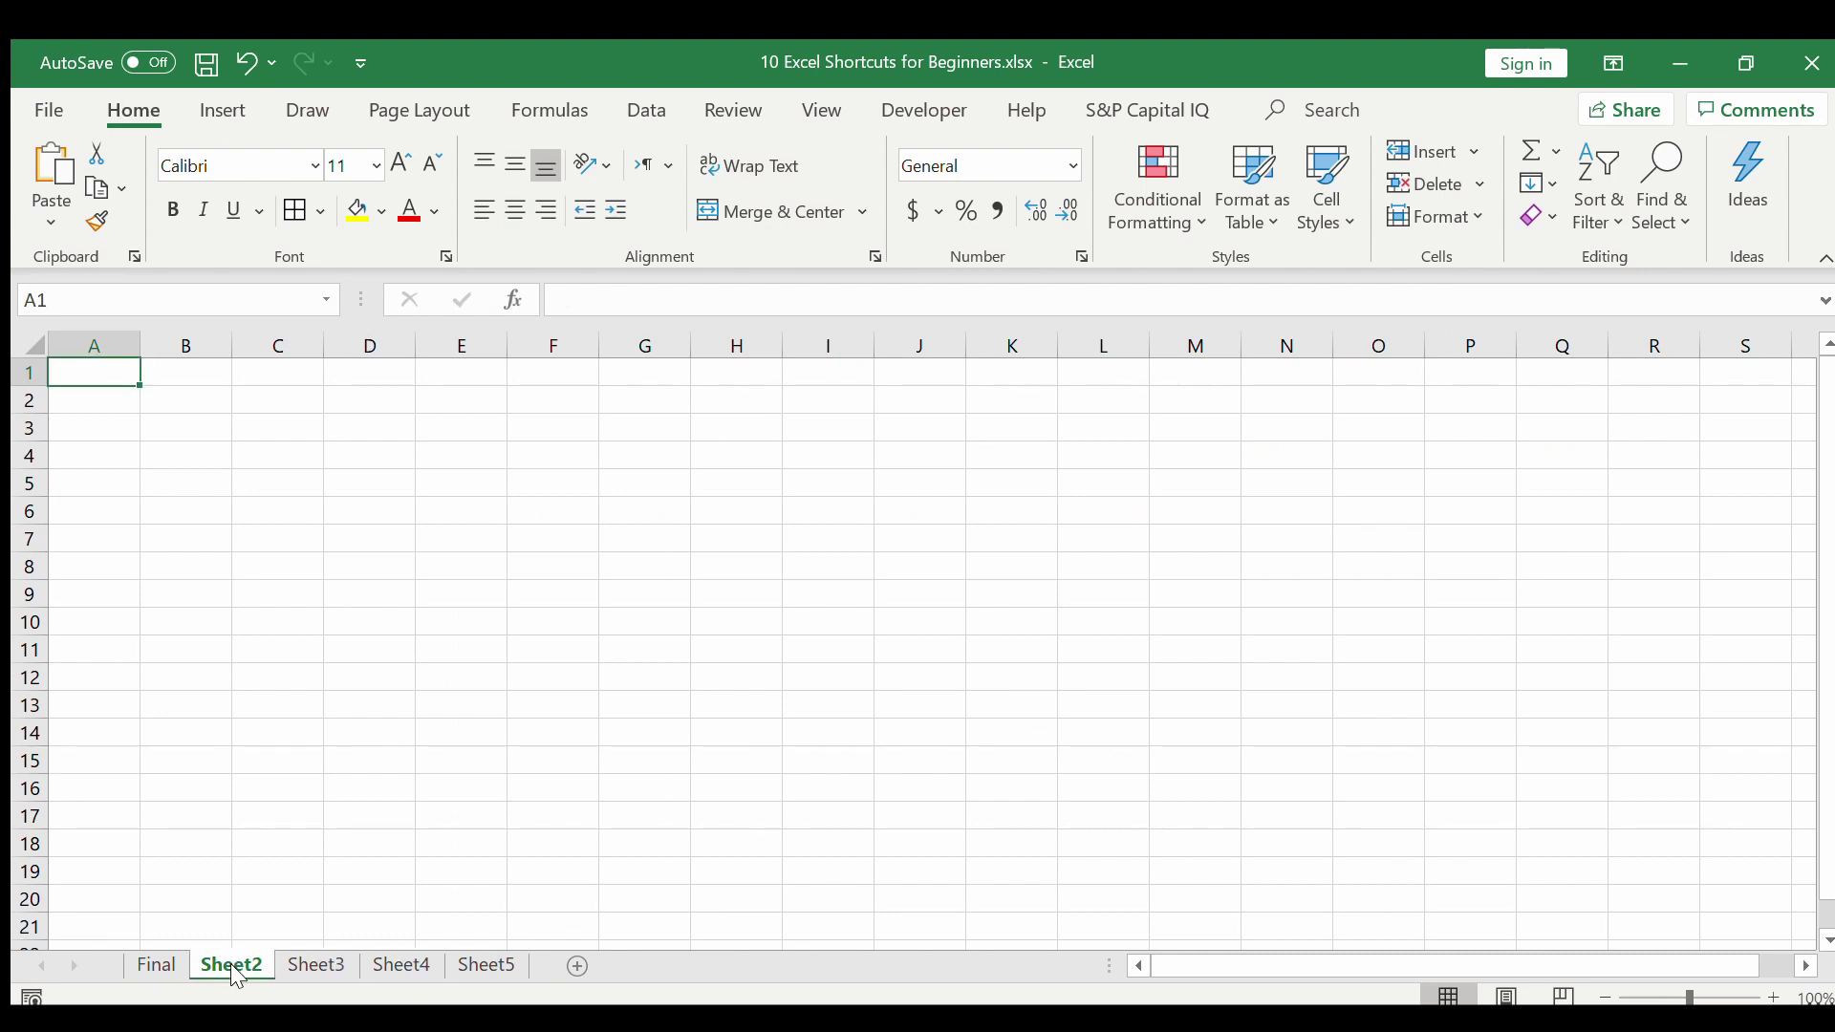
left_click(161, 966)
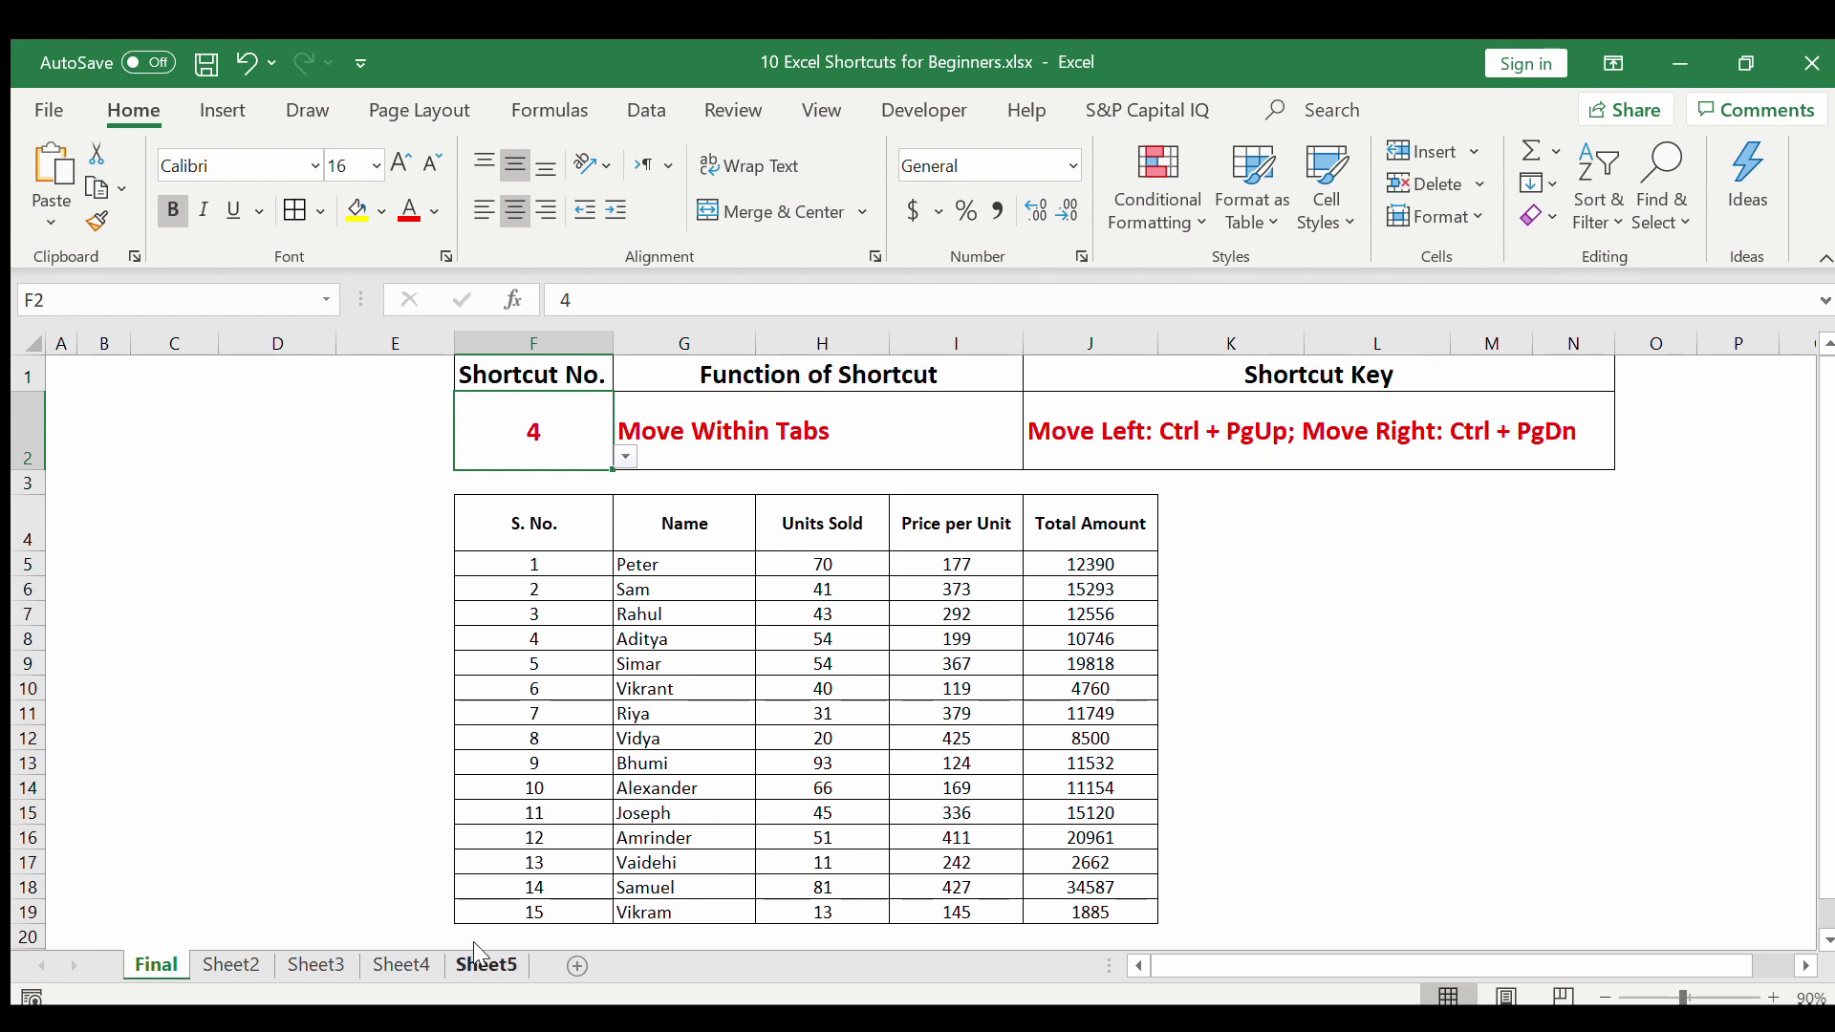
Move one sheet at a time from Final to Sheet5 and back to Final.
key("ctrl+Page_Down")
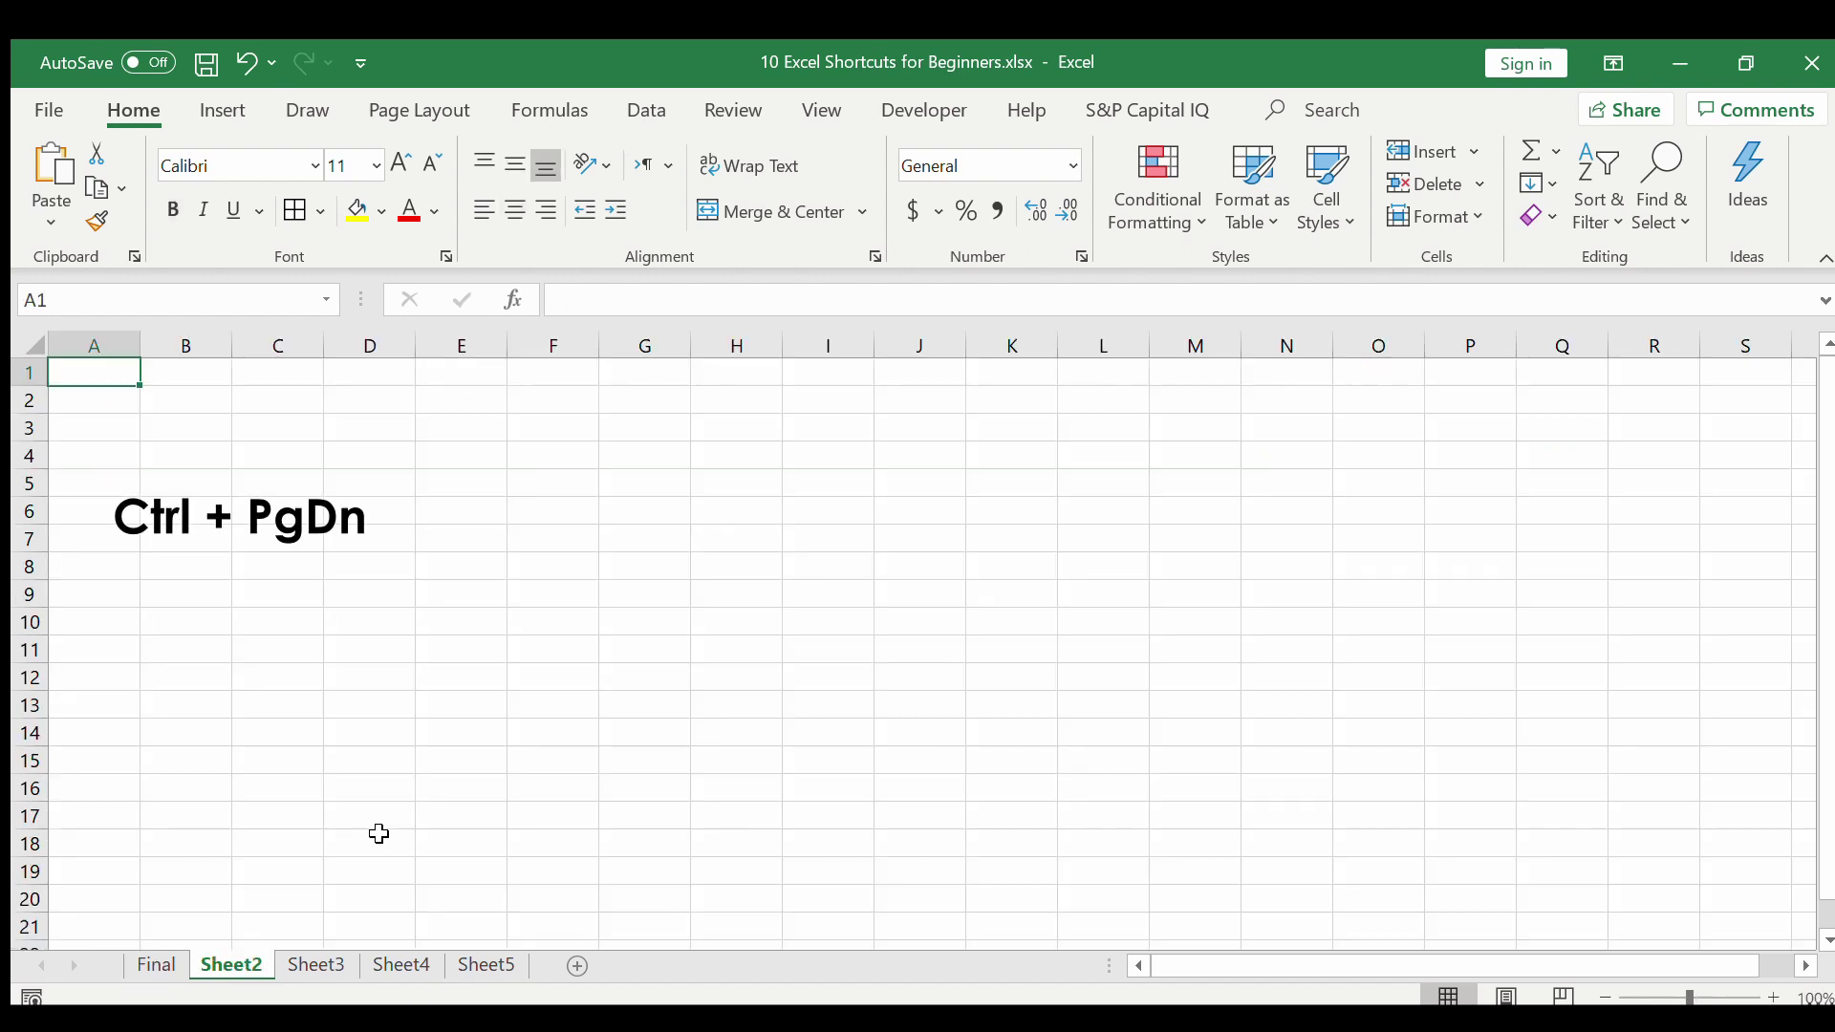
key("ctrl+Page_Down")
key("ctrl+Page_Down")
key("ctrl+Page_Down")
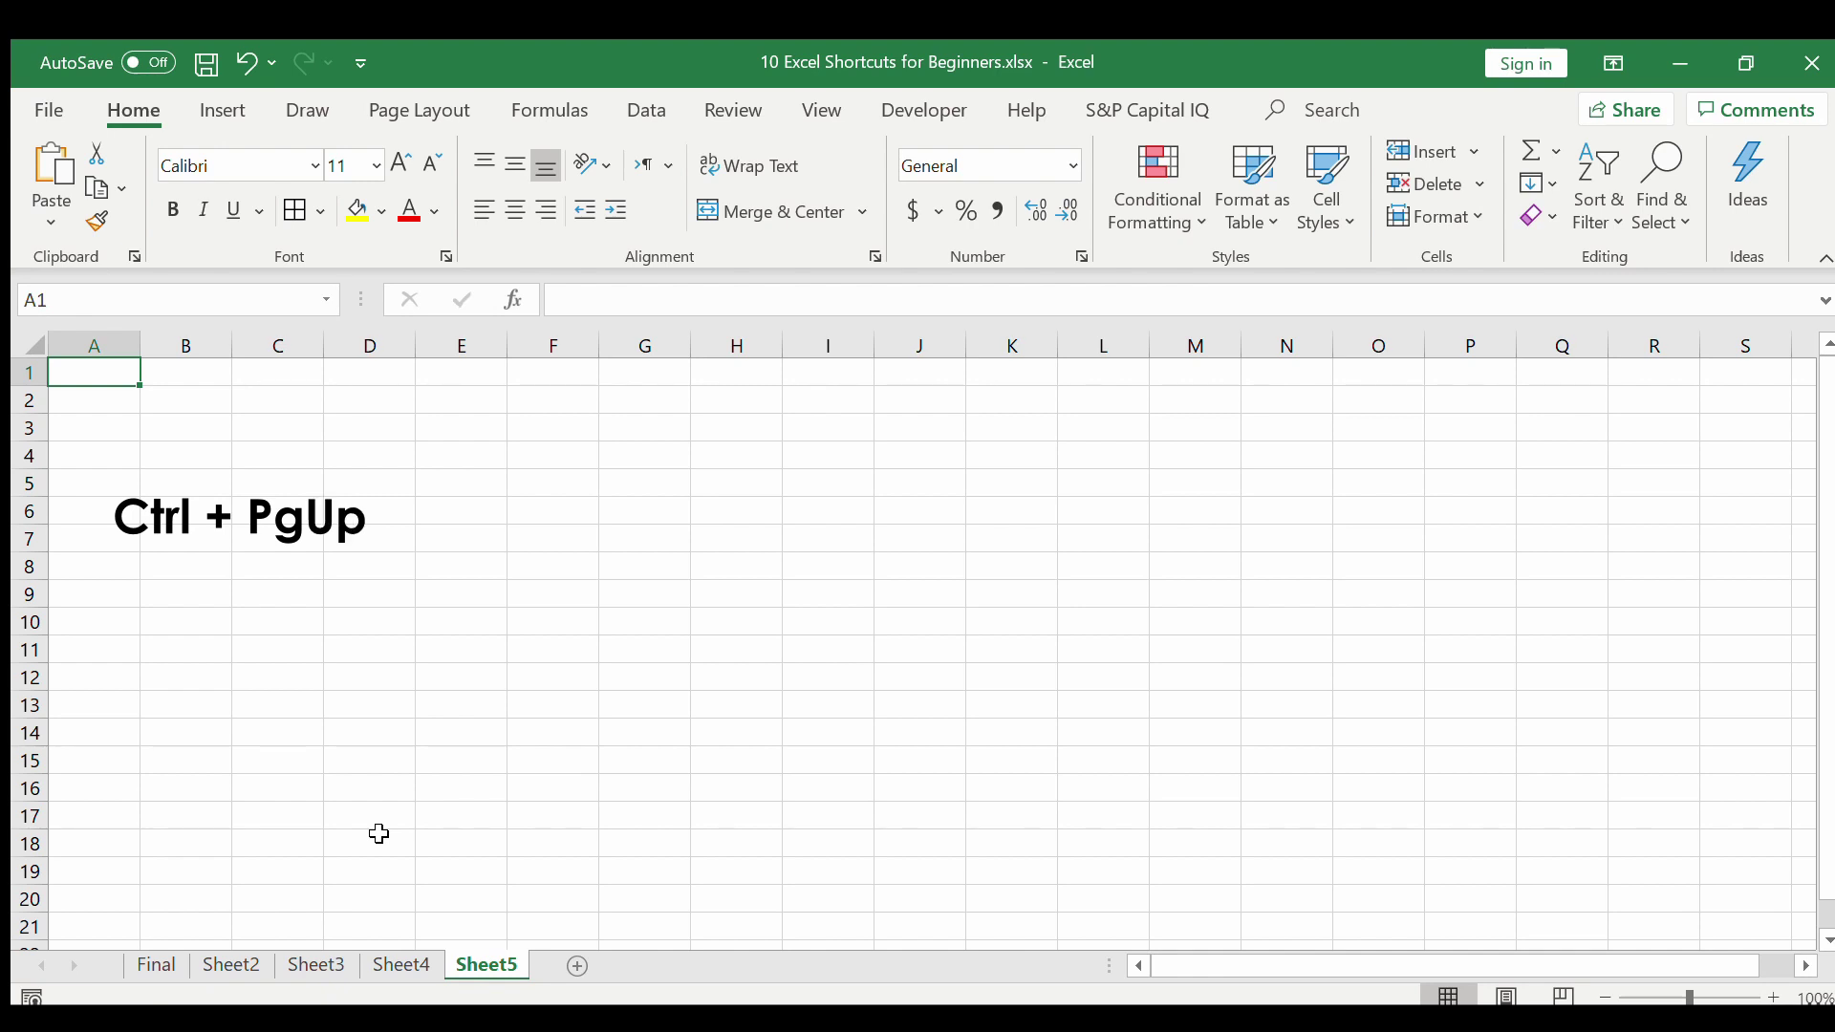
key("ctrl+Page_Up")
key("ctrl+Page_Up")
key("ctrl+Page_Up")
key("ctrl+Page_Up")
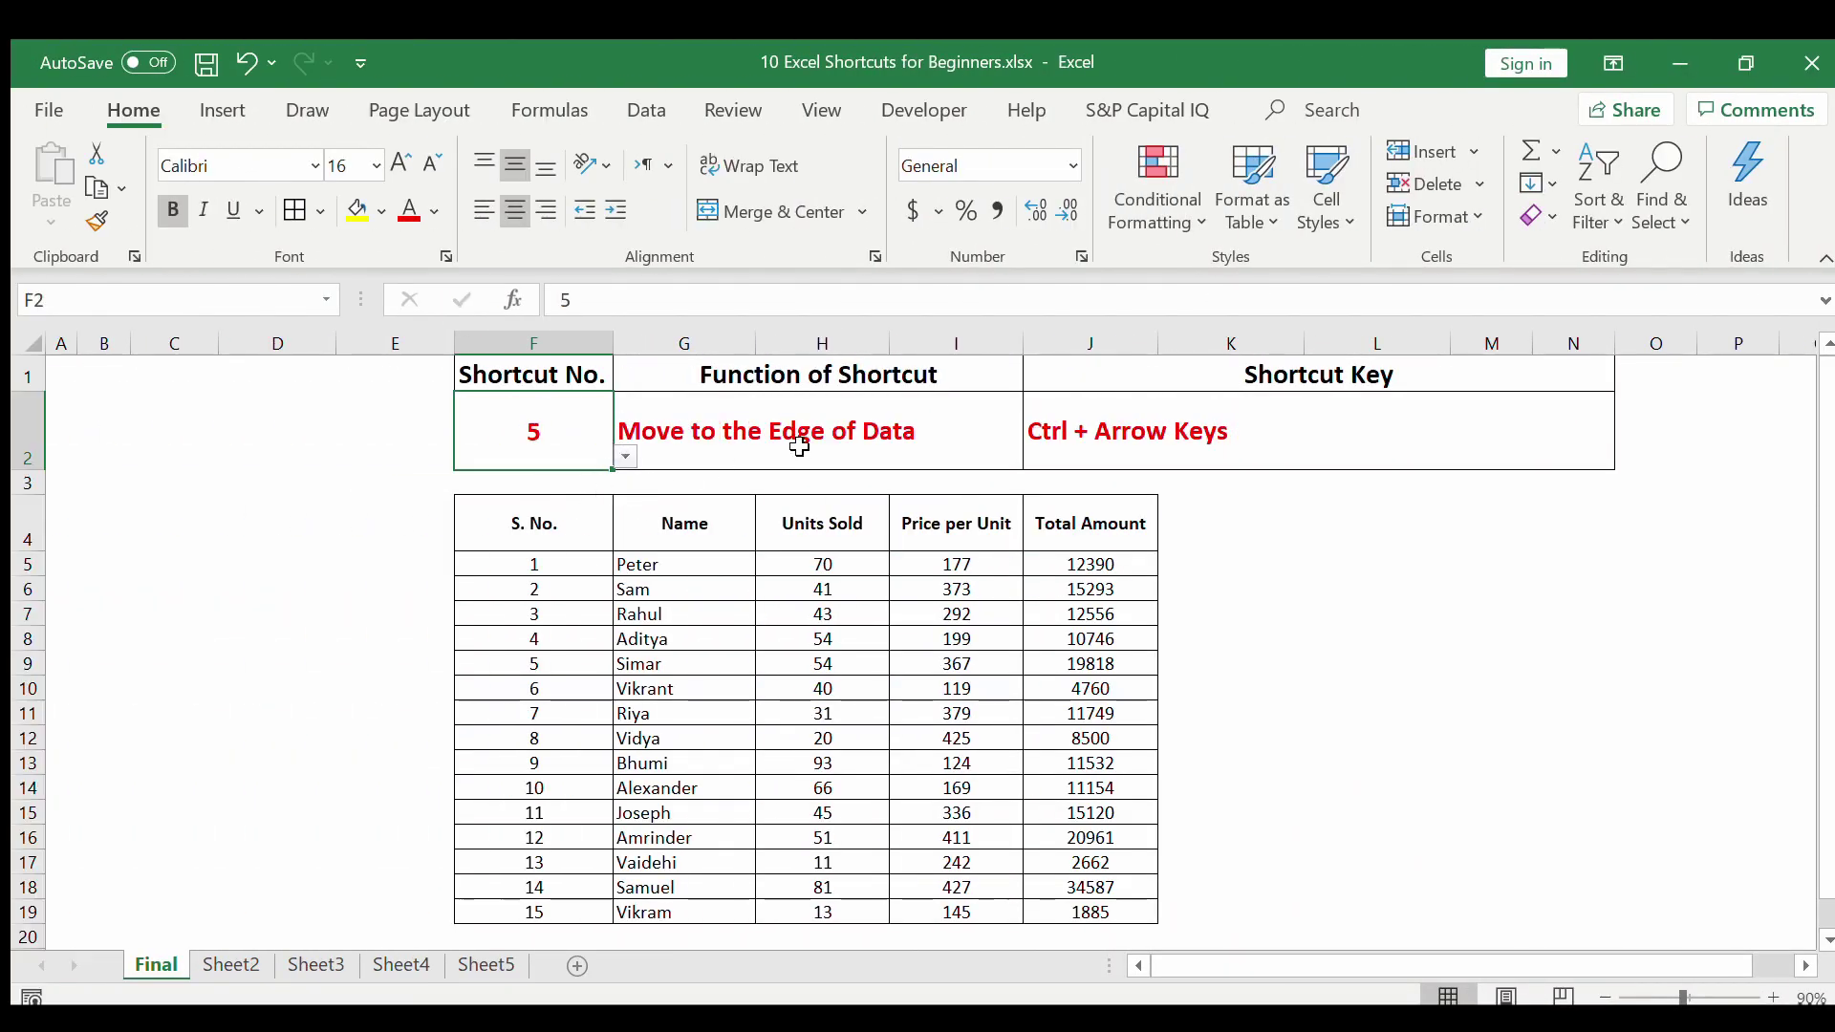
Move cell by cell along the header row from F4 to H4, and go to J4 and the last Total Amount cell J19.
left_click(517, 525)
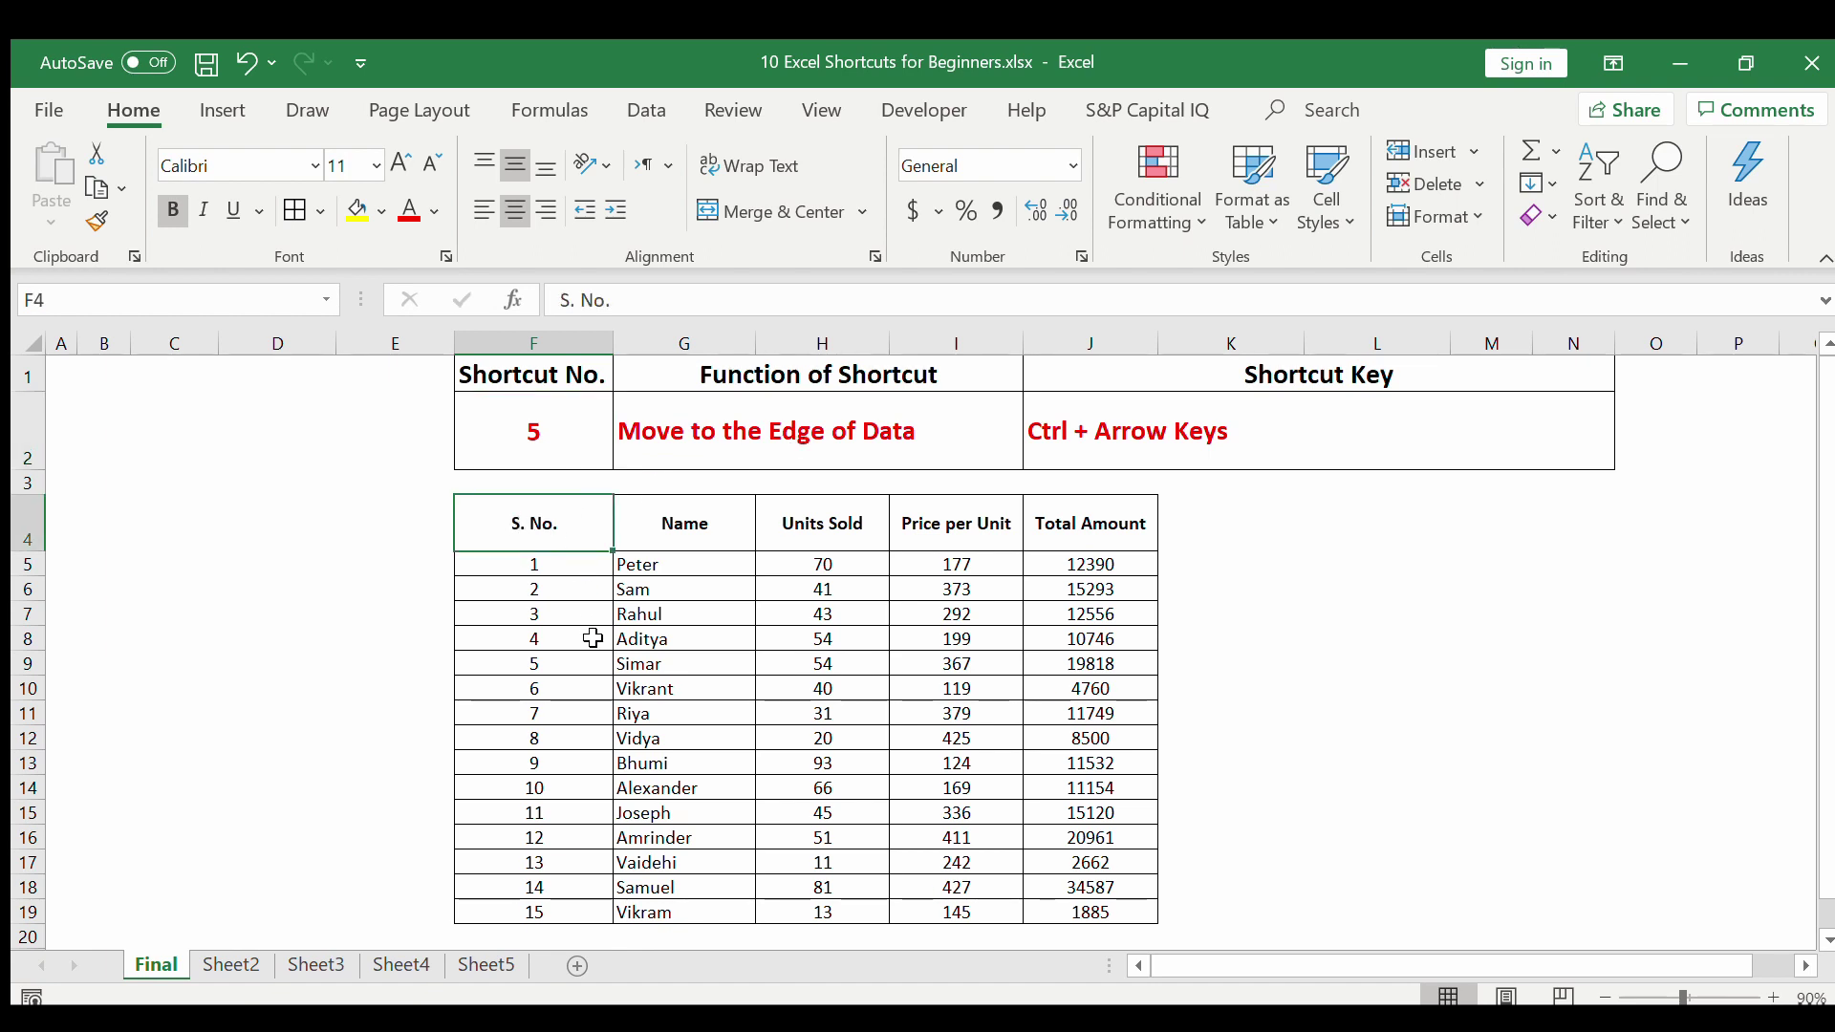
key("Right")
key("Right")
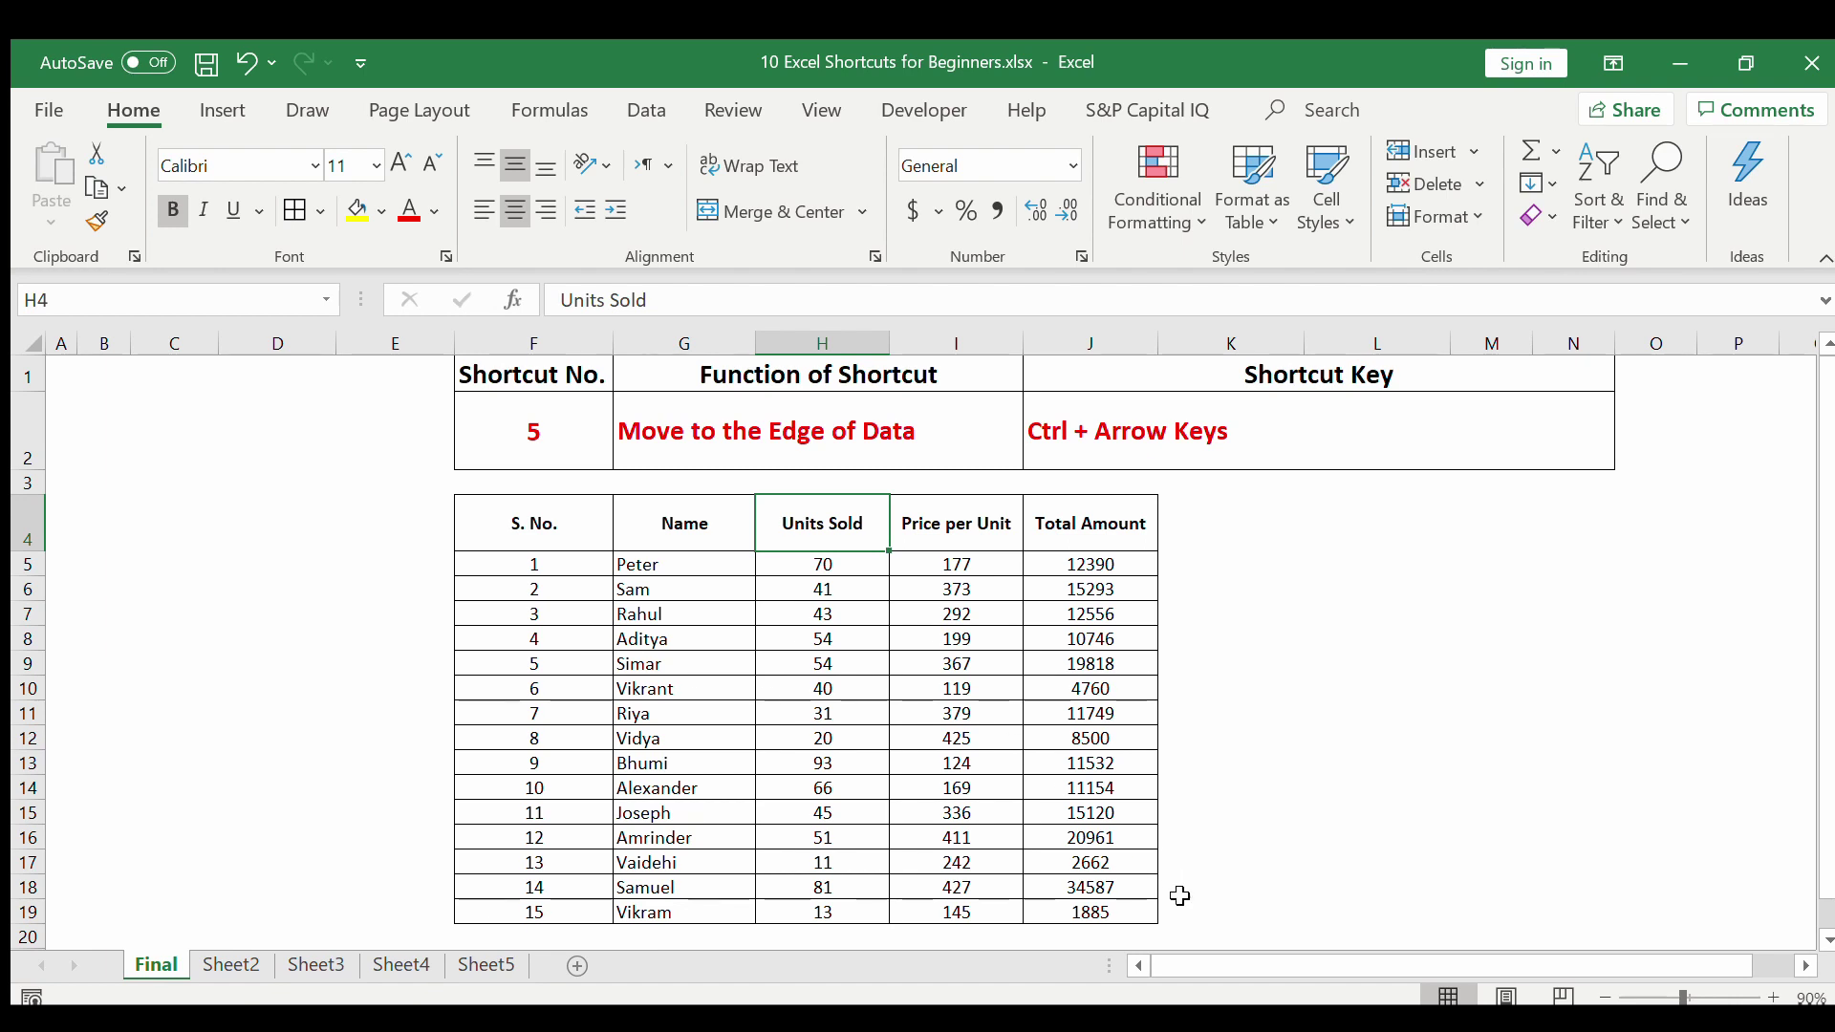
left_click(1099, 527)
left_click(1093, 910)
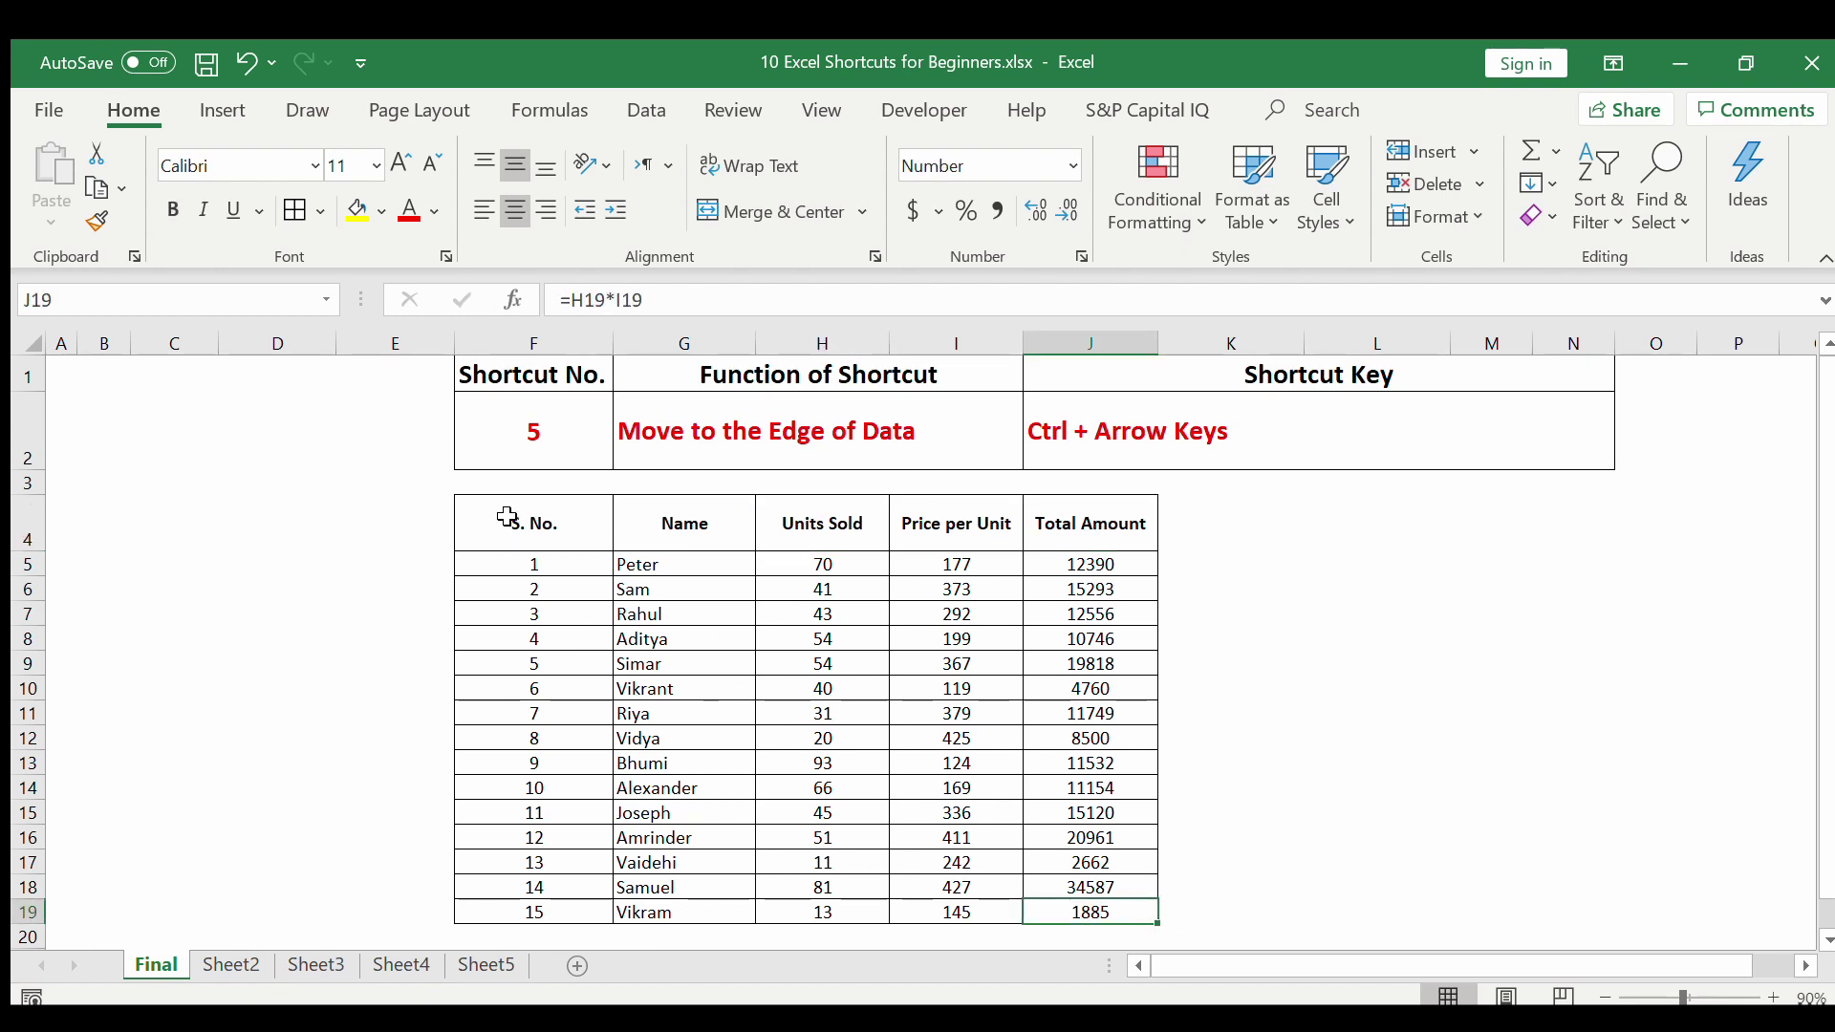
Jump along the sales table's edges from F4 to J4, down to J19 and across to F19.
left_click(534, 537)
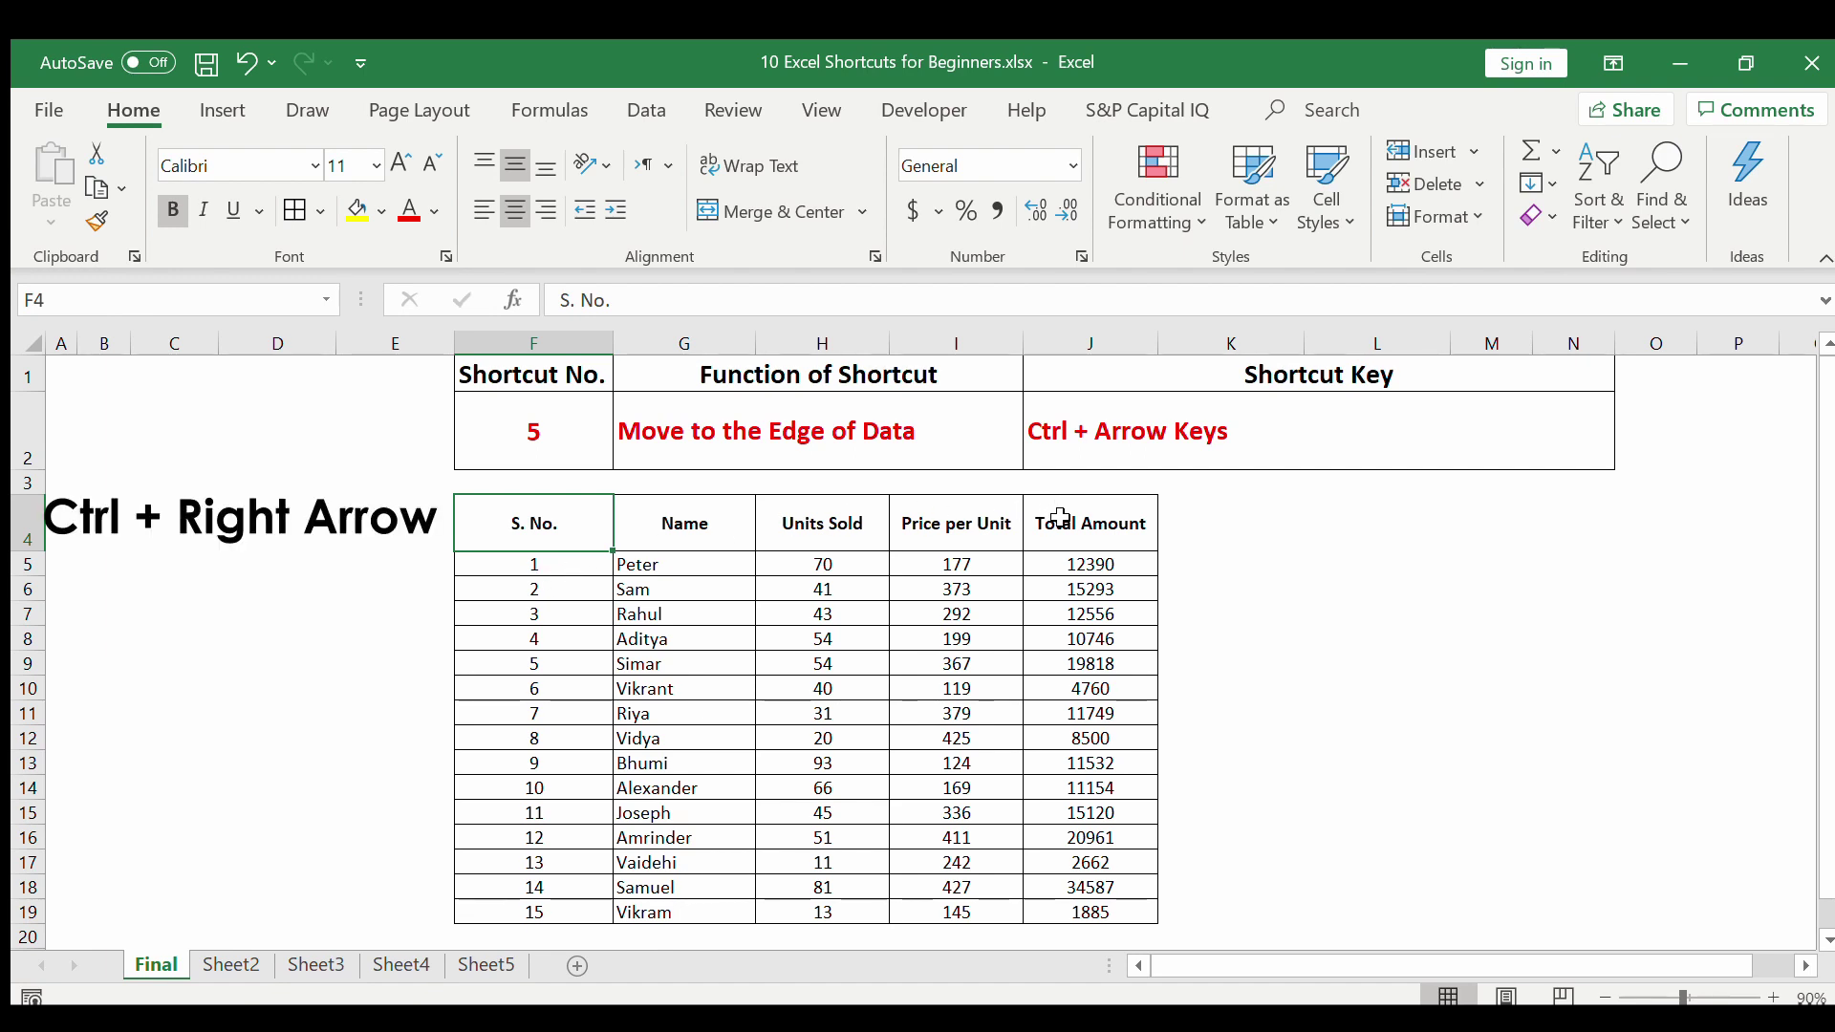
key("ctrl+Right")
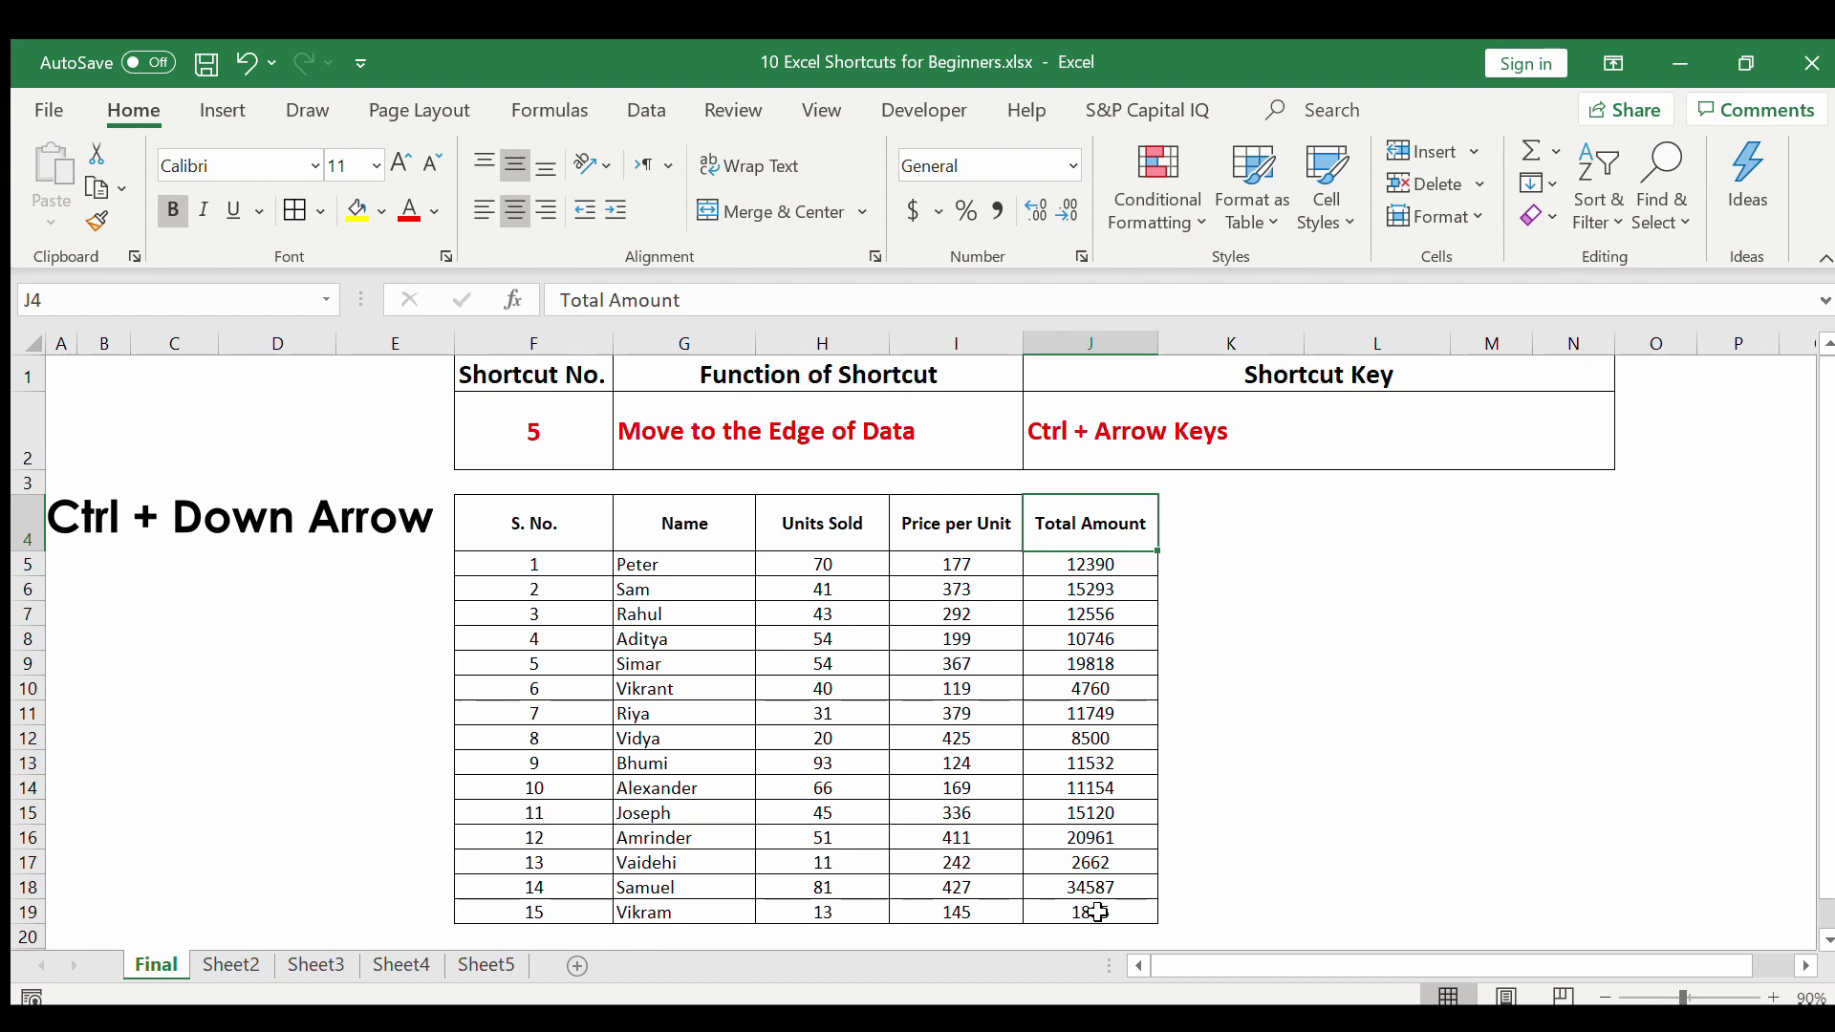
key("ctrl+Down")
key("ctrl+Left")
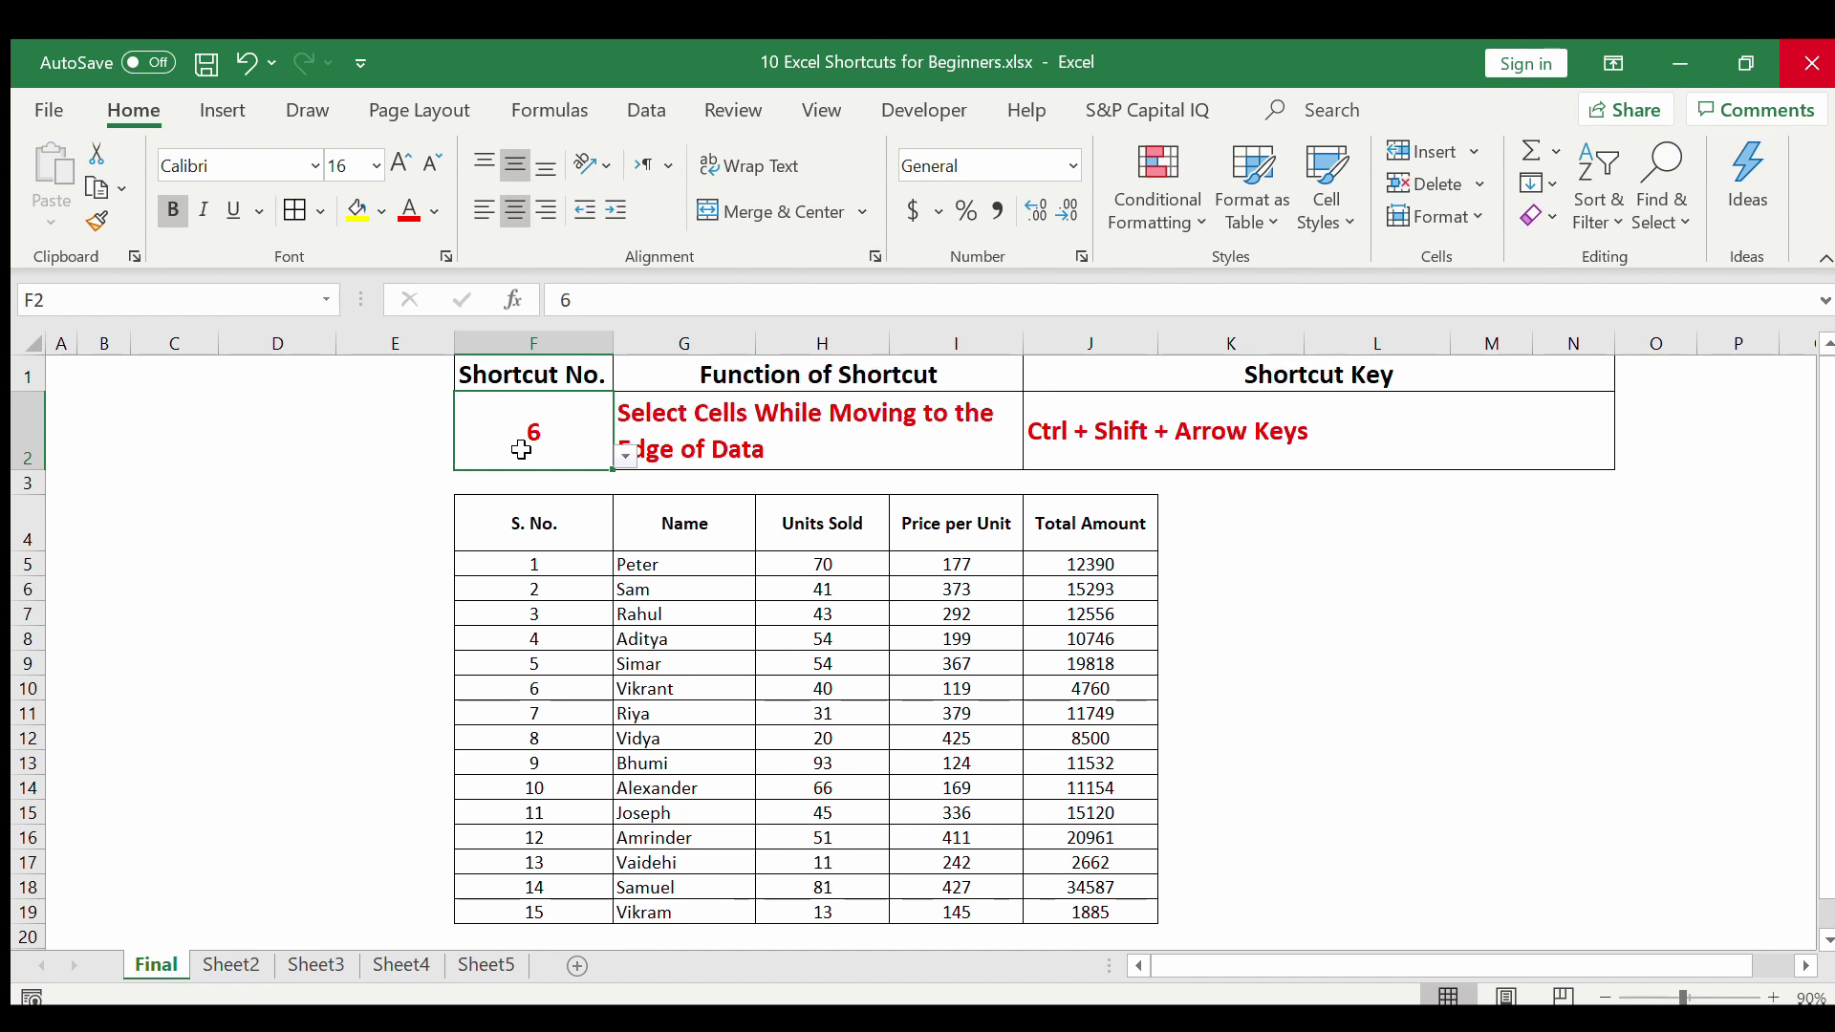
Jump from F4 to the last header J4, and select the whole header row F4:J4 starting from F4.
left_click(554, 528)
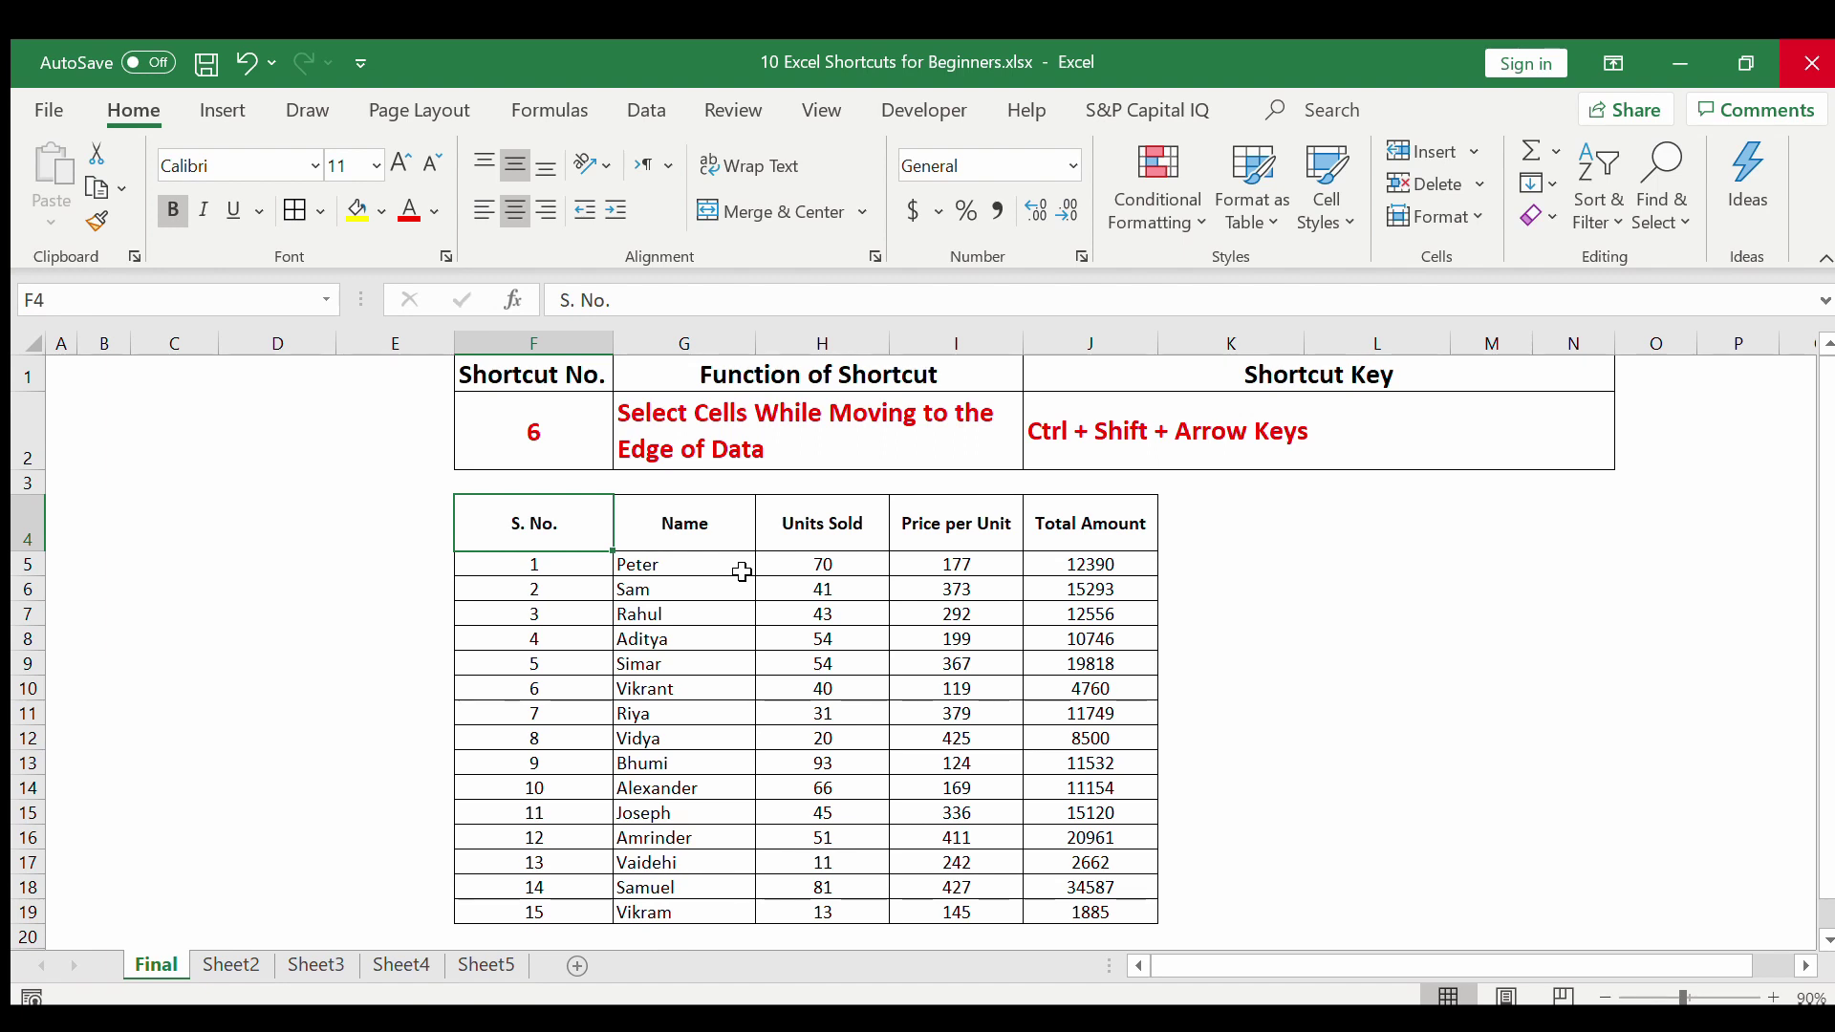
key("ctrl+Right")
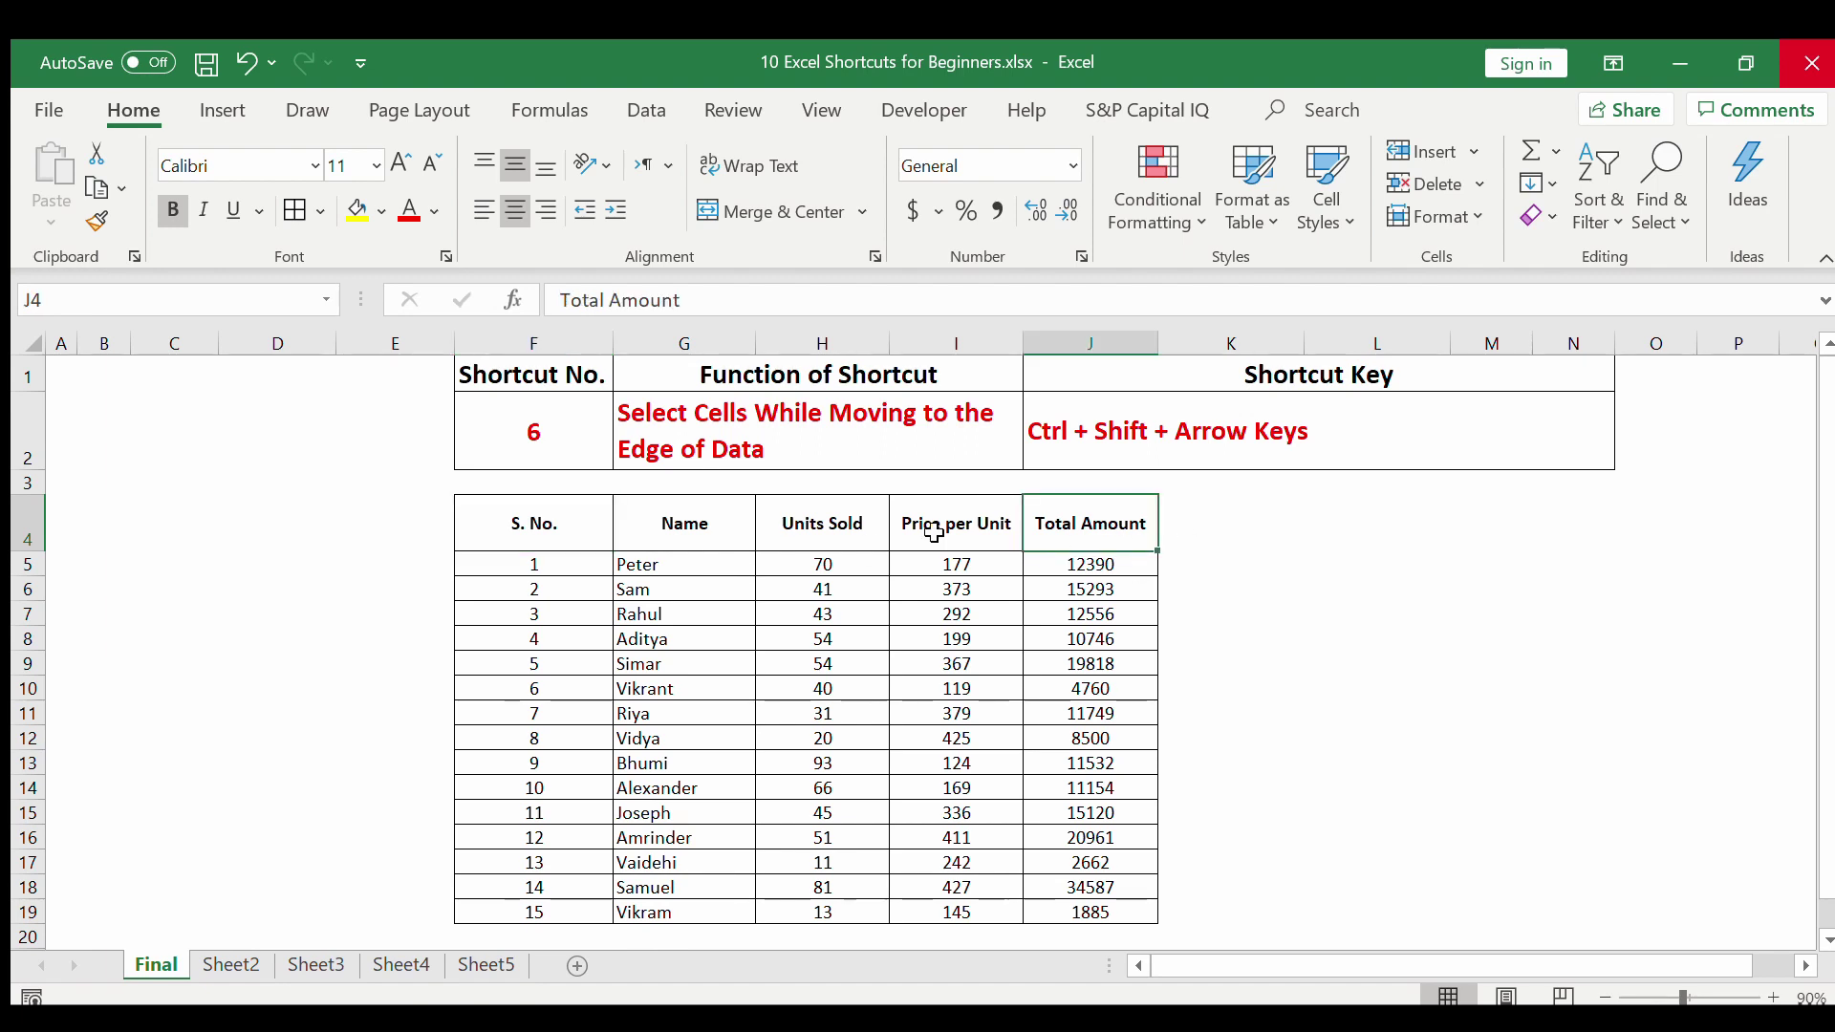
left_click(537, 533)
left_click_drag(537, 533, 1052, 527)
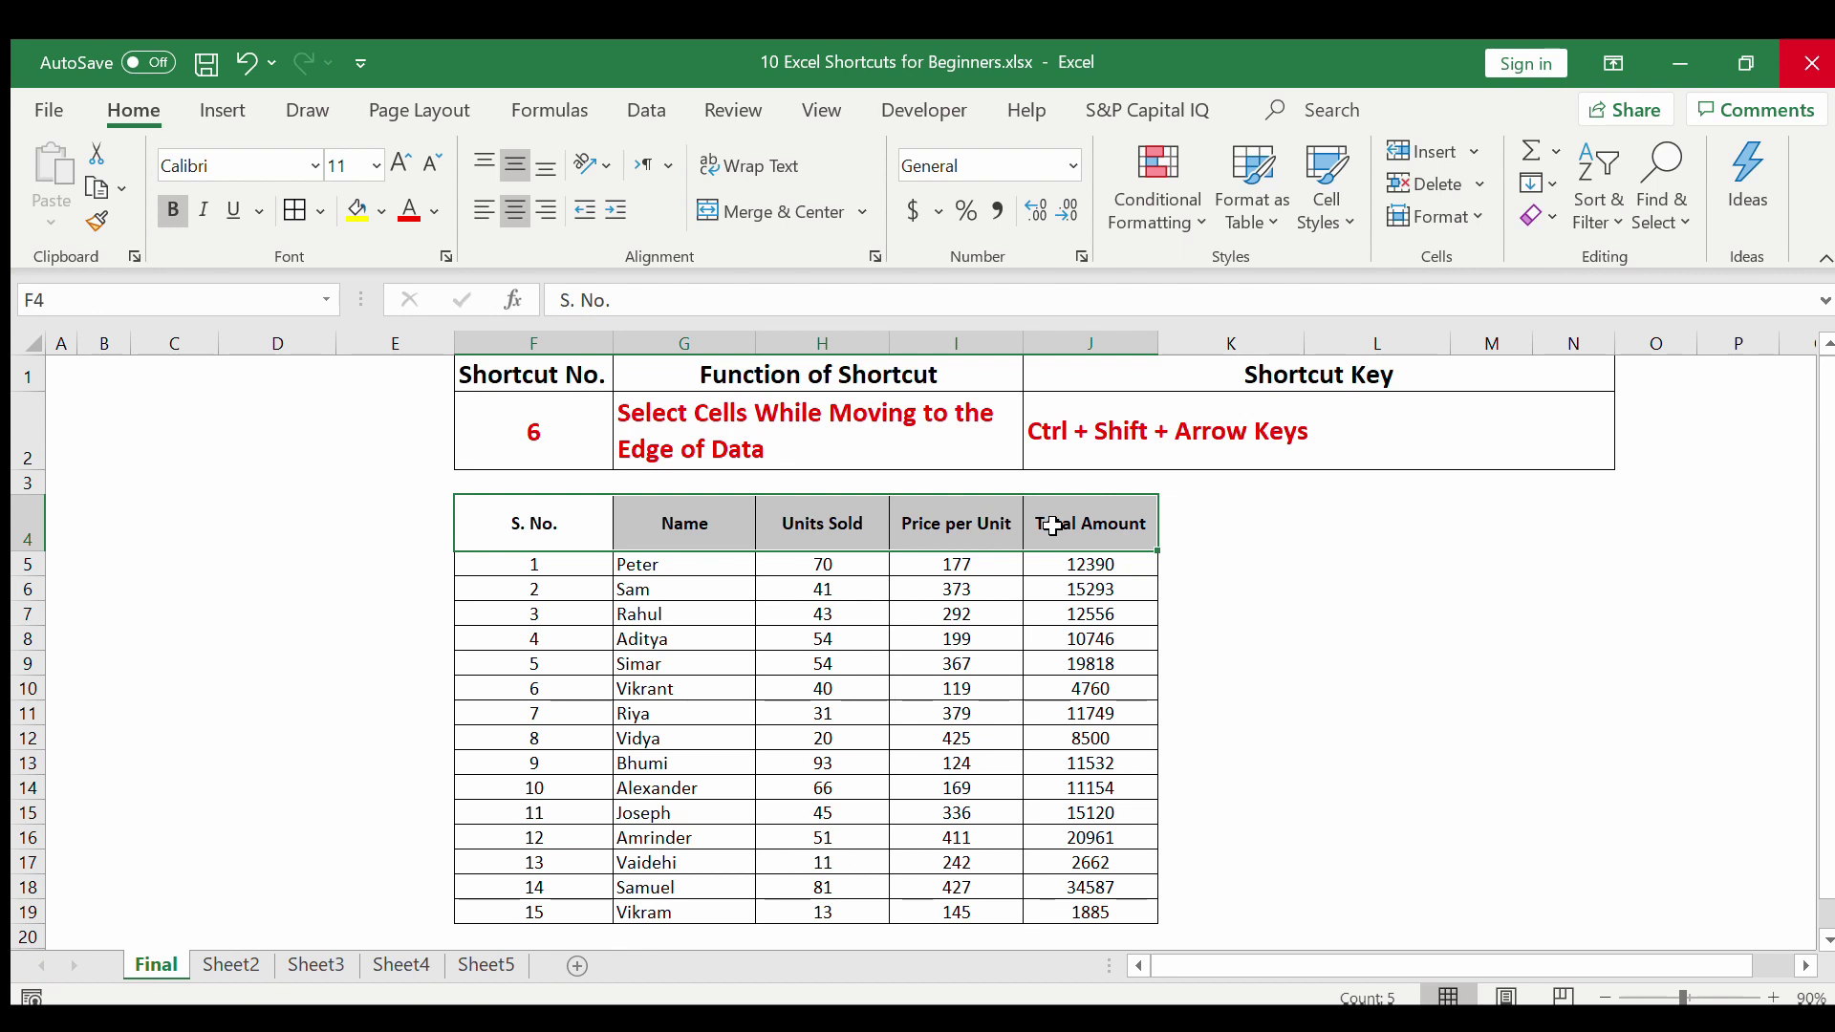
left_click(539, 519)
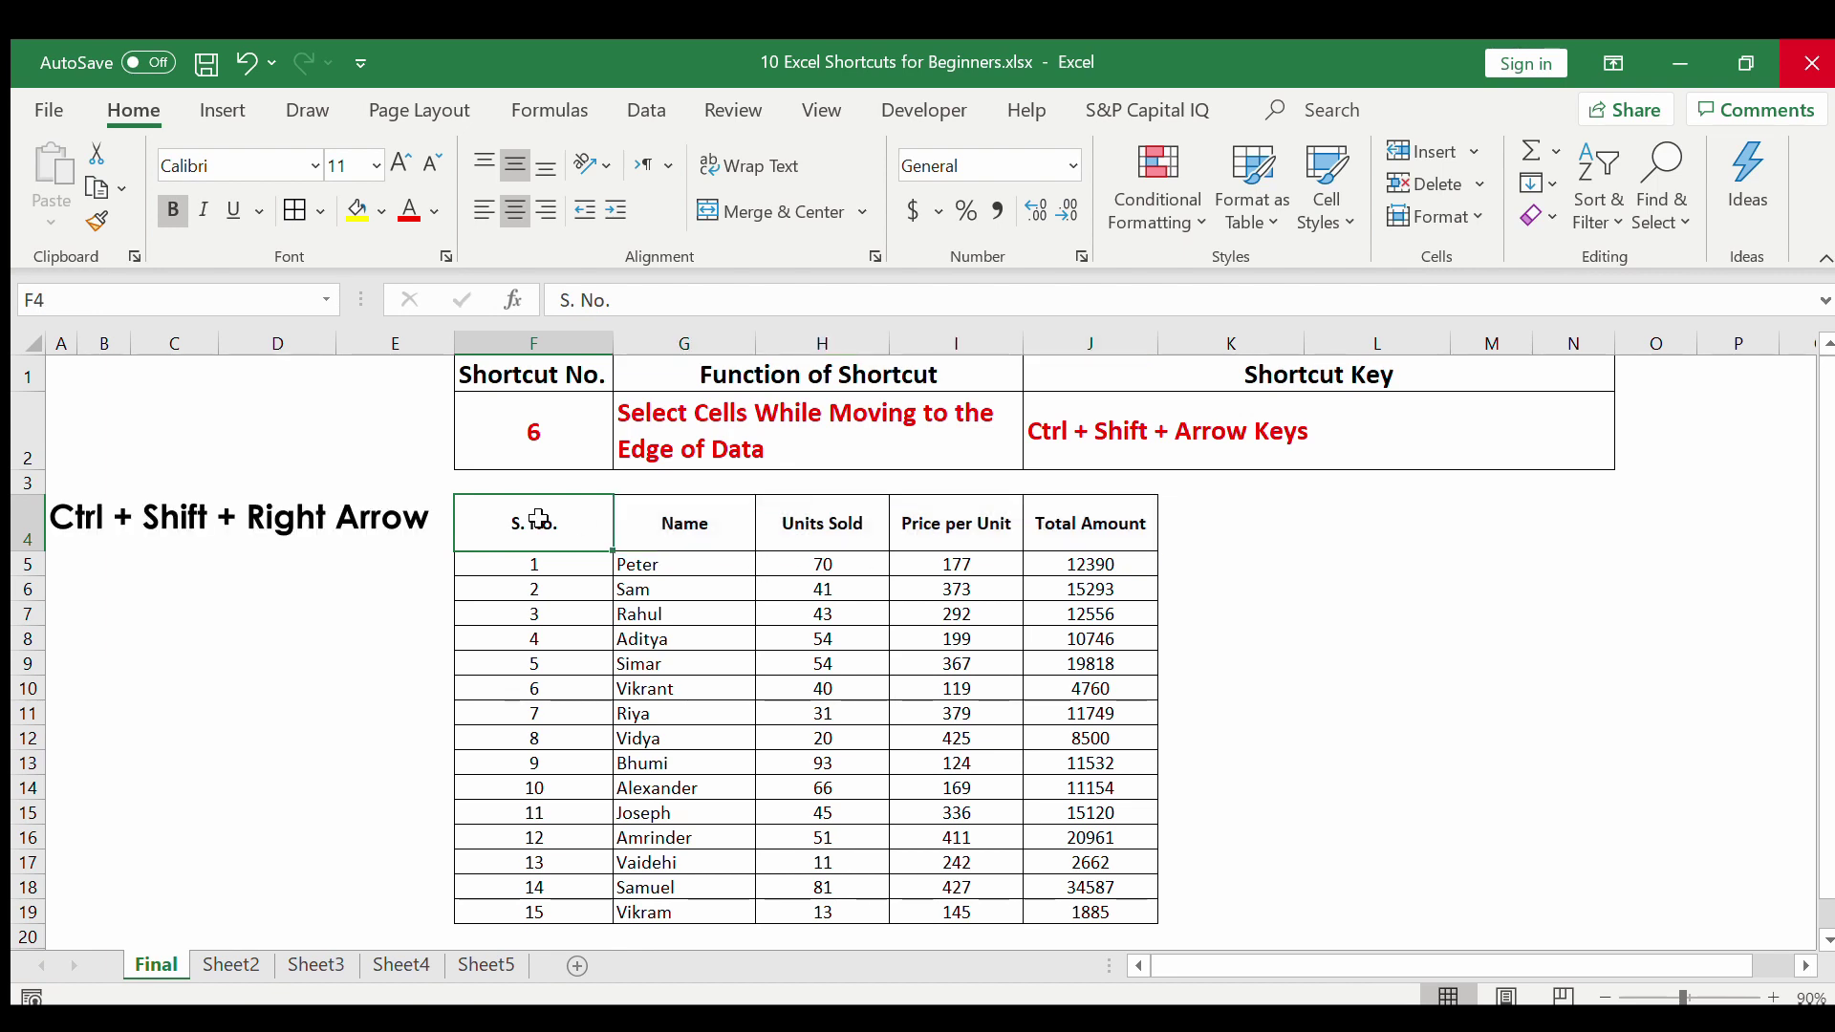
key("ctrl+shift+Right")
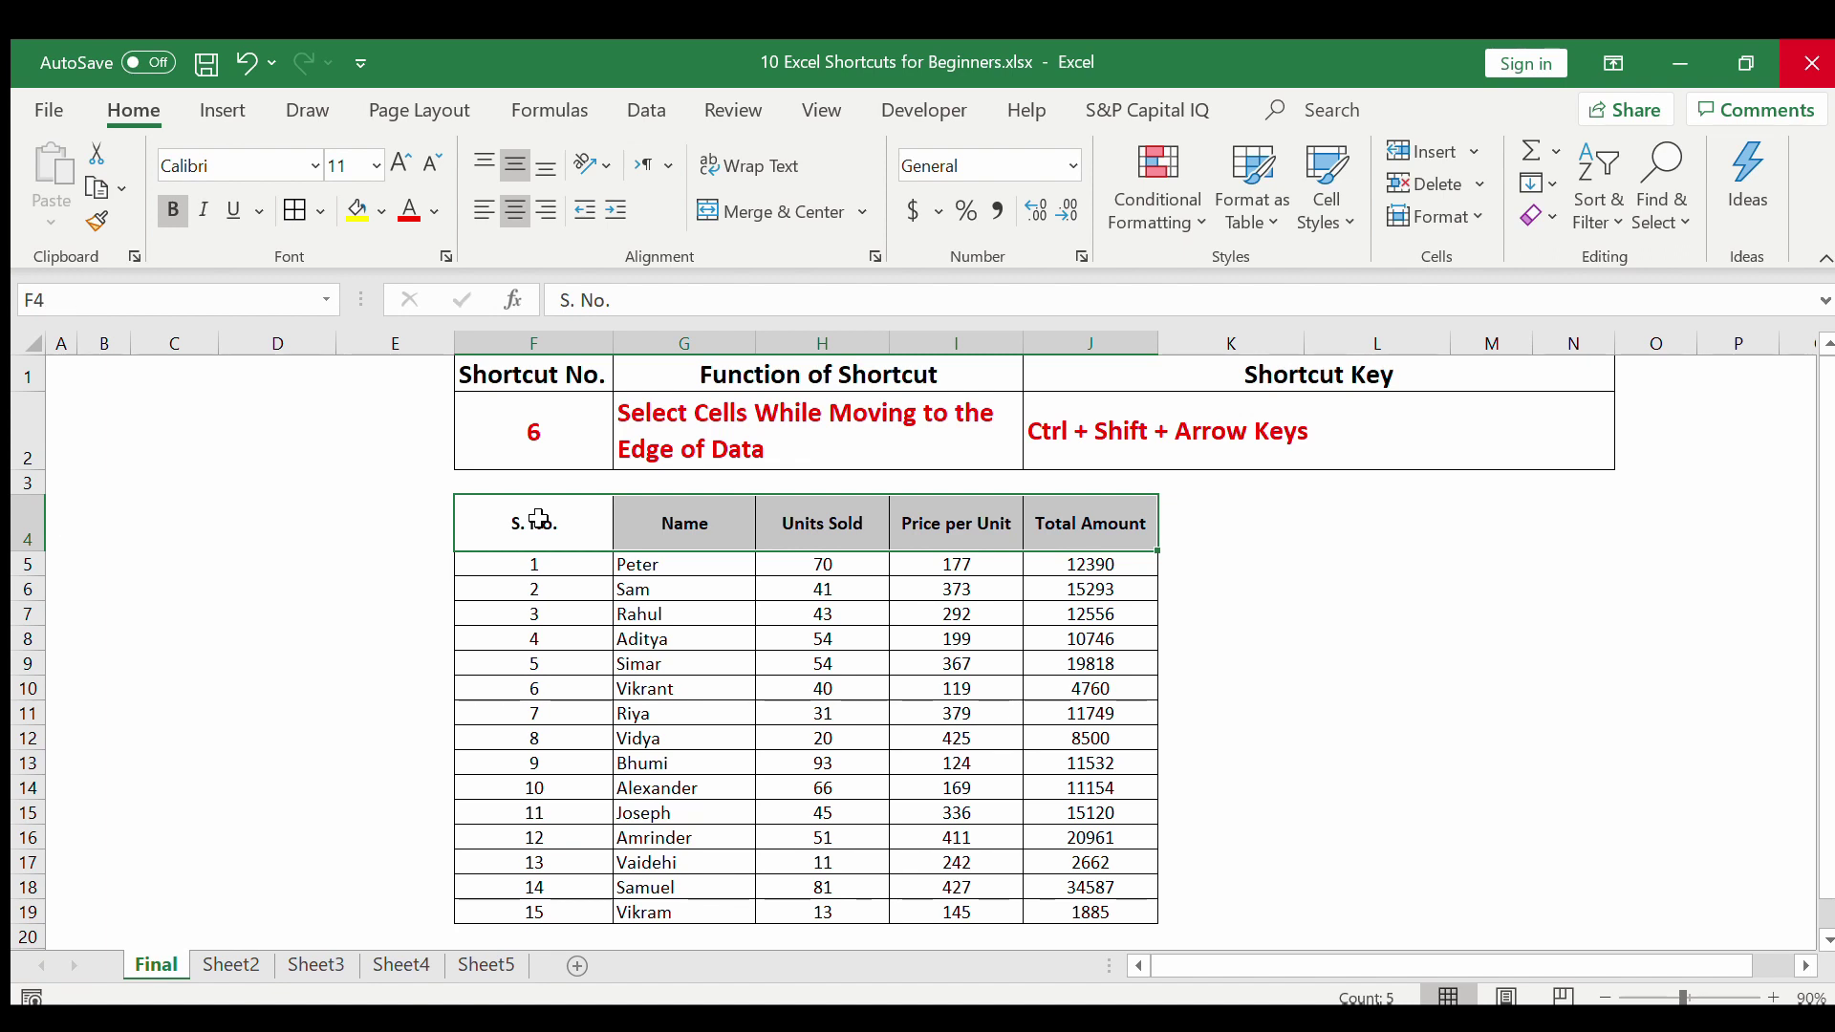
Select the S. No. column from its header F4 down to the last data row F19.
left_click(539, 519)
key("ctrl+shift+Down")
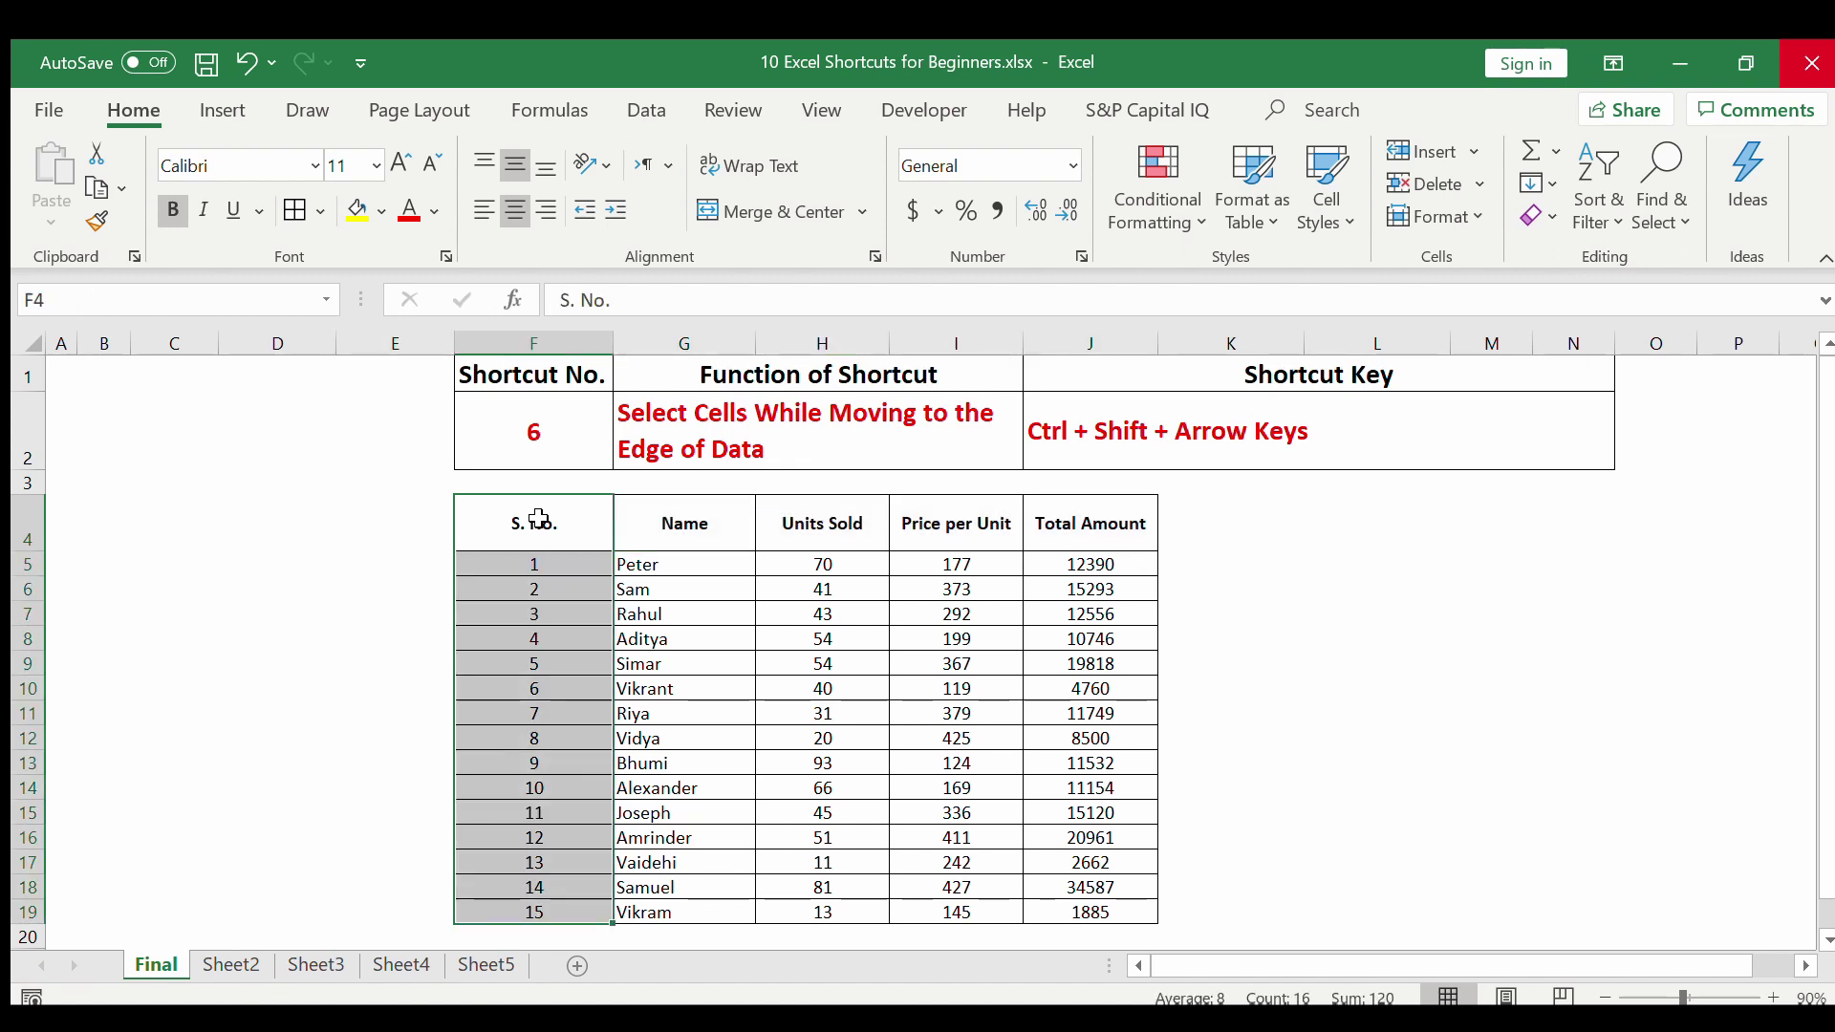
left_click(538, 519)
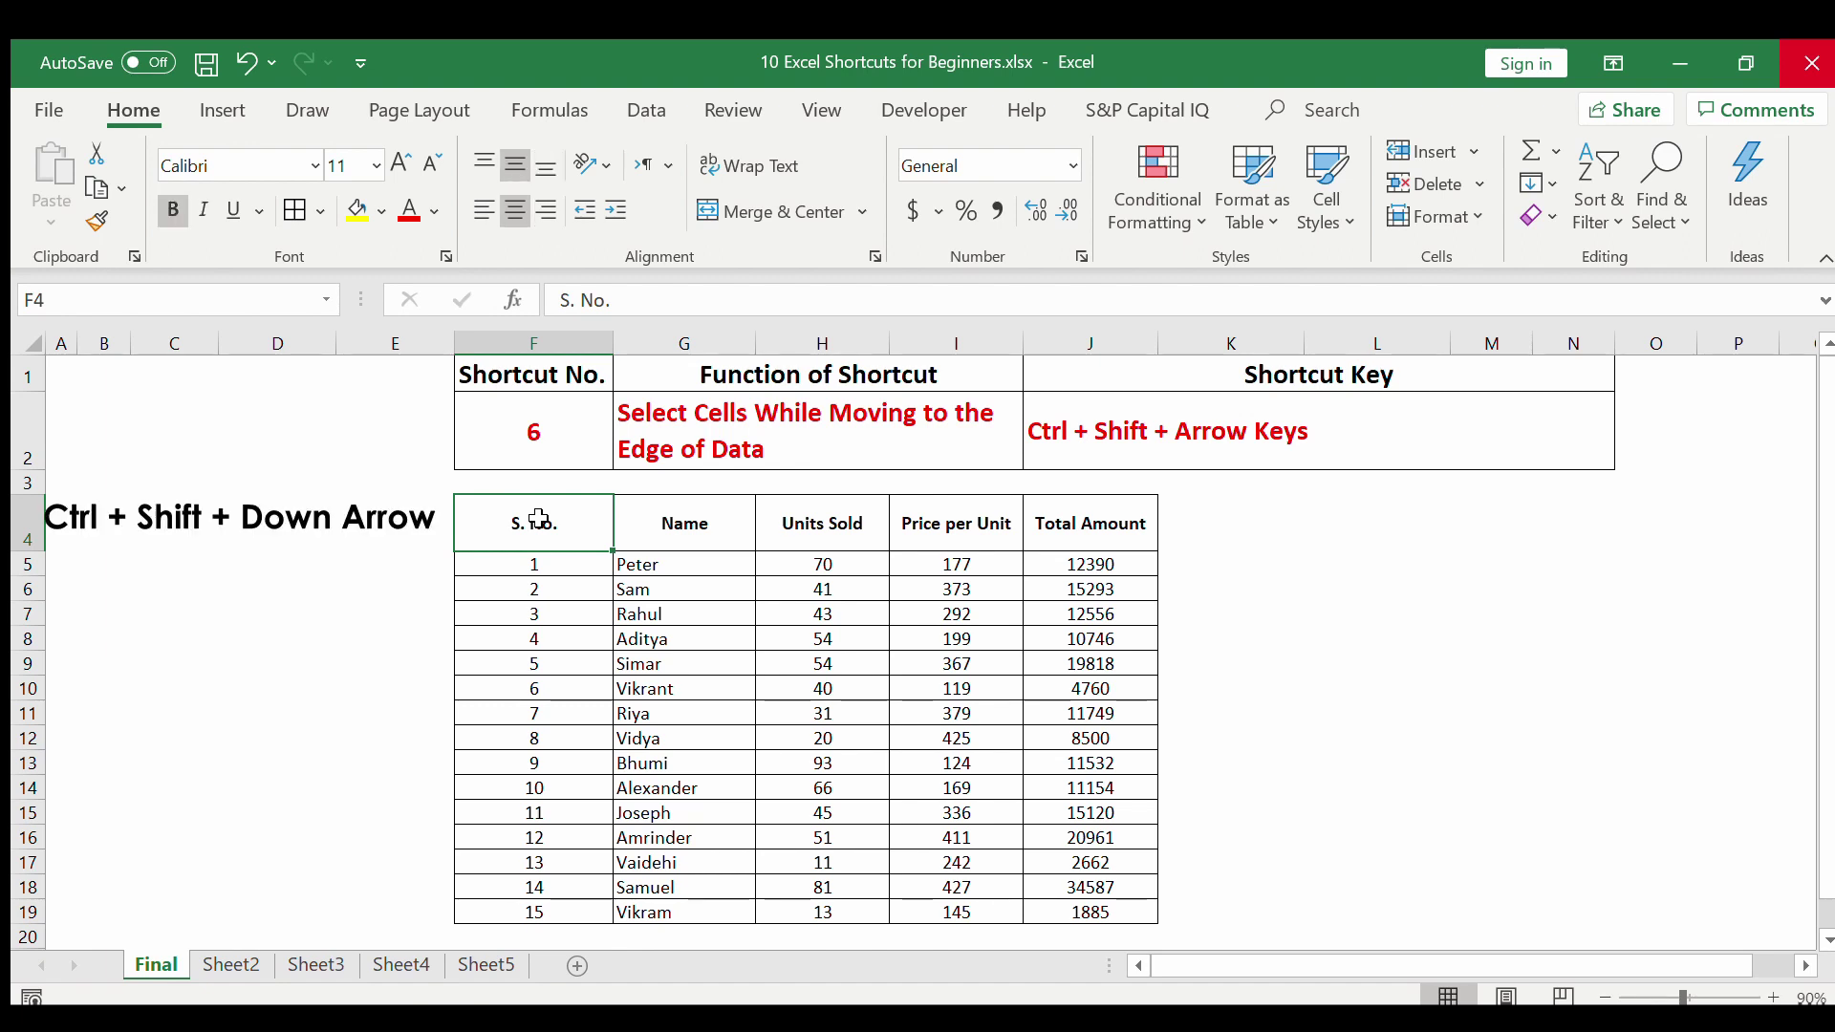
key("ctrl+shift+Down")
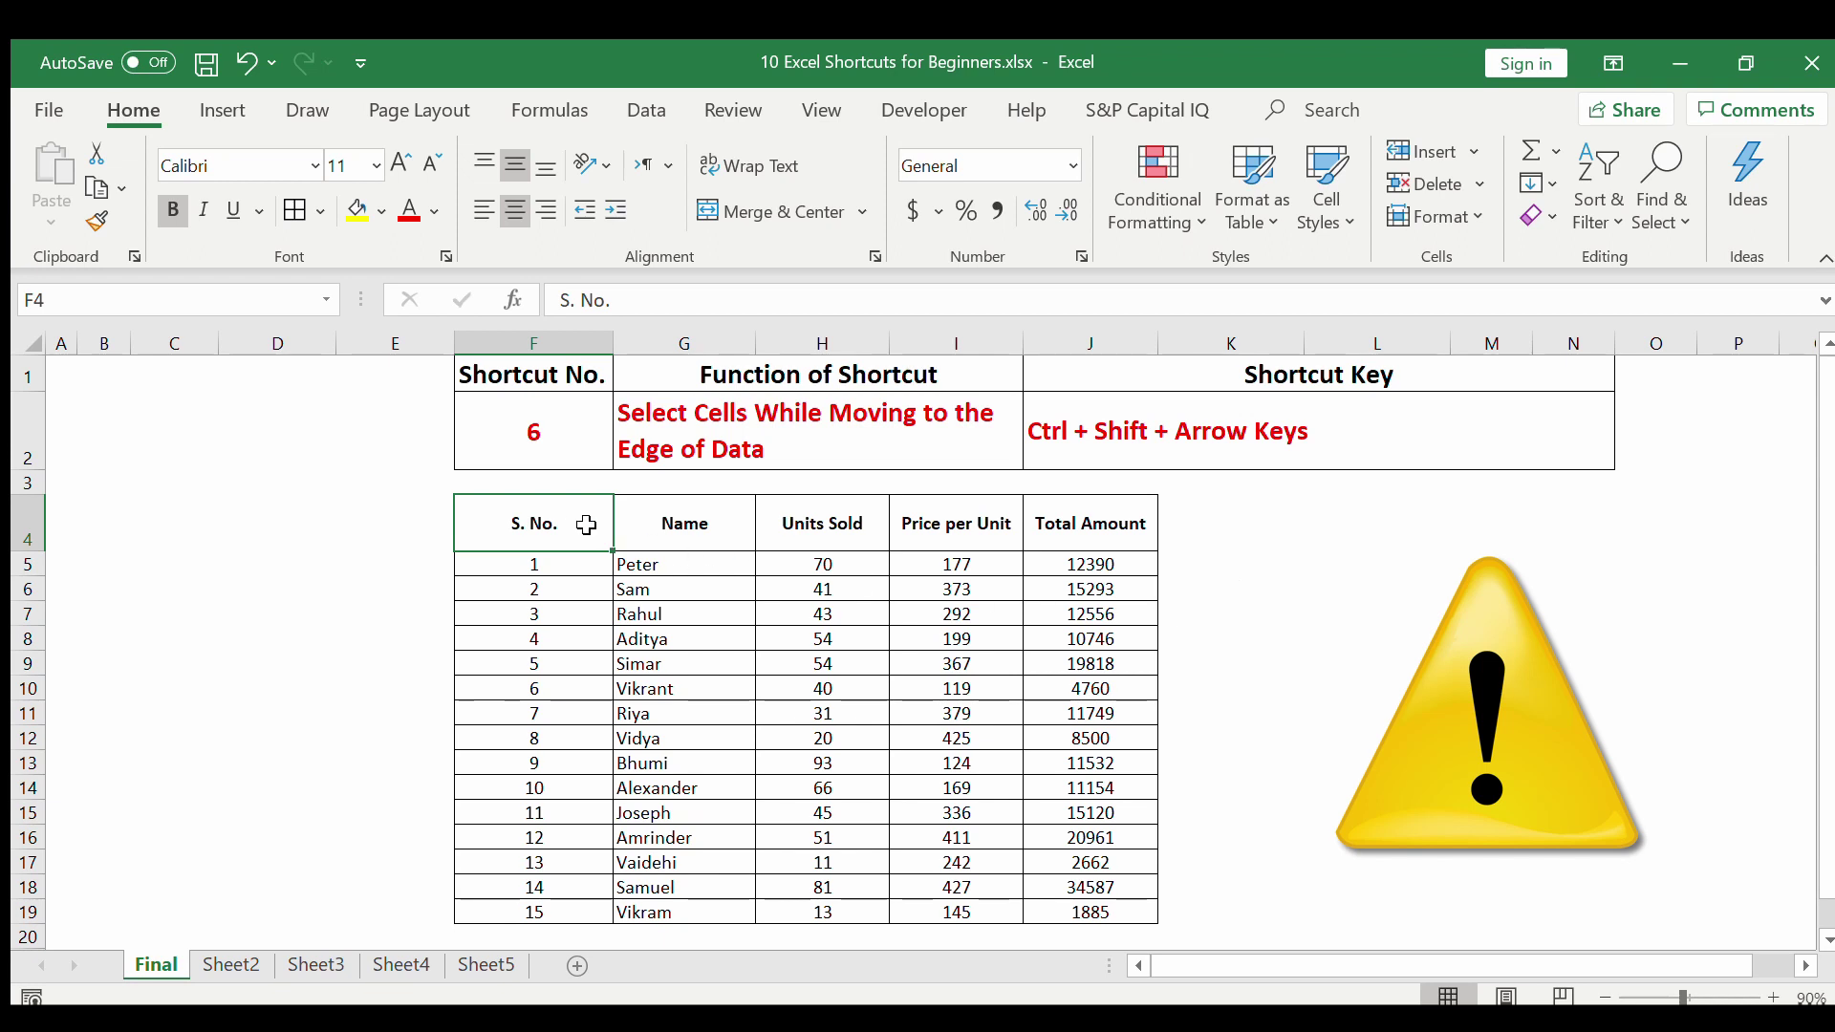
Move the Total Amount column J4:J19 one column over to K4:K19, leaving column J blank.
left_click_drag(570, 517, 1089, 526)
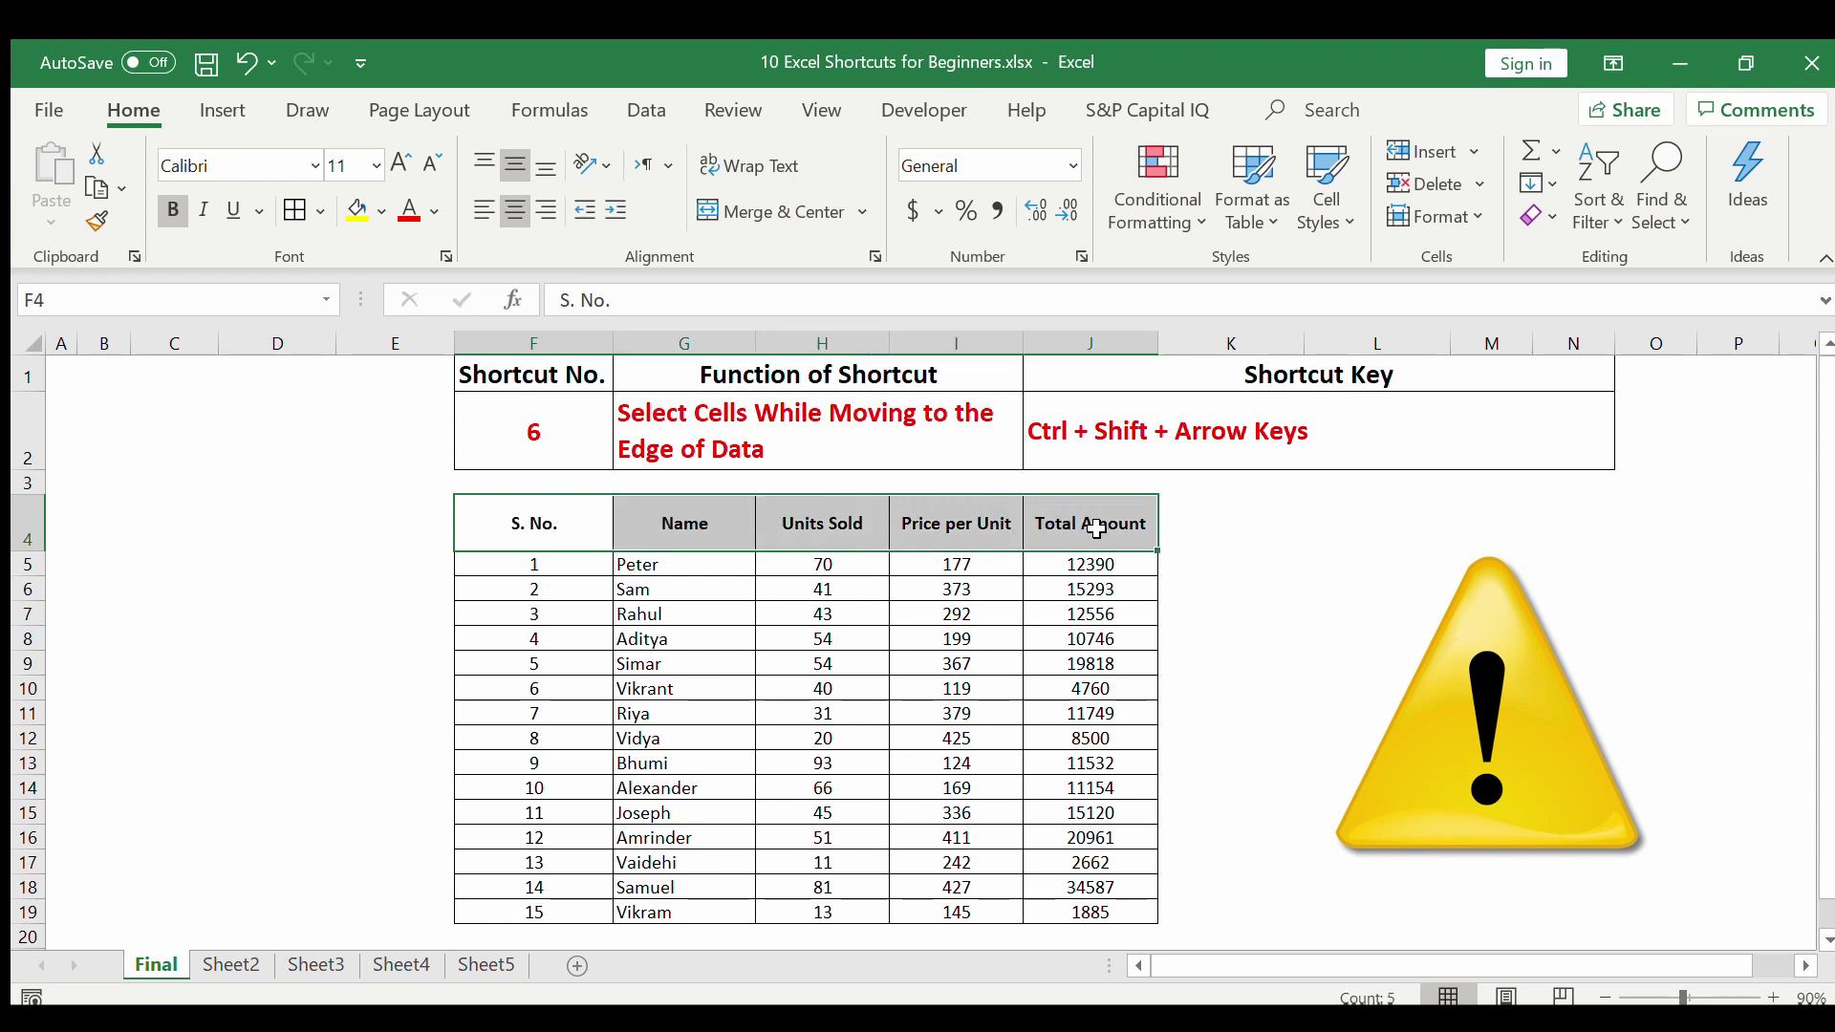
left_click(992, 540)
left_click(1075, 517)
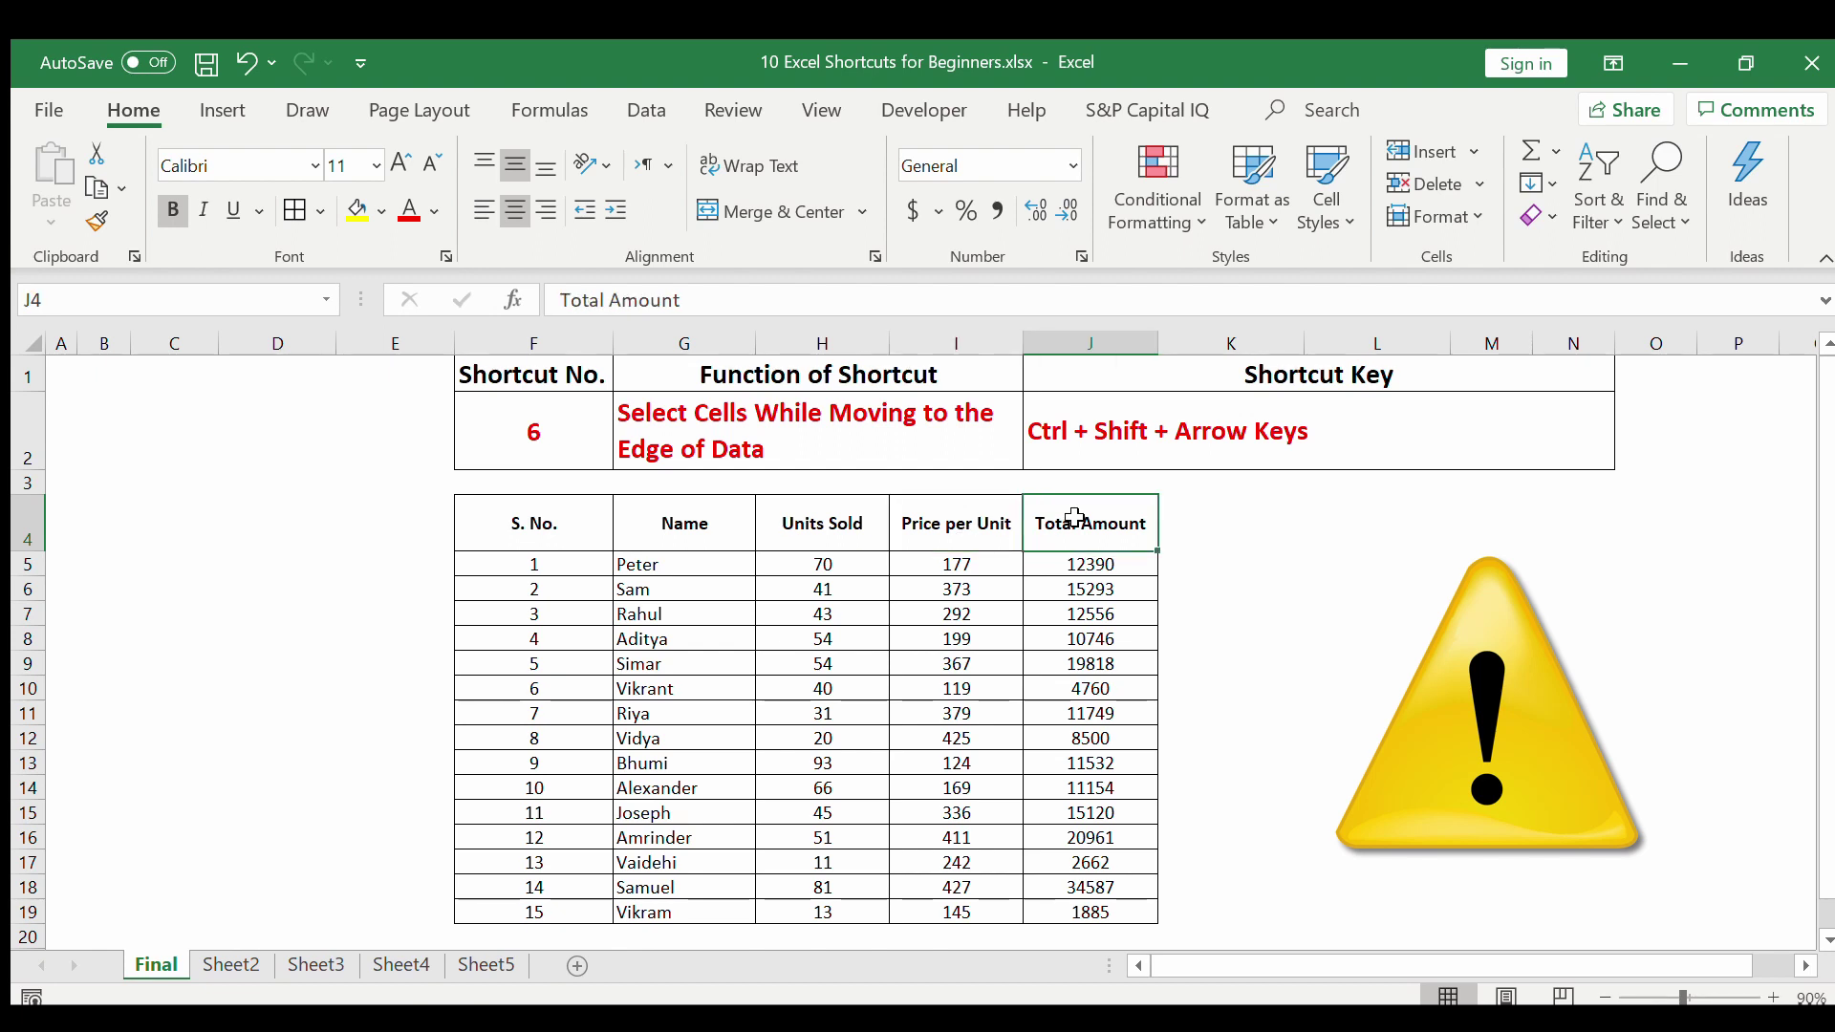
key("ctrl+shift+Down")
key("ctrl+x")
key("Right")
key("ctrl+v")
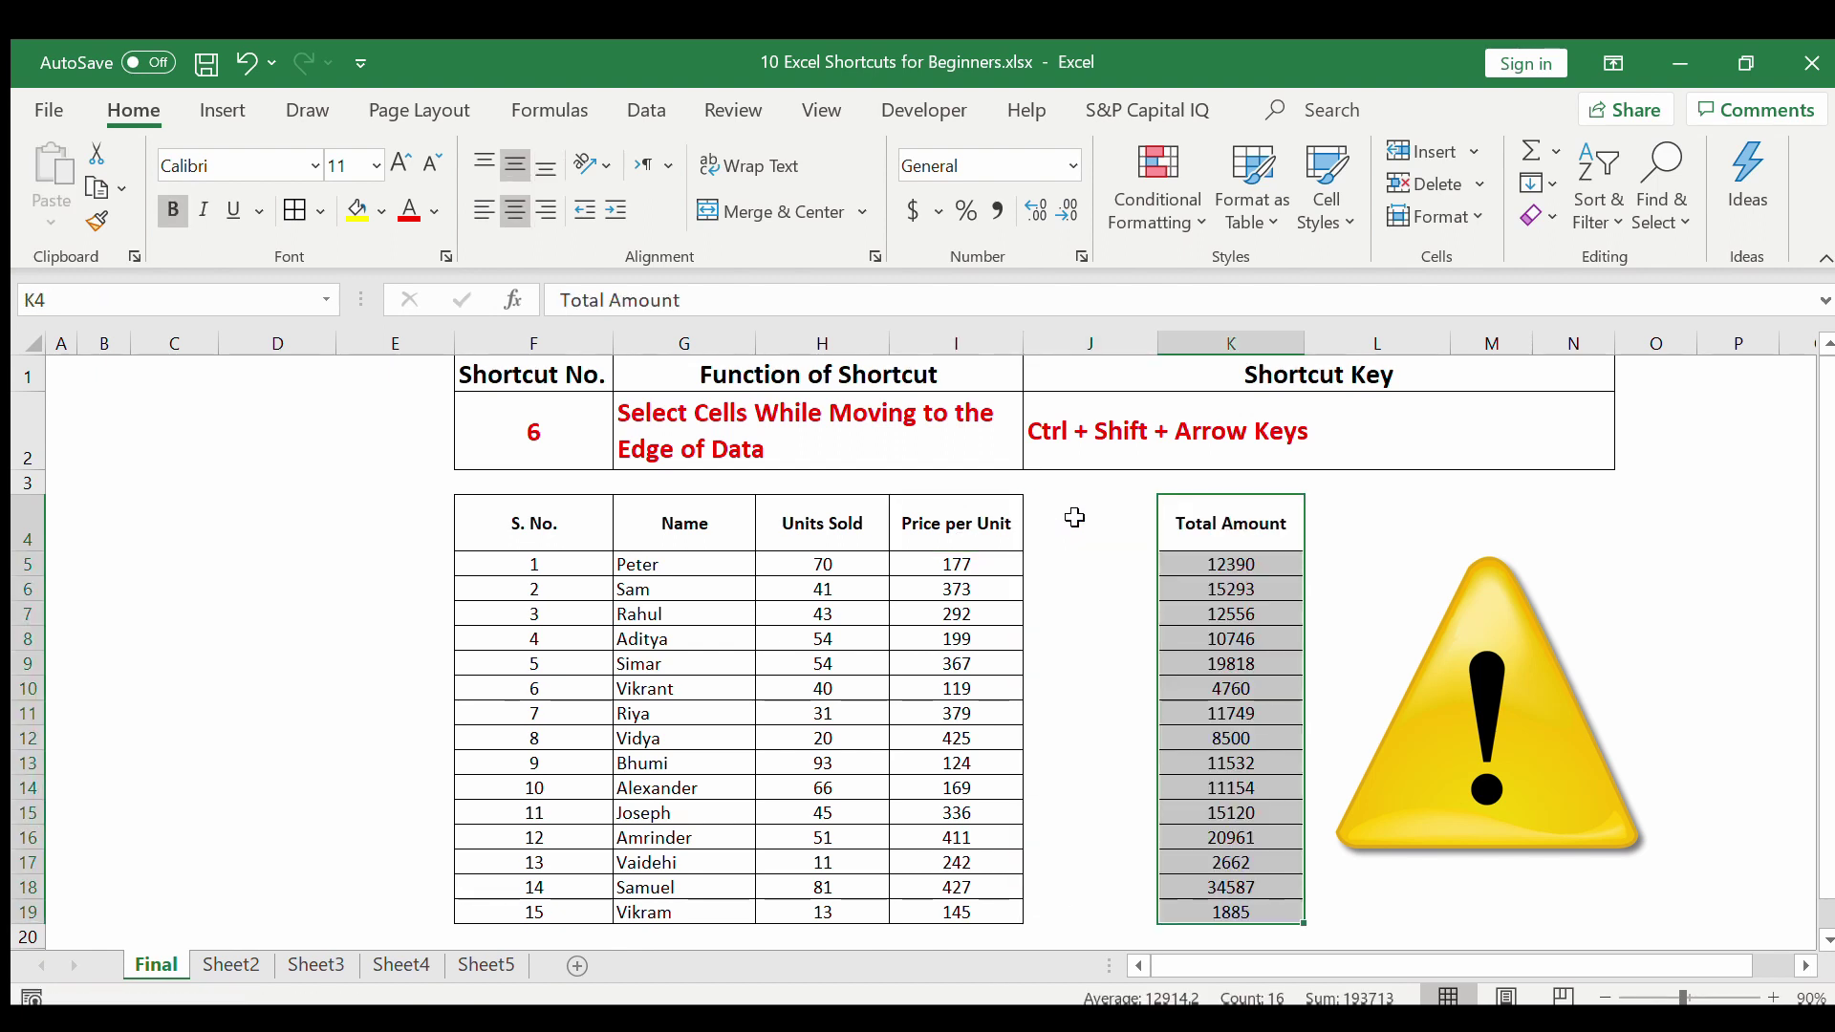
Extend the selection from F4 to the last header before the gap, I4, and go to the blank cell J4.
left_click(525, 531)
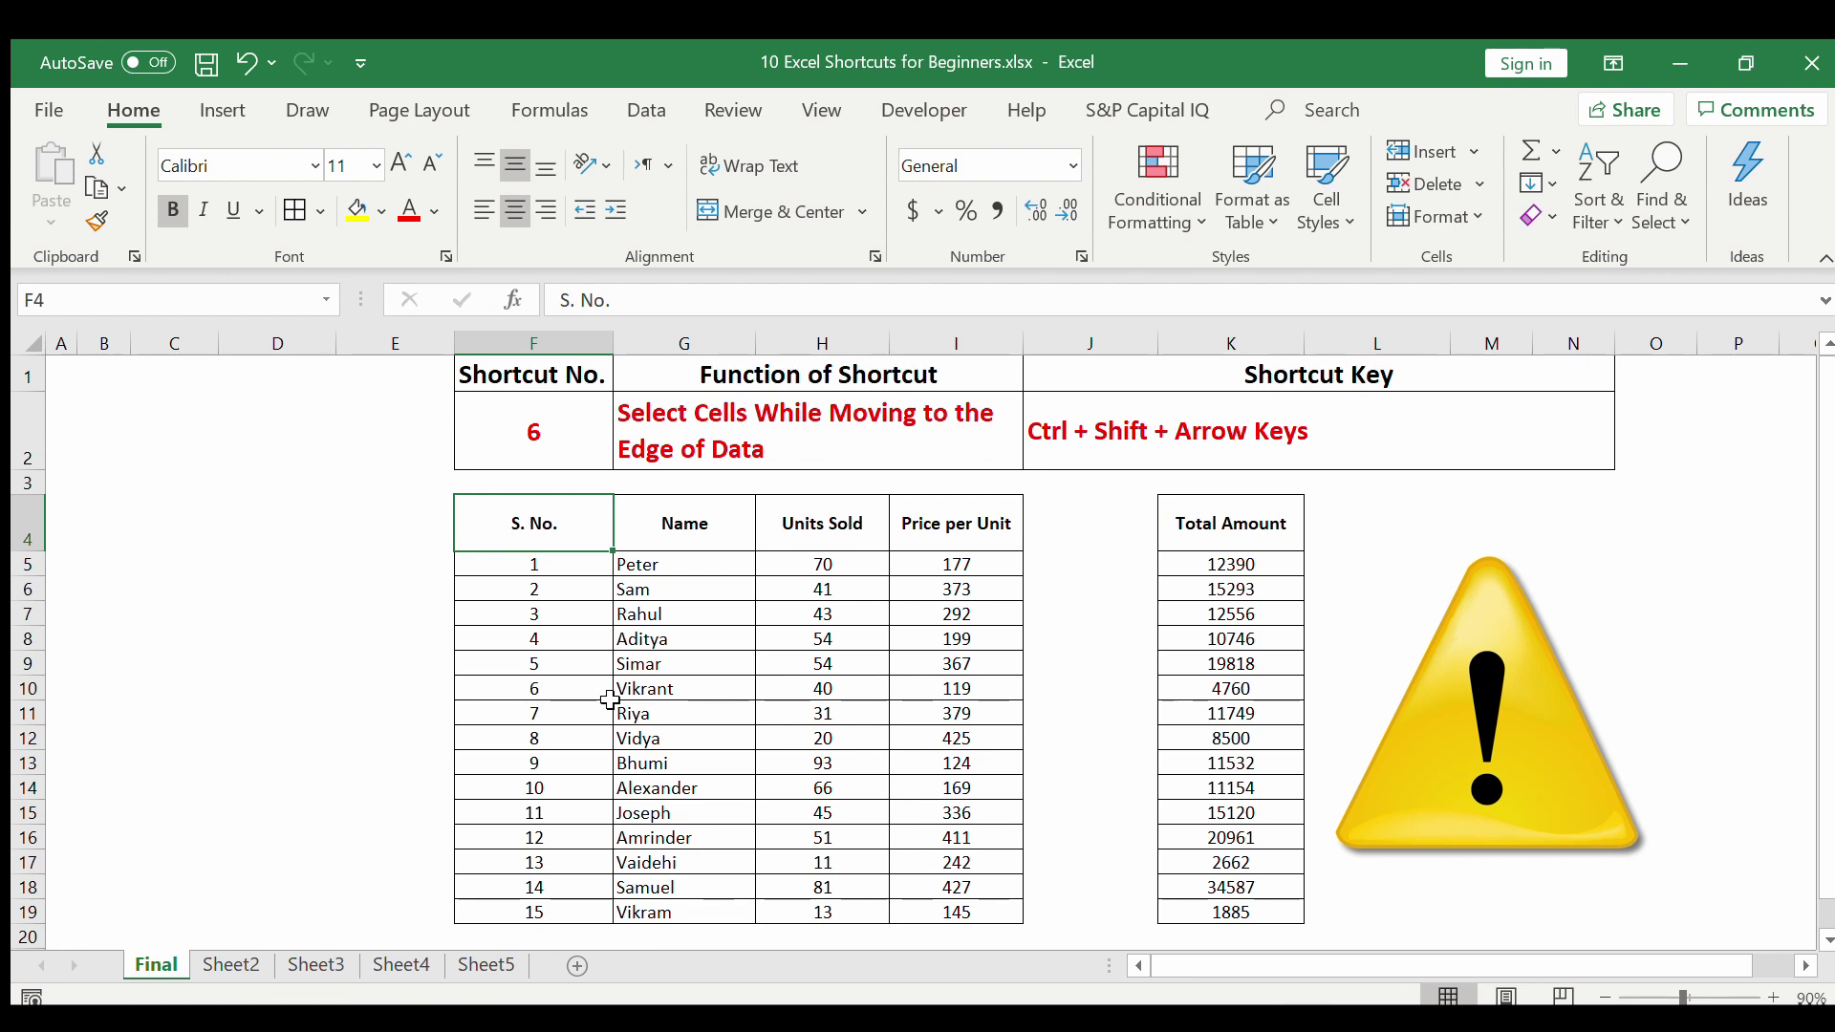
key("ctrl+shift+Right")
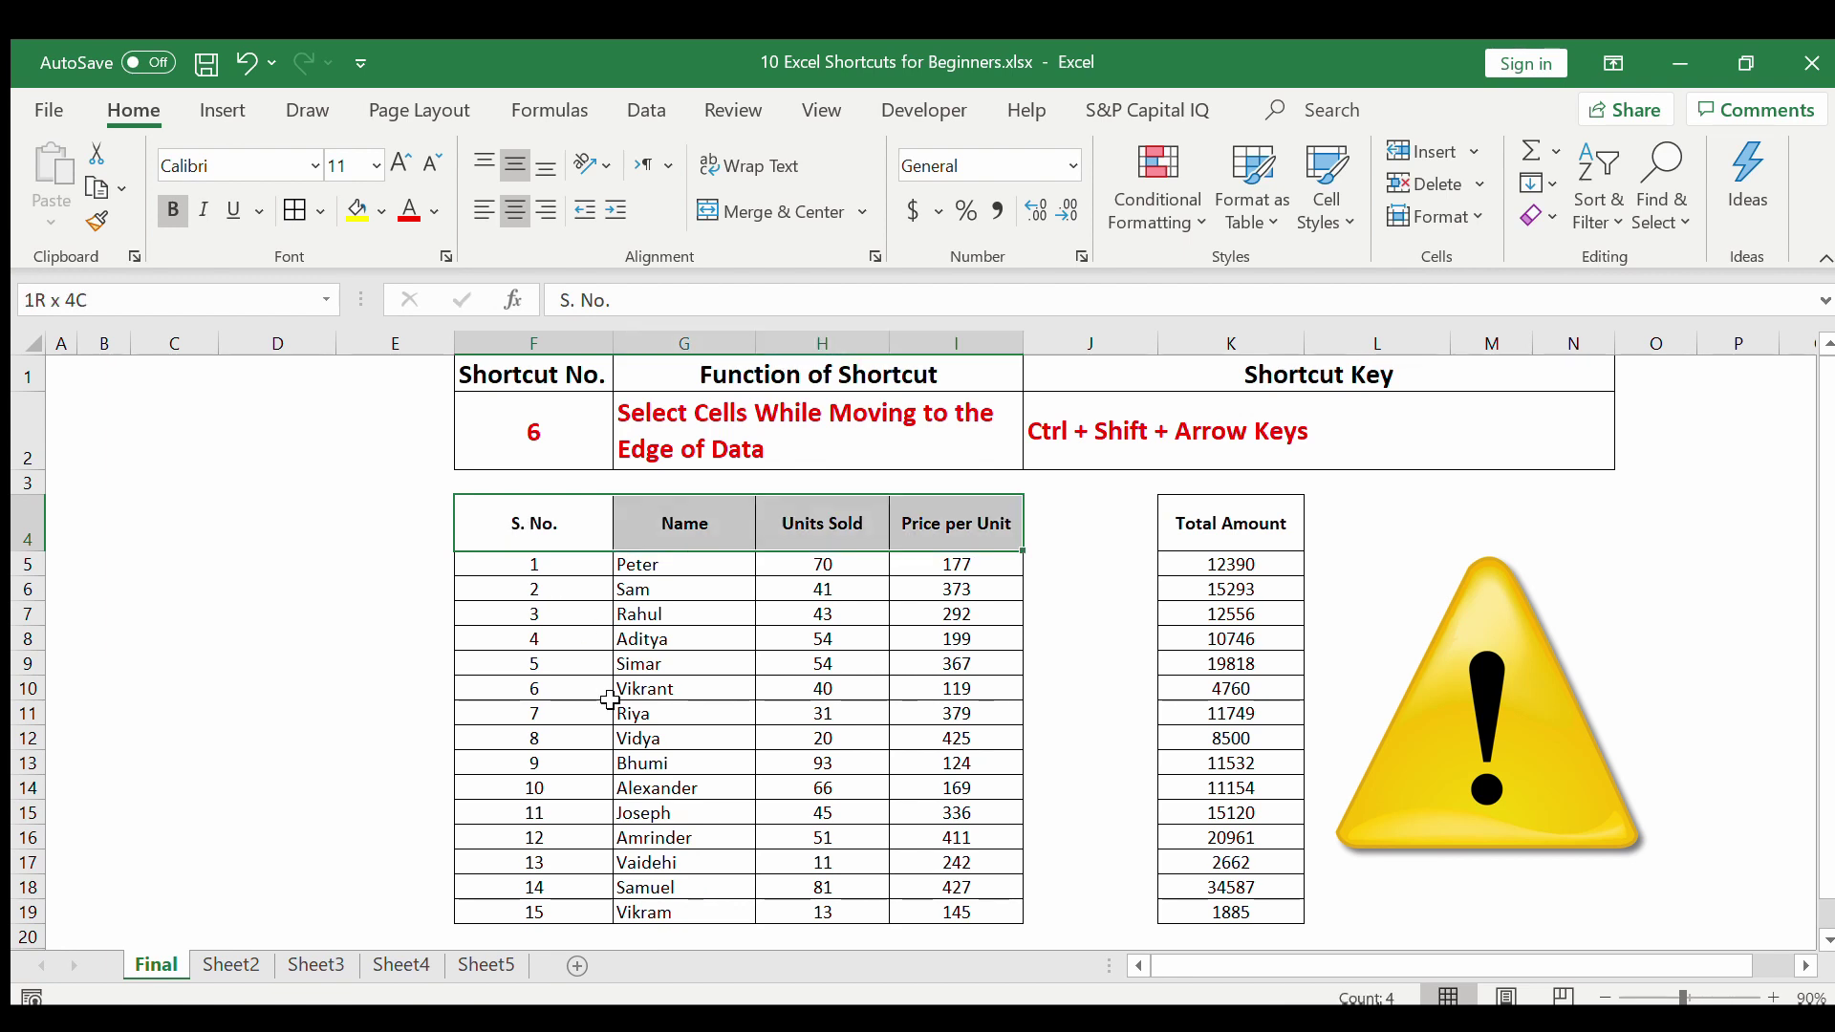
left_click(1080, 516)
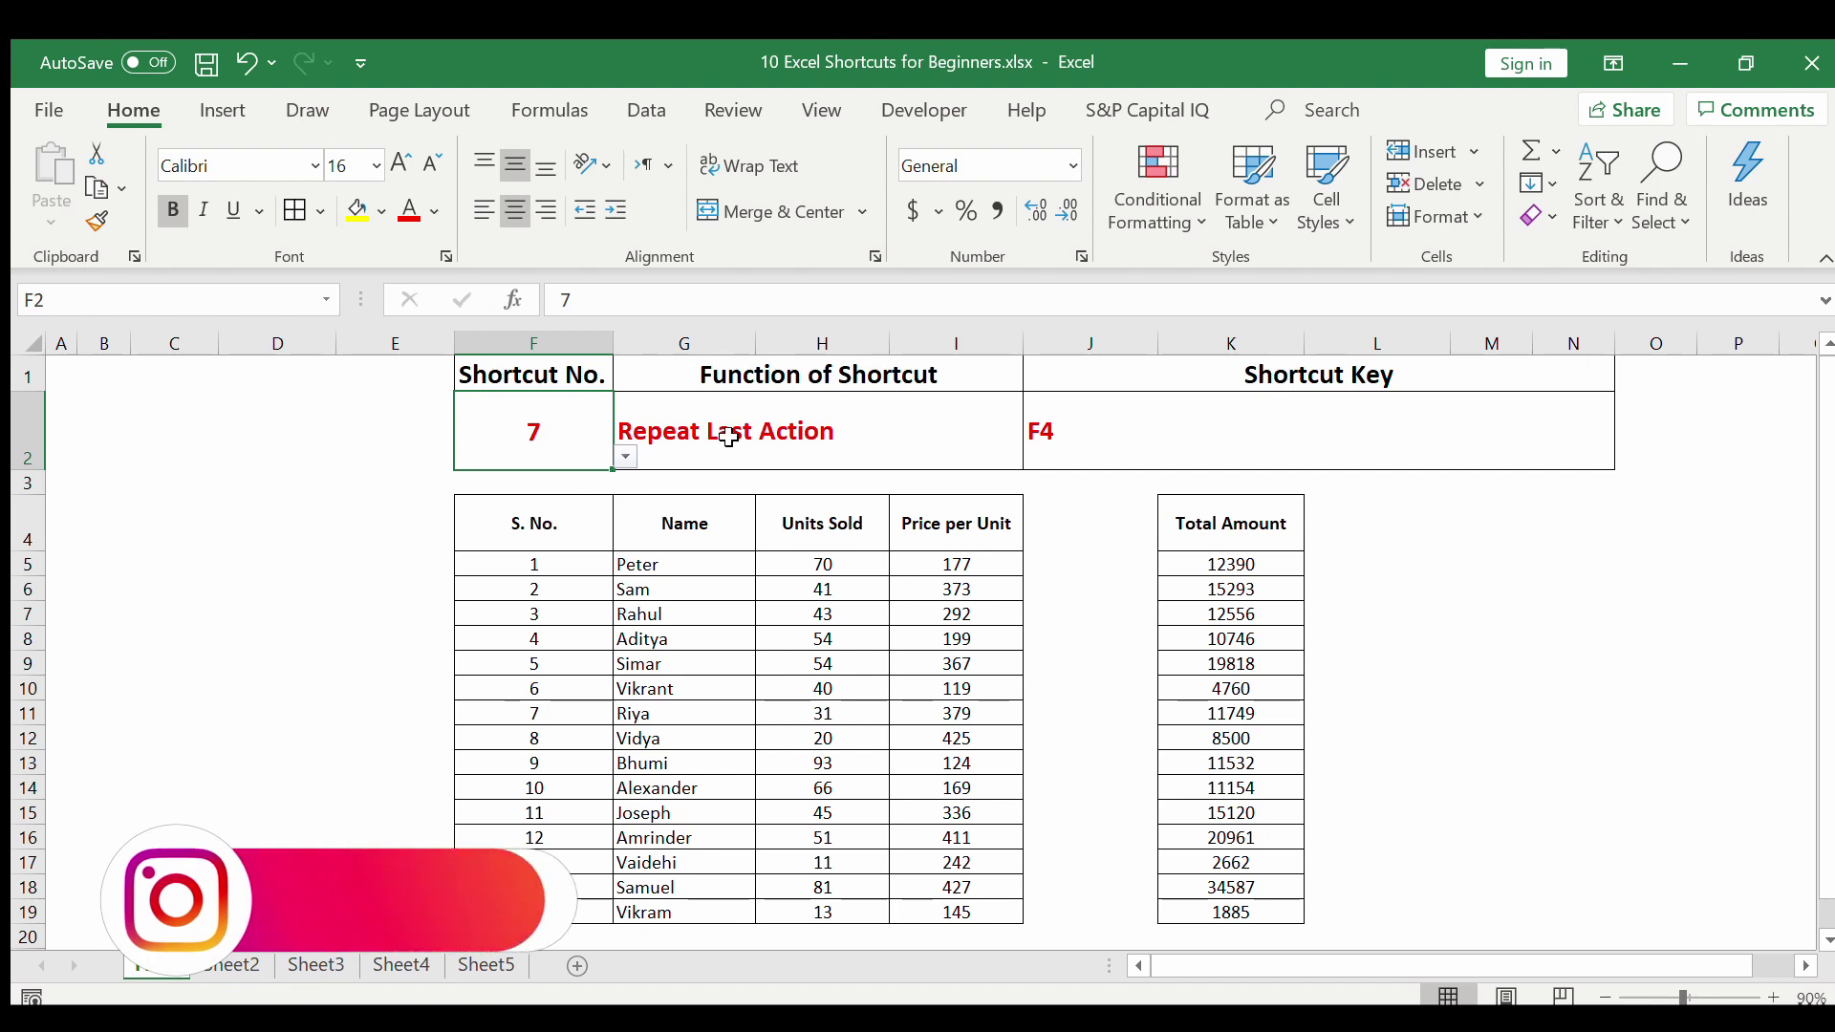
Insert a blank row at row 10 of the sales table.
left_click(728, 437)
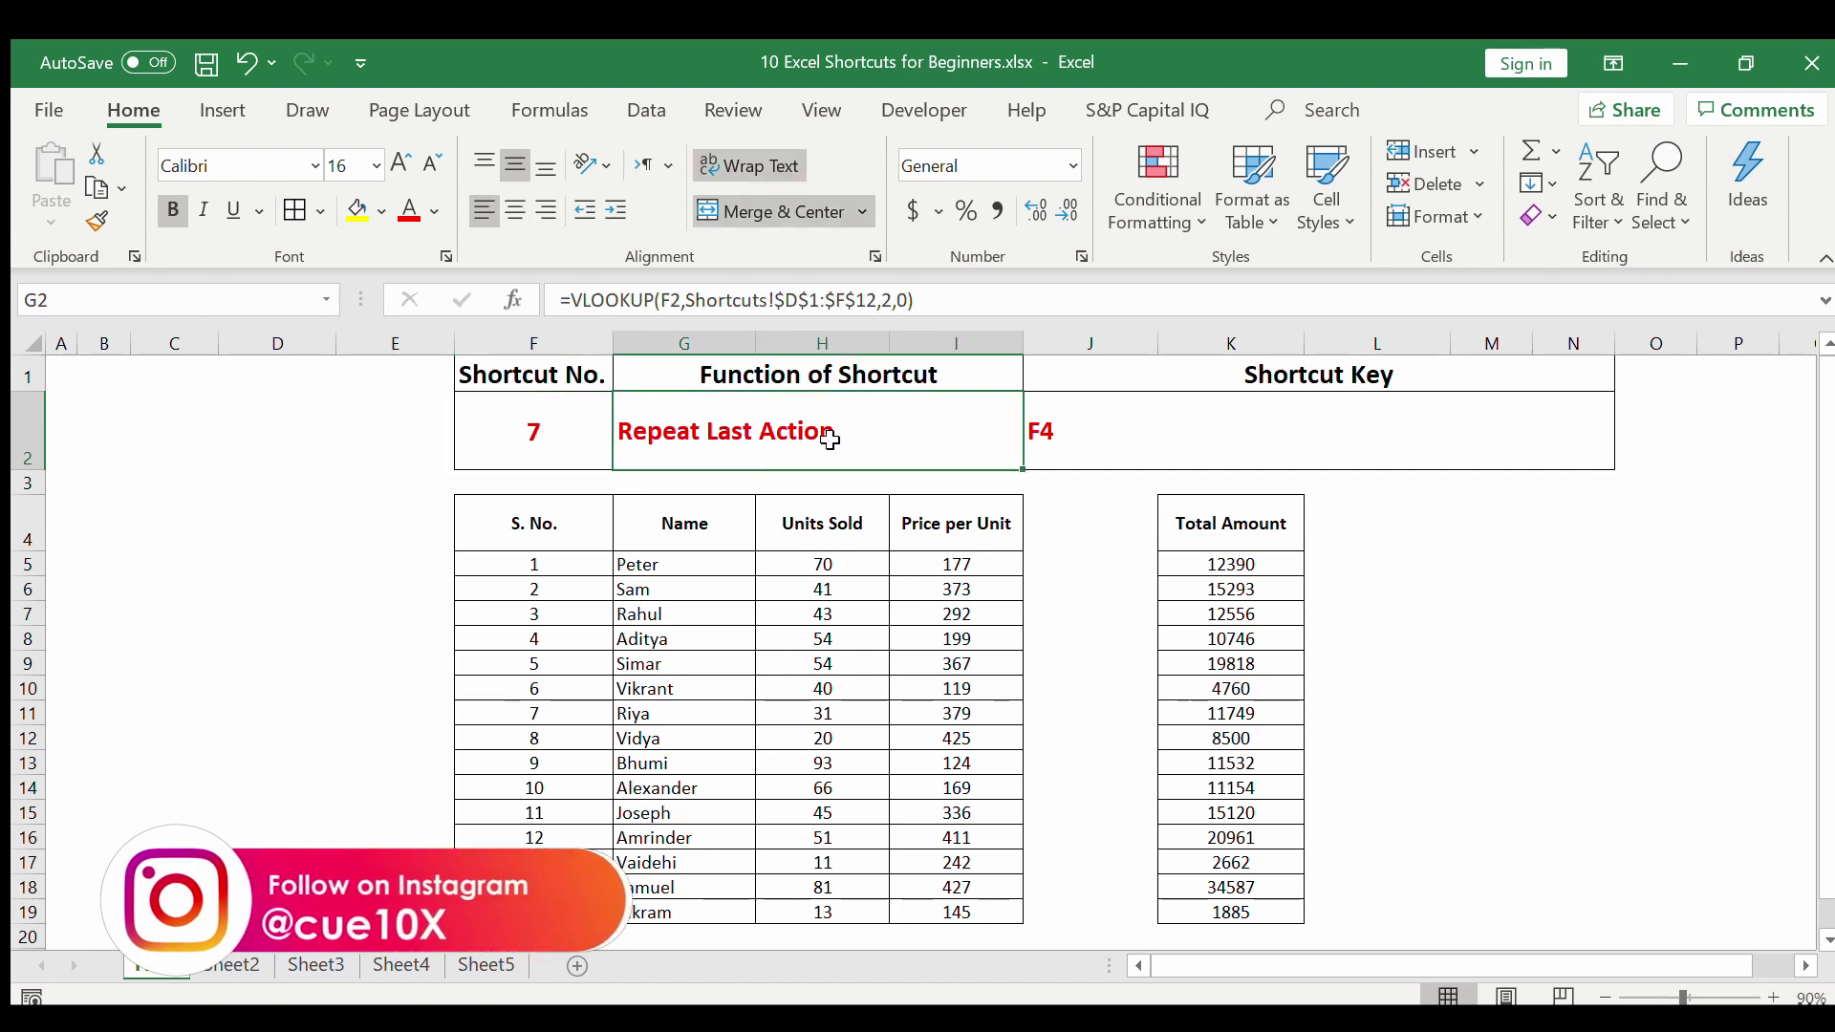
left_click(664, 681)
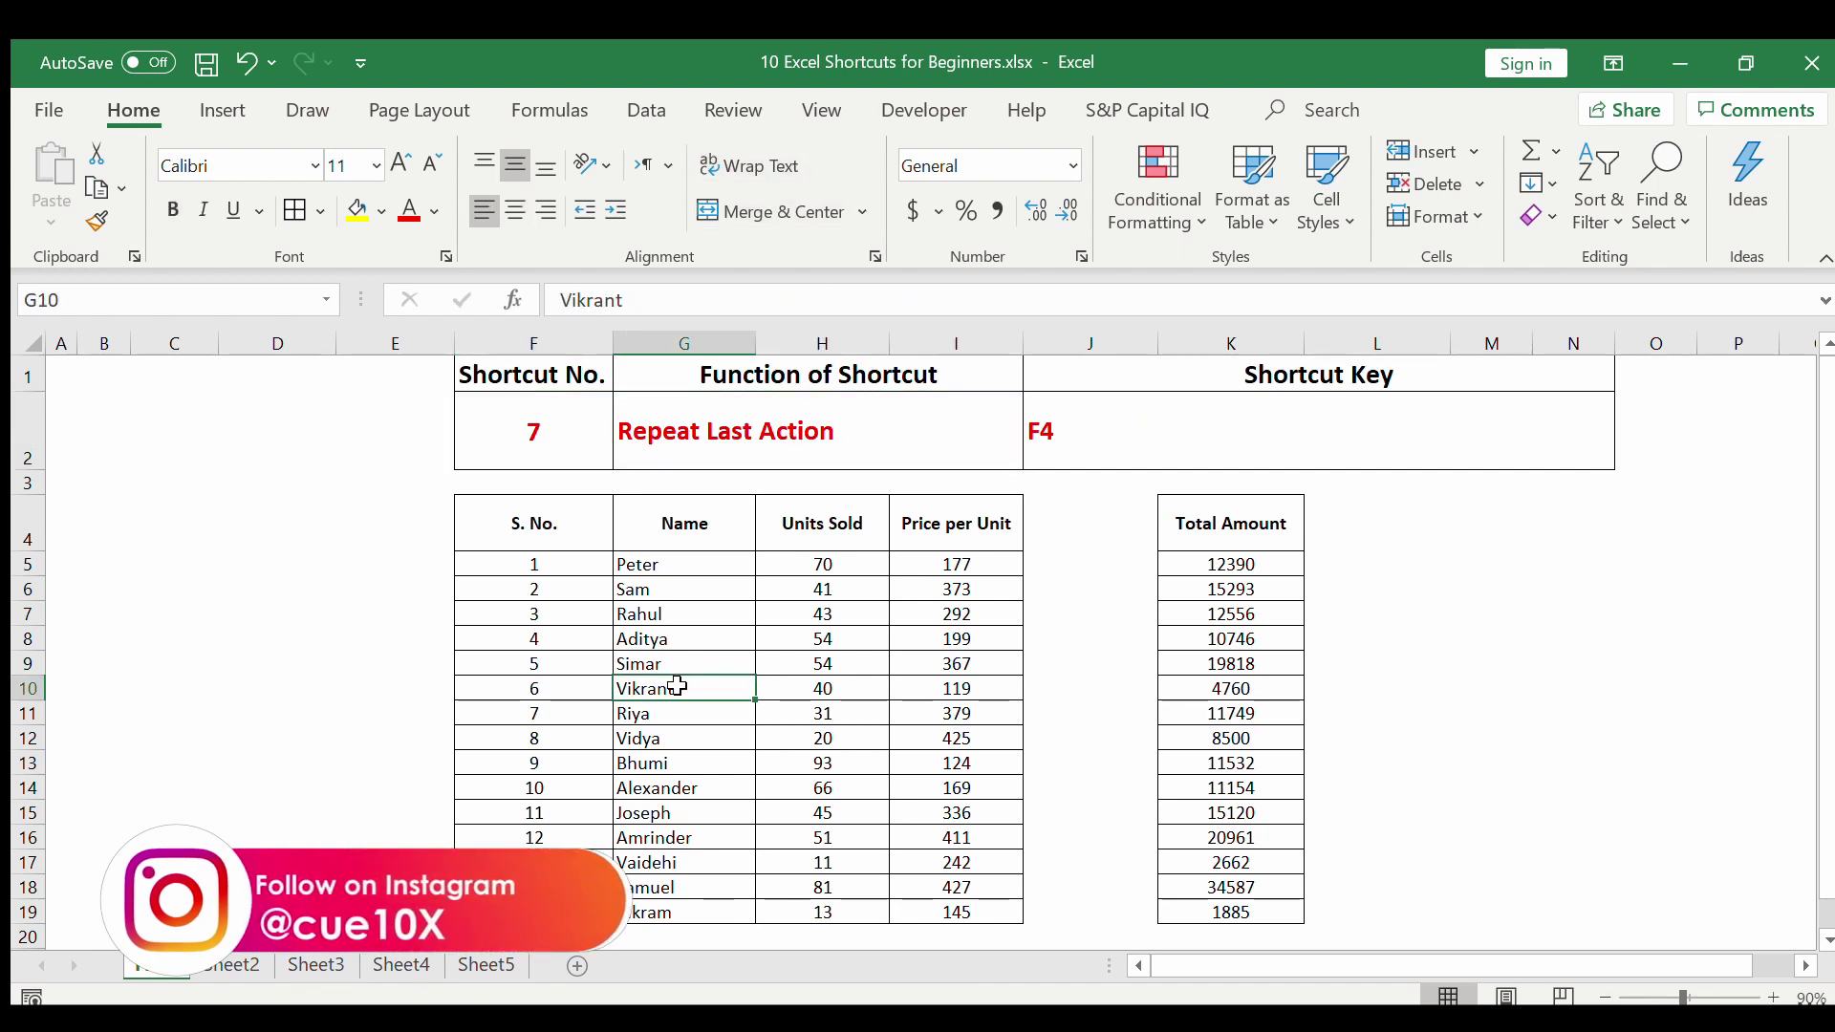
key("shift+space")
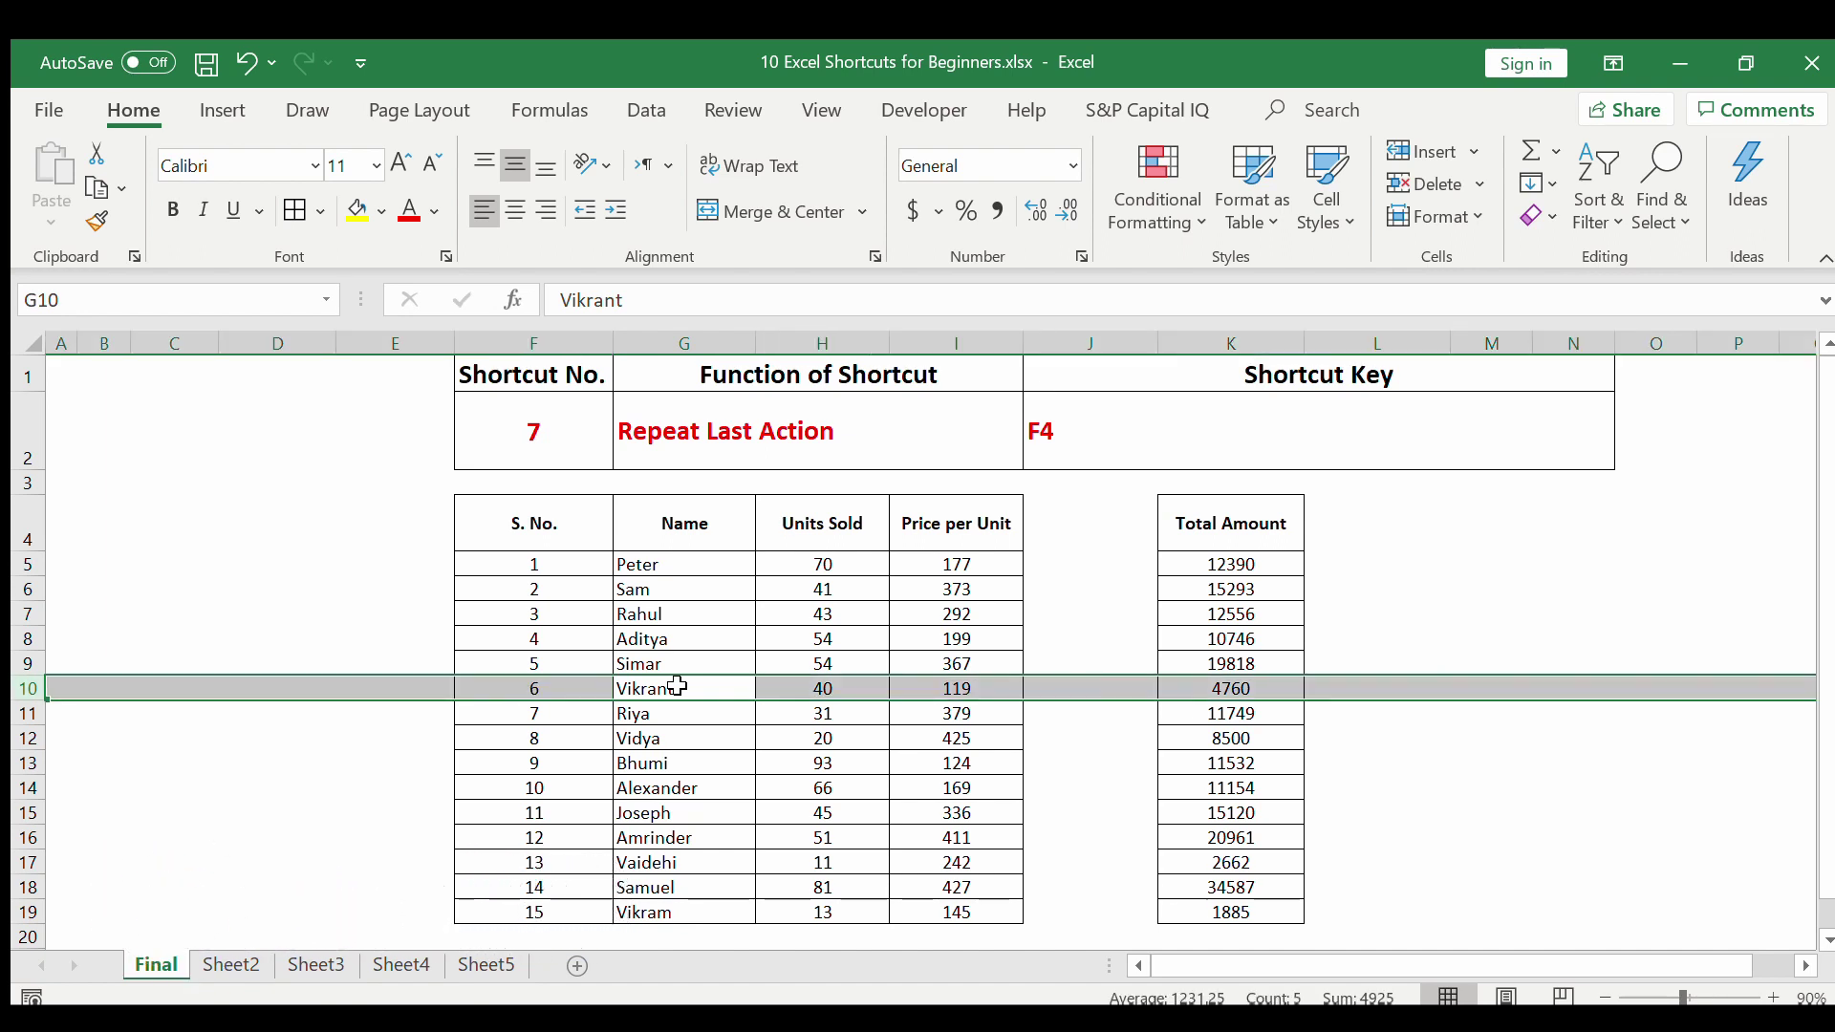
key("ctrl+shift+plus")
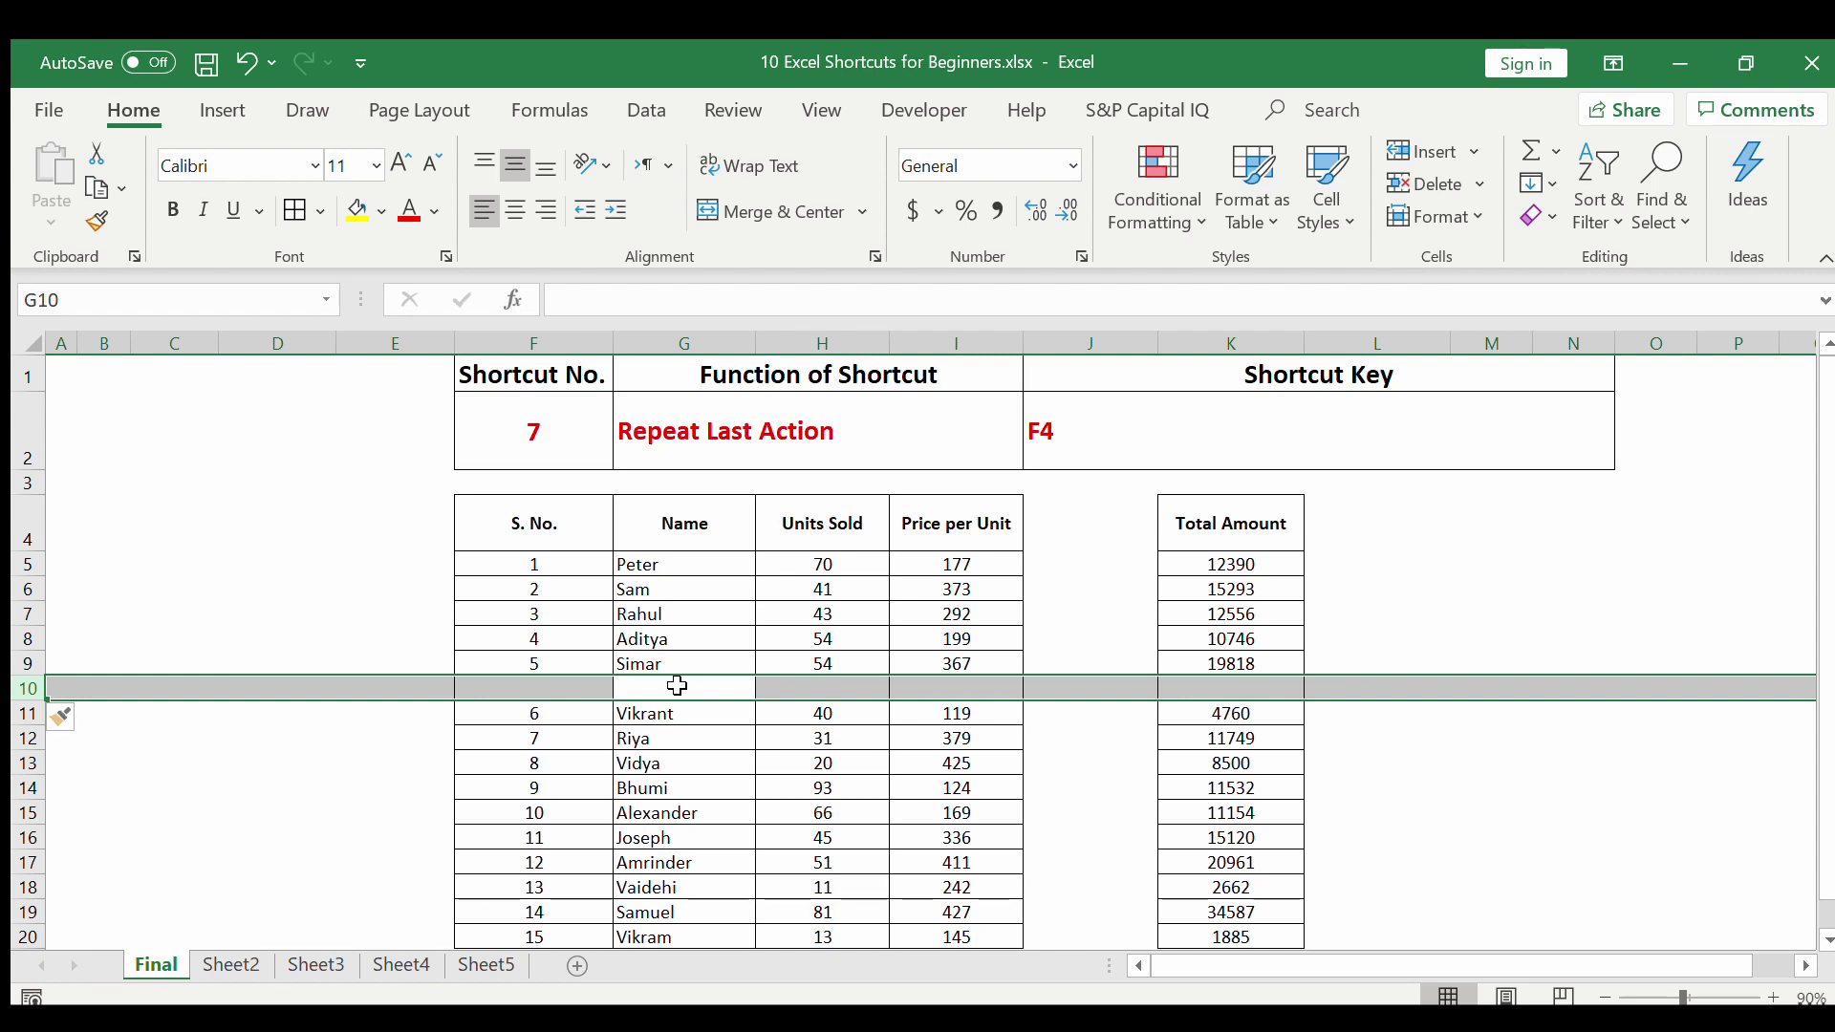
Repeat the last row insertion several times to add more blank rows at row 10.
key("F4")
key("F4")
key("F4")
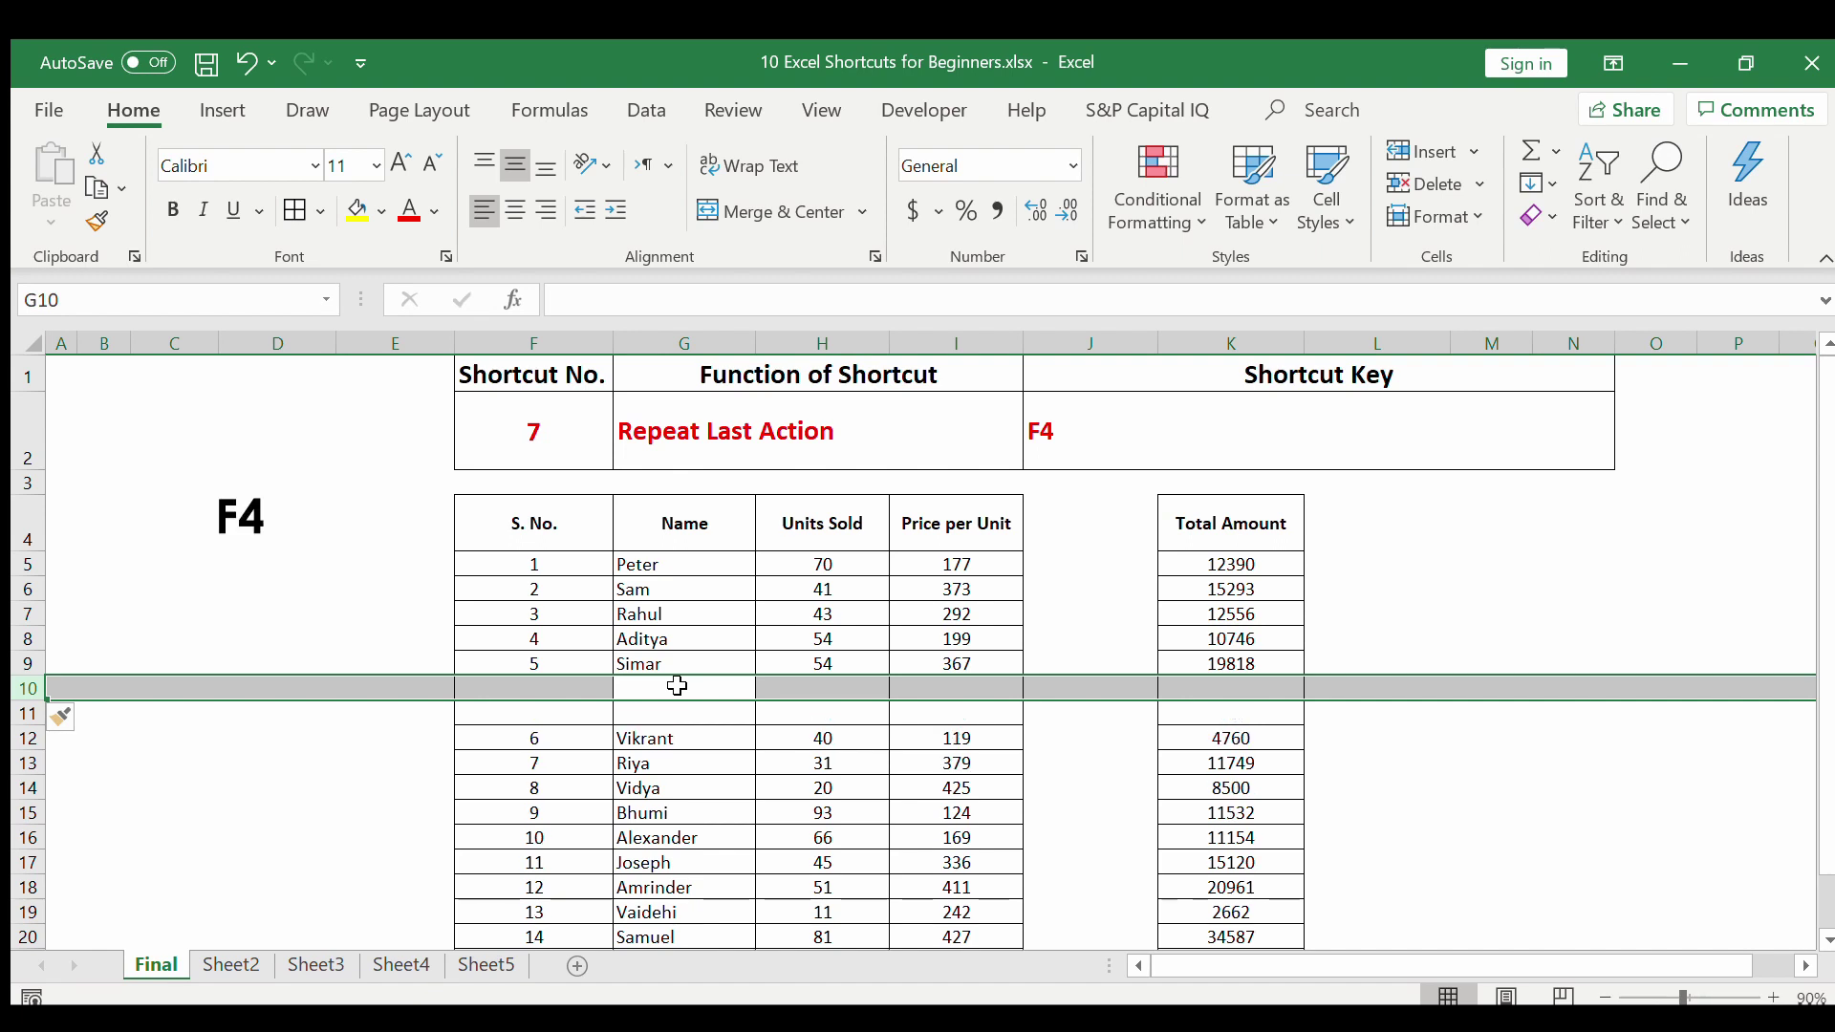
key("F4")
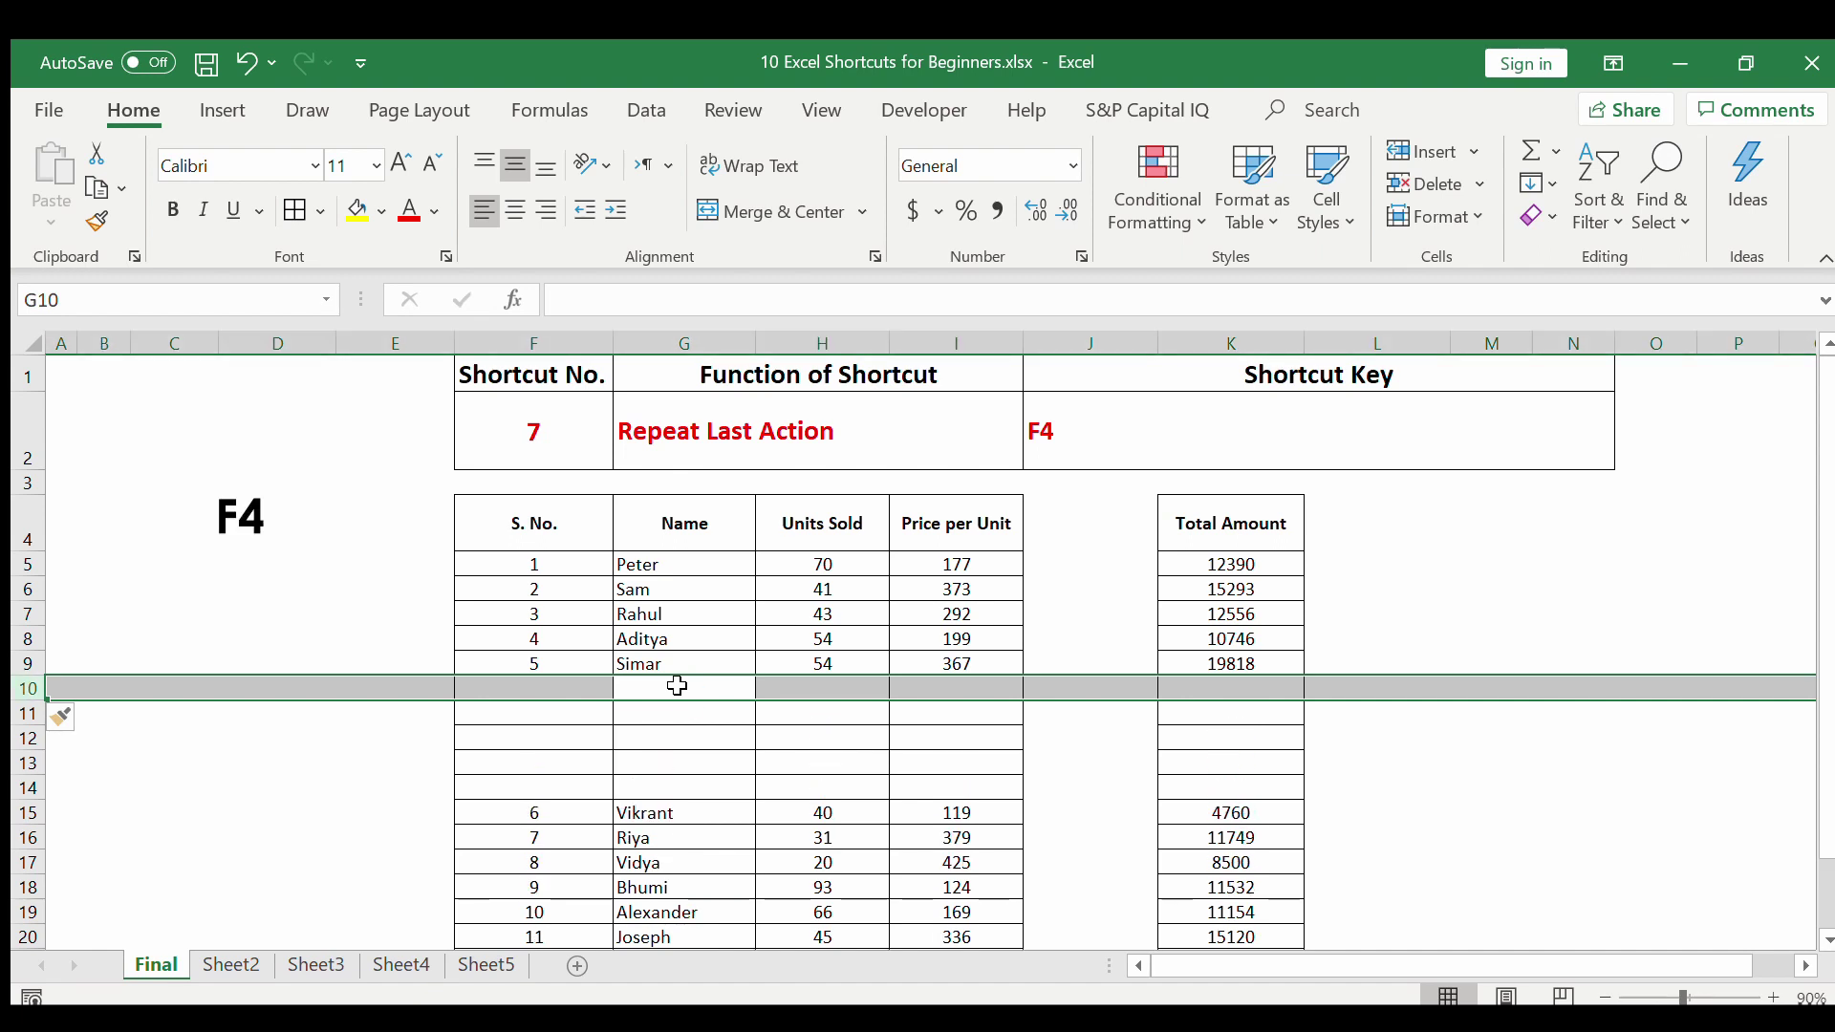
key("F4")
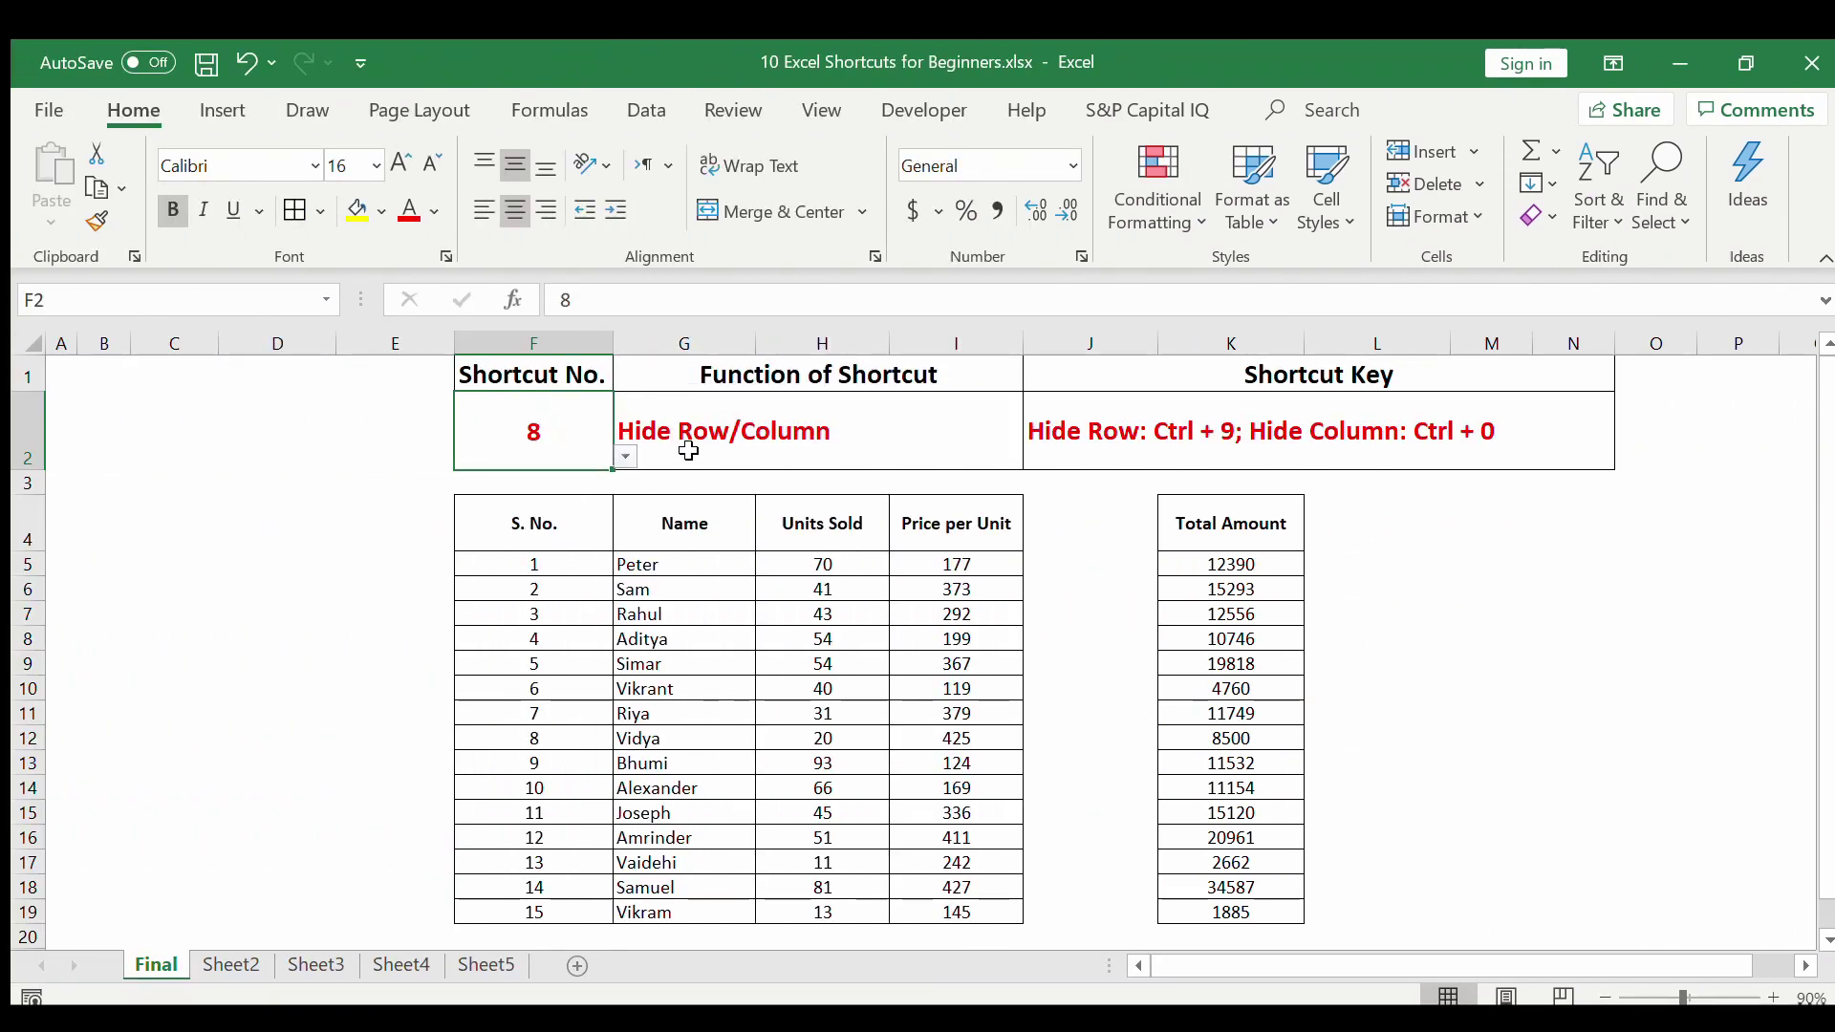
Hide row 12 of the sales table and undo the hiding.
left_click(557, 743)
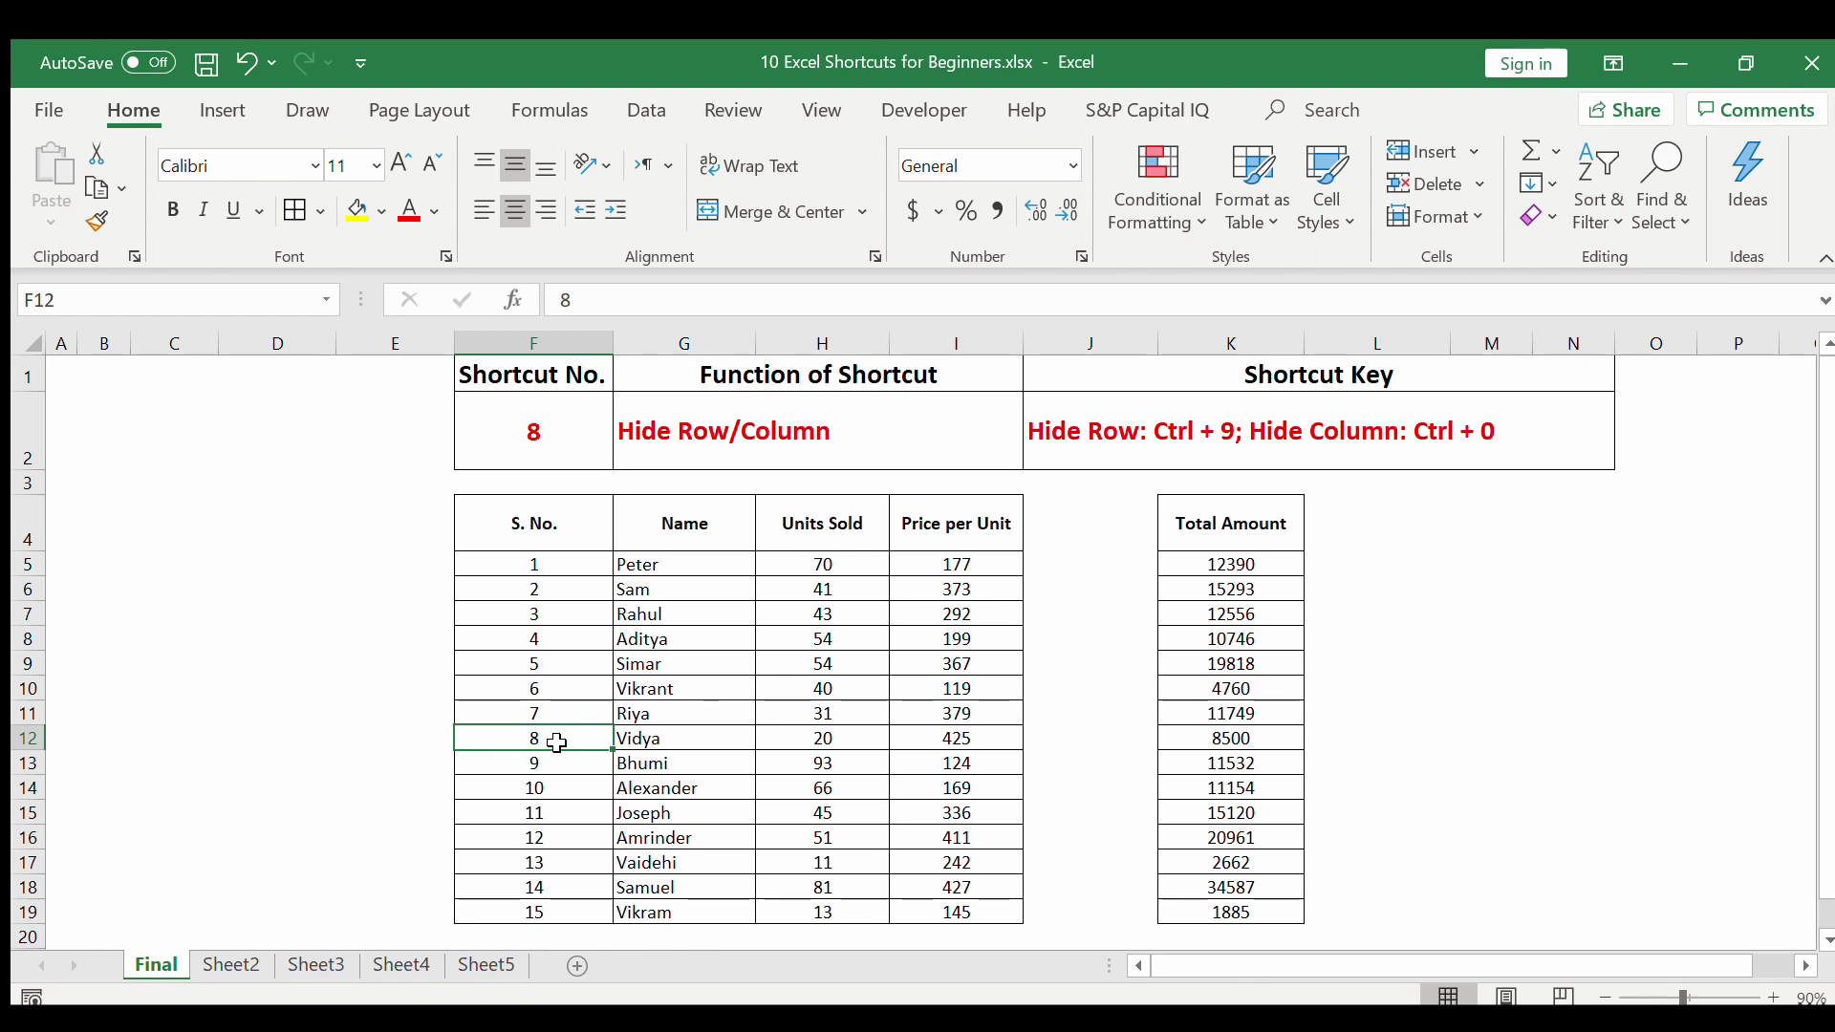
key("shift+space")
key("Left")
key("Right")
left_click(673, 740)
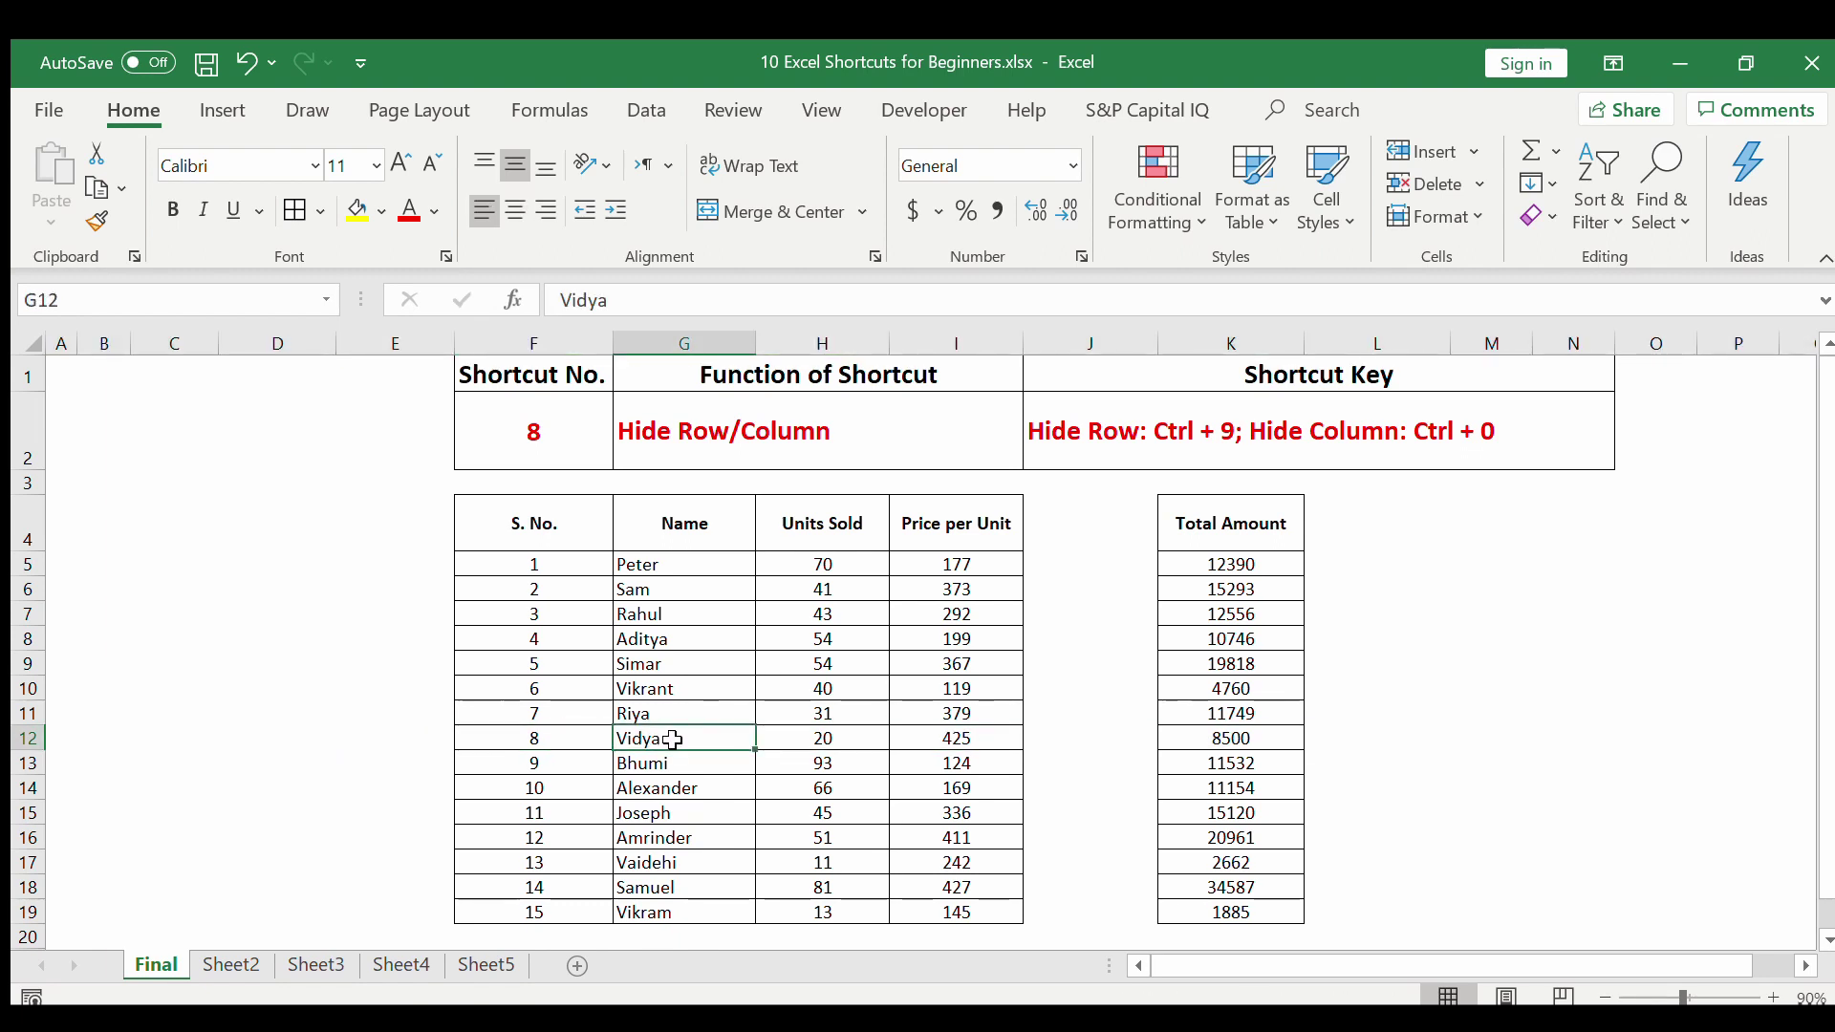
key("ctrl+9")
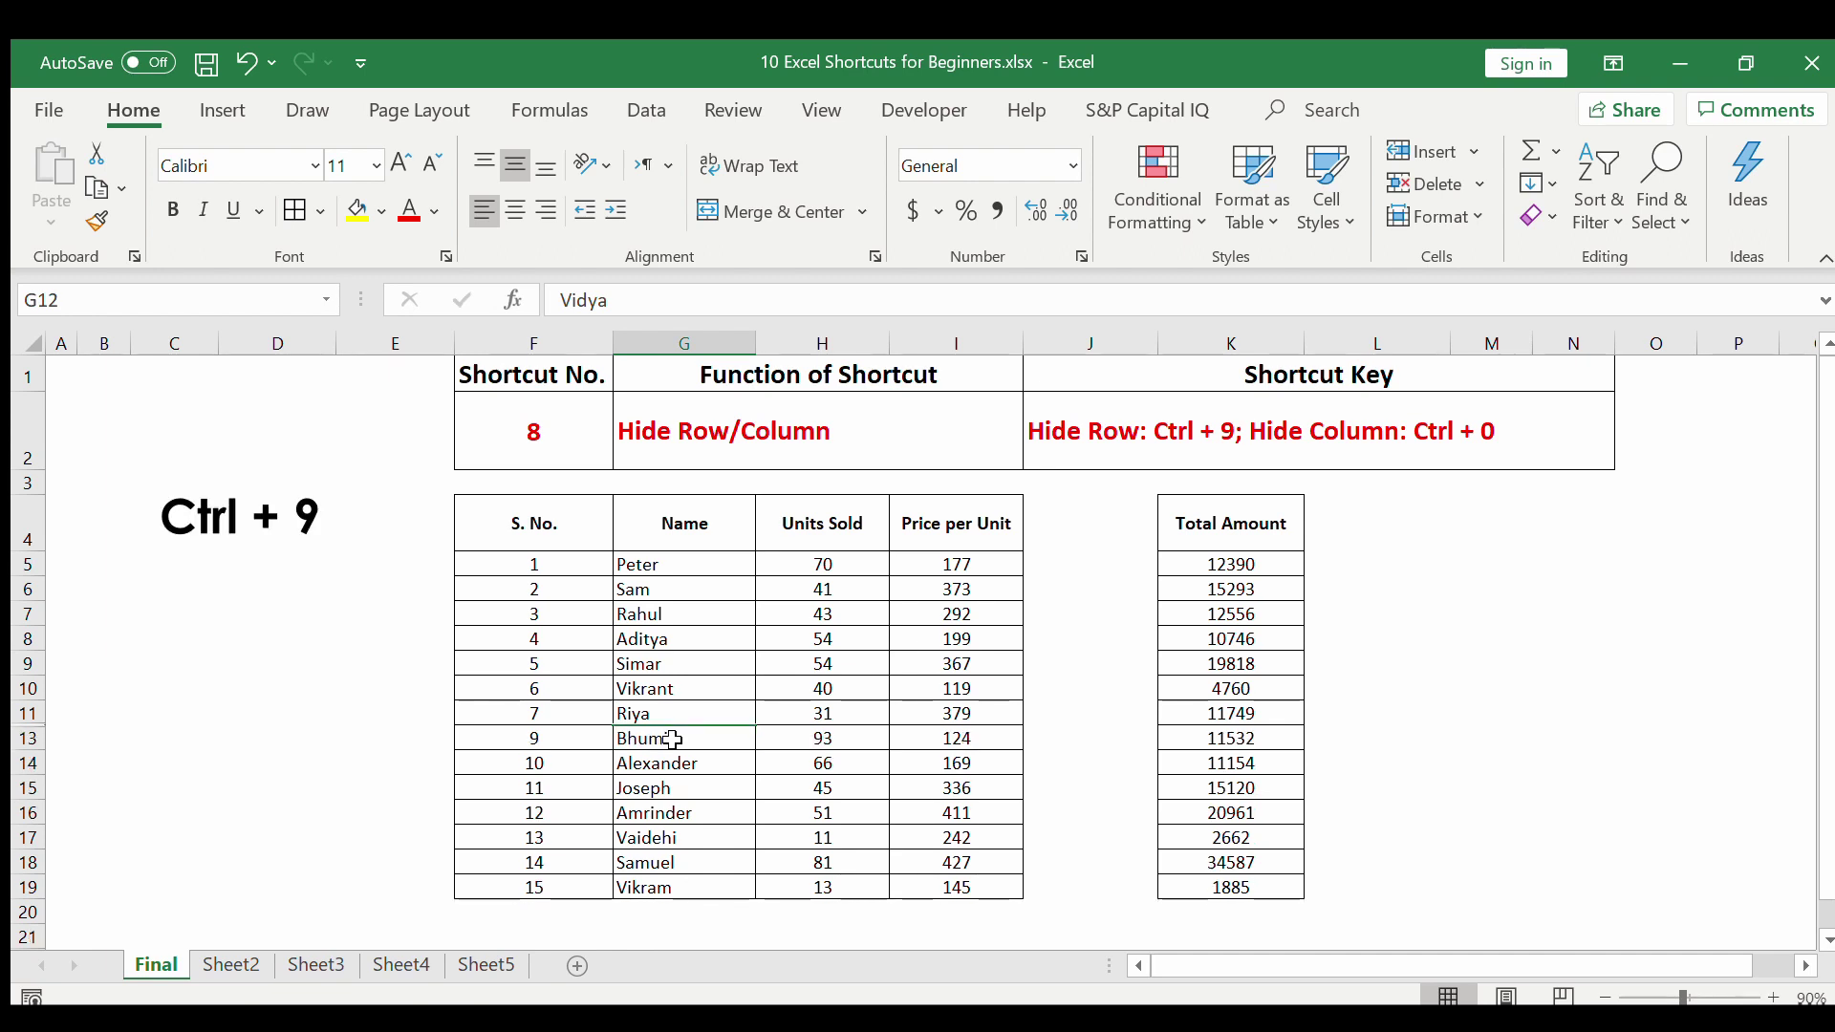
key("ctrl+z")
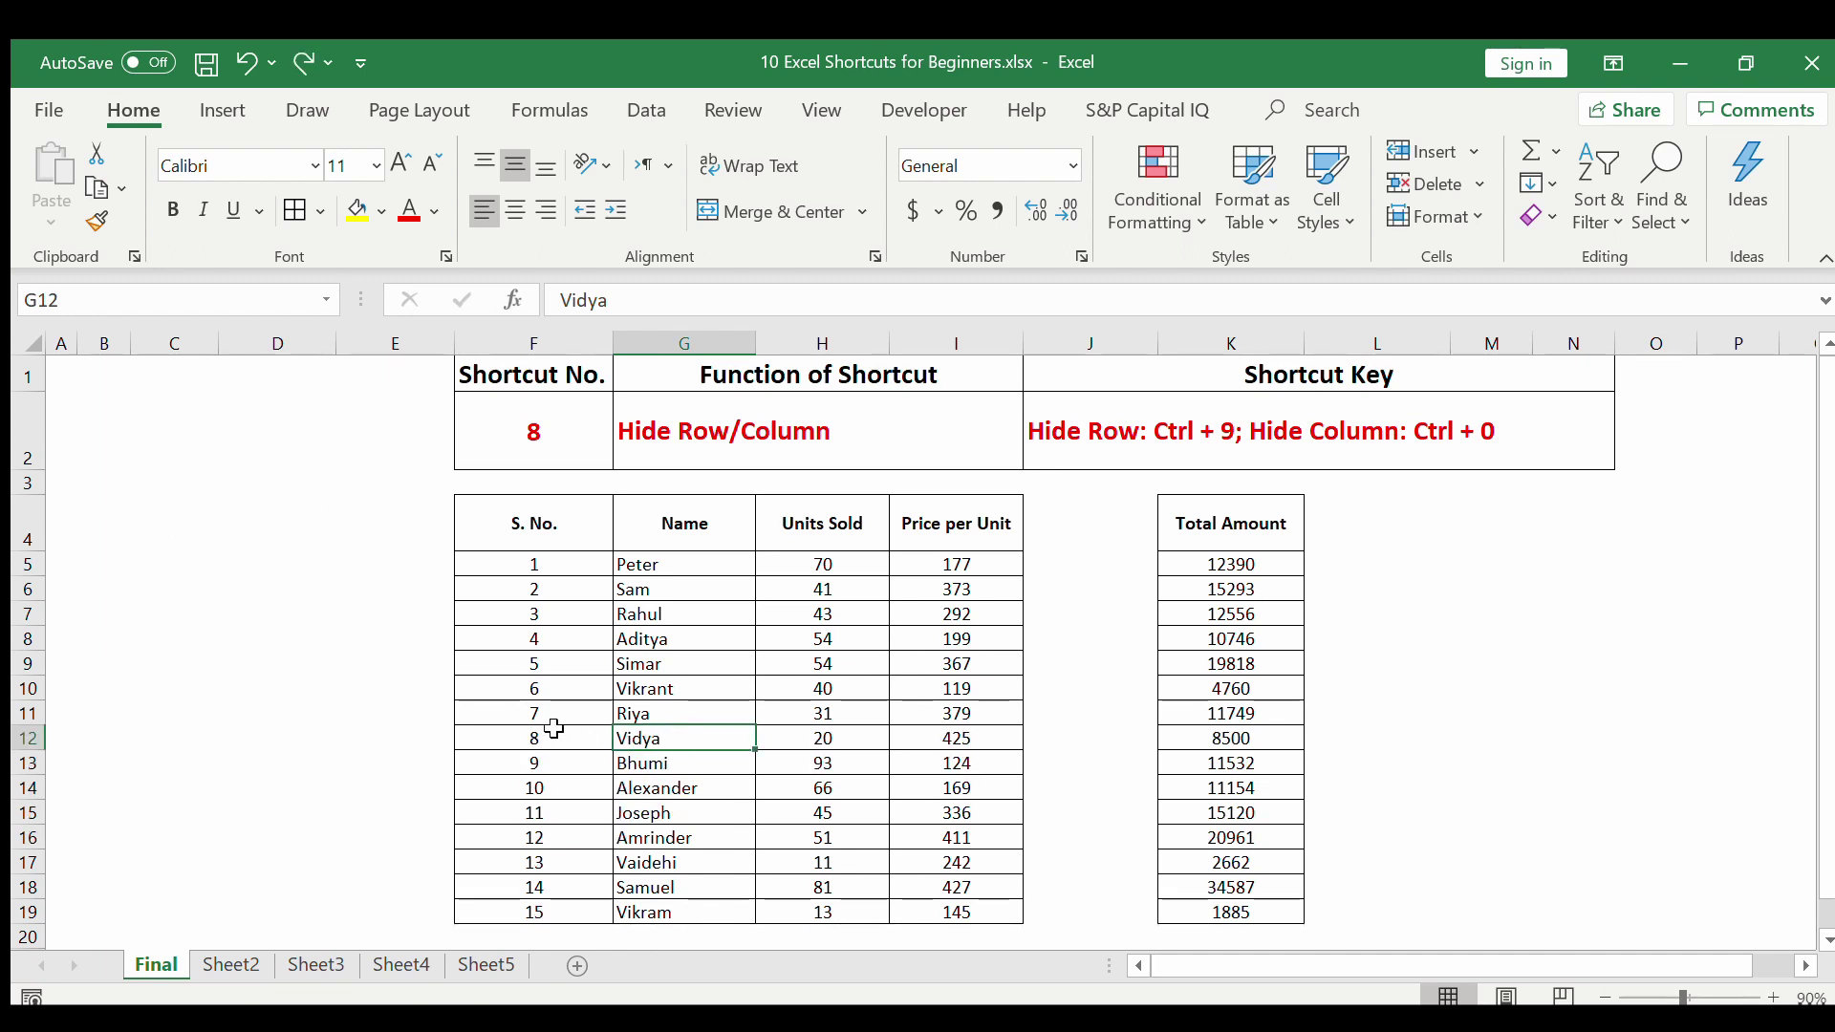
Hide column F, which holds the S. No. values, and undo the hiding.
left_click(534, 616)
left_click(540, 644)
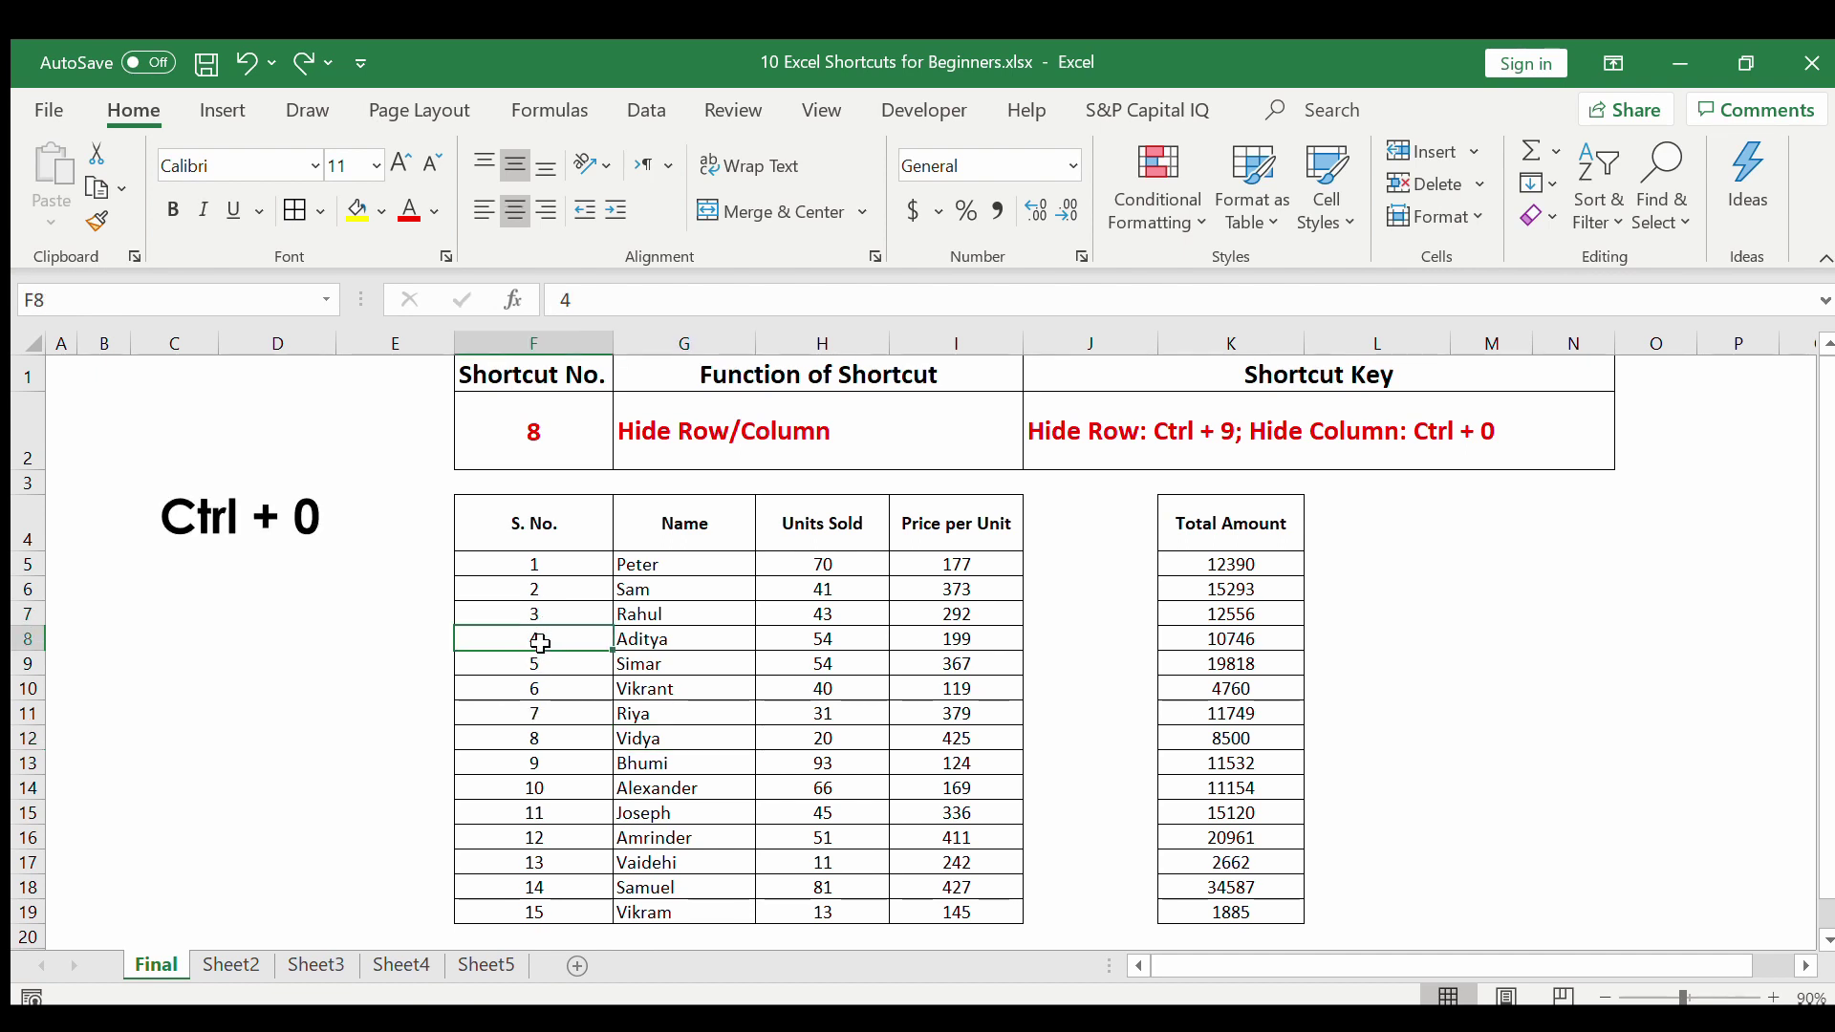
key("ctrl+0")
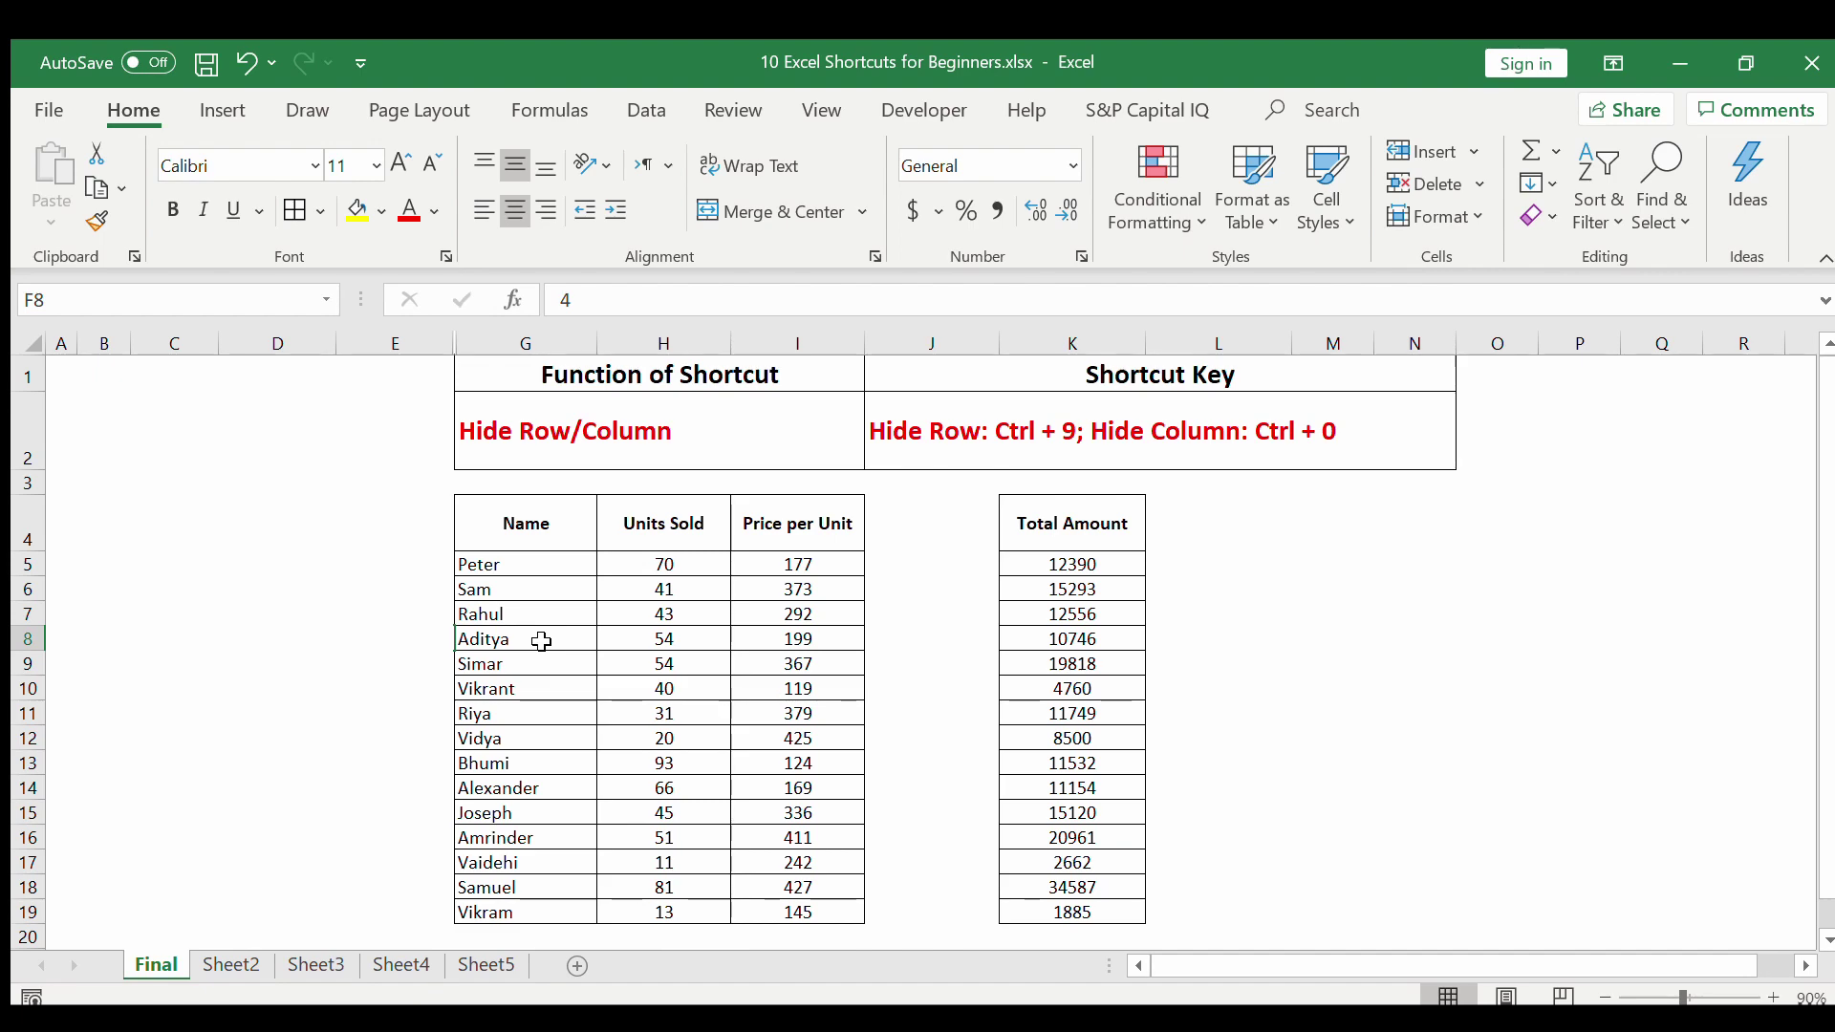
key("ctrl+z")
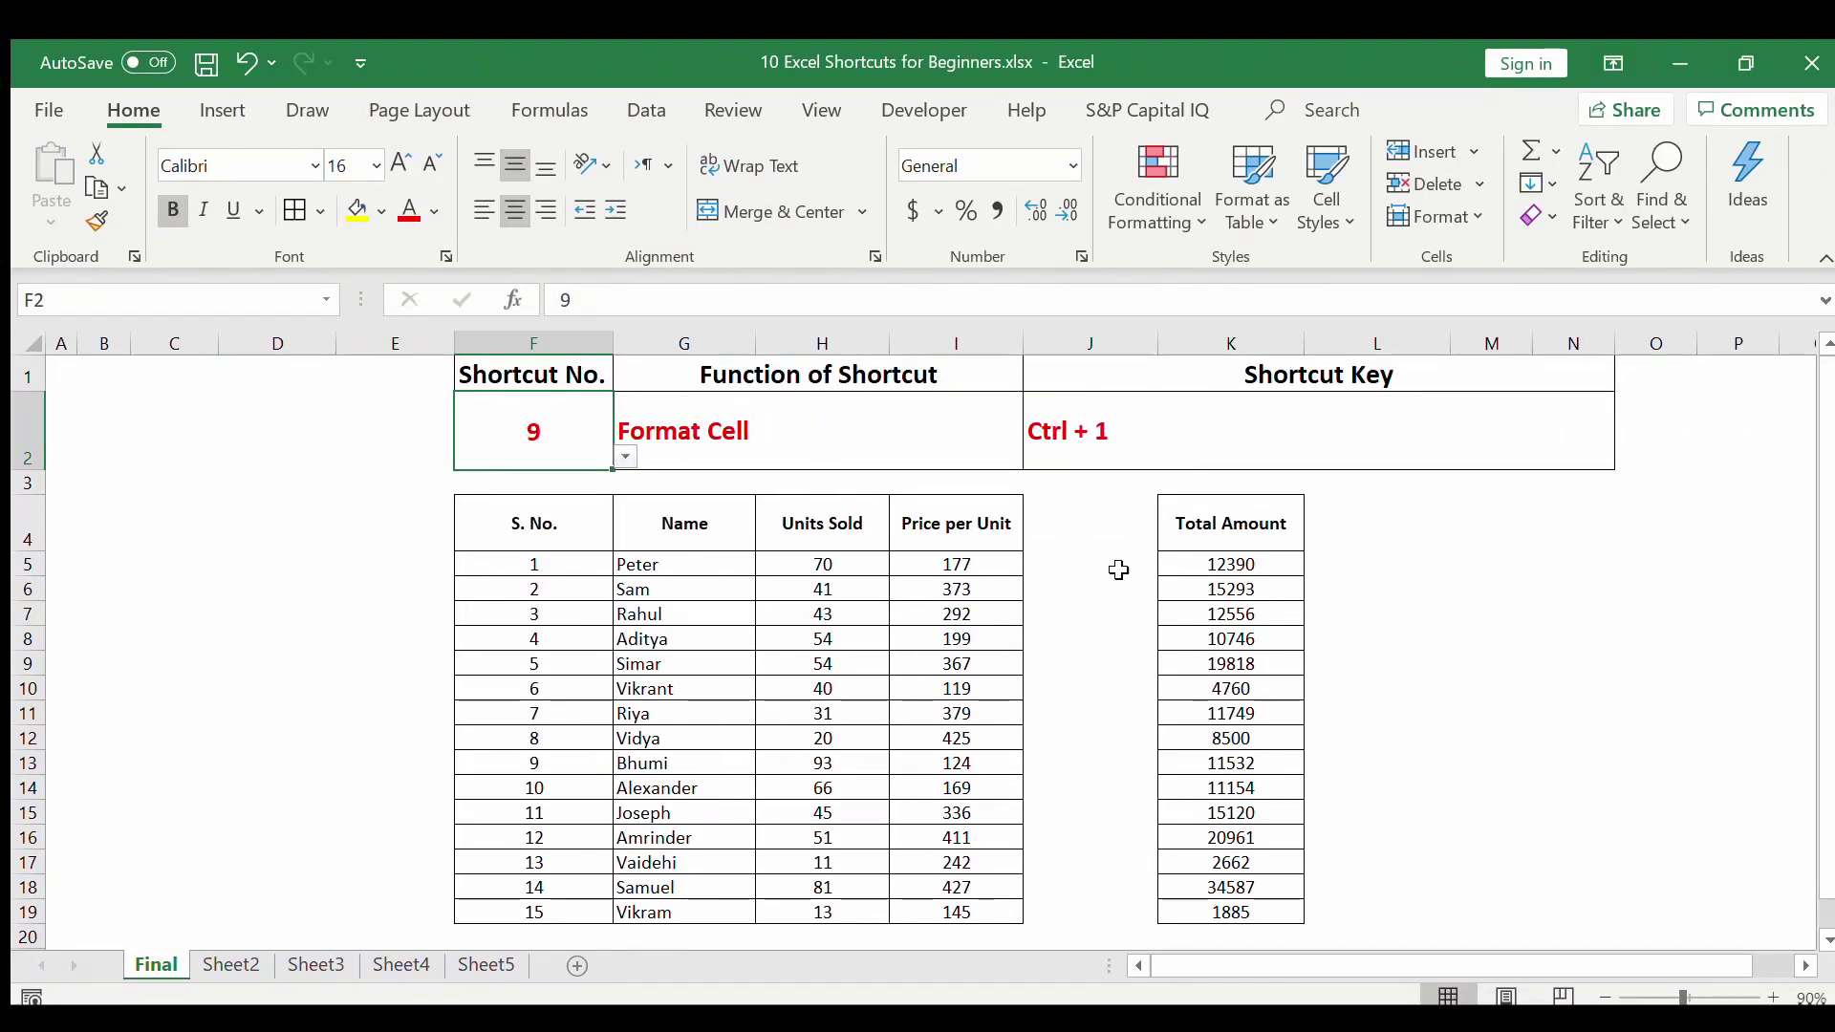
Open the cell formatting settings for the Total Amount values in K5:K19 and apply a thousands separator.
left_click_drag(1271, 564, 1282, 904)
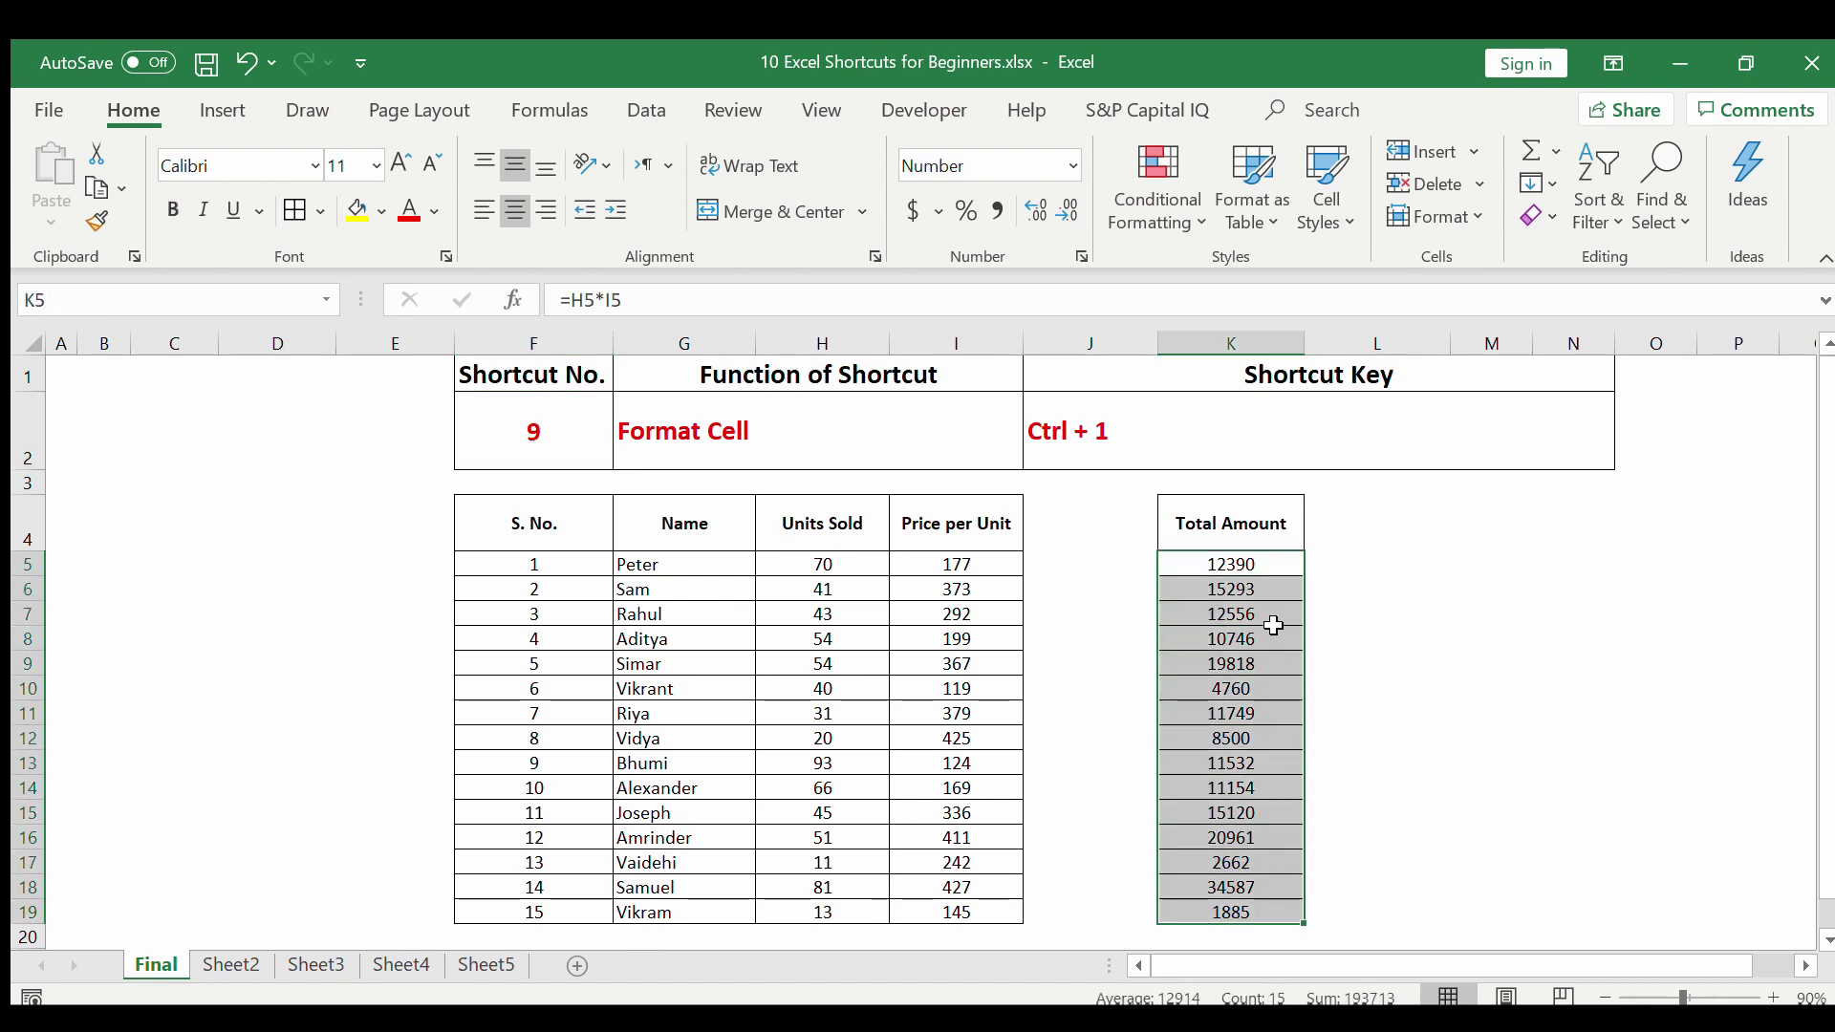
right_click(1250, 677)
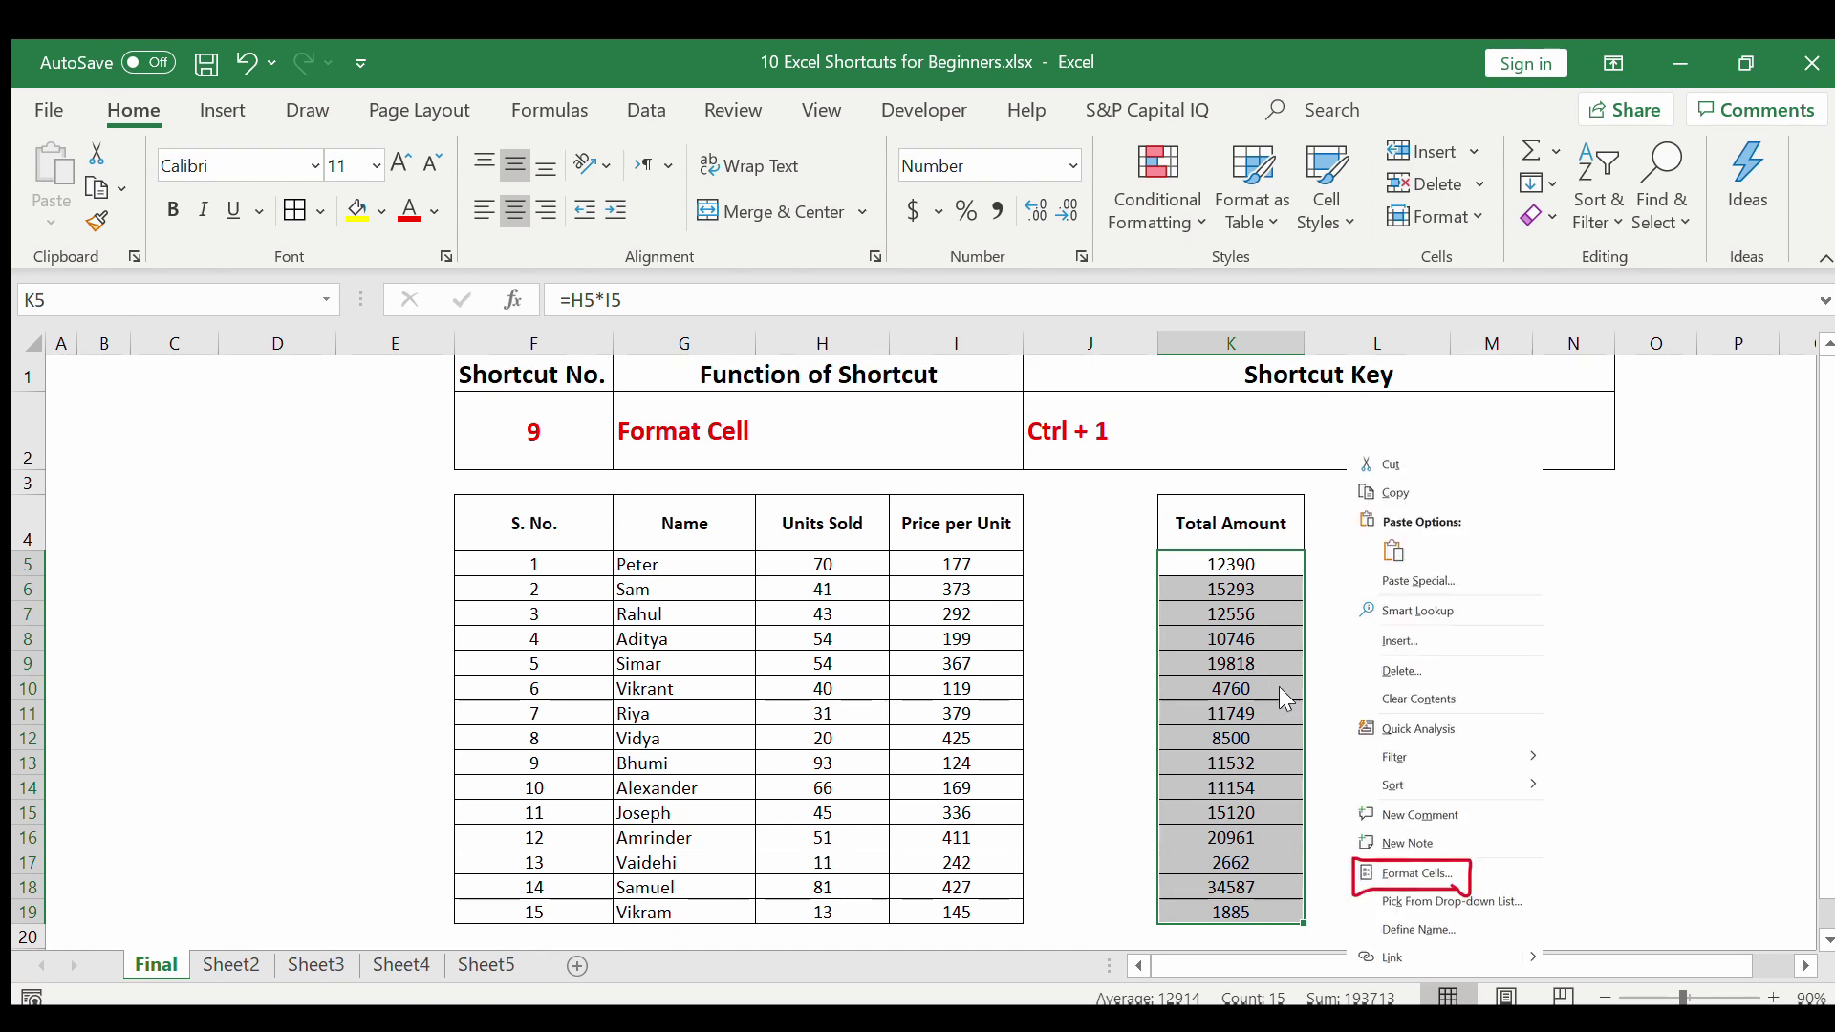
left_click(1413, 872)
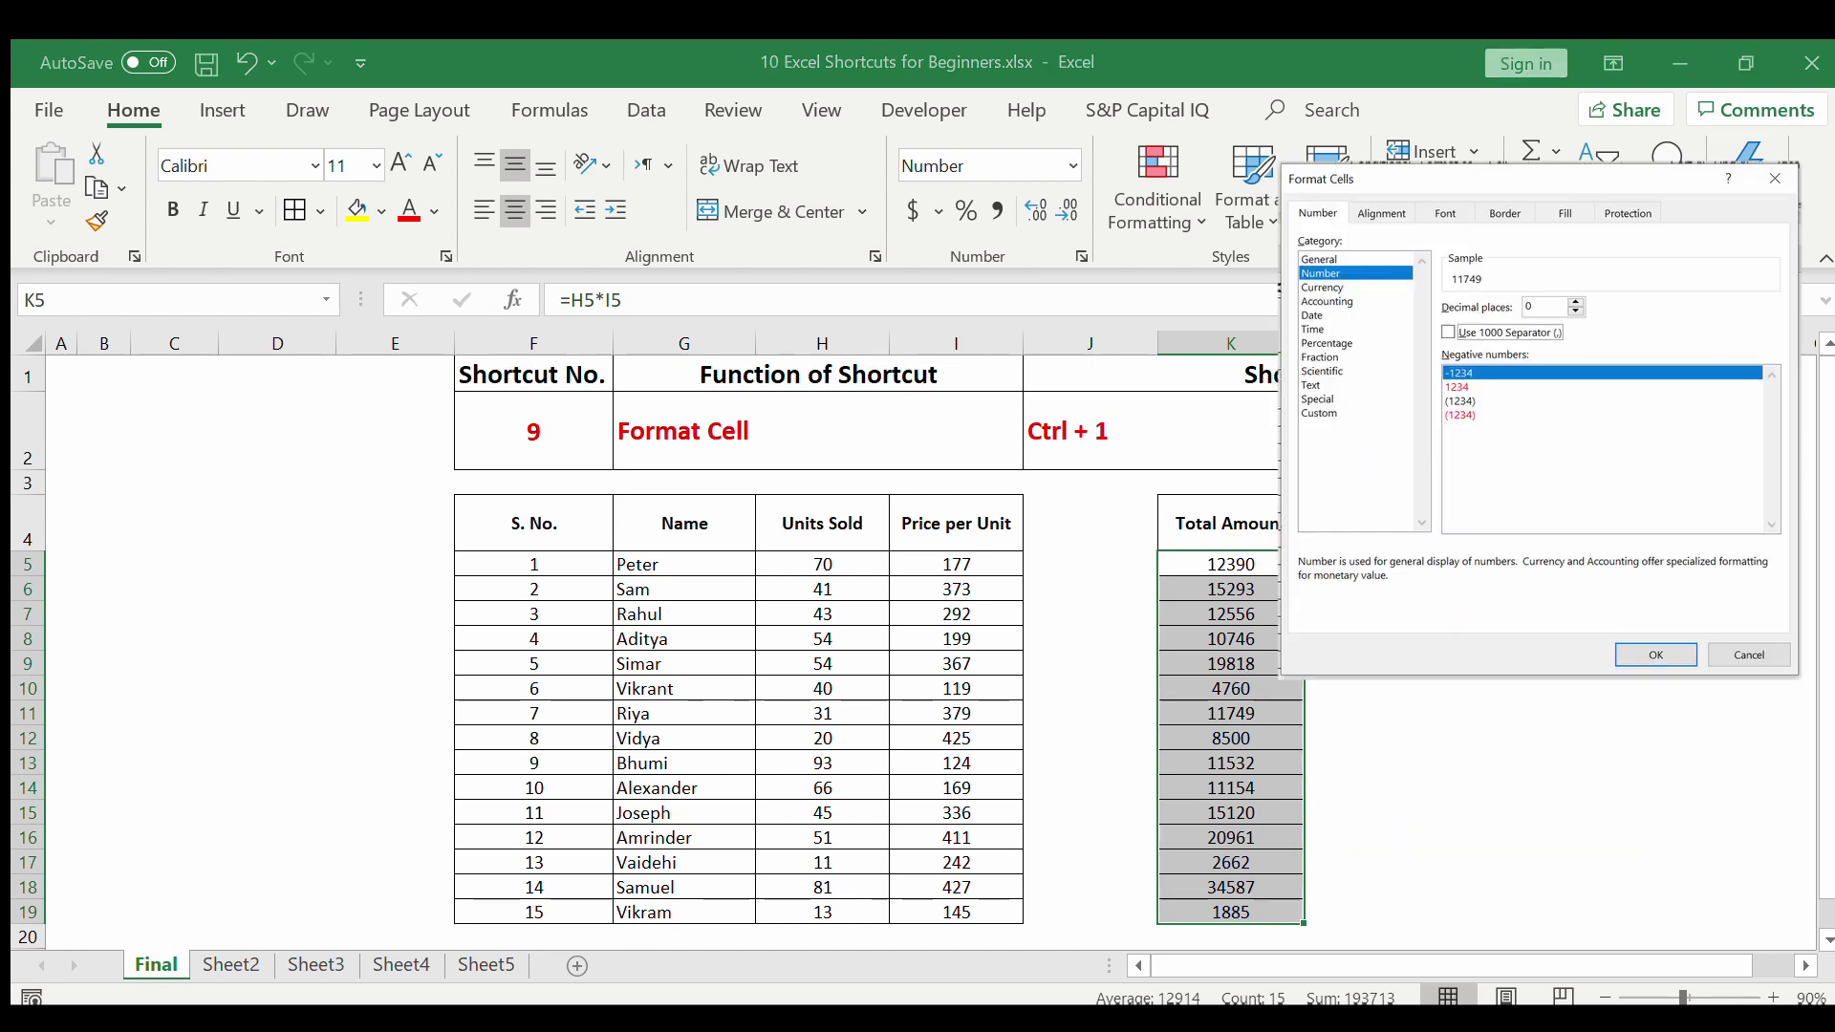
left_click(1749, 654)
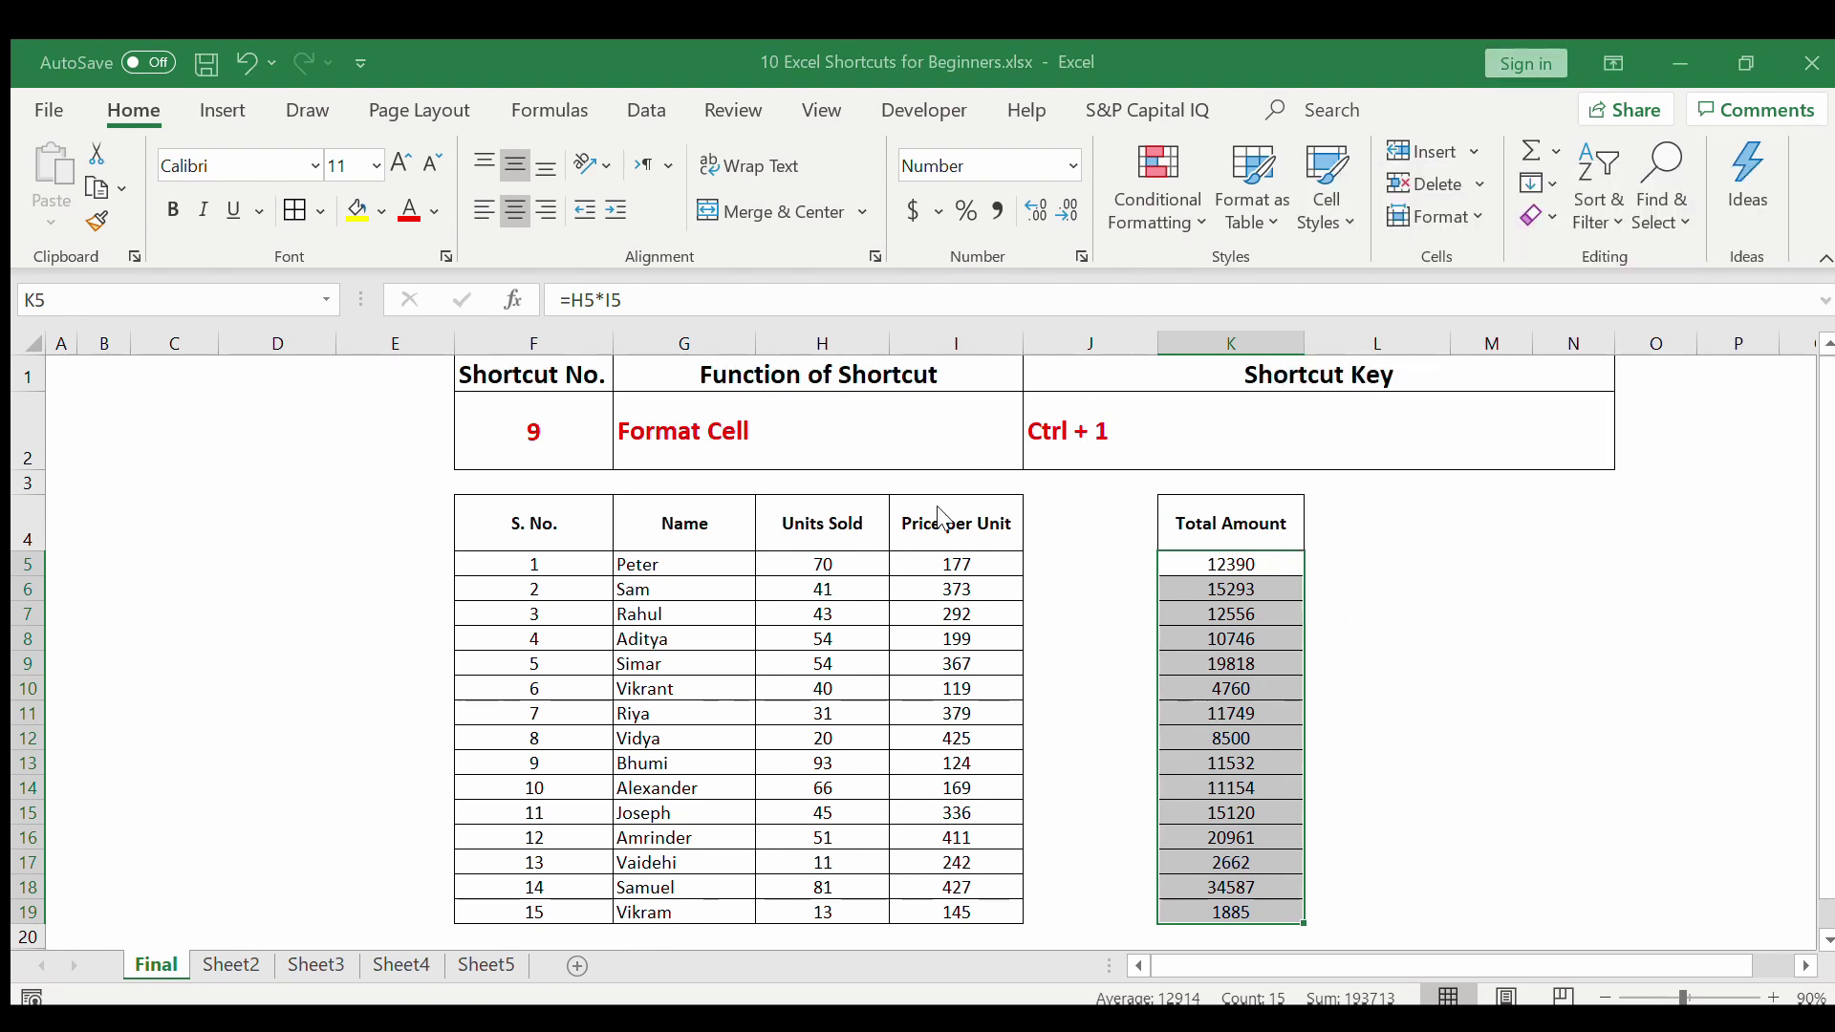
key("ctrl+1")
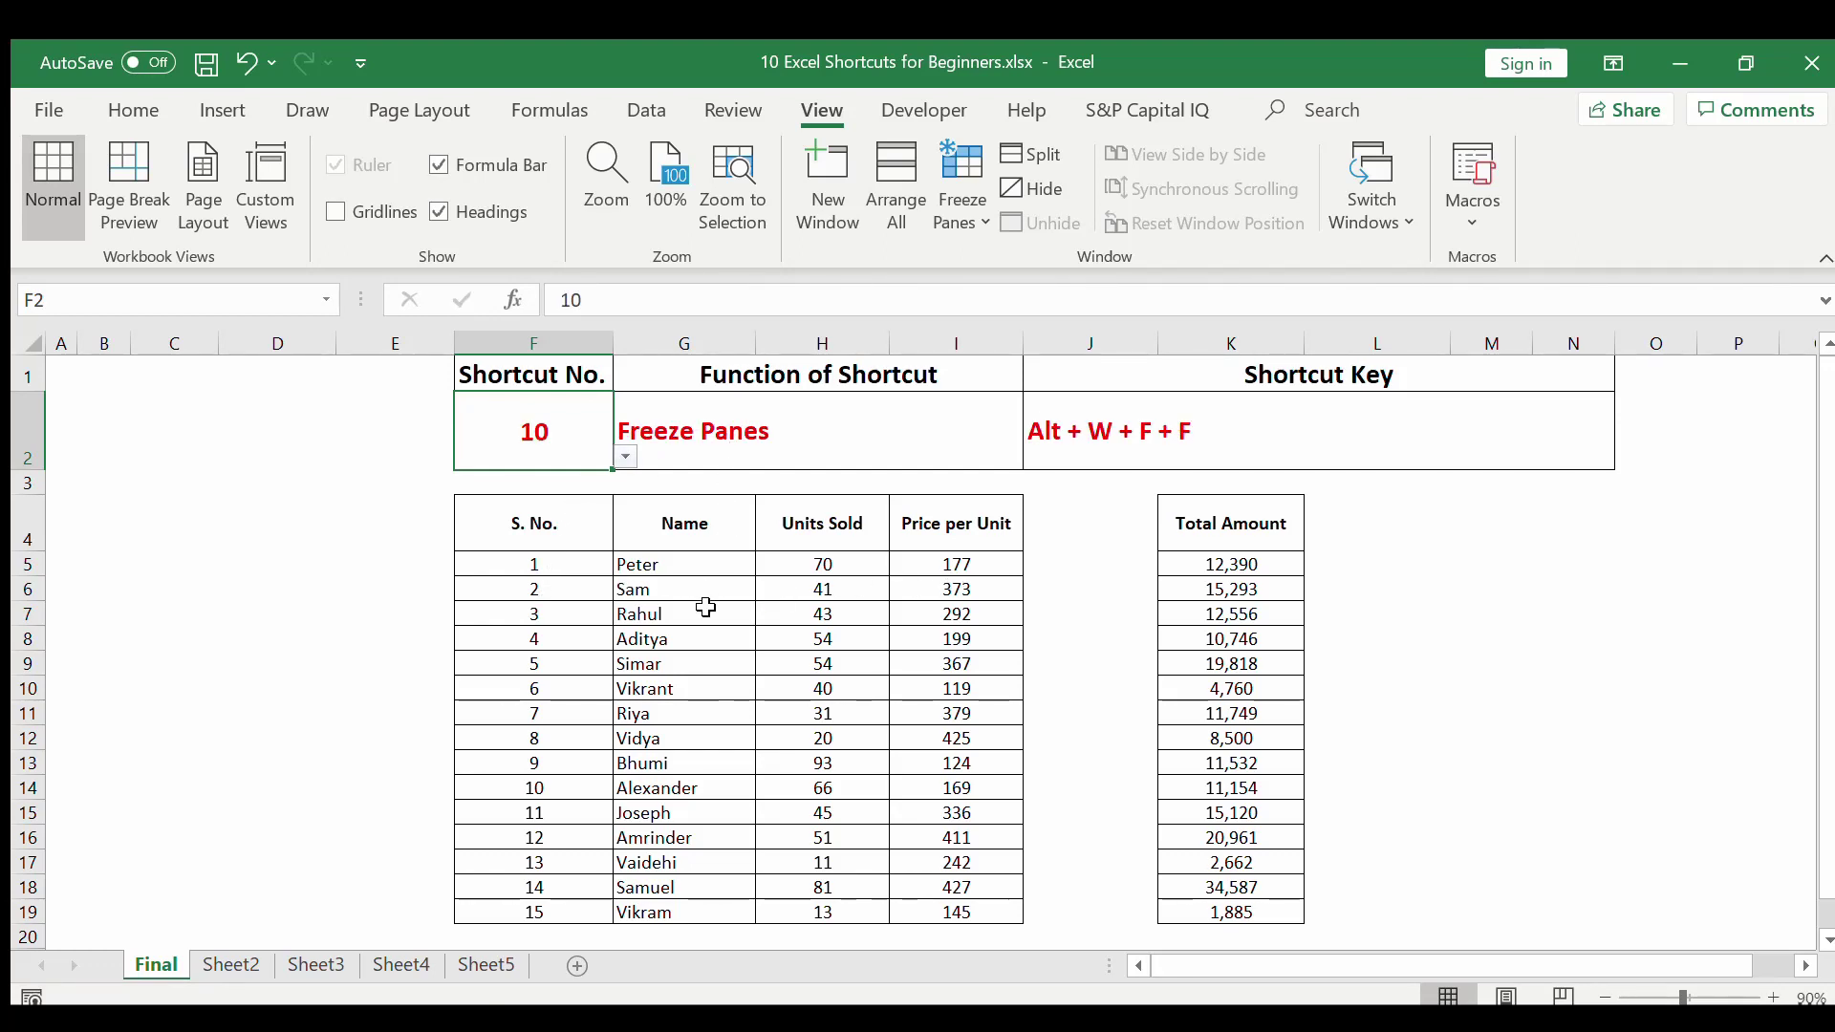
Examine whether the table's header row 4 stays in view when looking at rows further down the sheet.
scroll(894, 772, "down", 7)
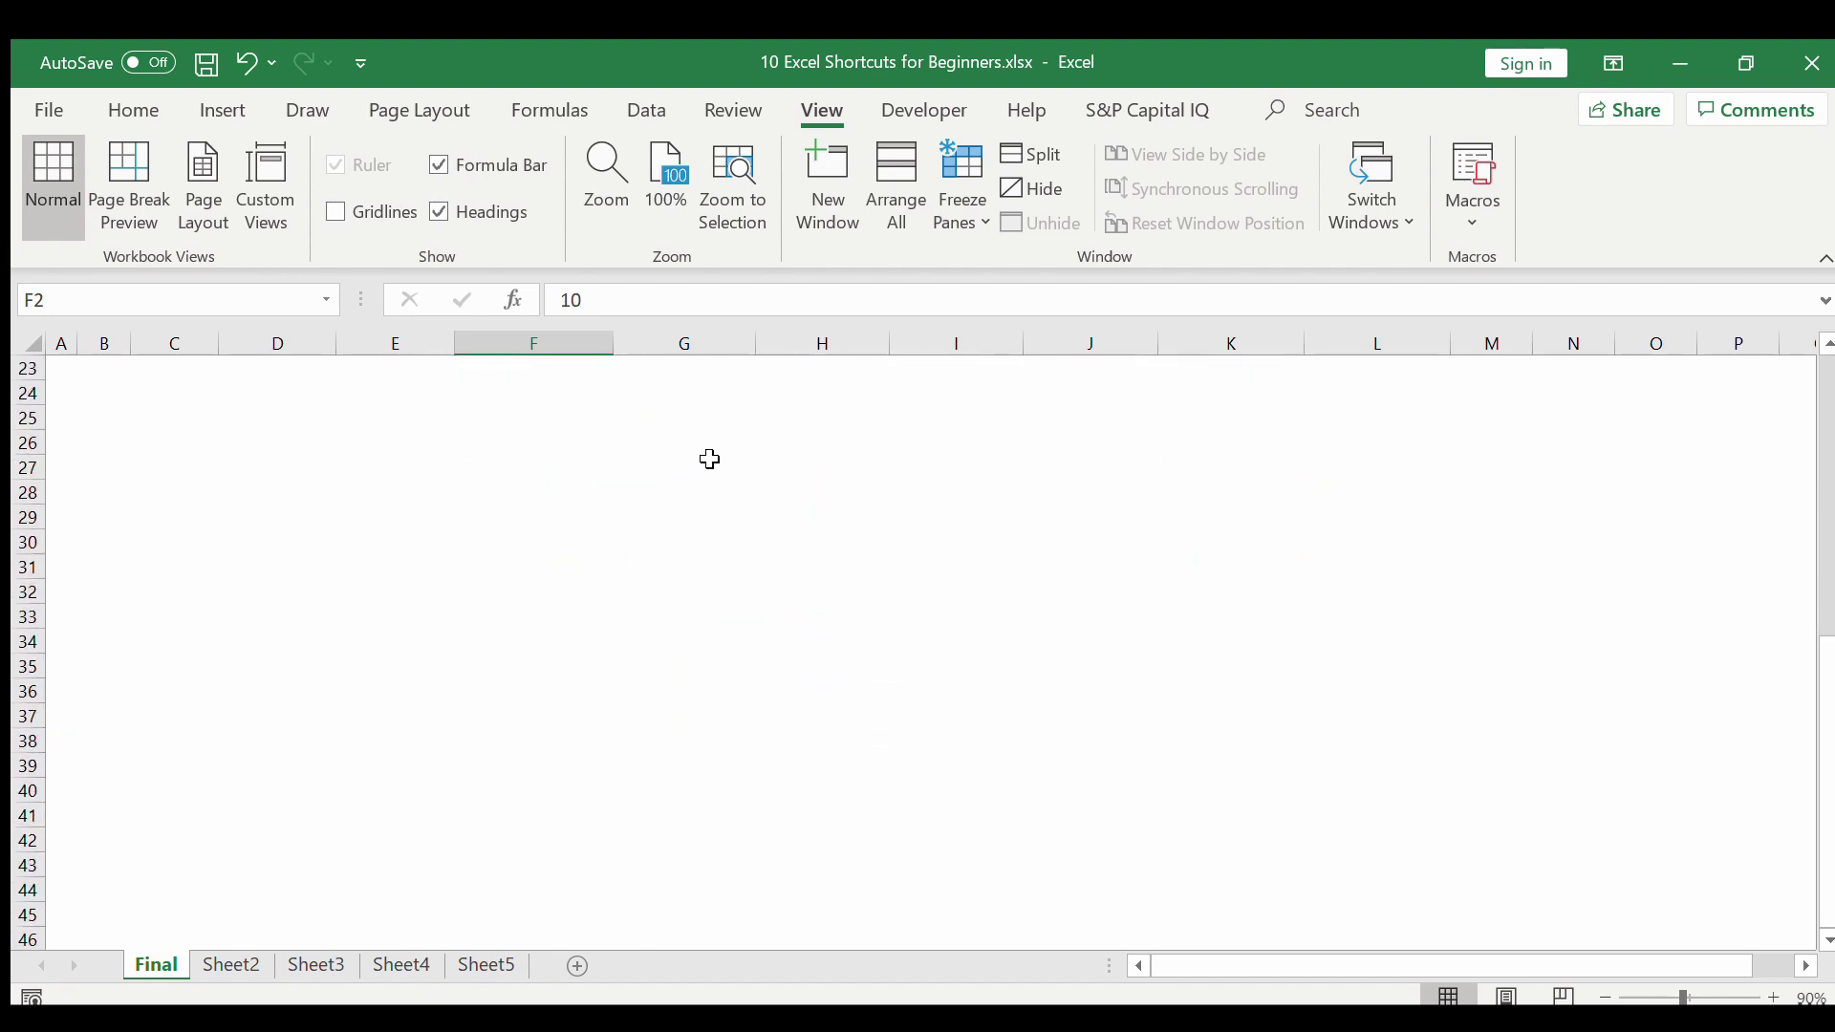
left_click_drag(709, 445, 956, 443)
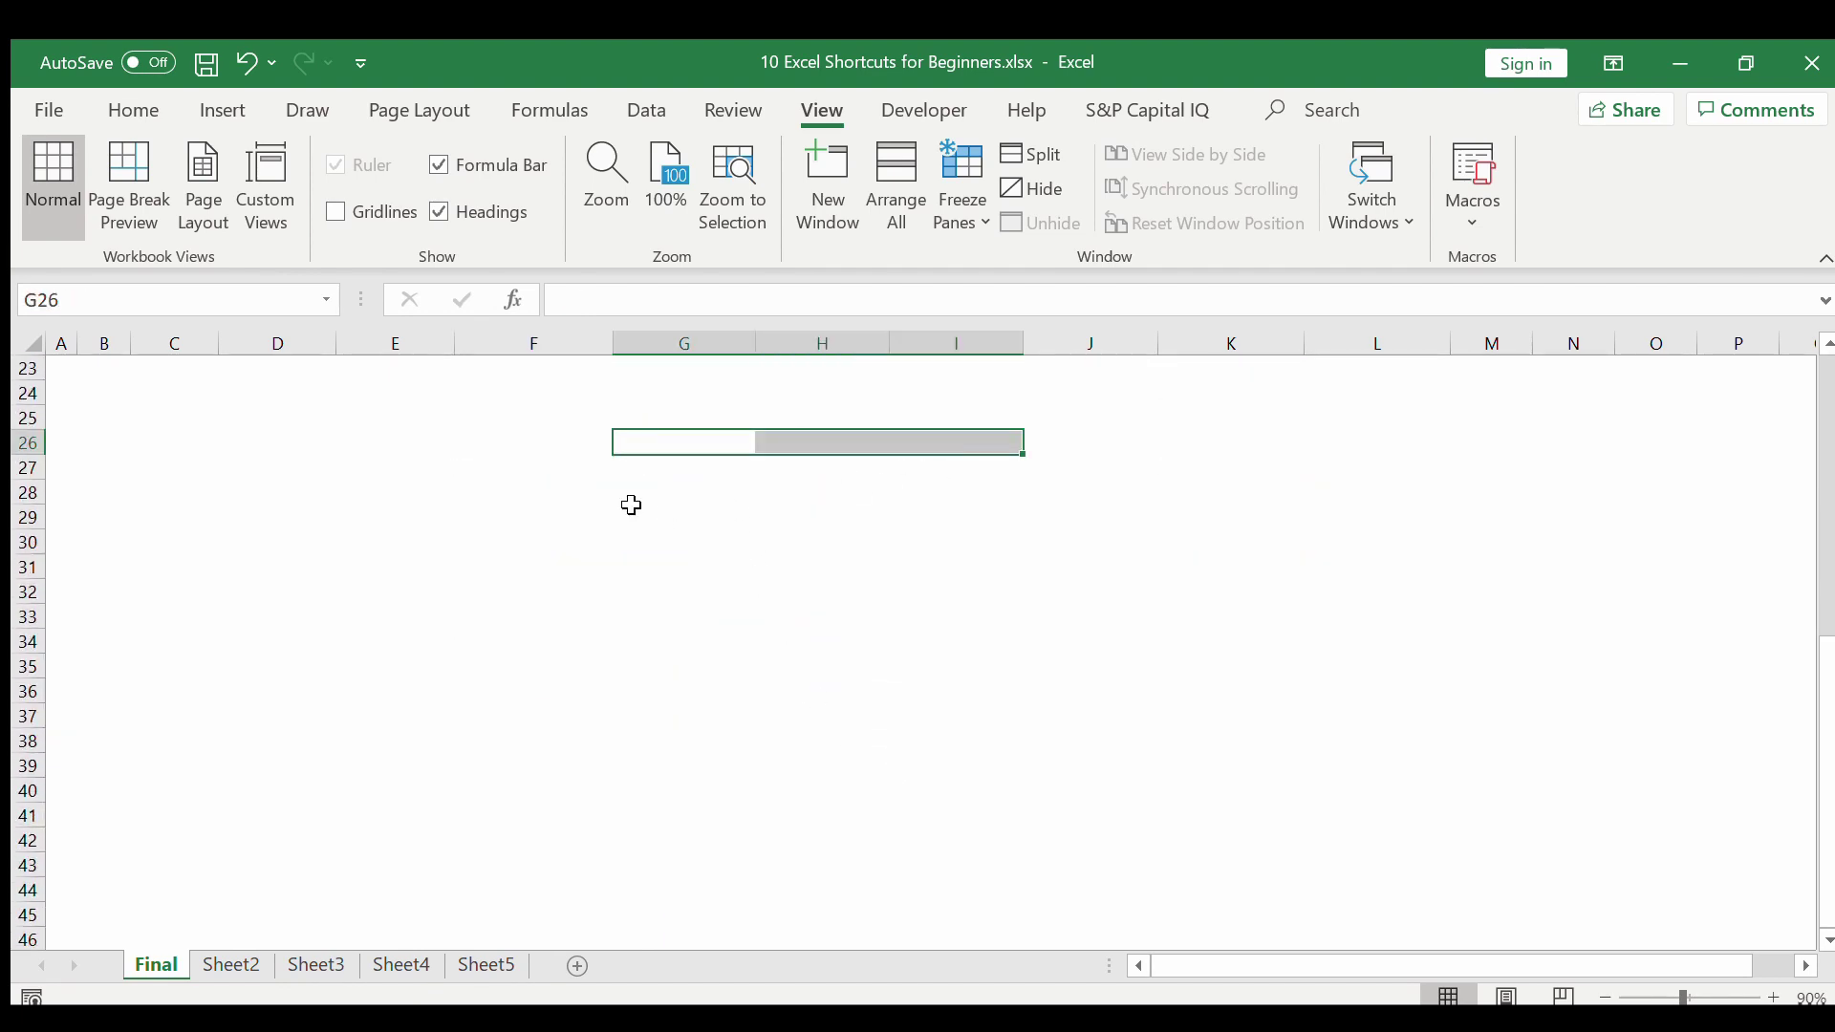
scroll(739, 500, "up", 7)
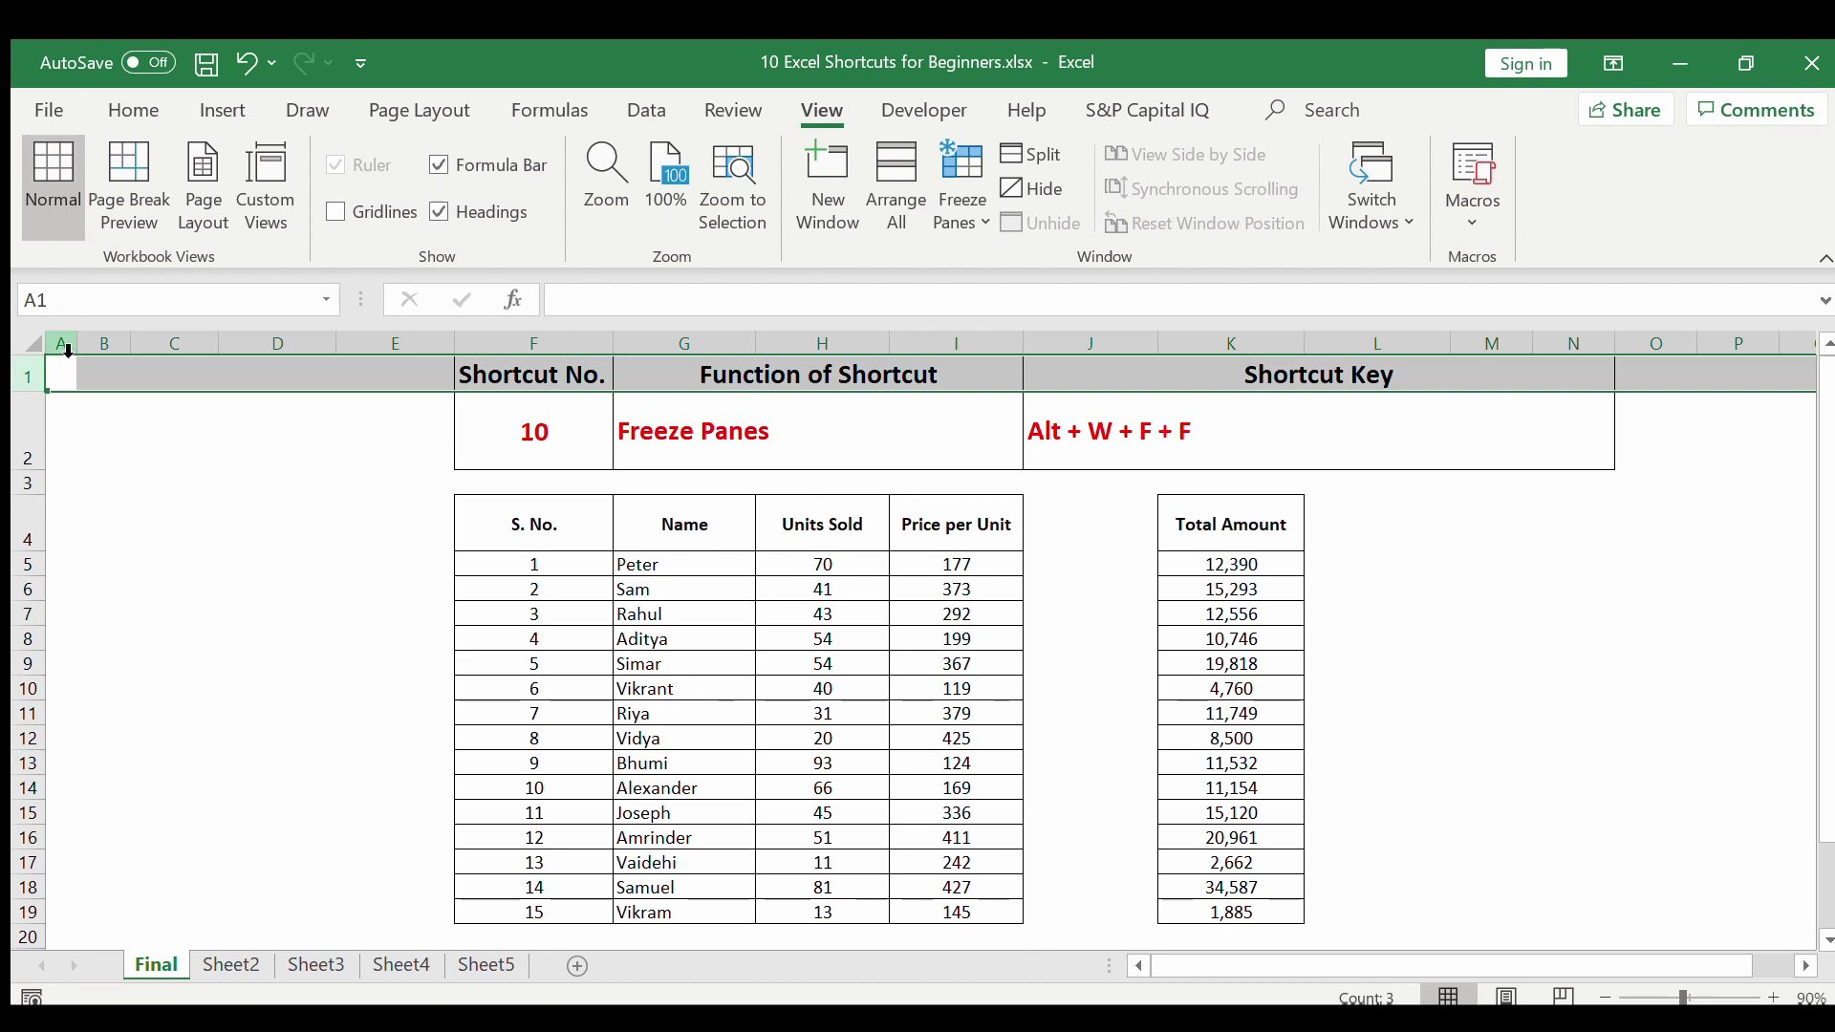
left_click(68, 354)
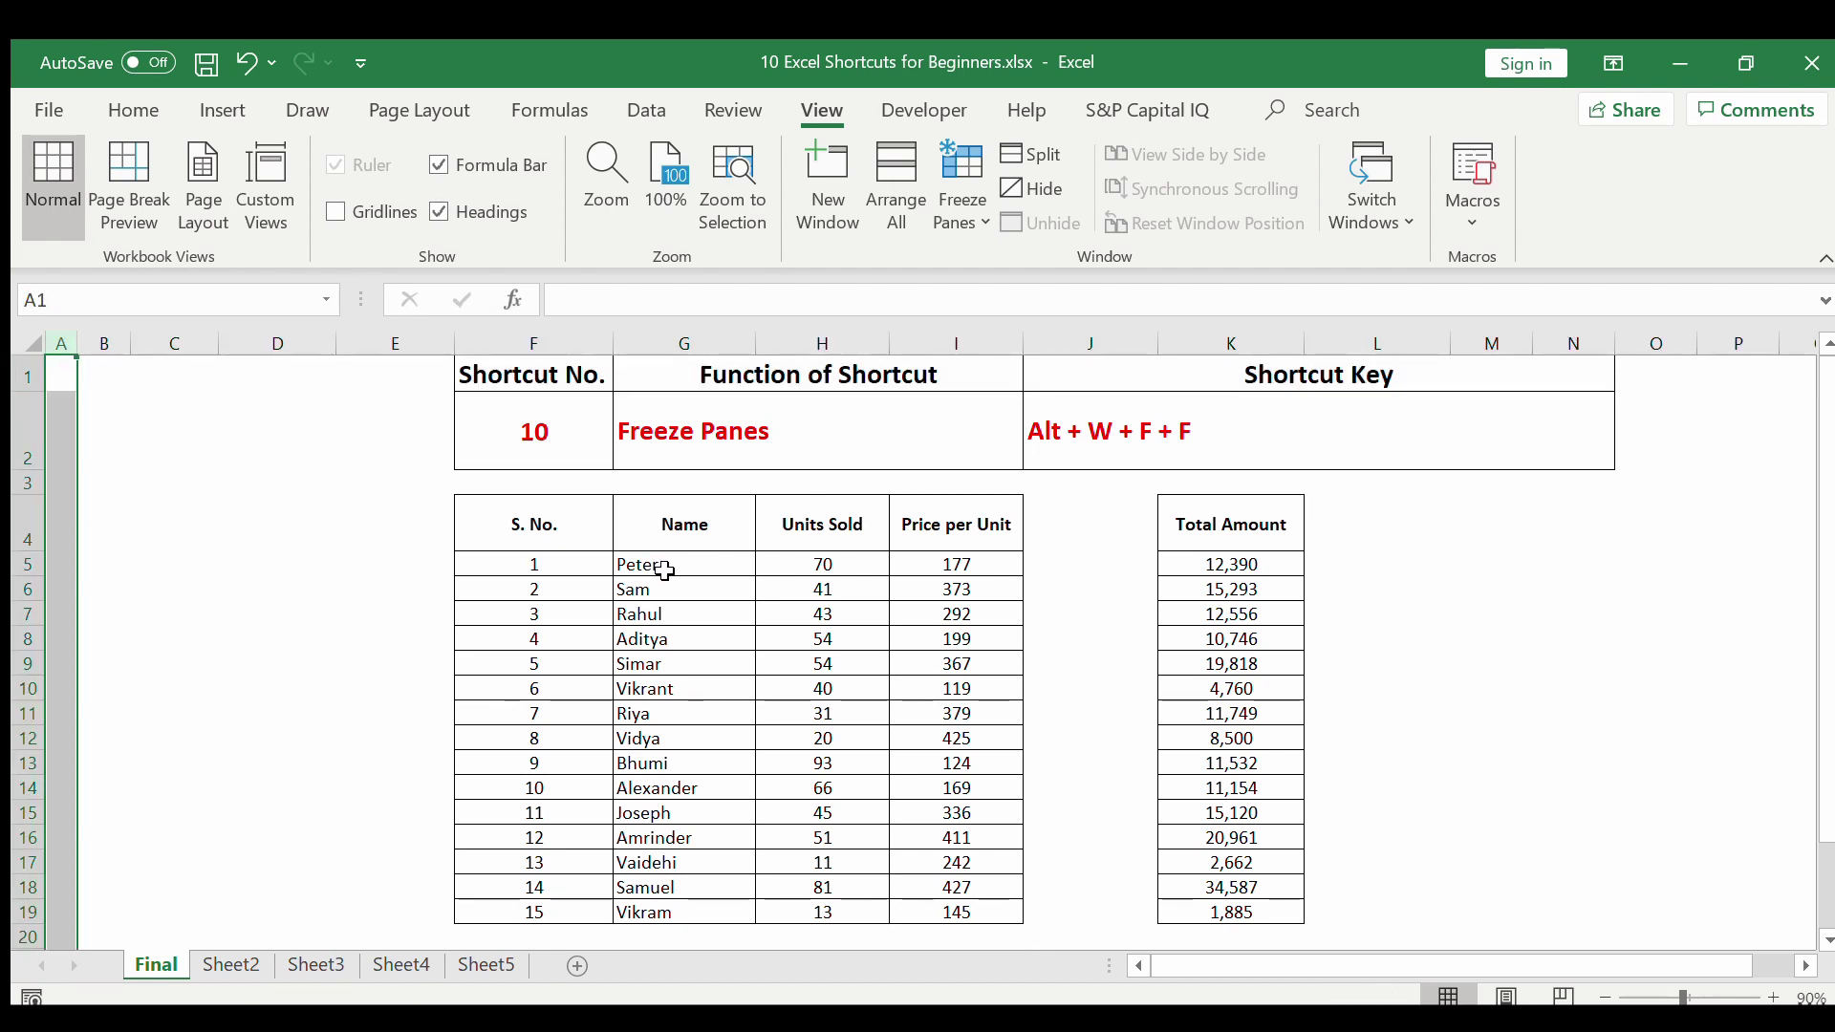
left_click(1097, 437)
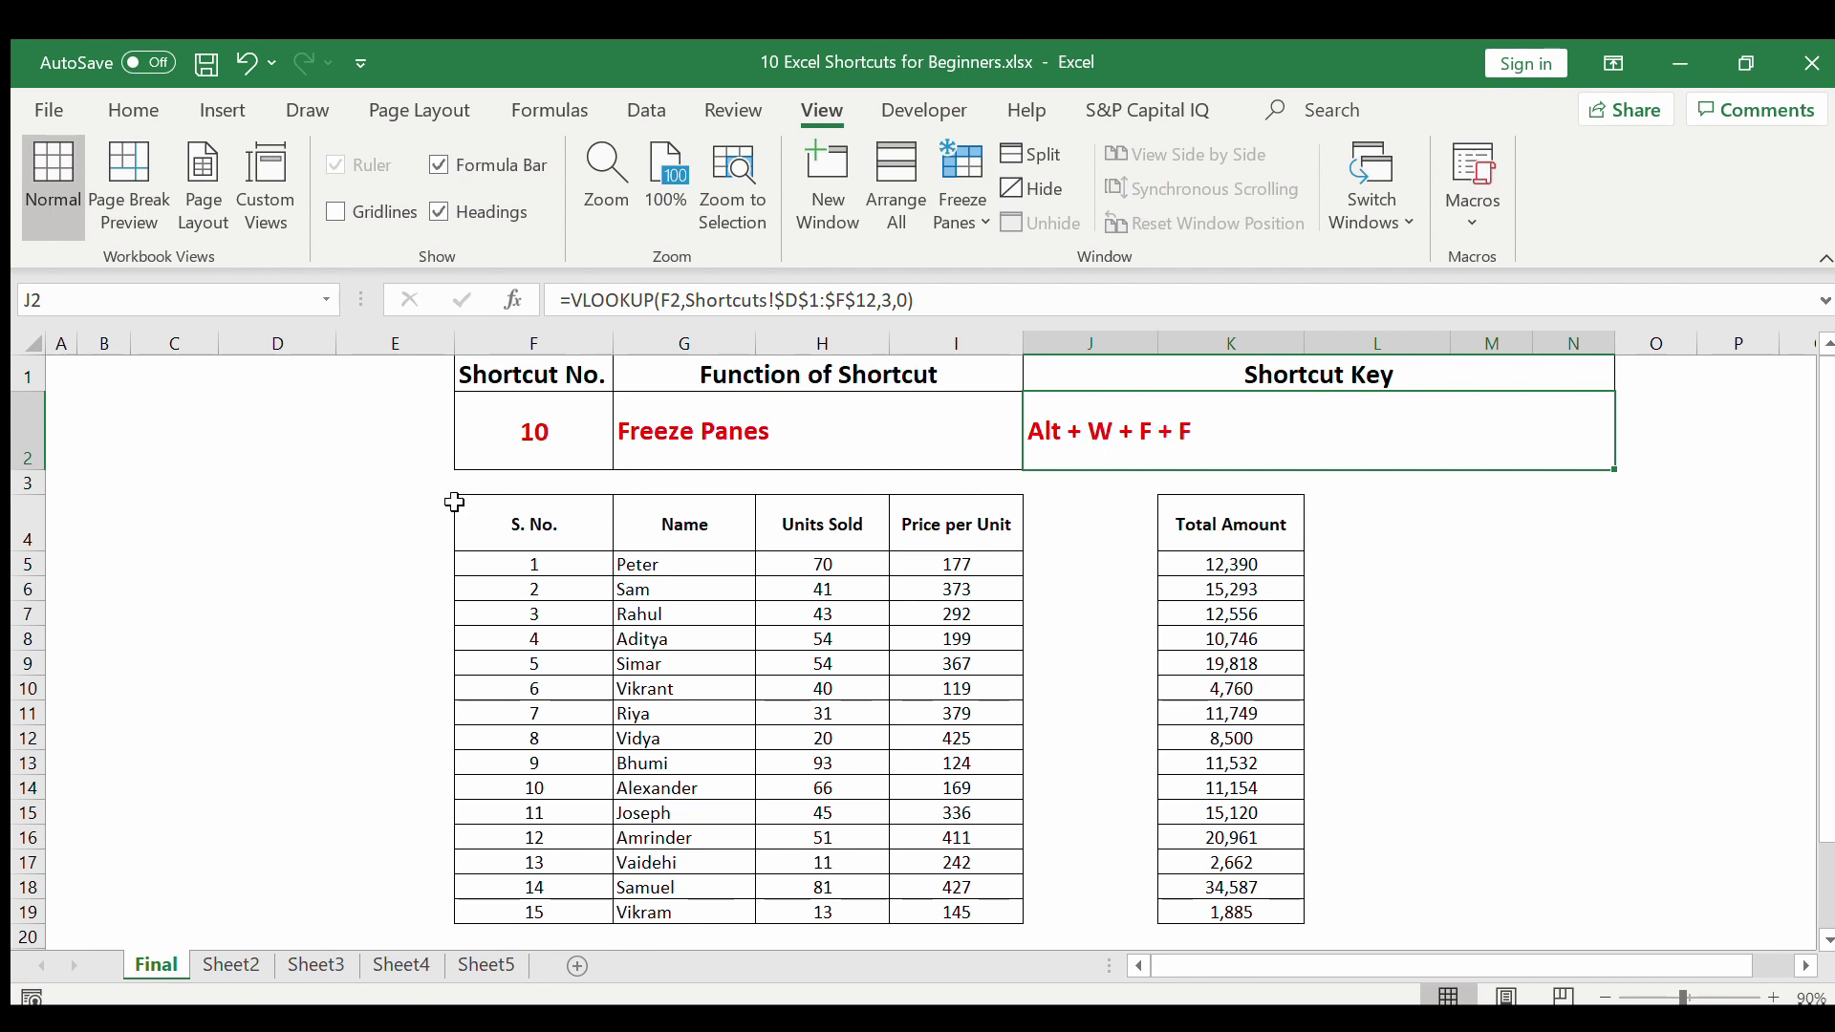
left_click(26, 537)
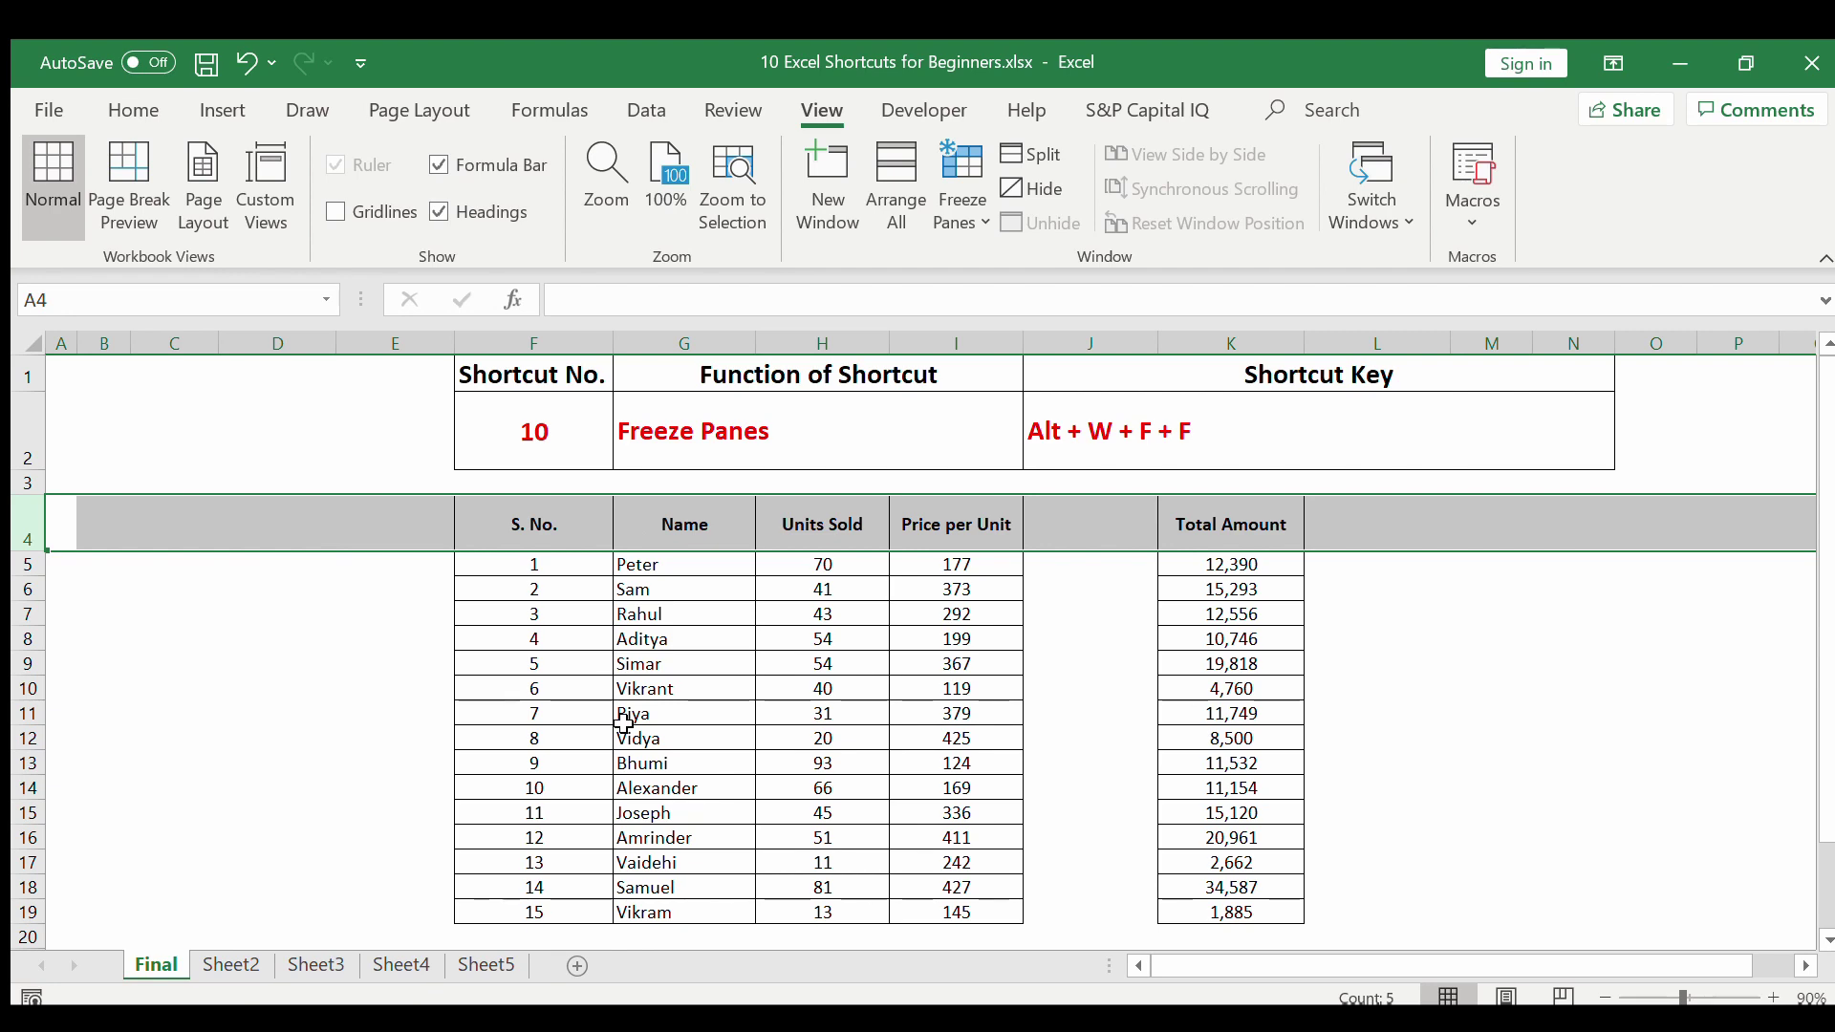
scroll(626, 724, "down", 5)
scroll(623, 724, "up", 5)
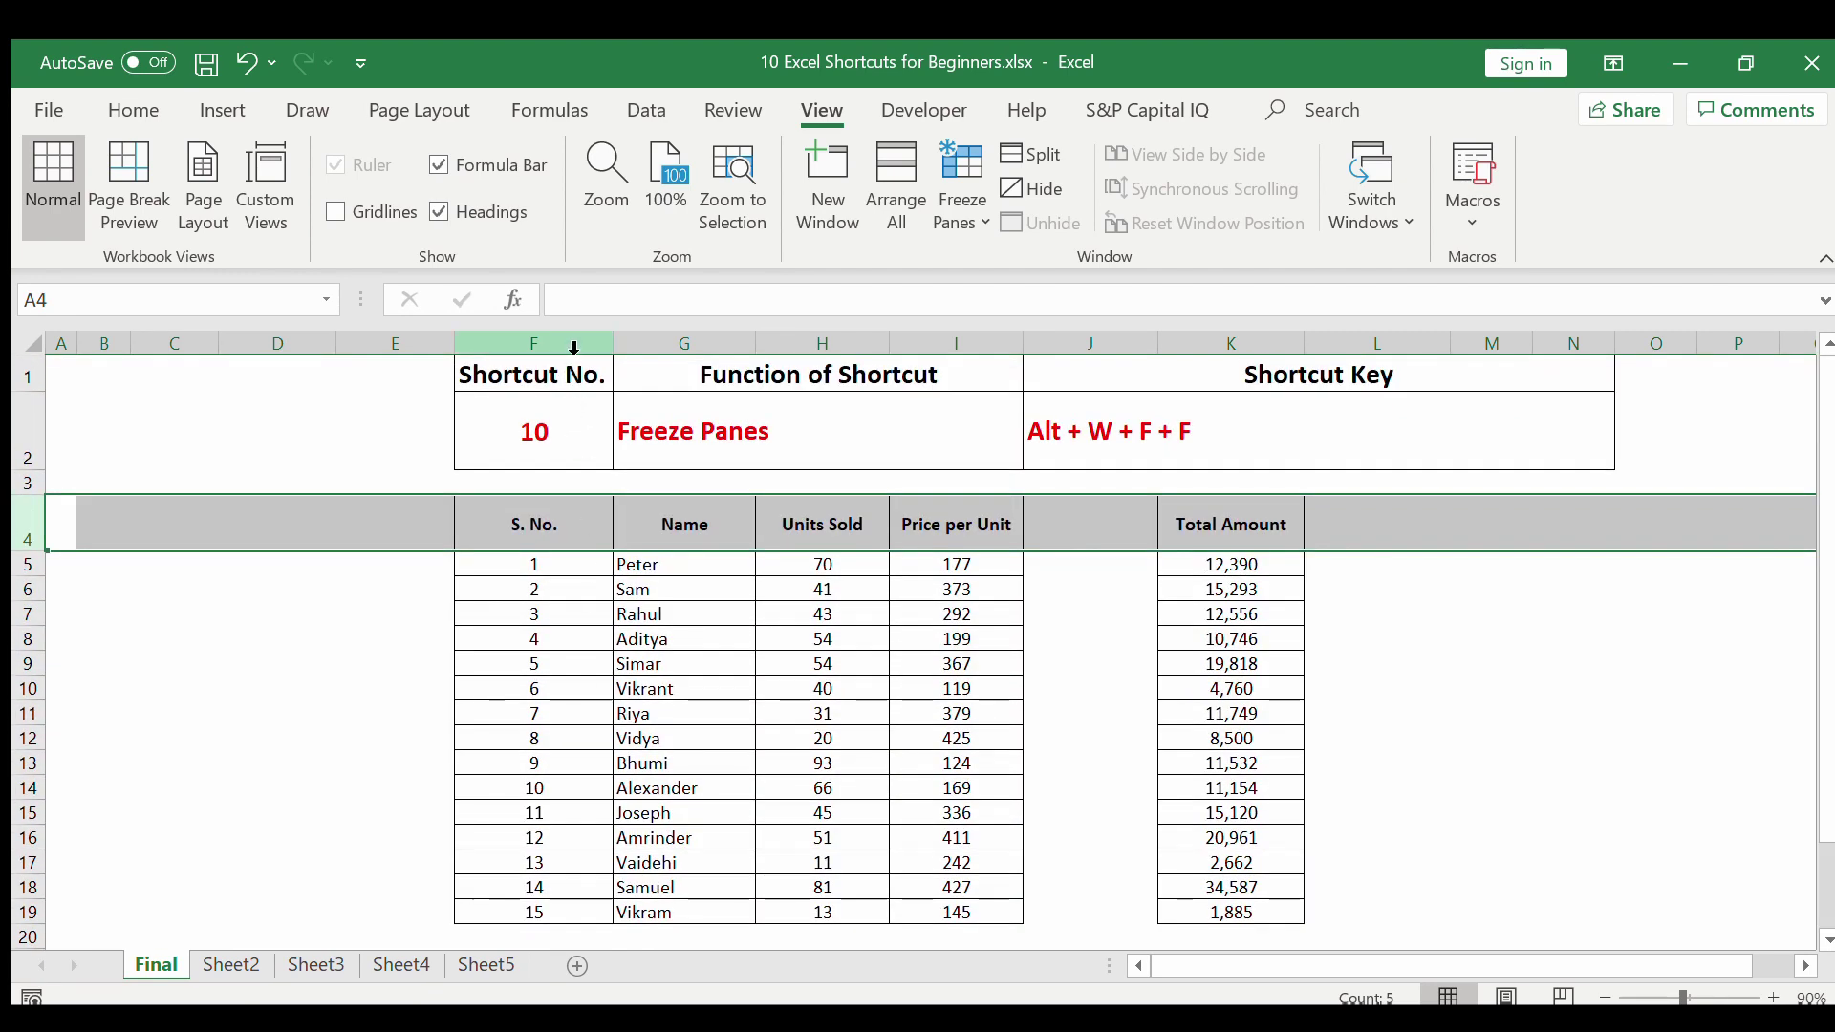
Examine whether the S. No. column F stays in view when moving along row 10 to AB10 and back to A10.
left_click(553, 341)
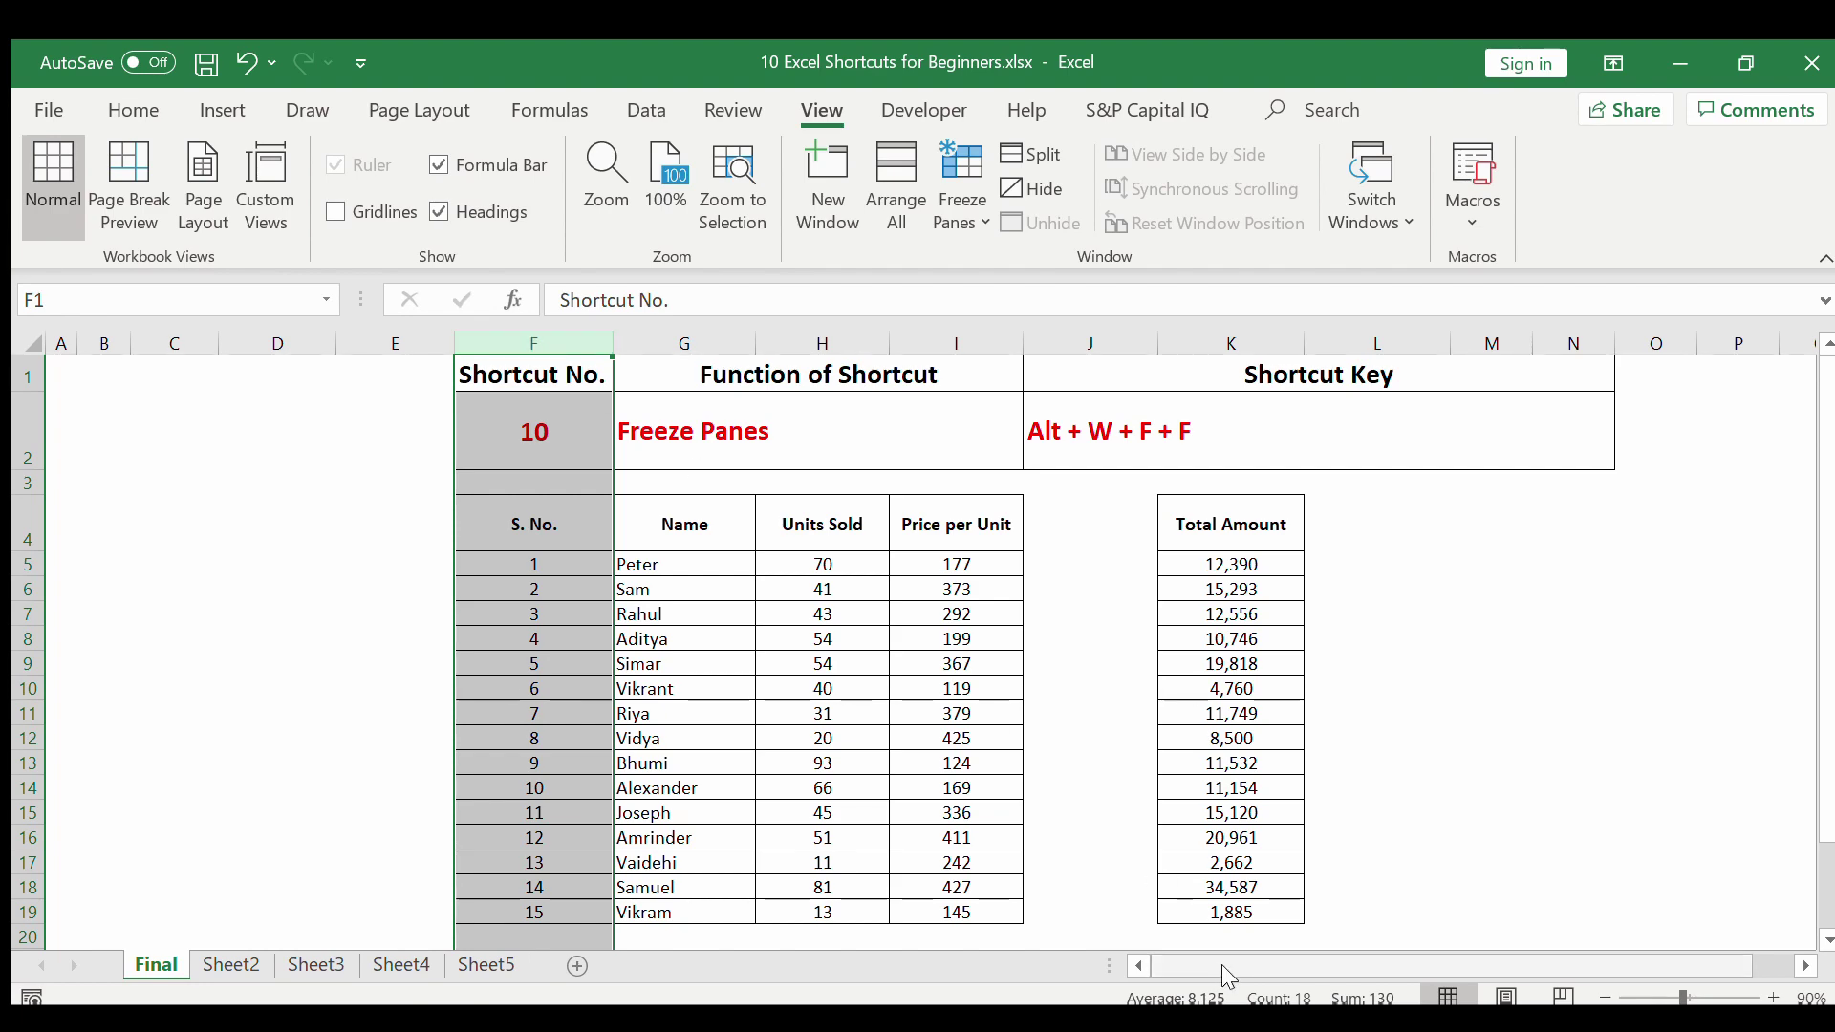
left_click_drag(1220, 966, 1540, 966)
left_click(1011, 681)
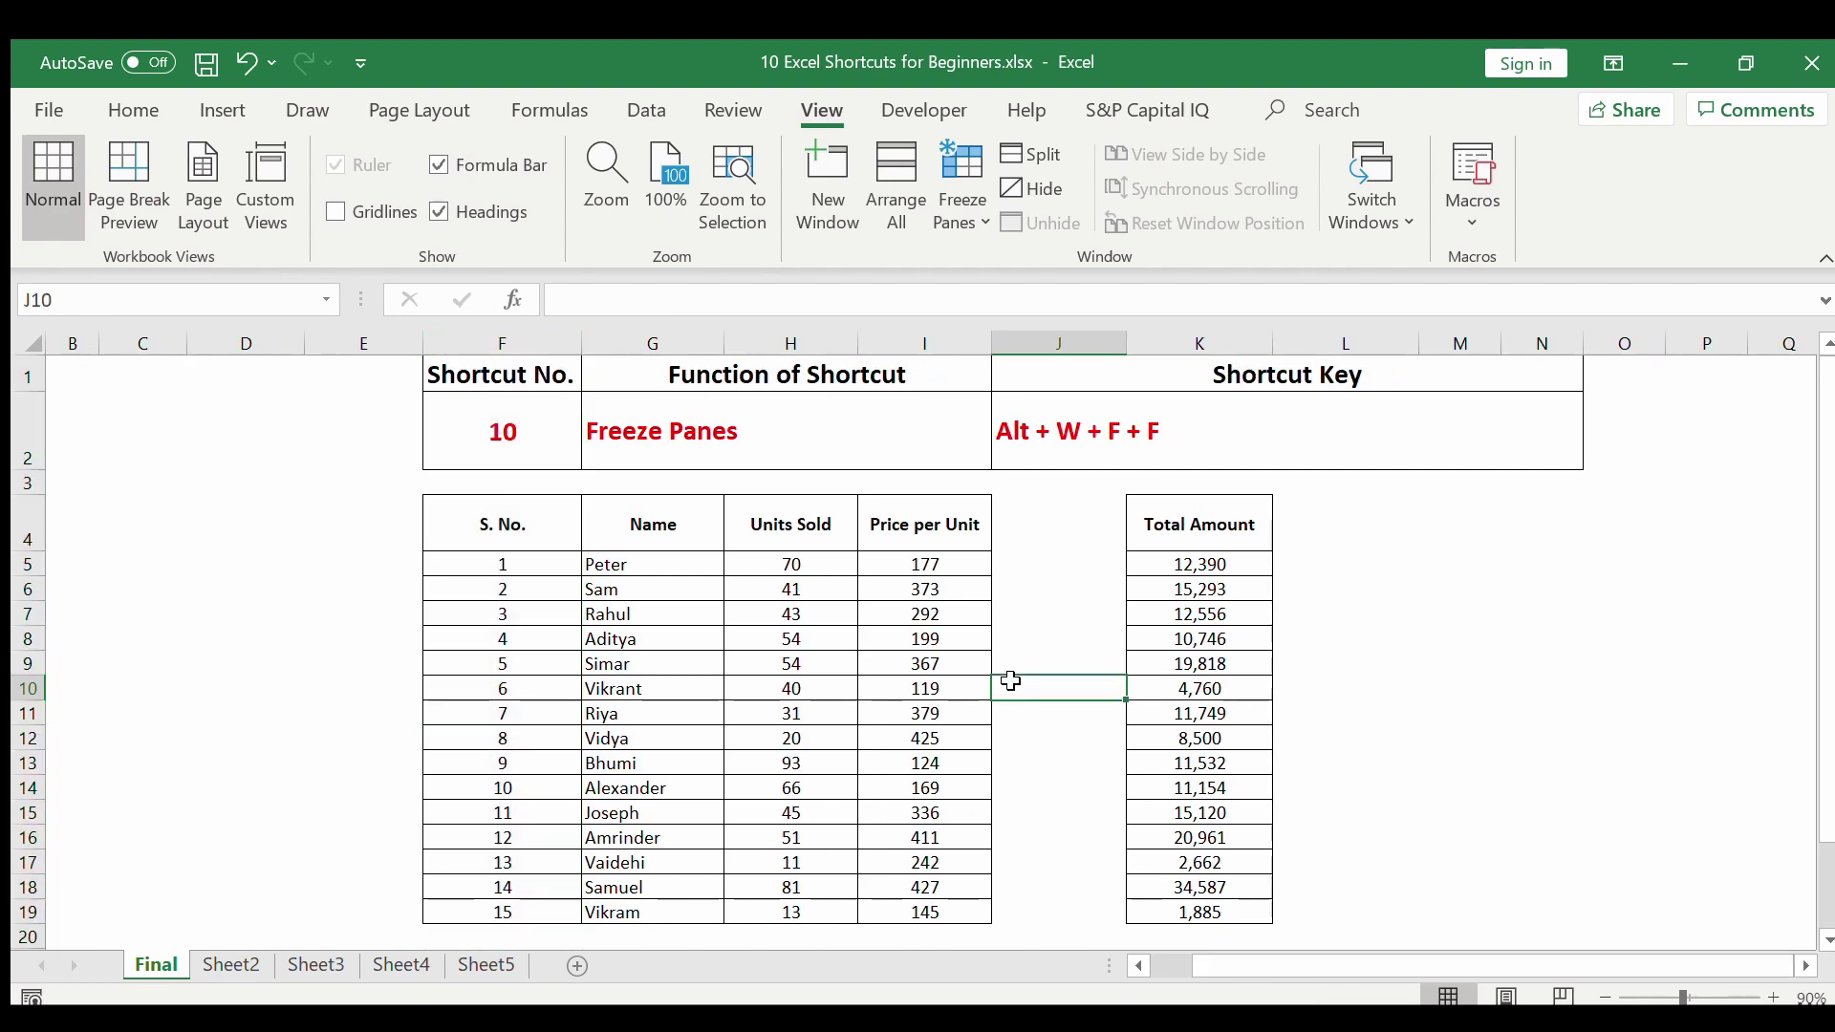
key("Right")
key("Right")
key("Right")
key("Right")
key("Right")
key("Right")
key("Right")
key("Right")
key("Right")
key("Right")
key("Right")
key("Right")
key("Right")
key("Right")
key("Right")
key("Right")
key("Right")
key("Right")
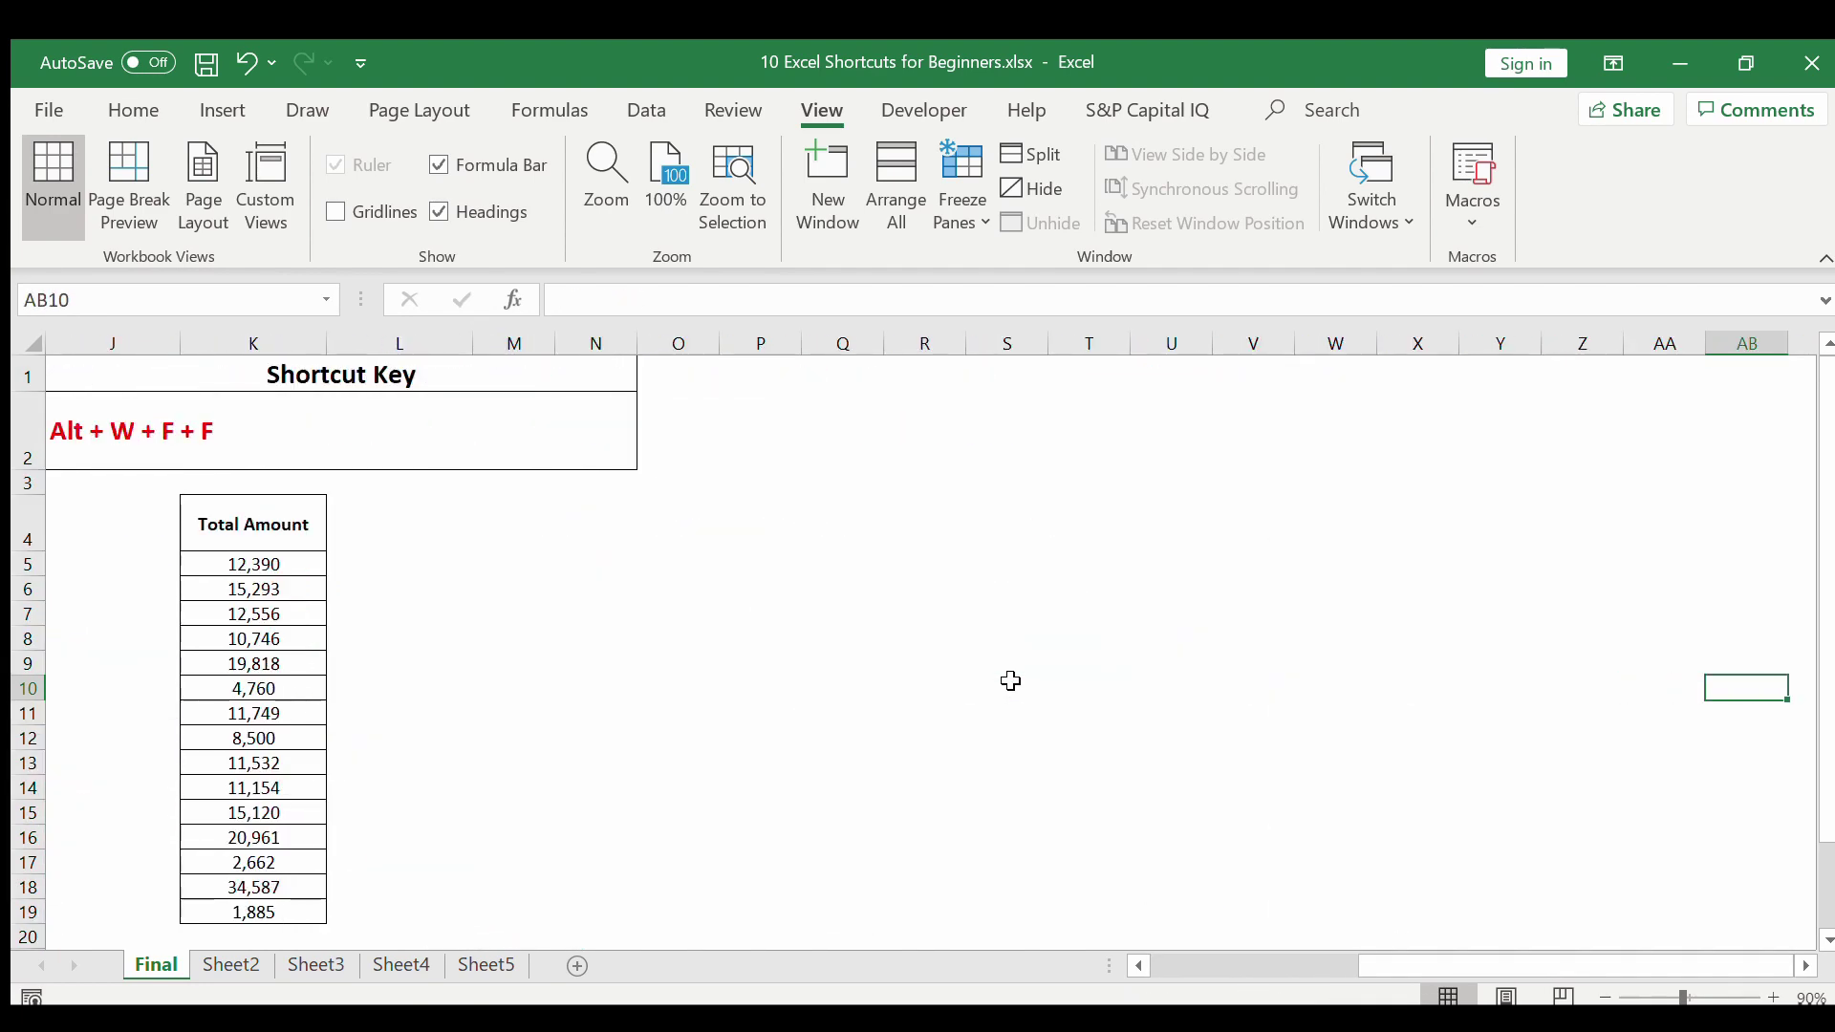
key("ctrl+Left")
key("ctrl+Left")
key("ctrl+Left")
key("ctrl+Left")
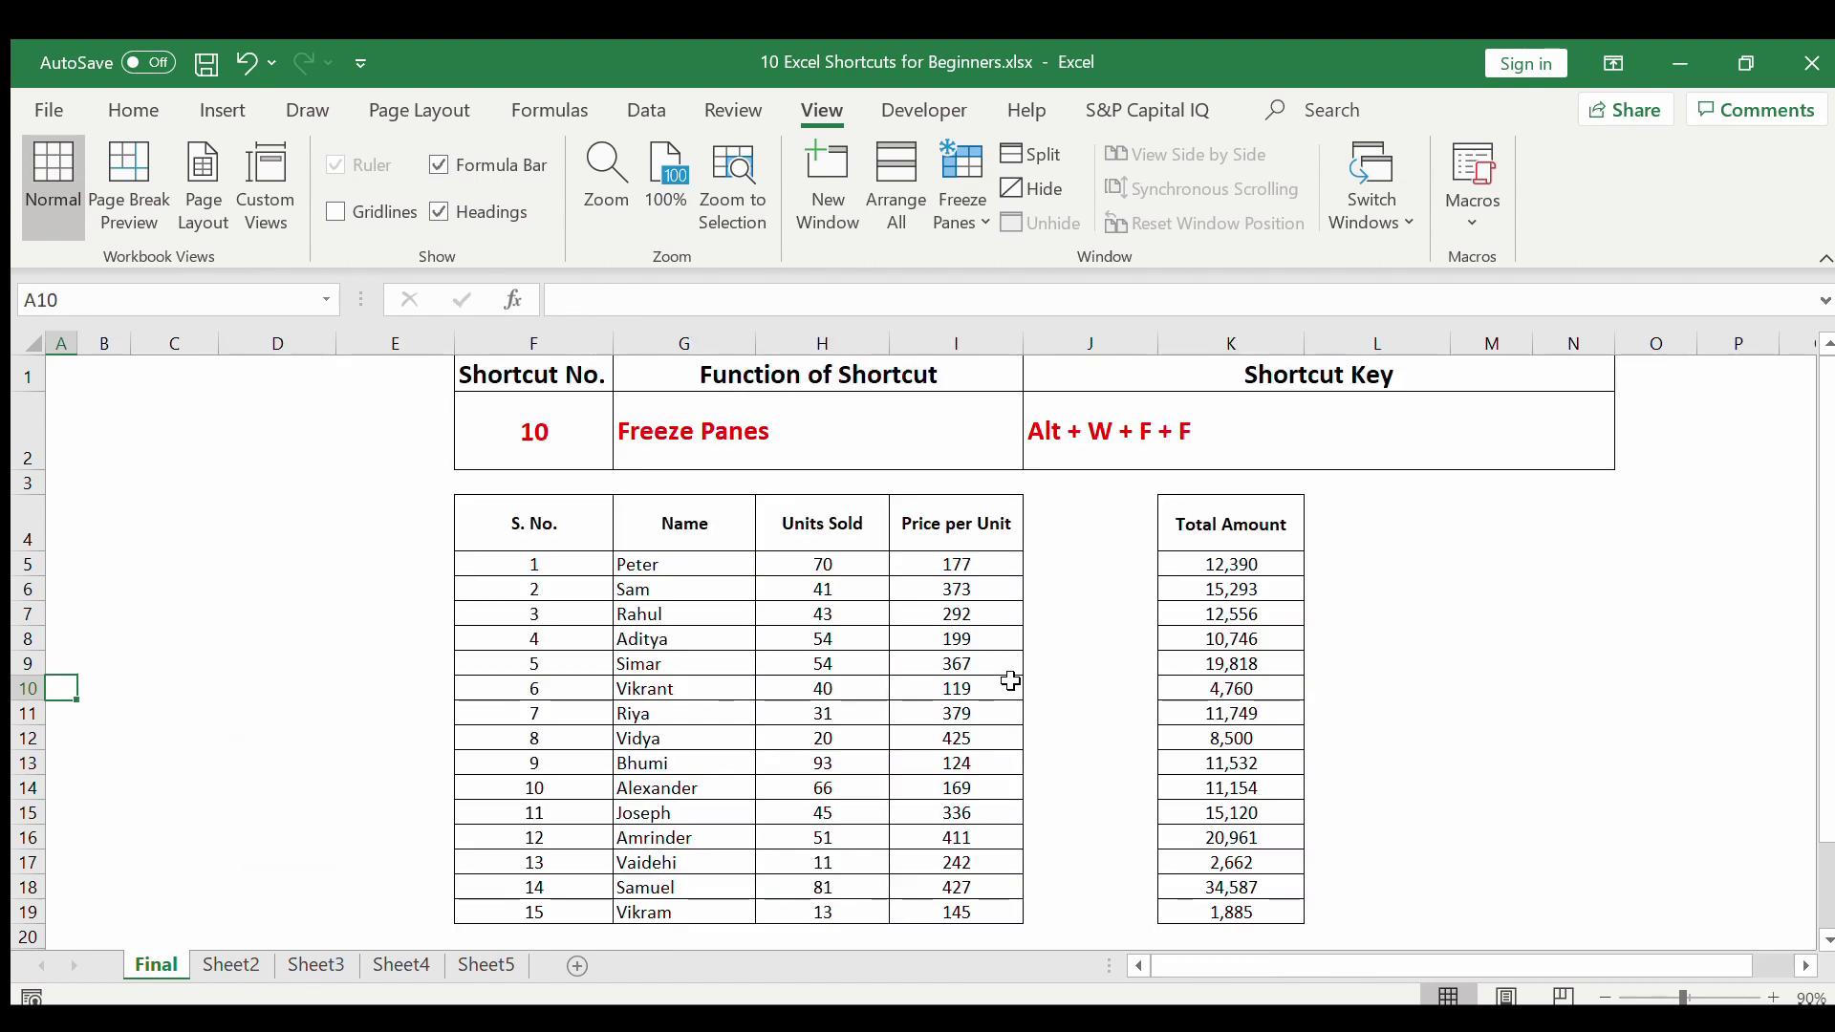
Freeze panes at cell G5 to lock the S. No. column F and the header row 4.
left_click(517, 352)
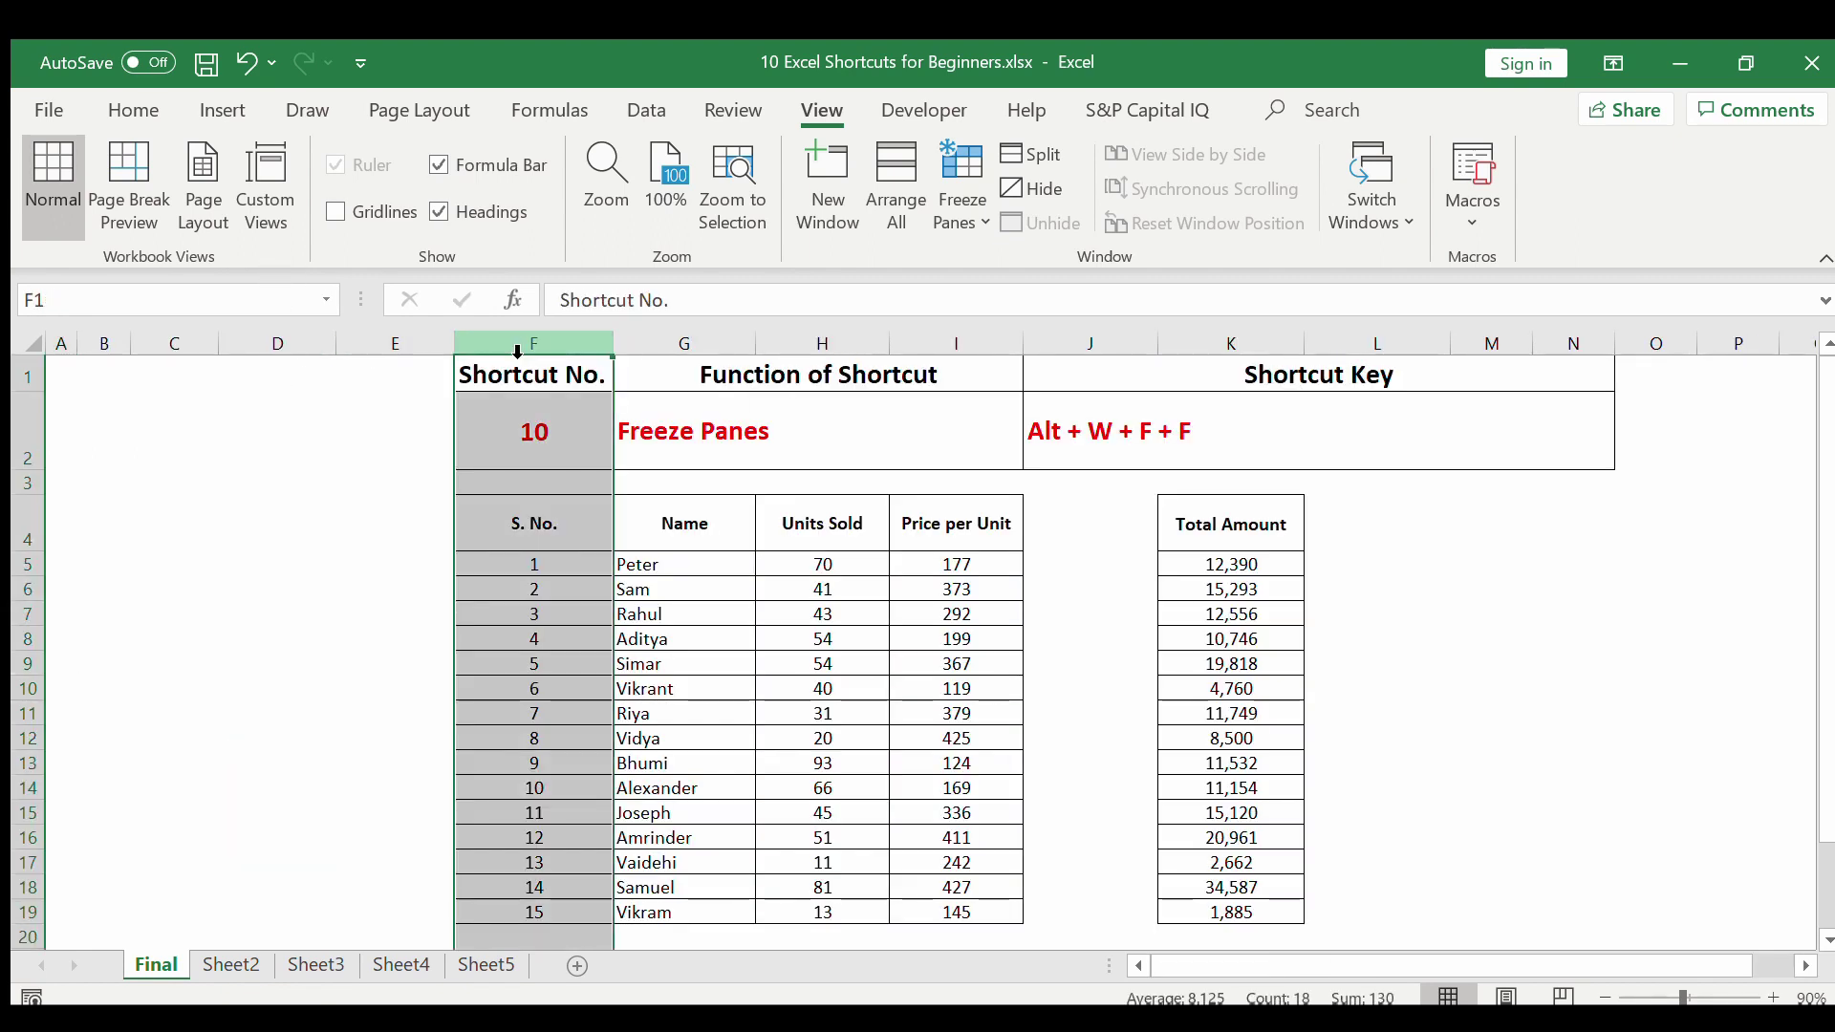
left_click(28, 522, "ctrl")
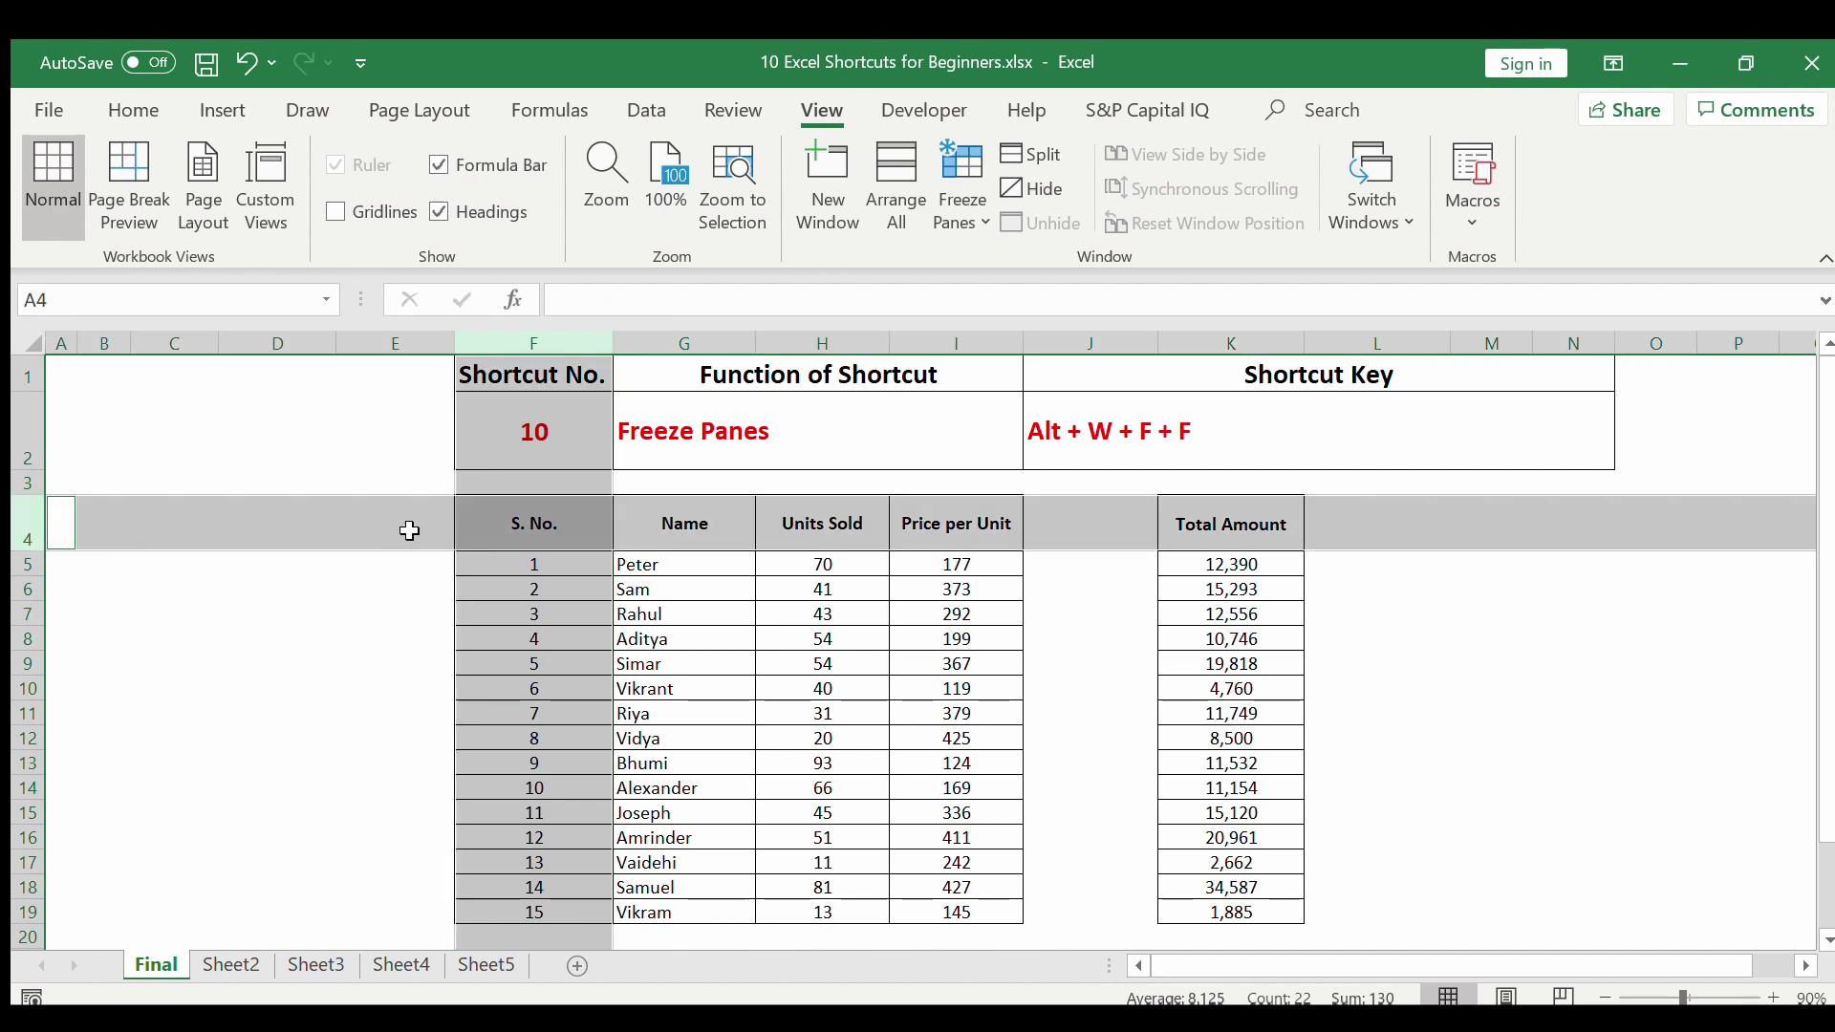
left_click(585, 541)
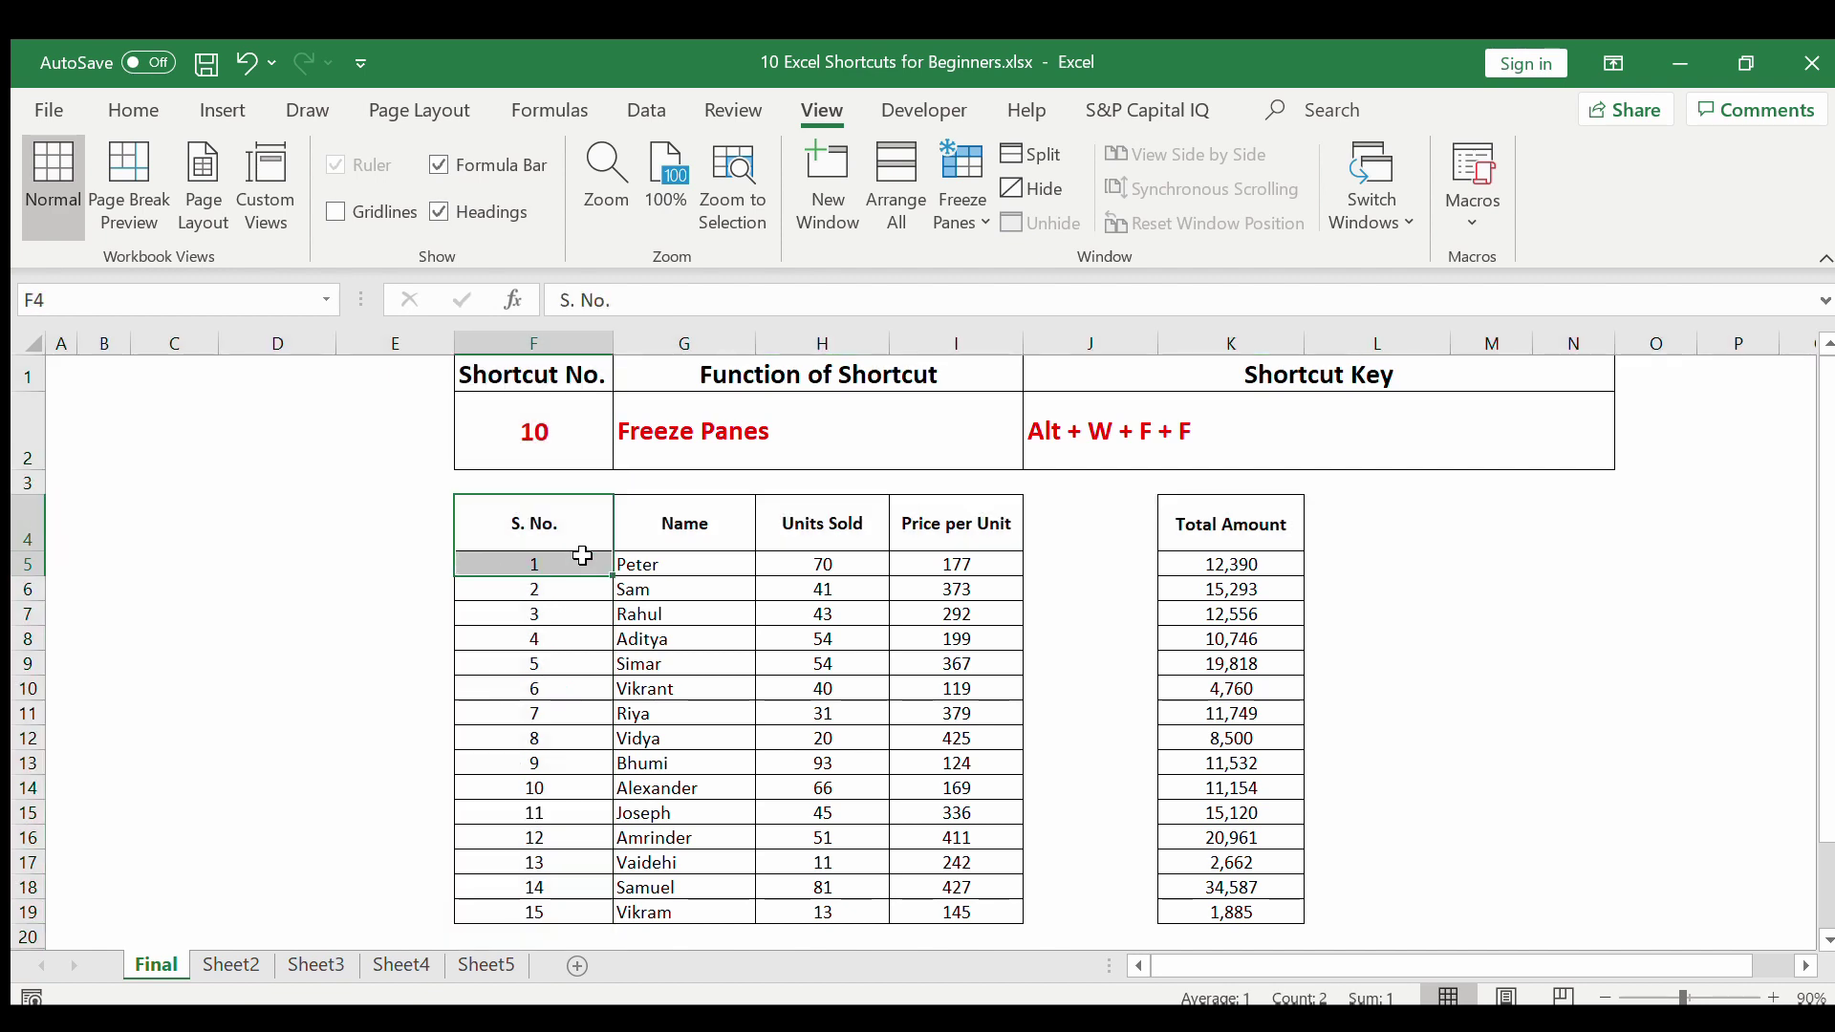
left_click(566, 353)
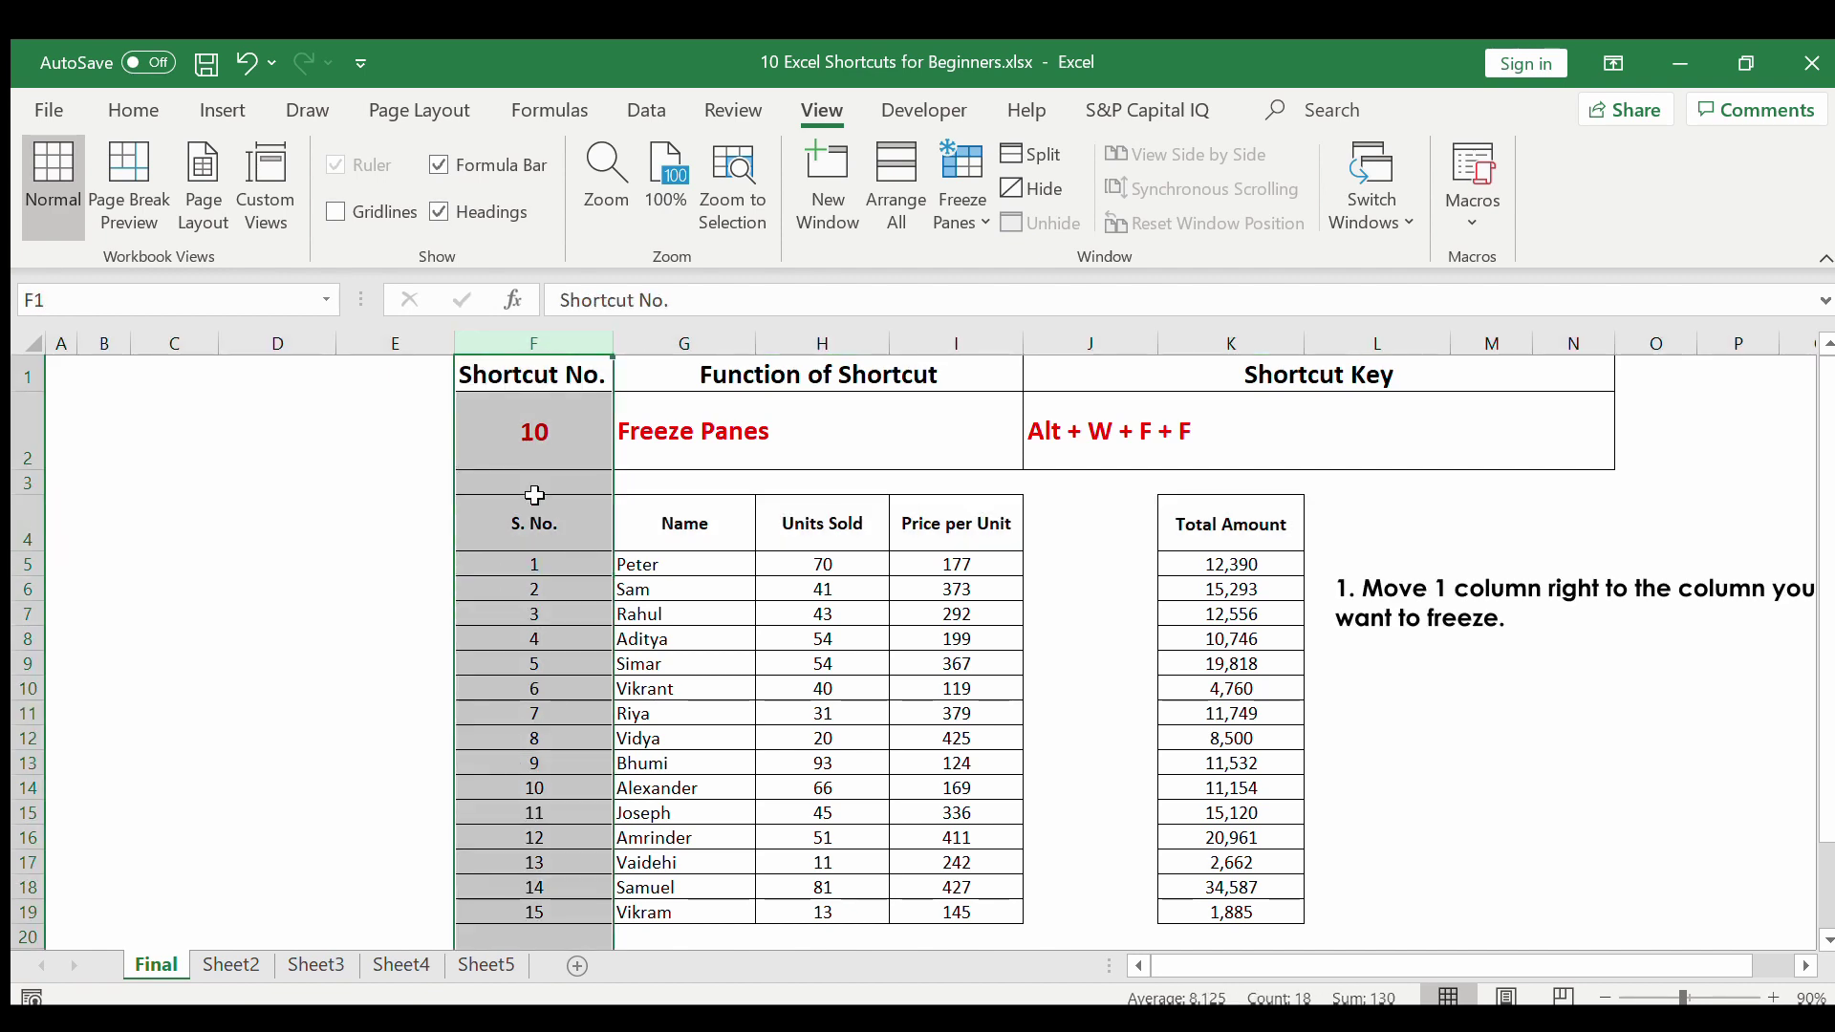
left_click(686, 361)
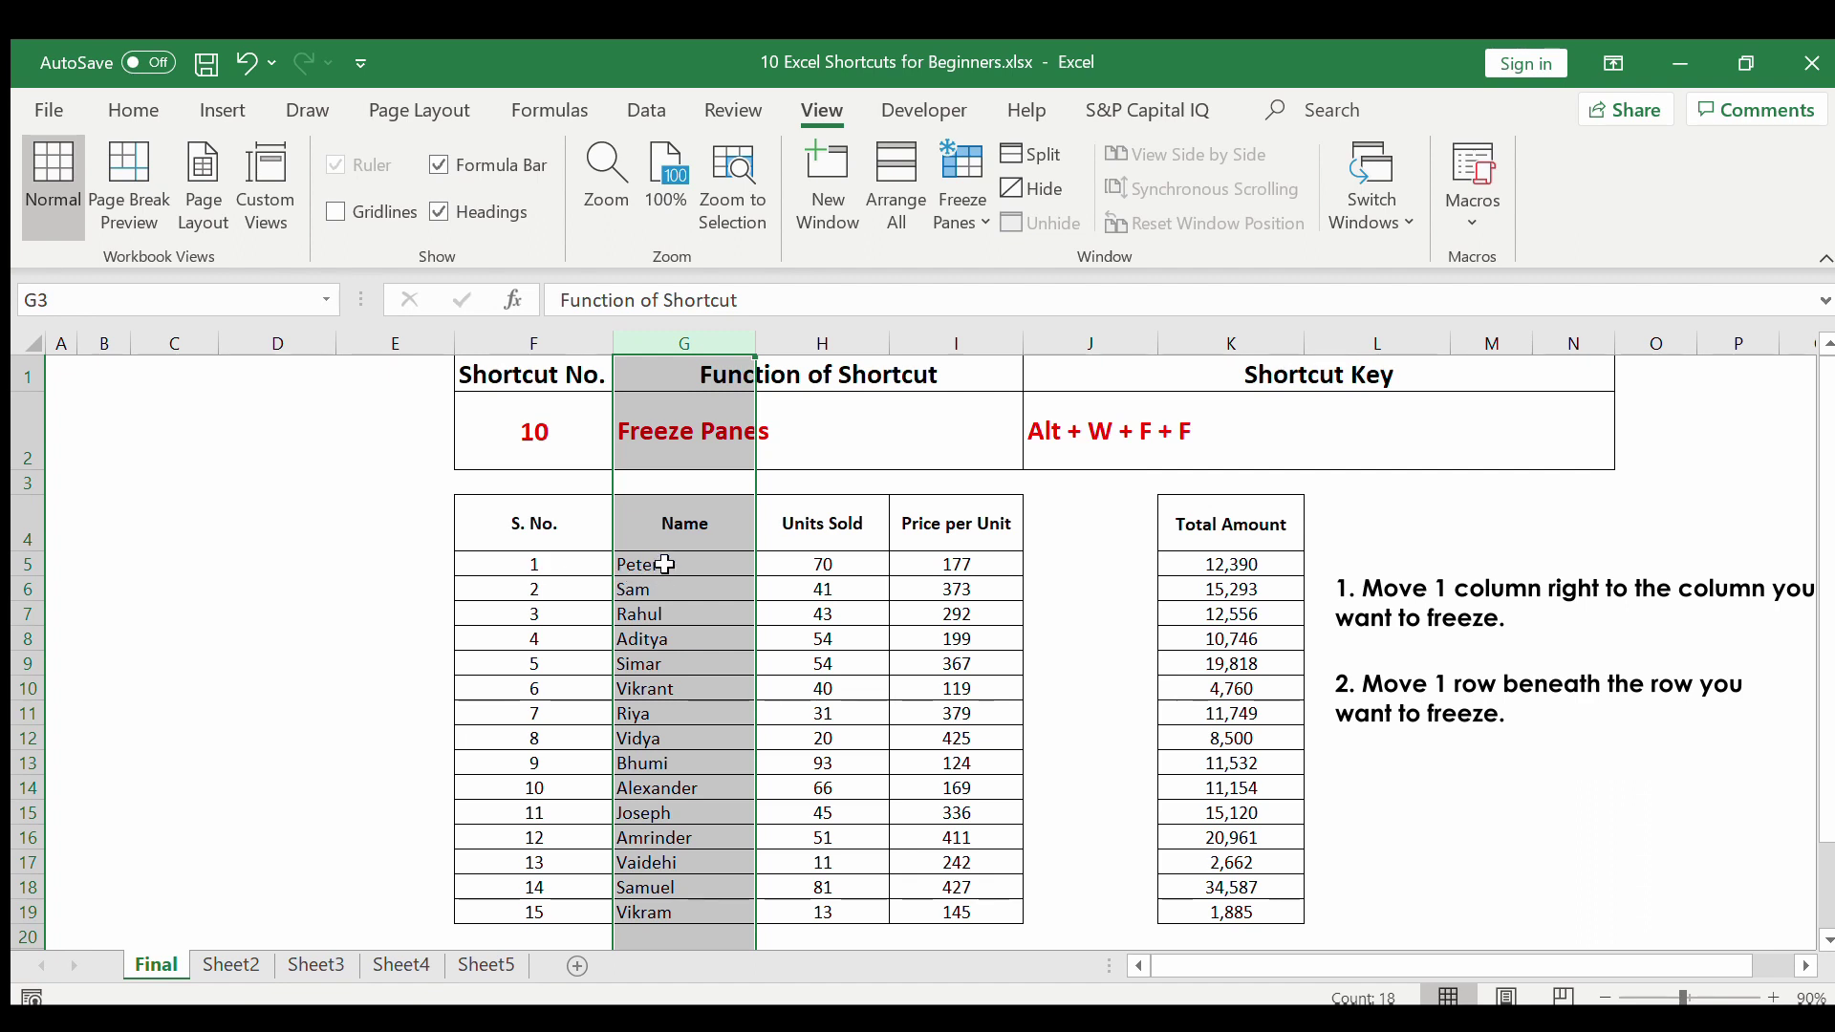
left_click(656, 565)
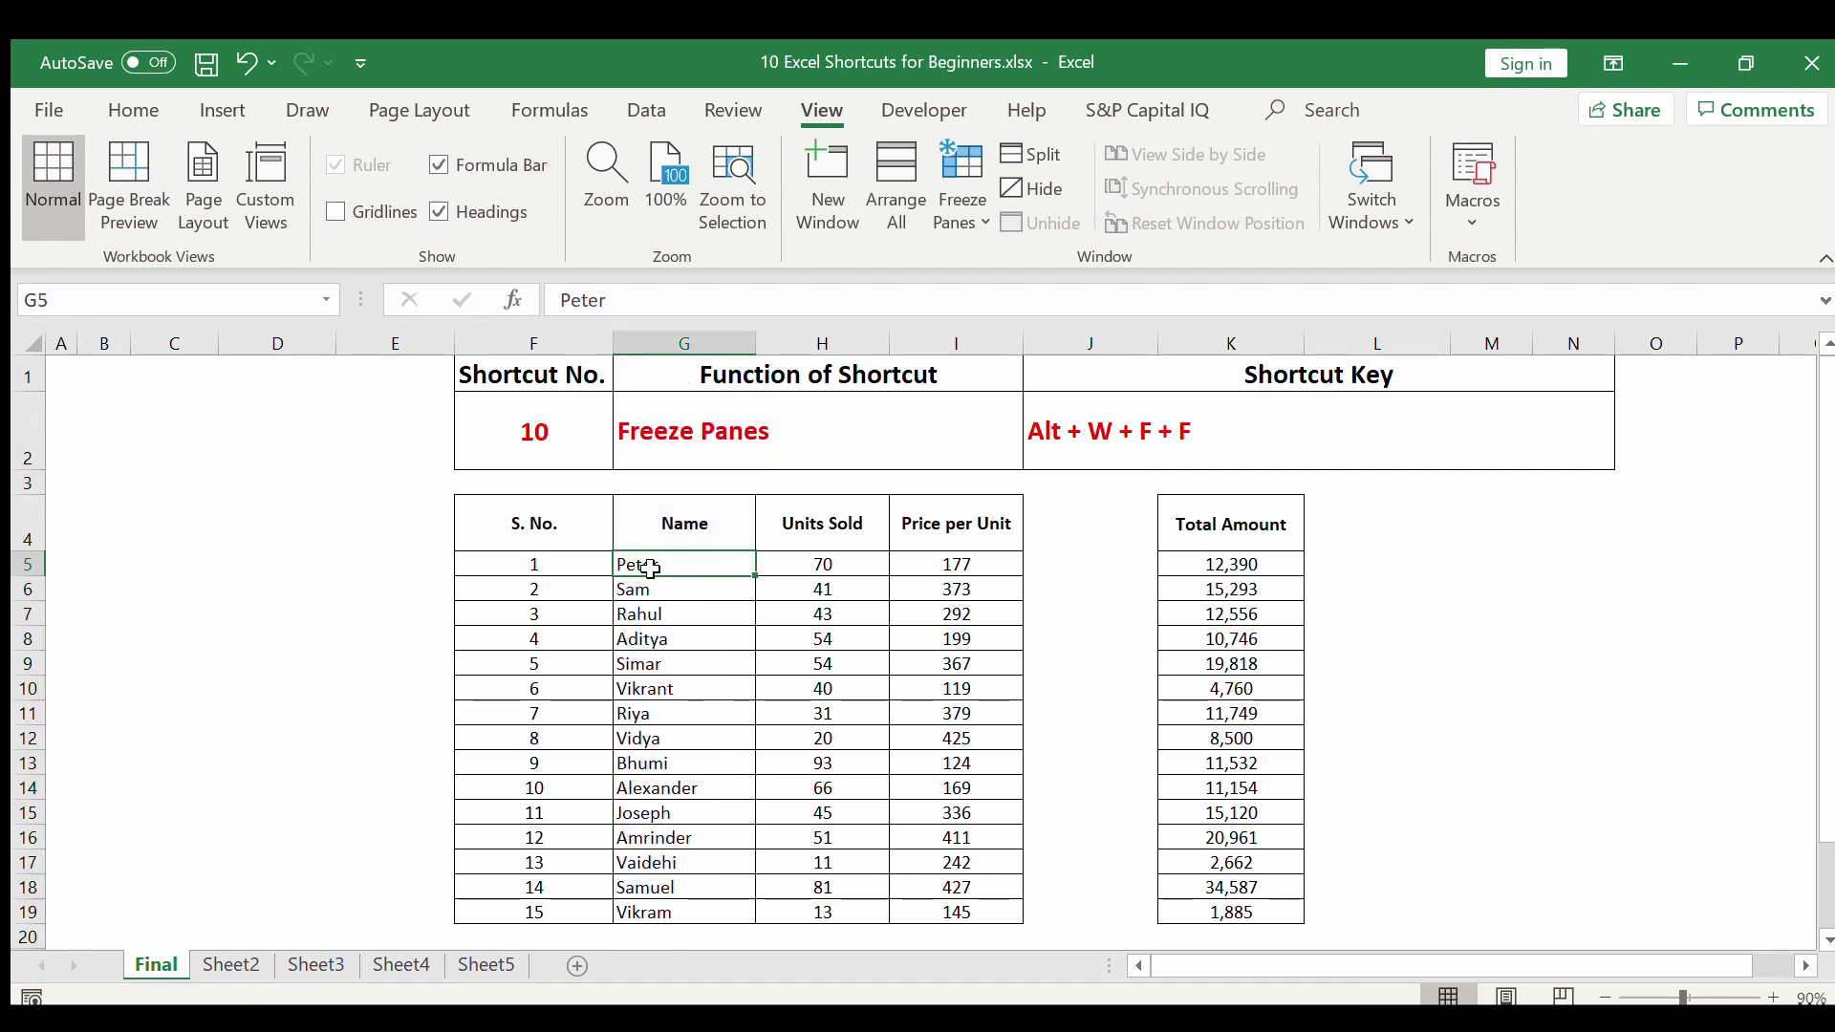
key("alt+w")
key("f")
key("f")
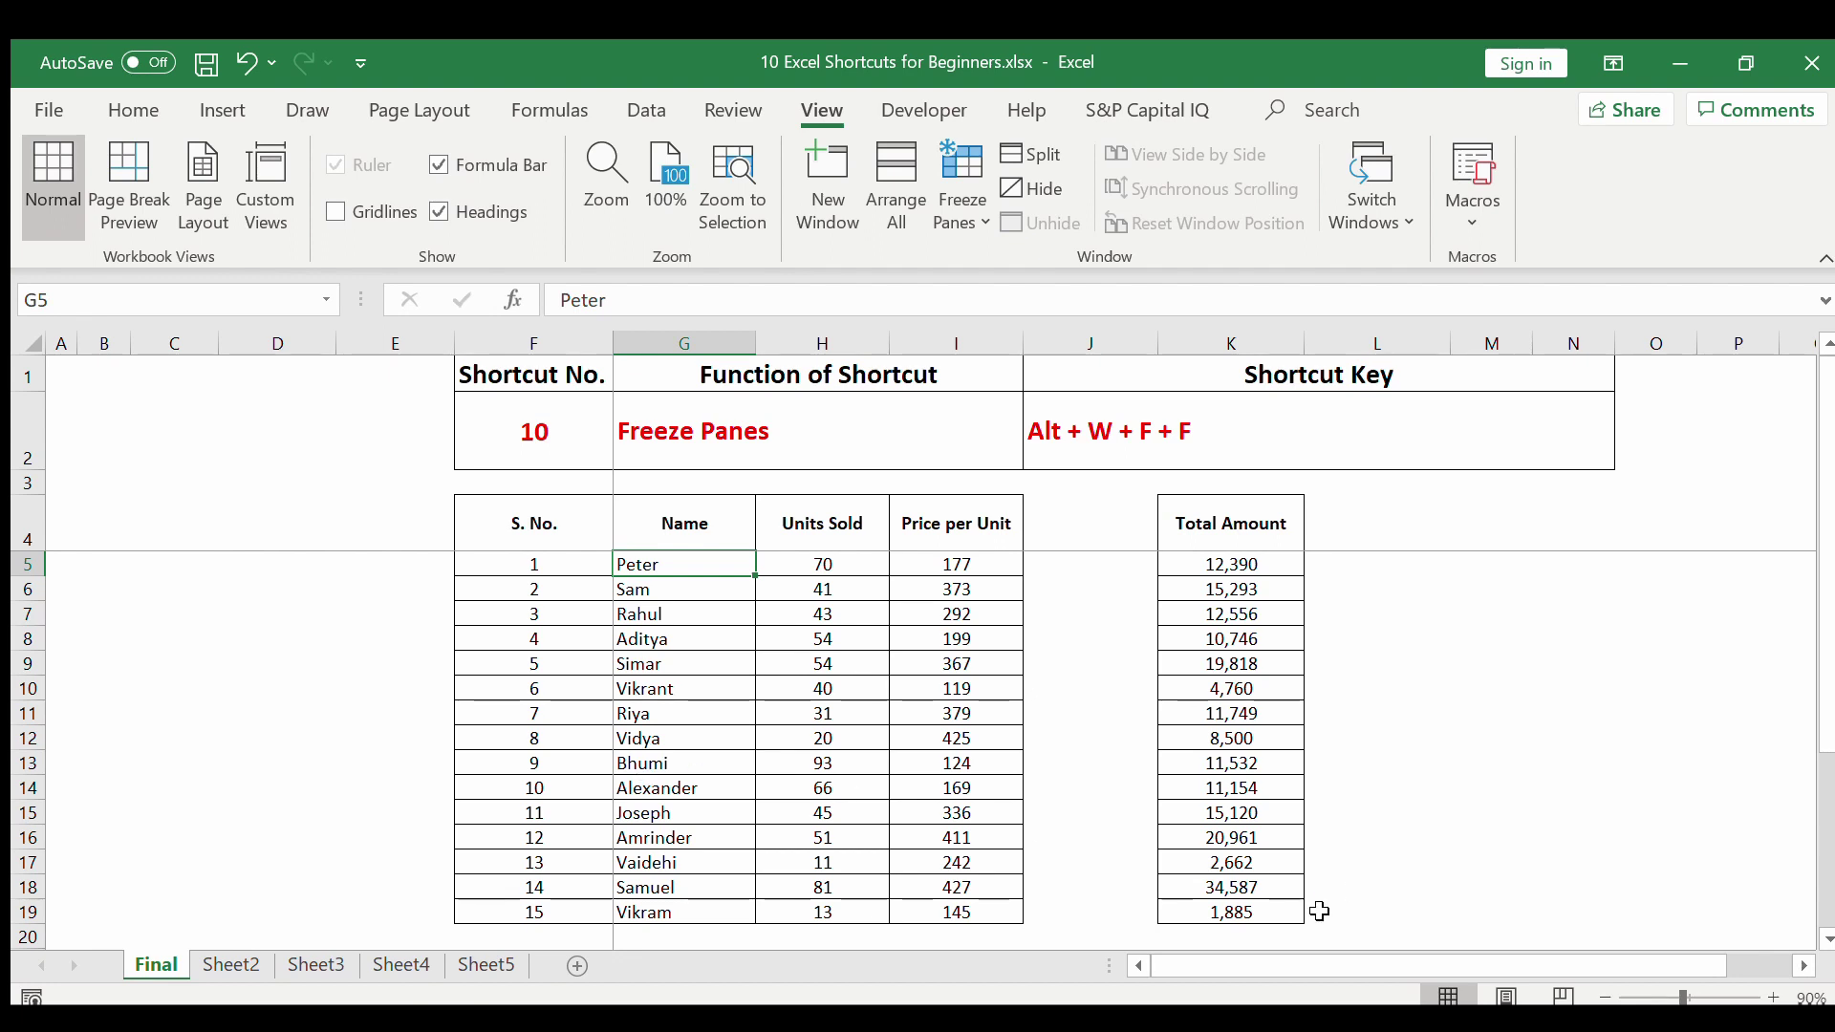
Check the frozen S. No. column by moving along row 5 to AB5 and back to E5.
key("Right")
key("Right")
key("Right")
key("Right")
key("Right")
key("Right")
key("Right")
key("Right")
key("Right")
key("Right")
key("Right")
key("Right")
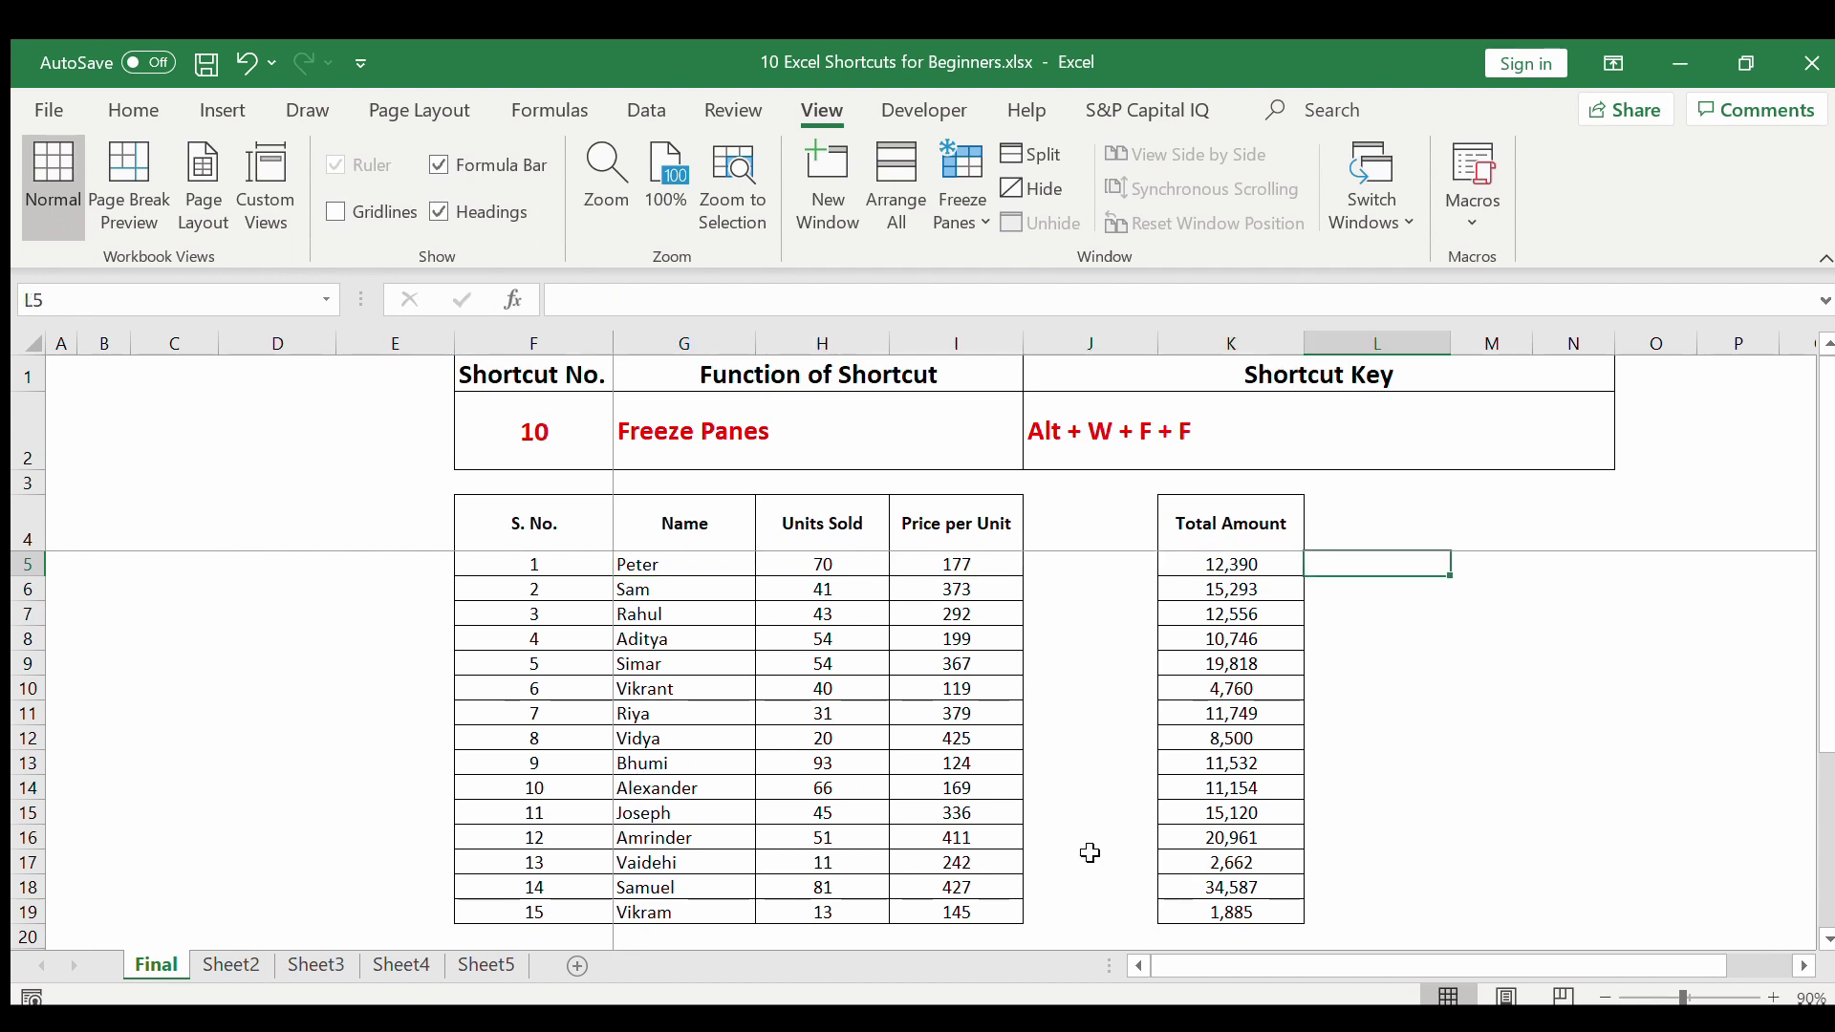
key("Right")
key("Right")
key("Right")
key("Right")
key("Right")
key("Right")
key("Right")
key("Right")
key("Right")
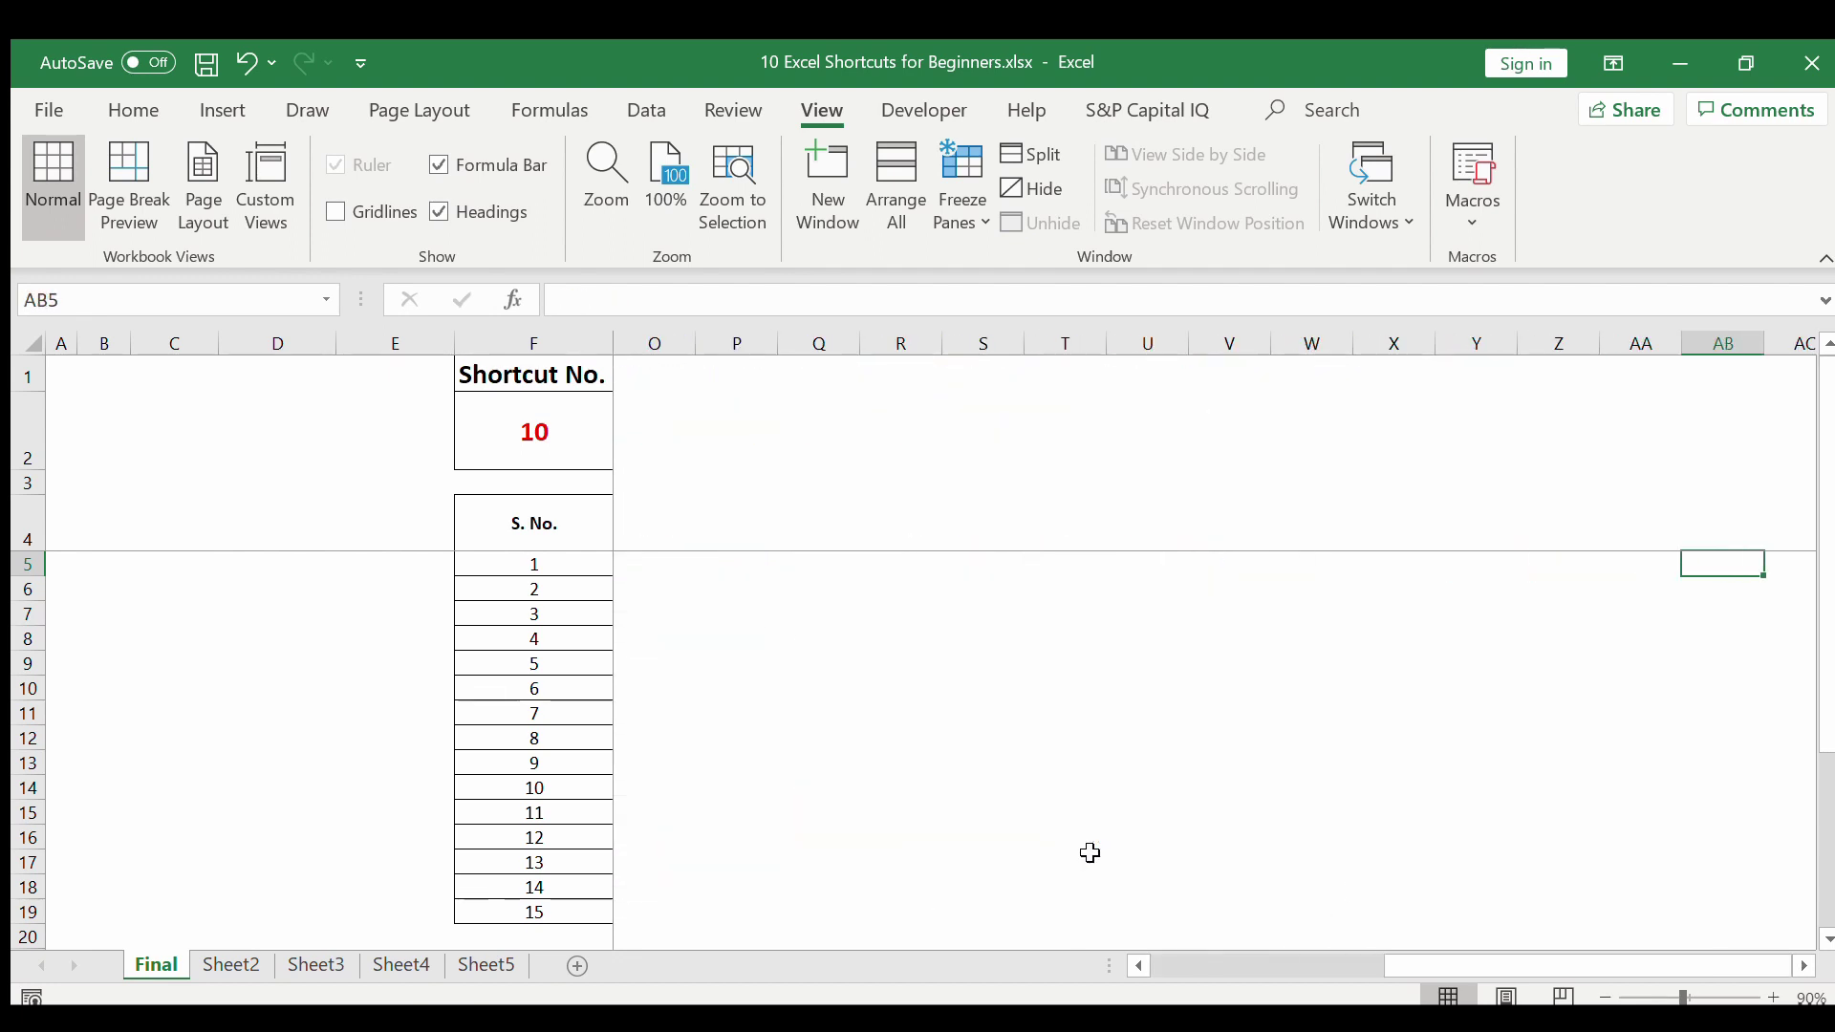
key("ctrl+Left")
key("ctrl+Left")
key("ctrl+Left")
key("Left")
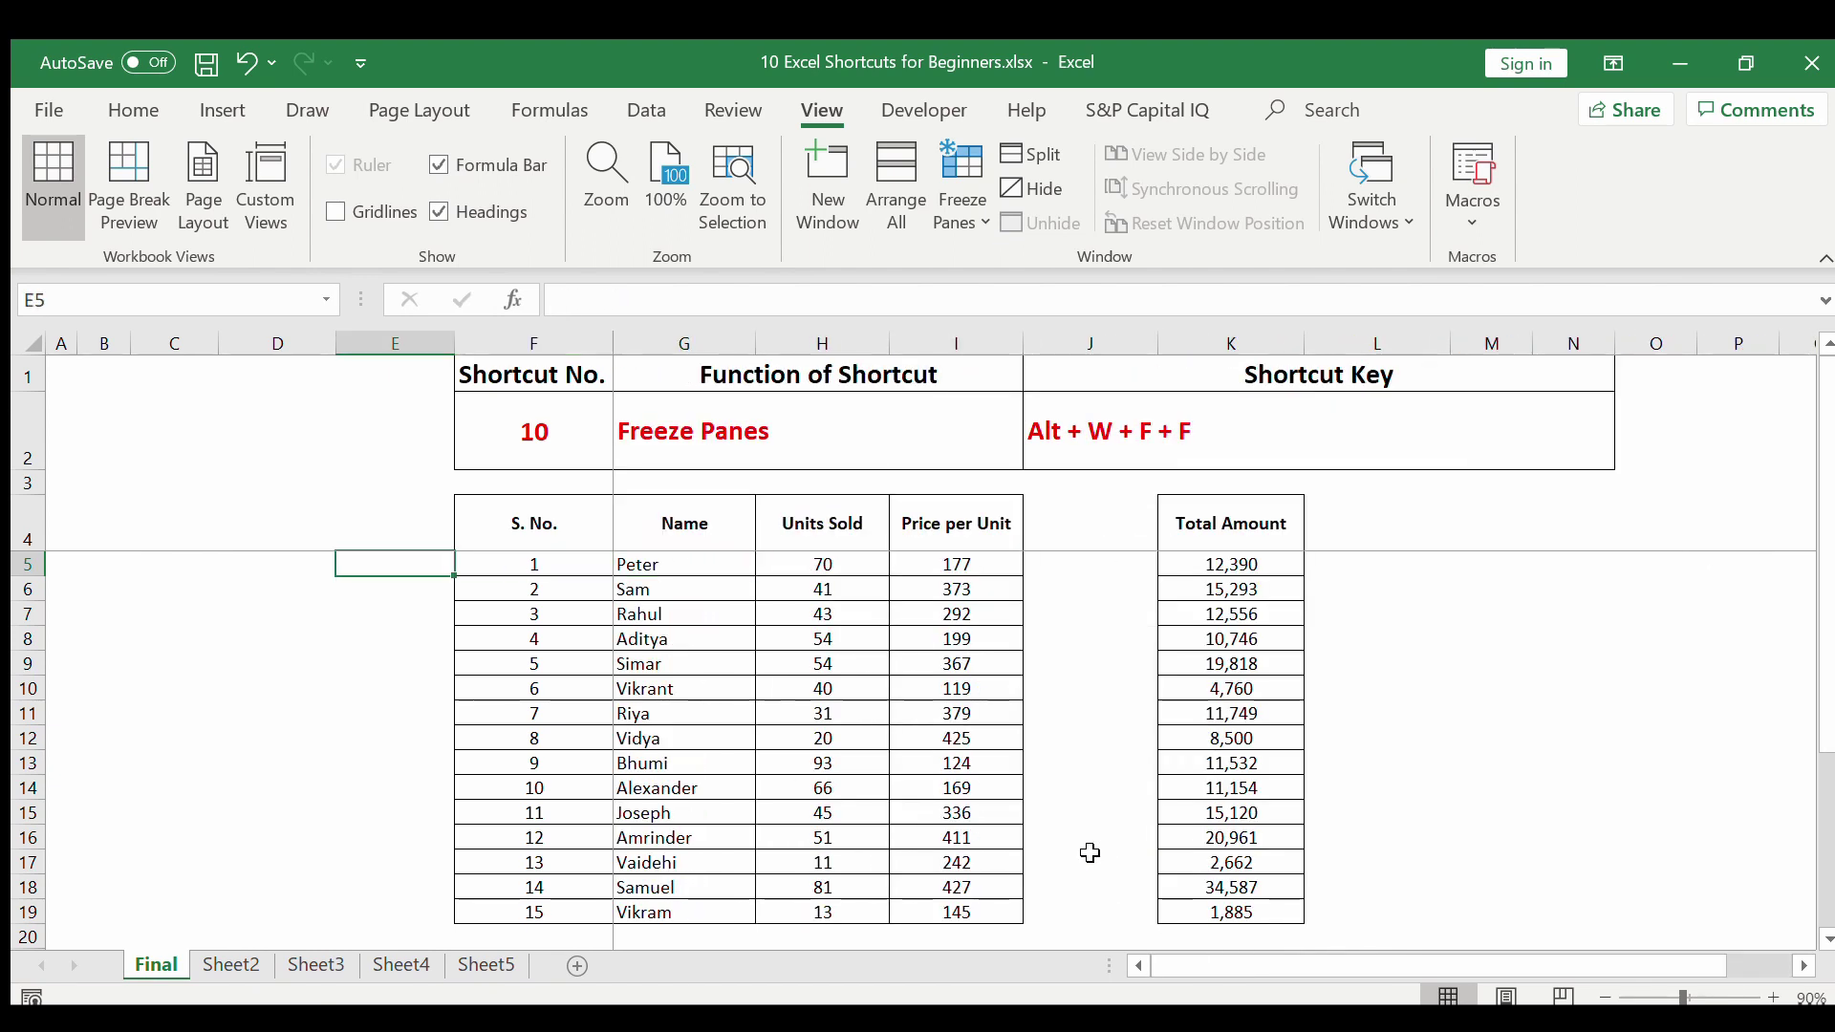
Check the frozen header rows by moving down column H to H34, and return to cell G5.
key("Right")
key("Right")
key("Right")
key("Down")
key("Down")
key("Down")
key("Down")
key("Down")
key("Down")
key("Down")
key("Down")
key("Down")
key("Down")
key("Down")
key("Down")
key("Down")
key("Down")
key("Down")
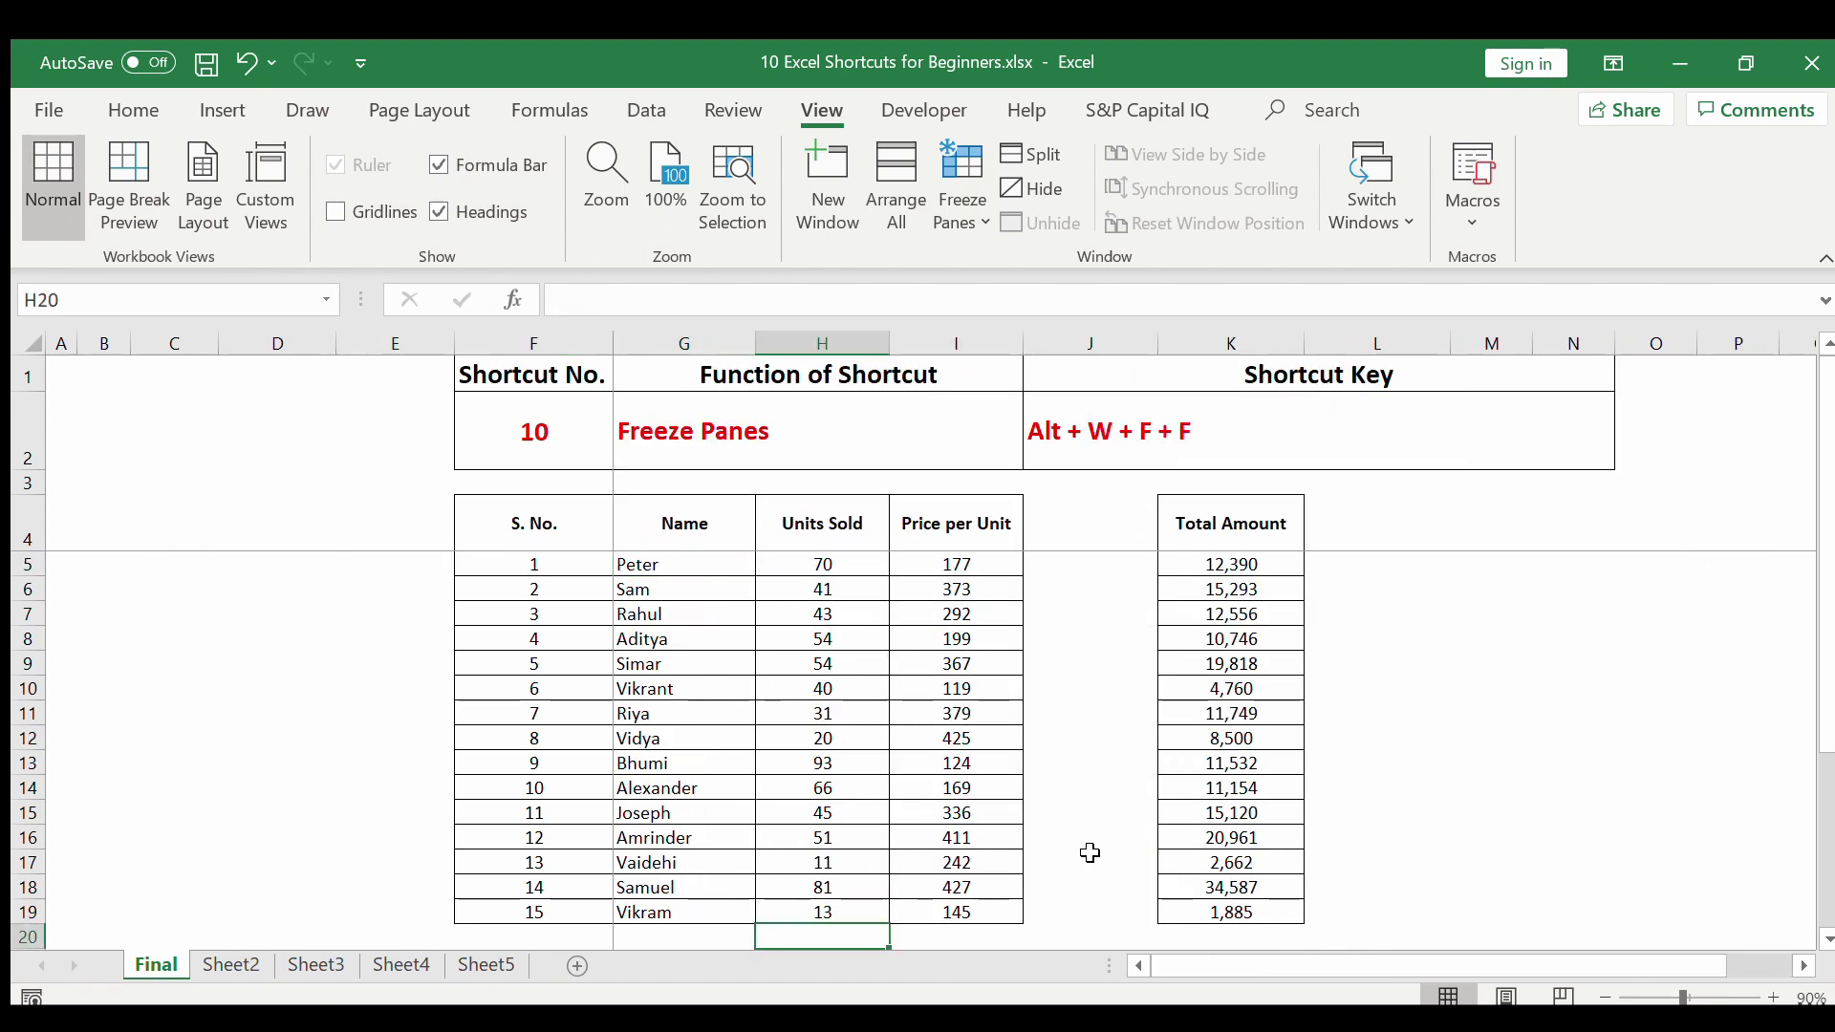
key("Down")
key("Down")
key("Down")
key("Down")
key("Down")
key("Down")
key("Down")
key("Down")
key("Down")
key("Down")
key("Down")
key("Down")
key("Down")
key("Down")
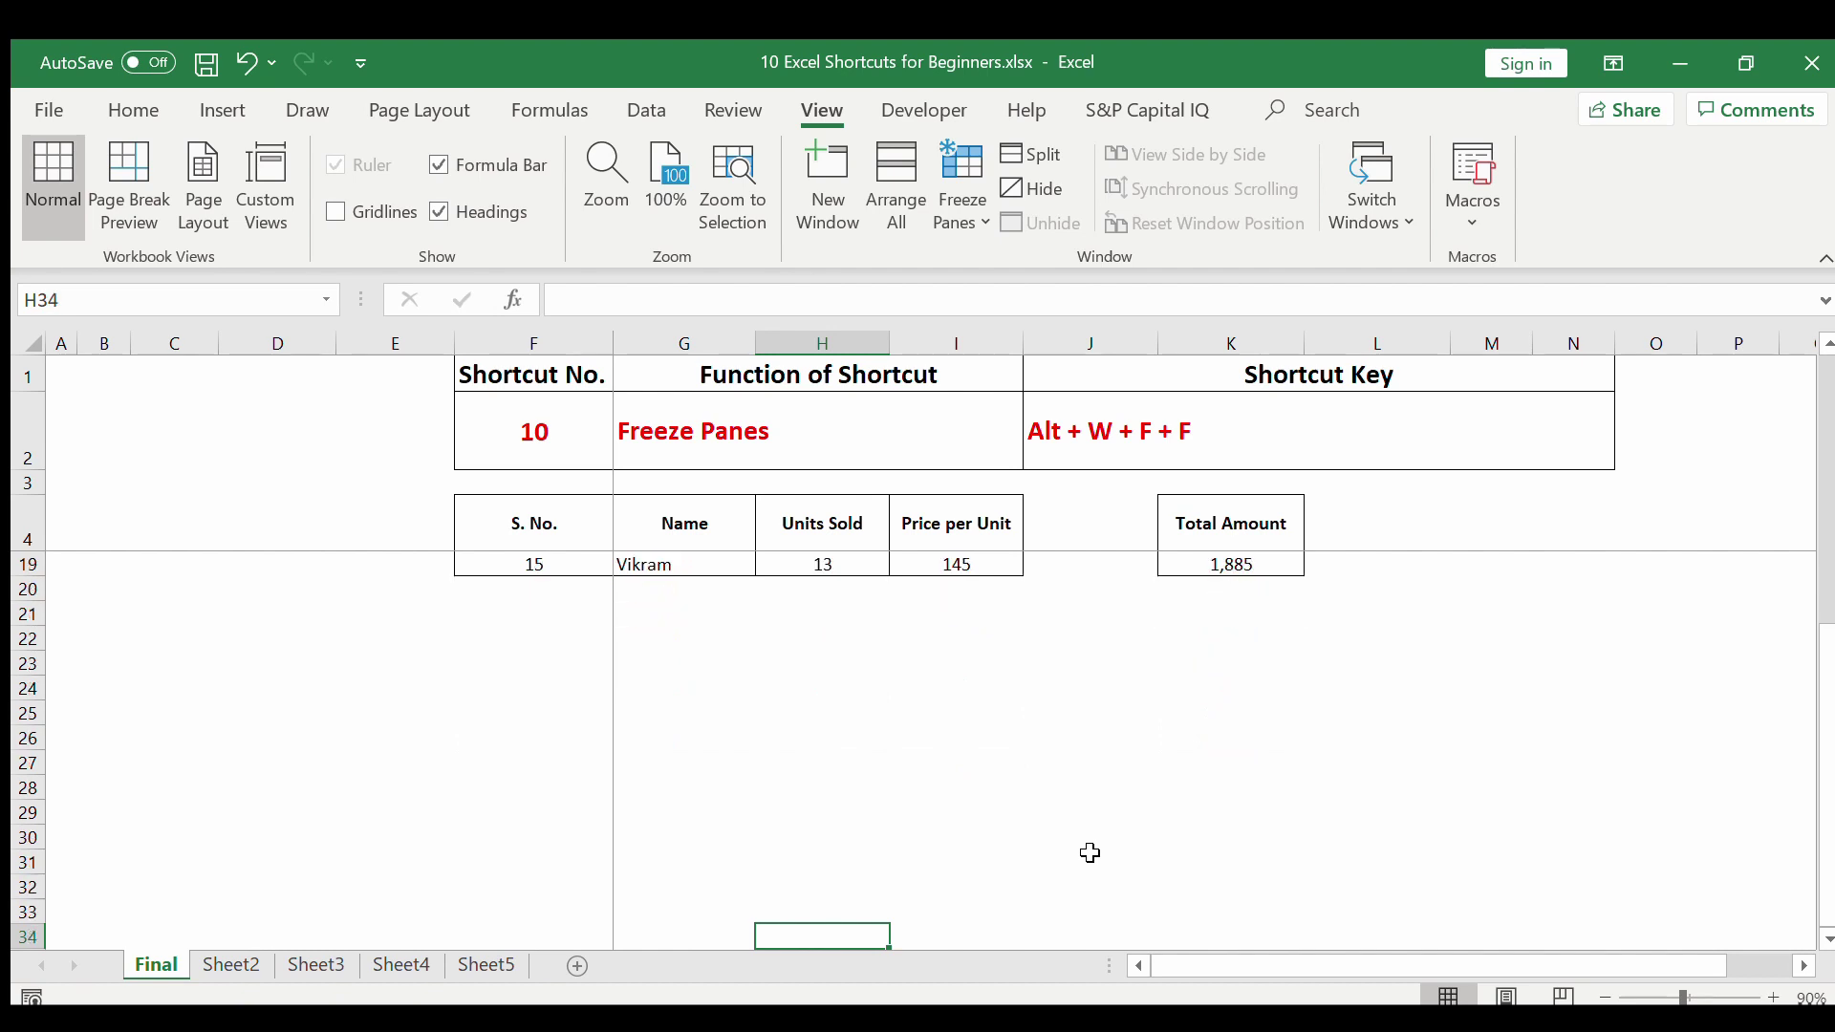
key("Up")
key("Up")
key("Up")
key("Up")
key("Up")
key("Up")
key("Up")
key("Up")
key("Up")
key("Up")
key("Up")
key("Up")
key("Up")
key("Up")
key("Up")
key("Up")
key("Up")
key("Up")
key("Up")
key("Up")
key("Down")
key("Down")
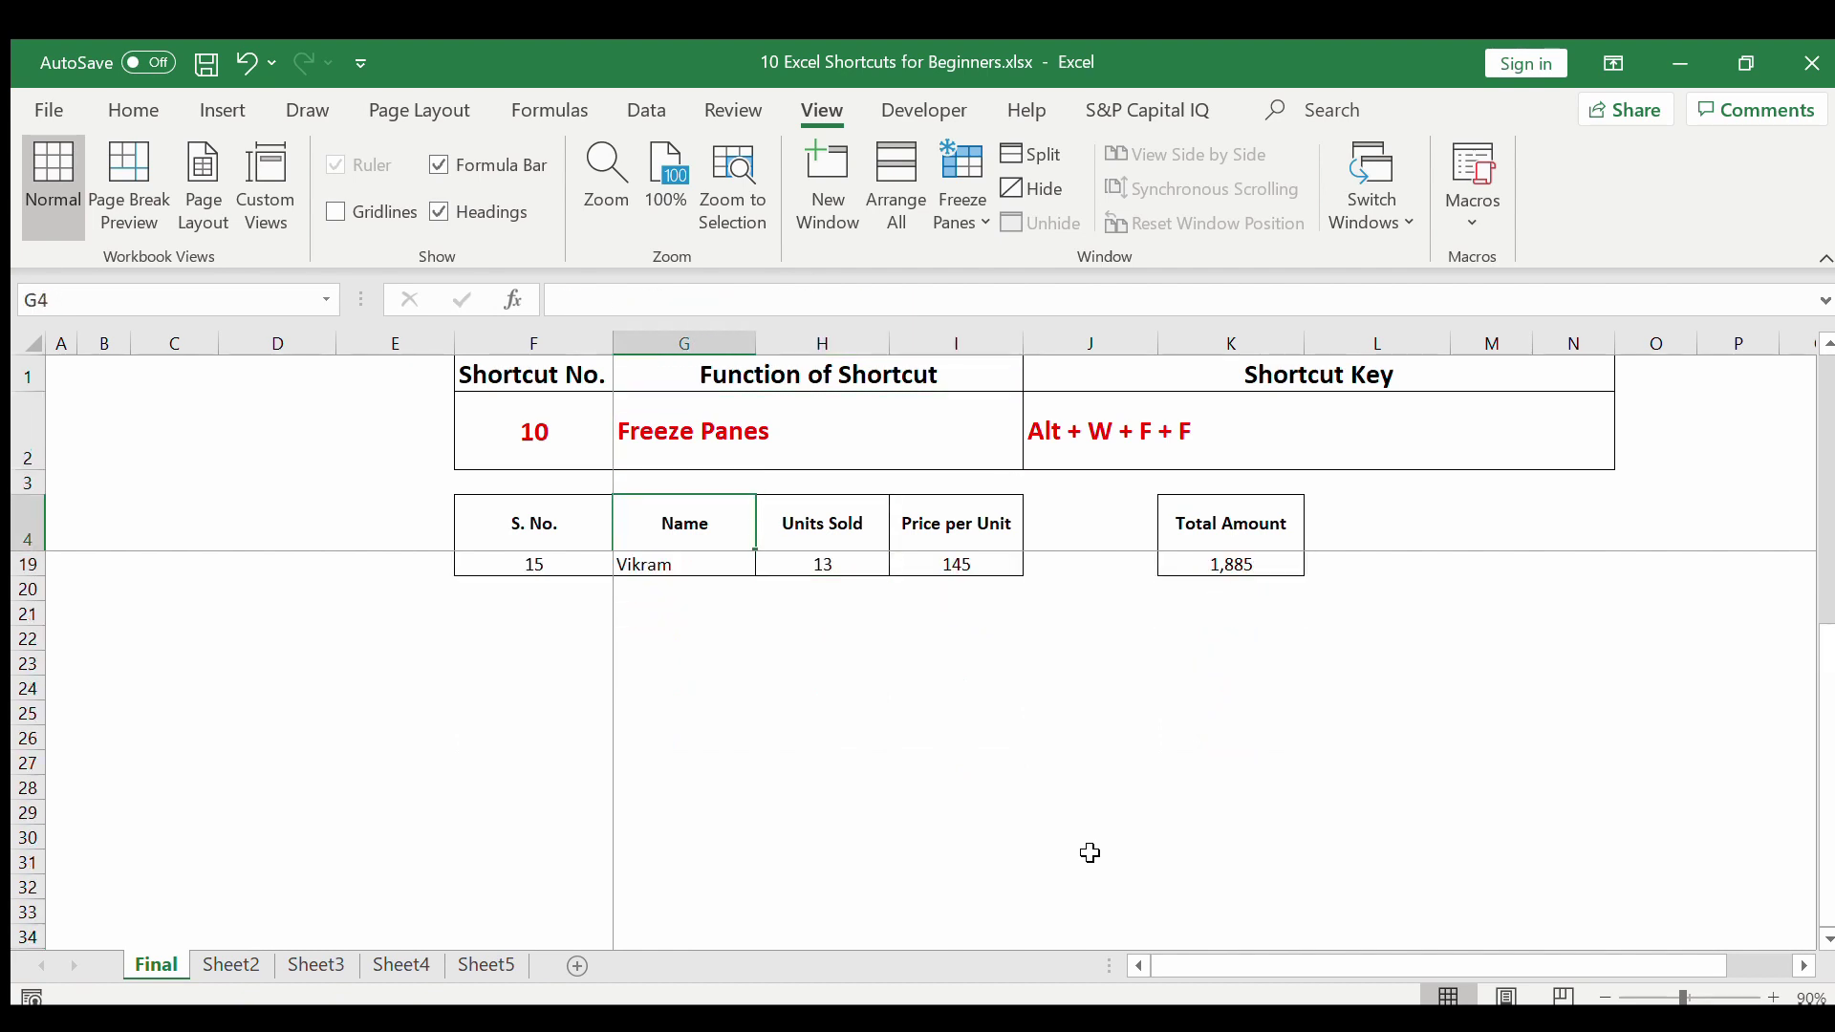
key("Down")
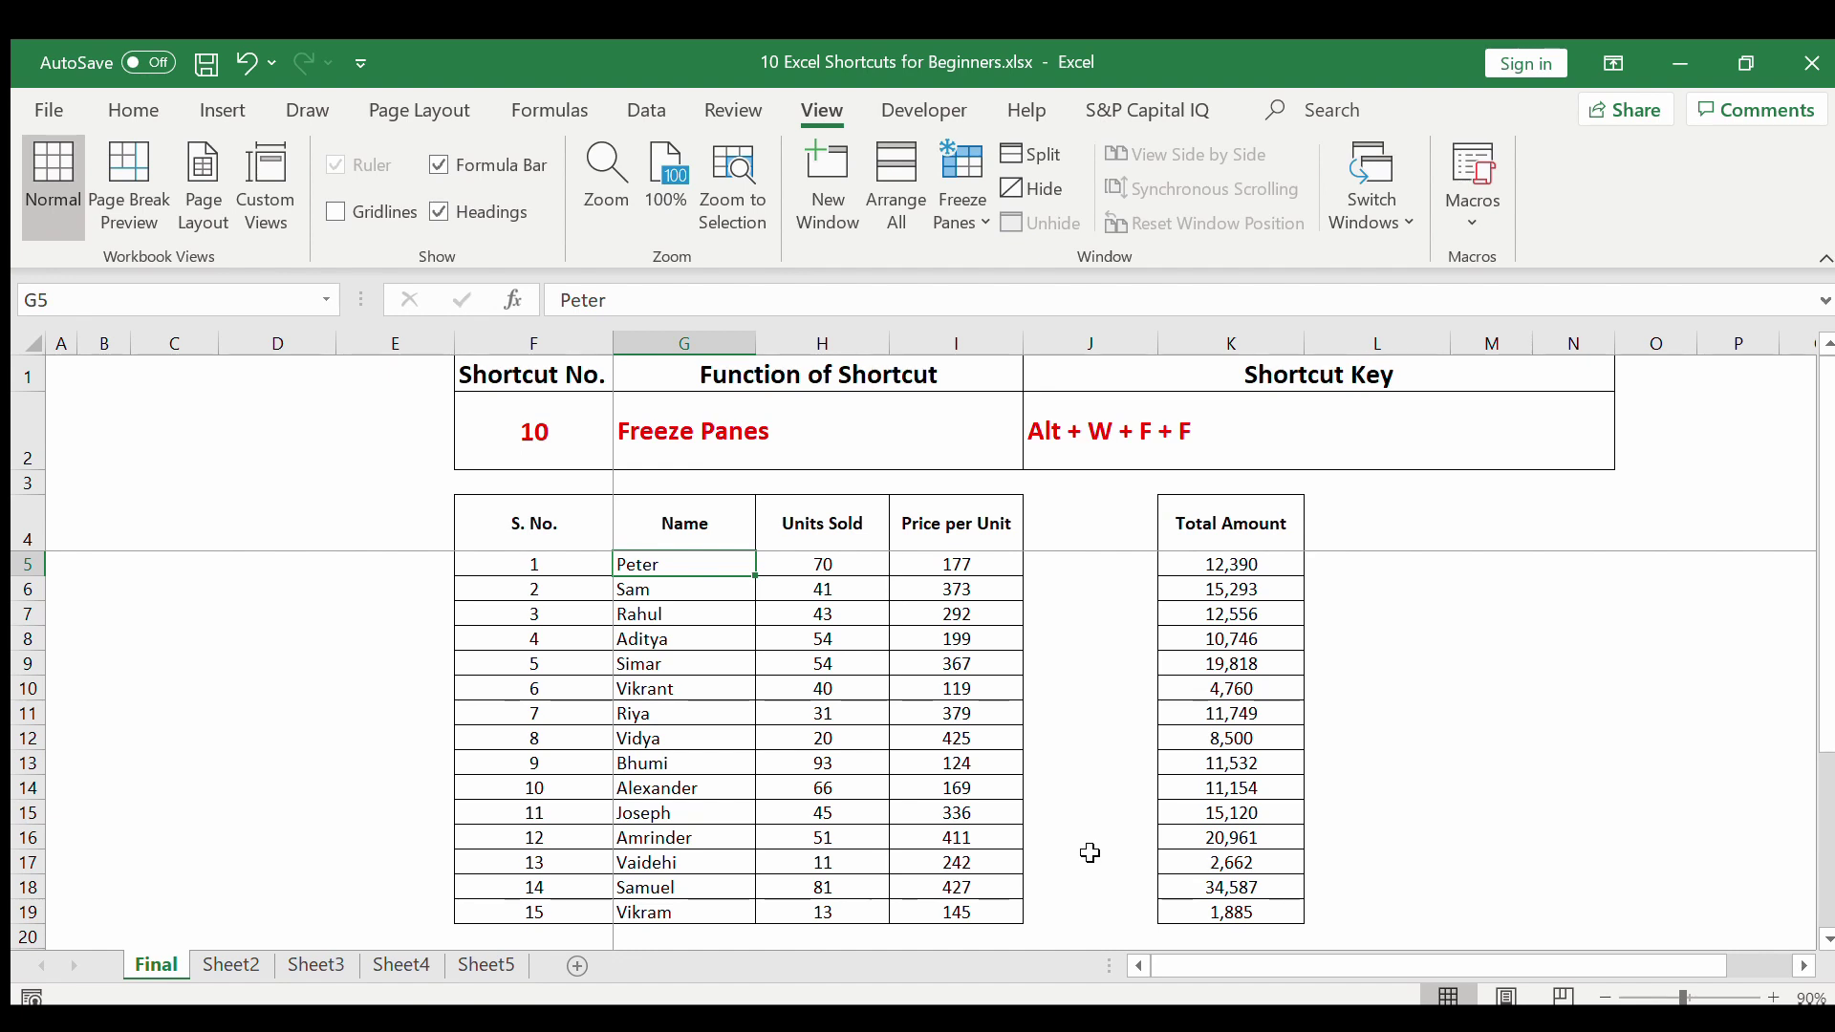
Unfreeze the panes on the sales table sheet.
key("alt+w")
key("f")
key("f")
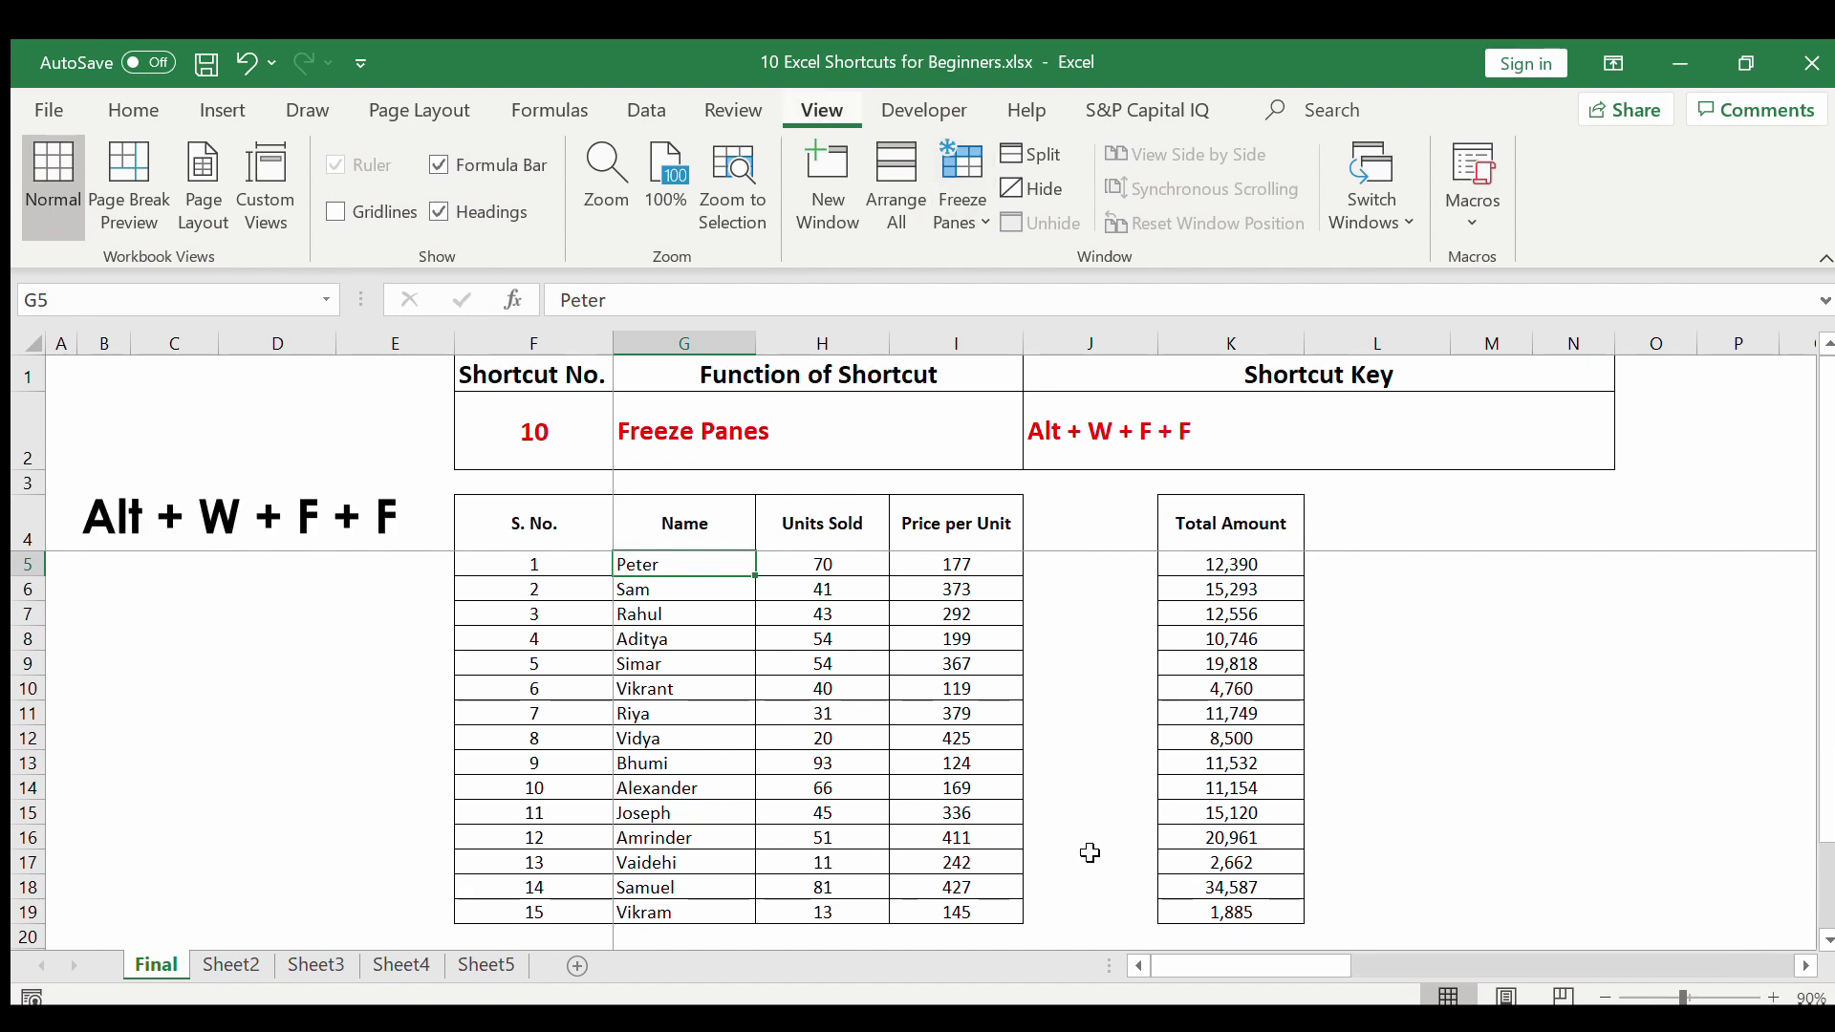
key("Down")
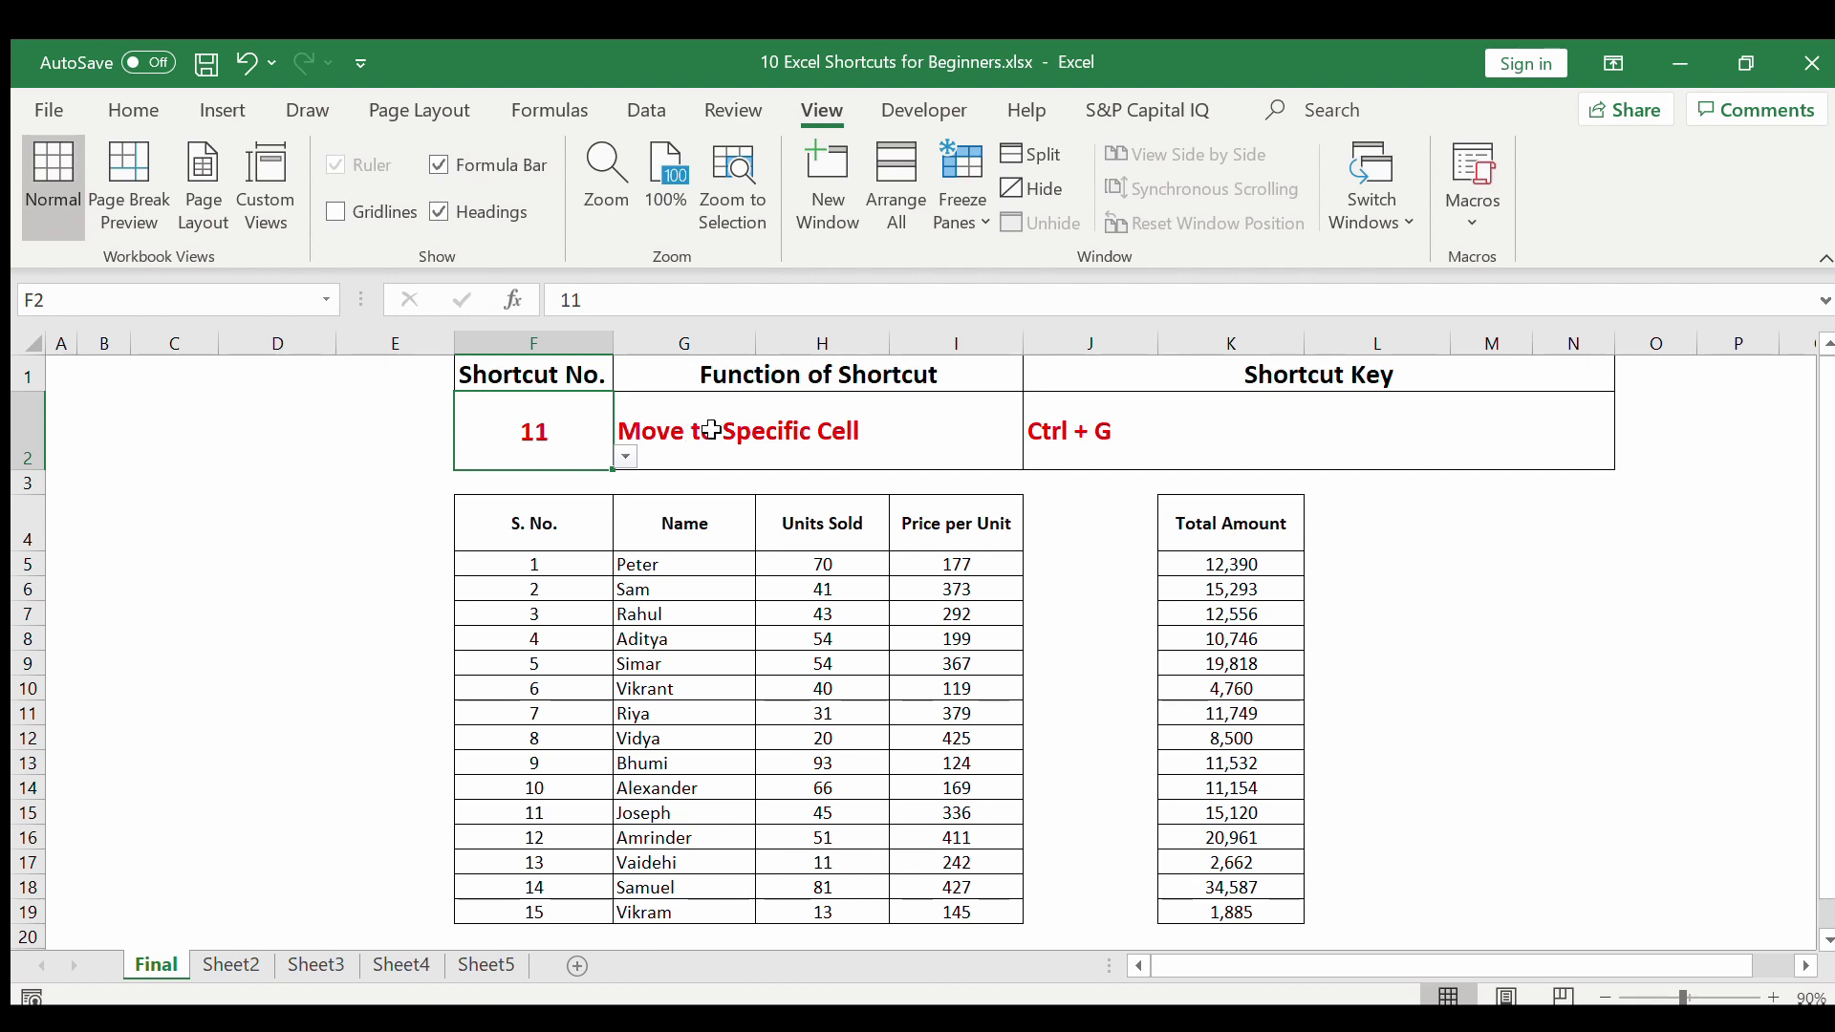
Select the S. No. header and cell I10, and move along row 10 past the table to X10.
left_click(573, 545)
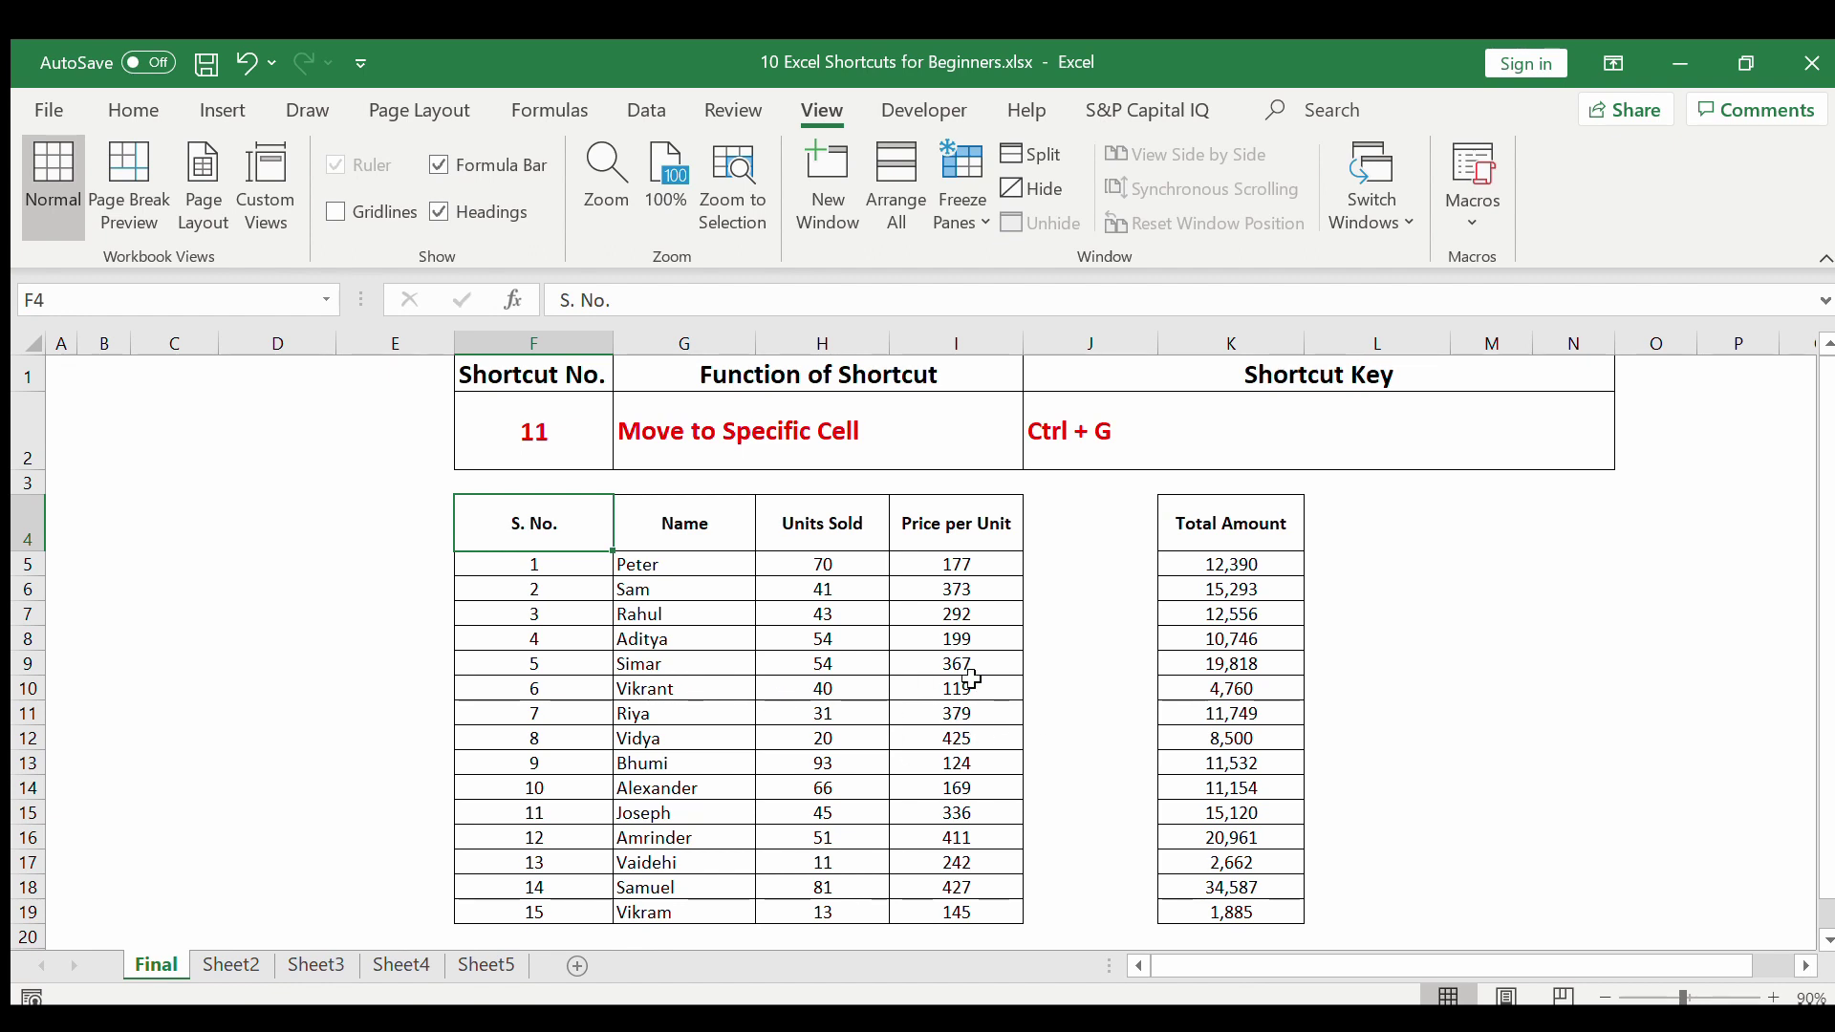
left_click(977, 678)
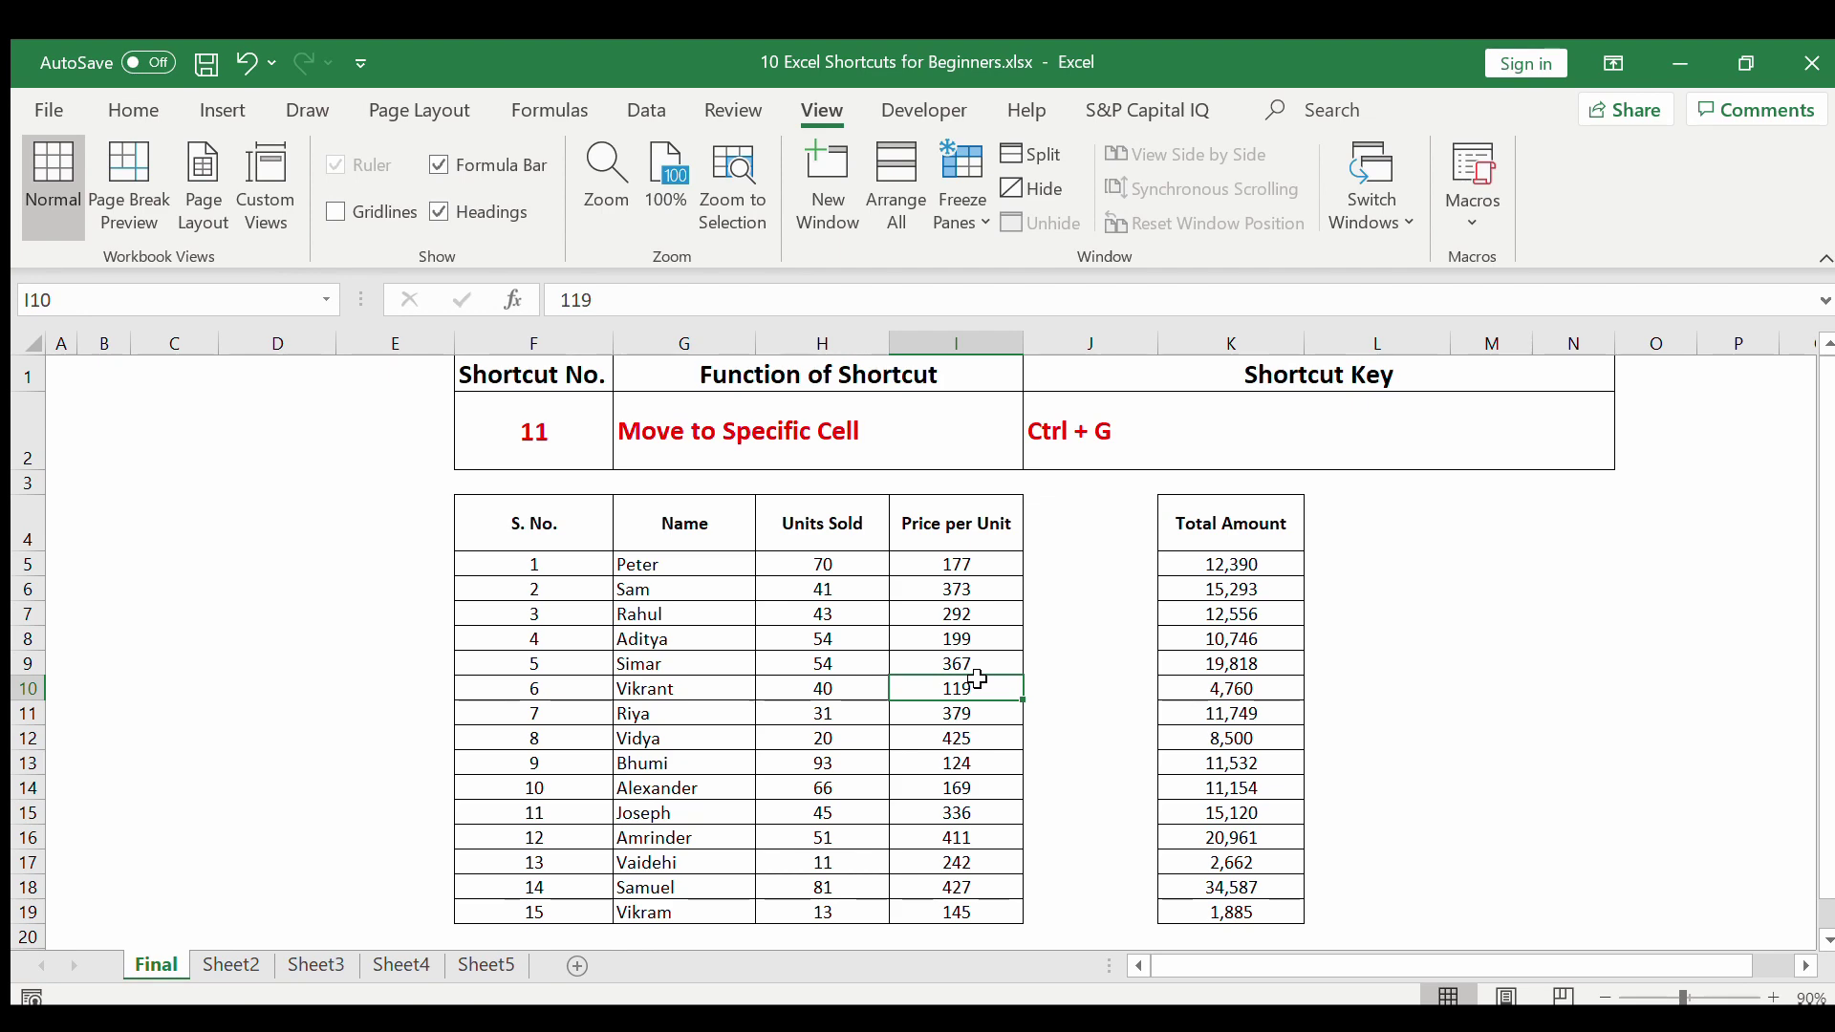
key("Right")
key("Right")
key("Right")
key("Right")
key("Right")
key("Right")
key("Right")
key("Right")
key("Right")
key("Right")
key("Right")
key("Right")
key("Right")
key("Right")
key("Right")
key("Right")
key("Right")
key("Right")
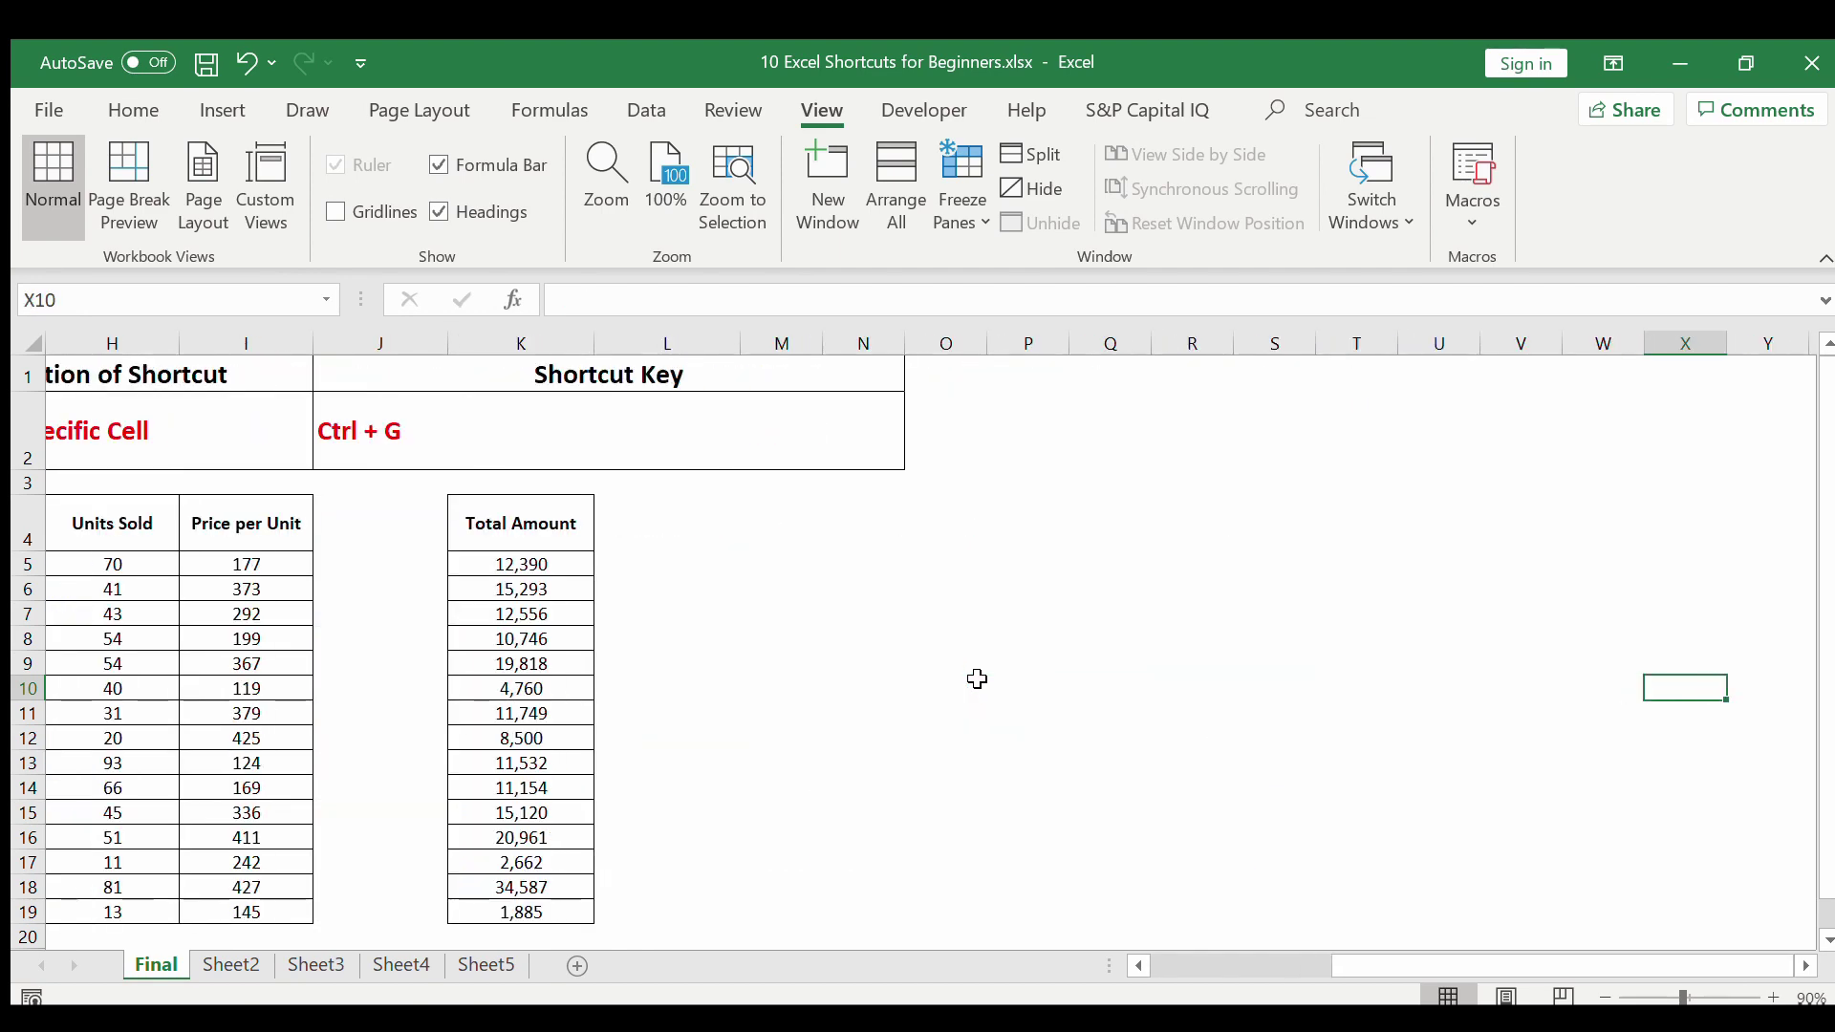
Check scrolling with the panes unfrozen by moving beyond the table to AA28, and return to cell A1.
key("Down")
key("Down")
key("Down")
key("Down")
key("Down")
key("Down")
key("Down")
key("Down")
key("Down")
key("Down")
key("Down")
key("Down")
key("Down")
key("Down")
key("Down")
key("Down")
key("Down")
key("Down")
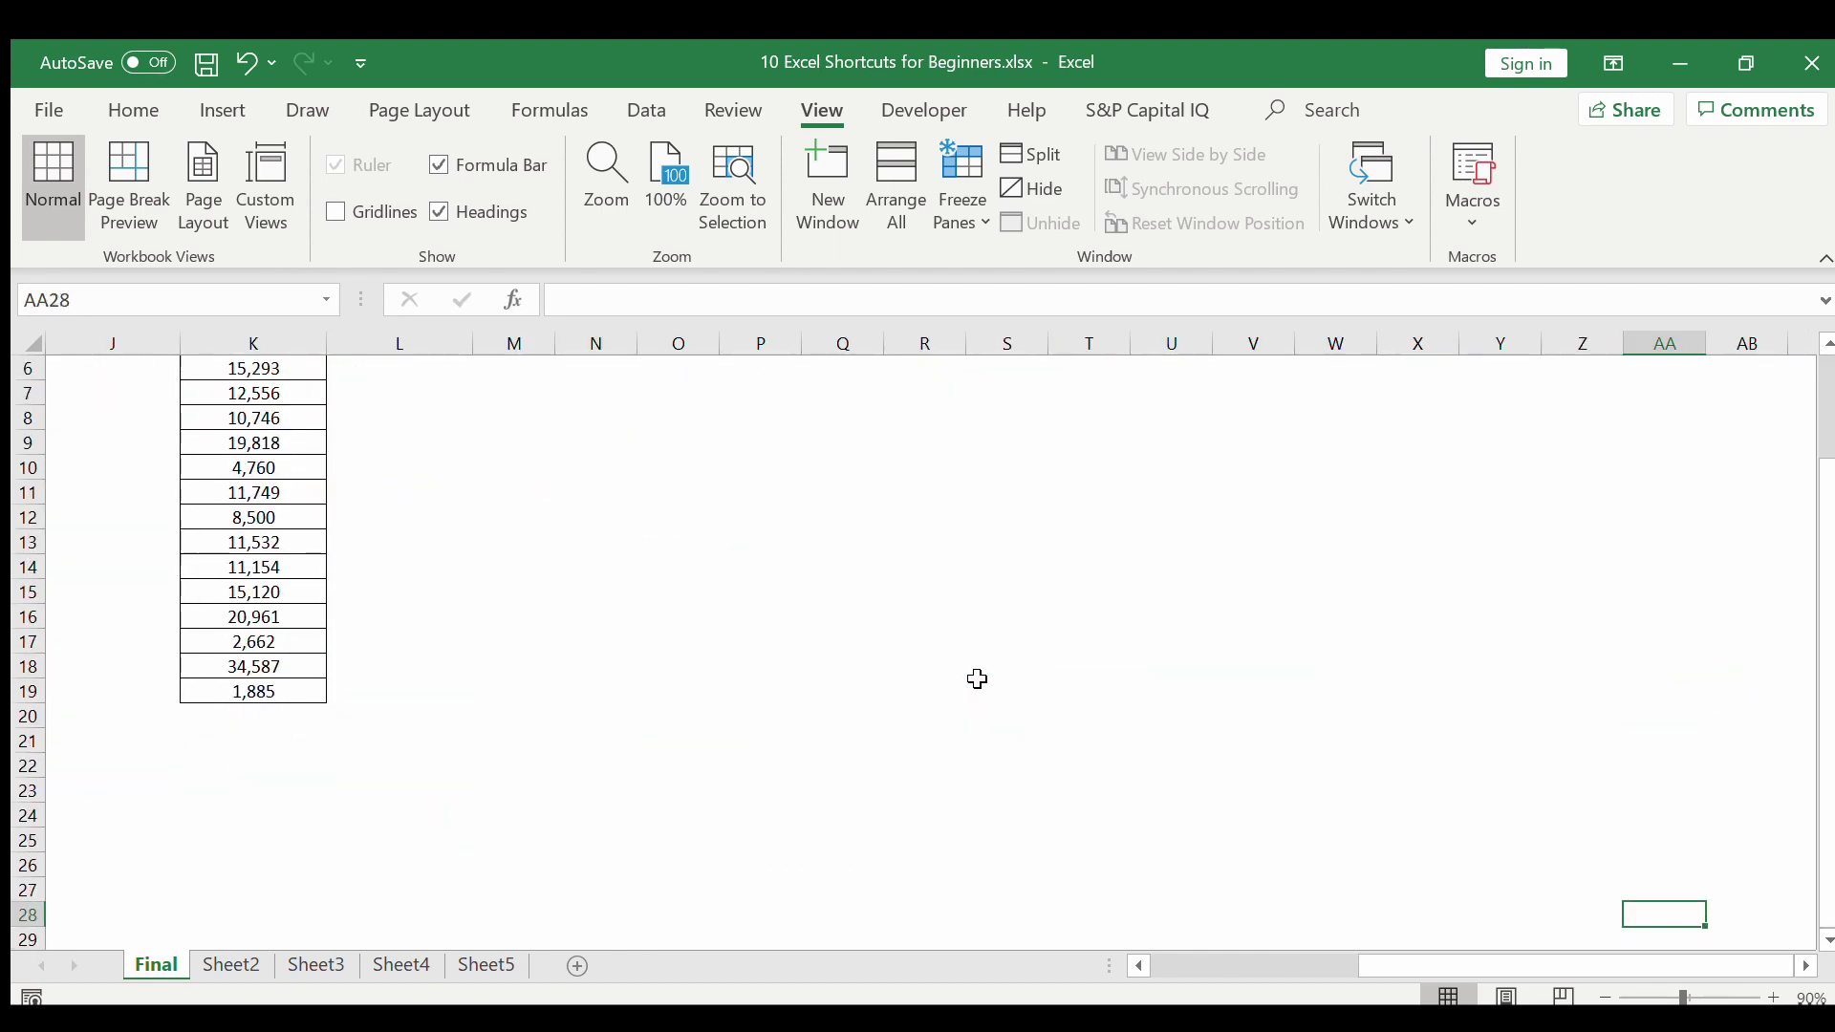
key("Home")
key("ctrl+Home")
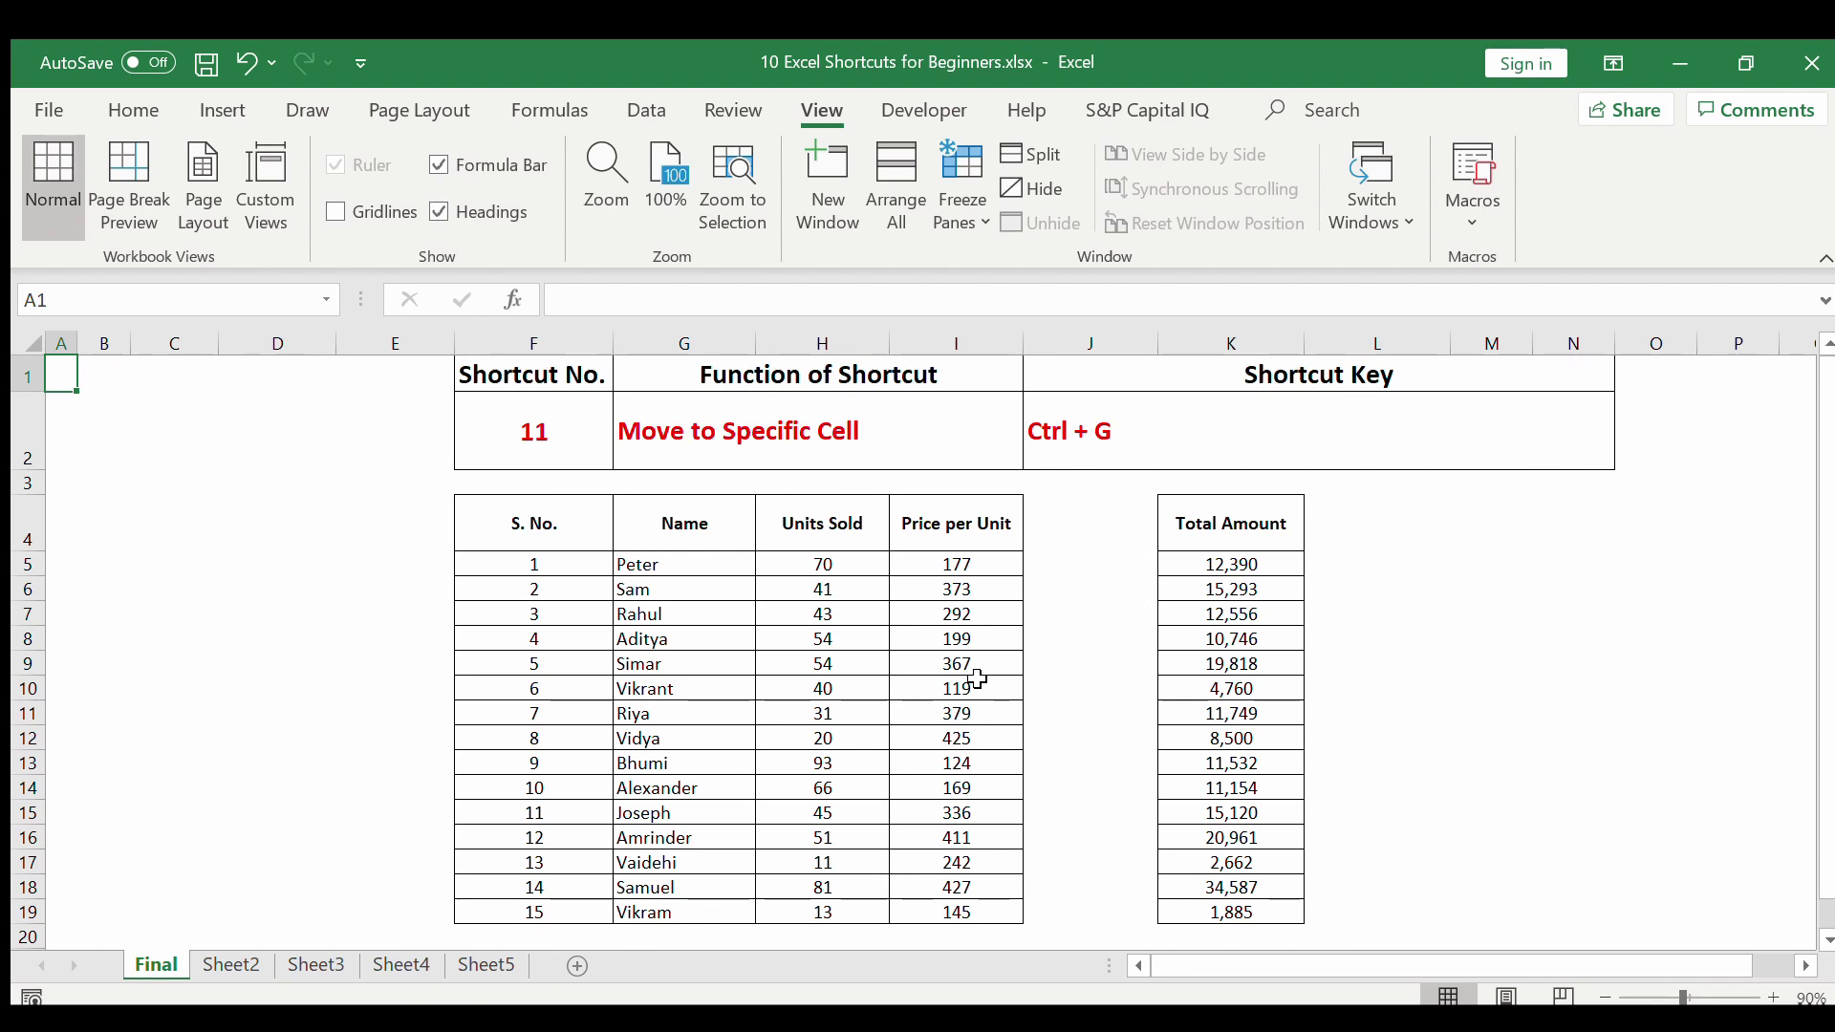
Select the S. No. header, jump to cell J253 with Go To, and return to cell A1.
left_click(534, 526)
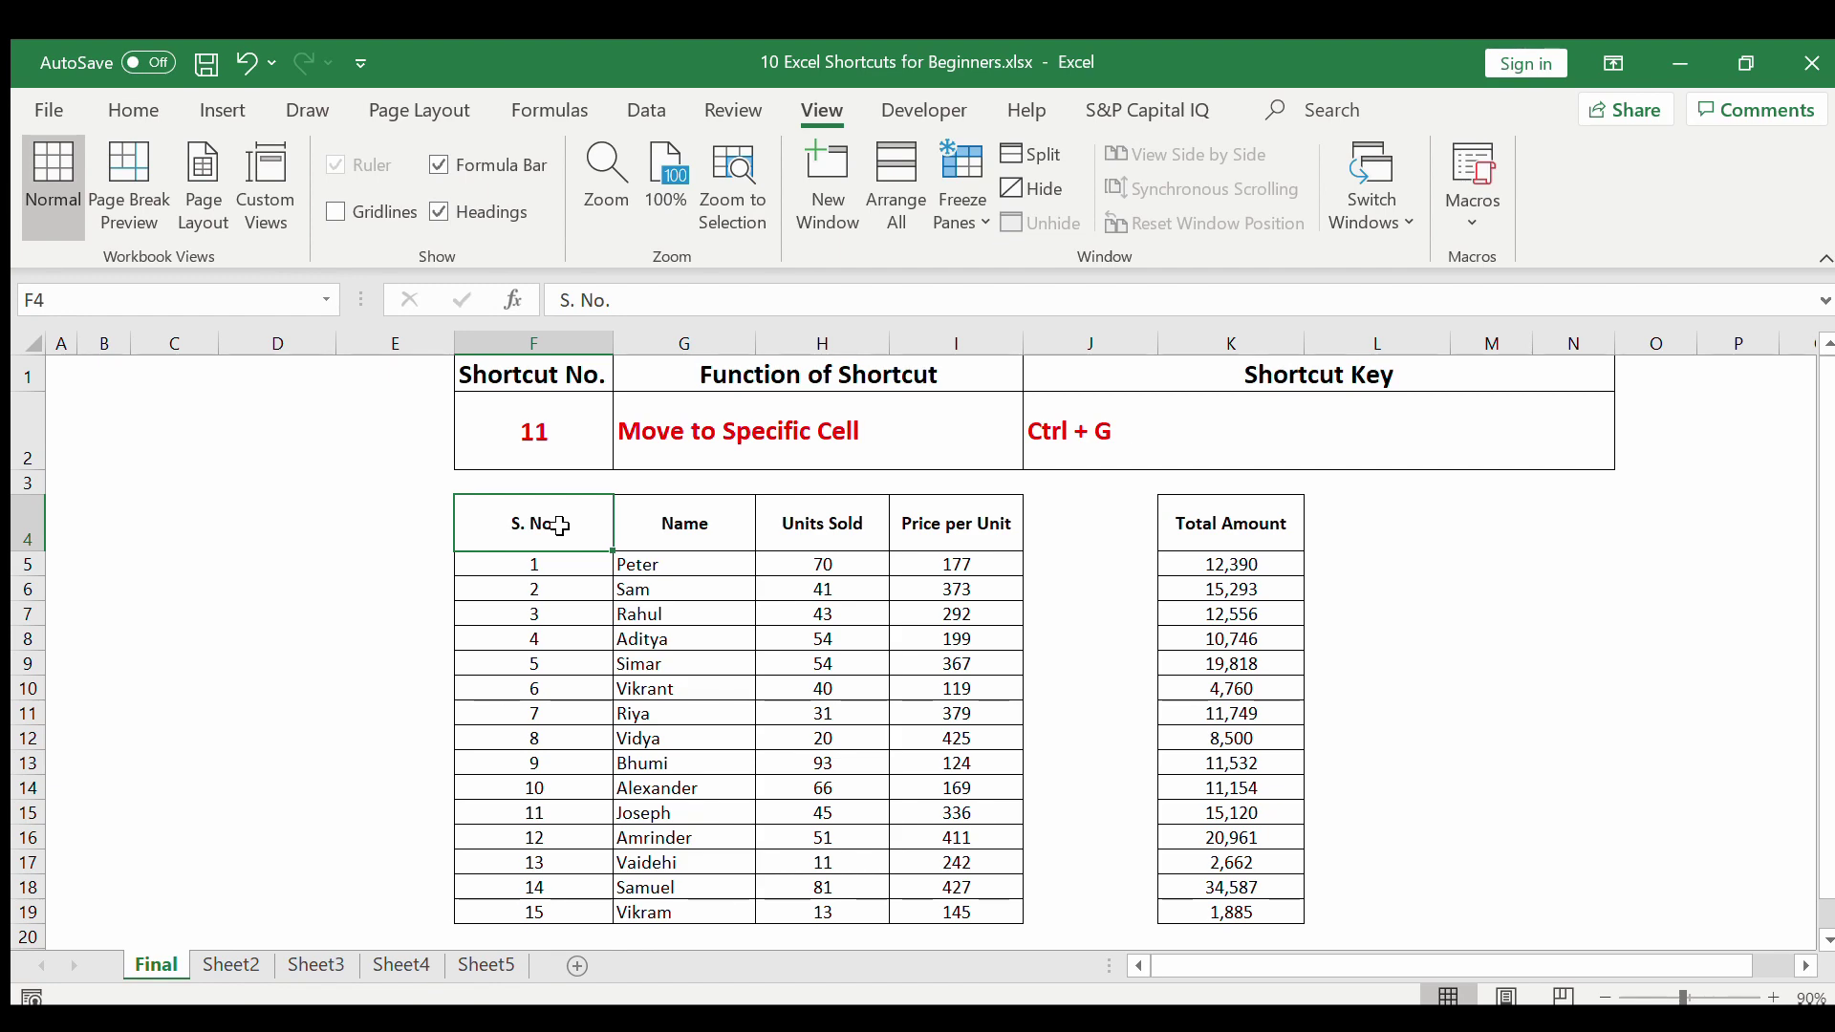
scroll(781, 631, "down", 20)
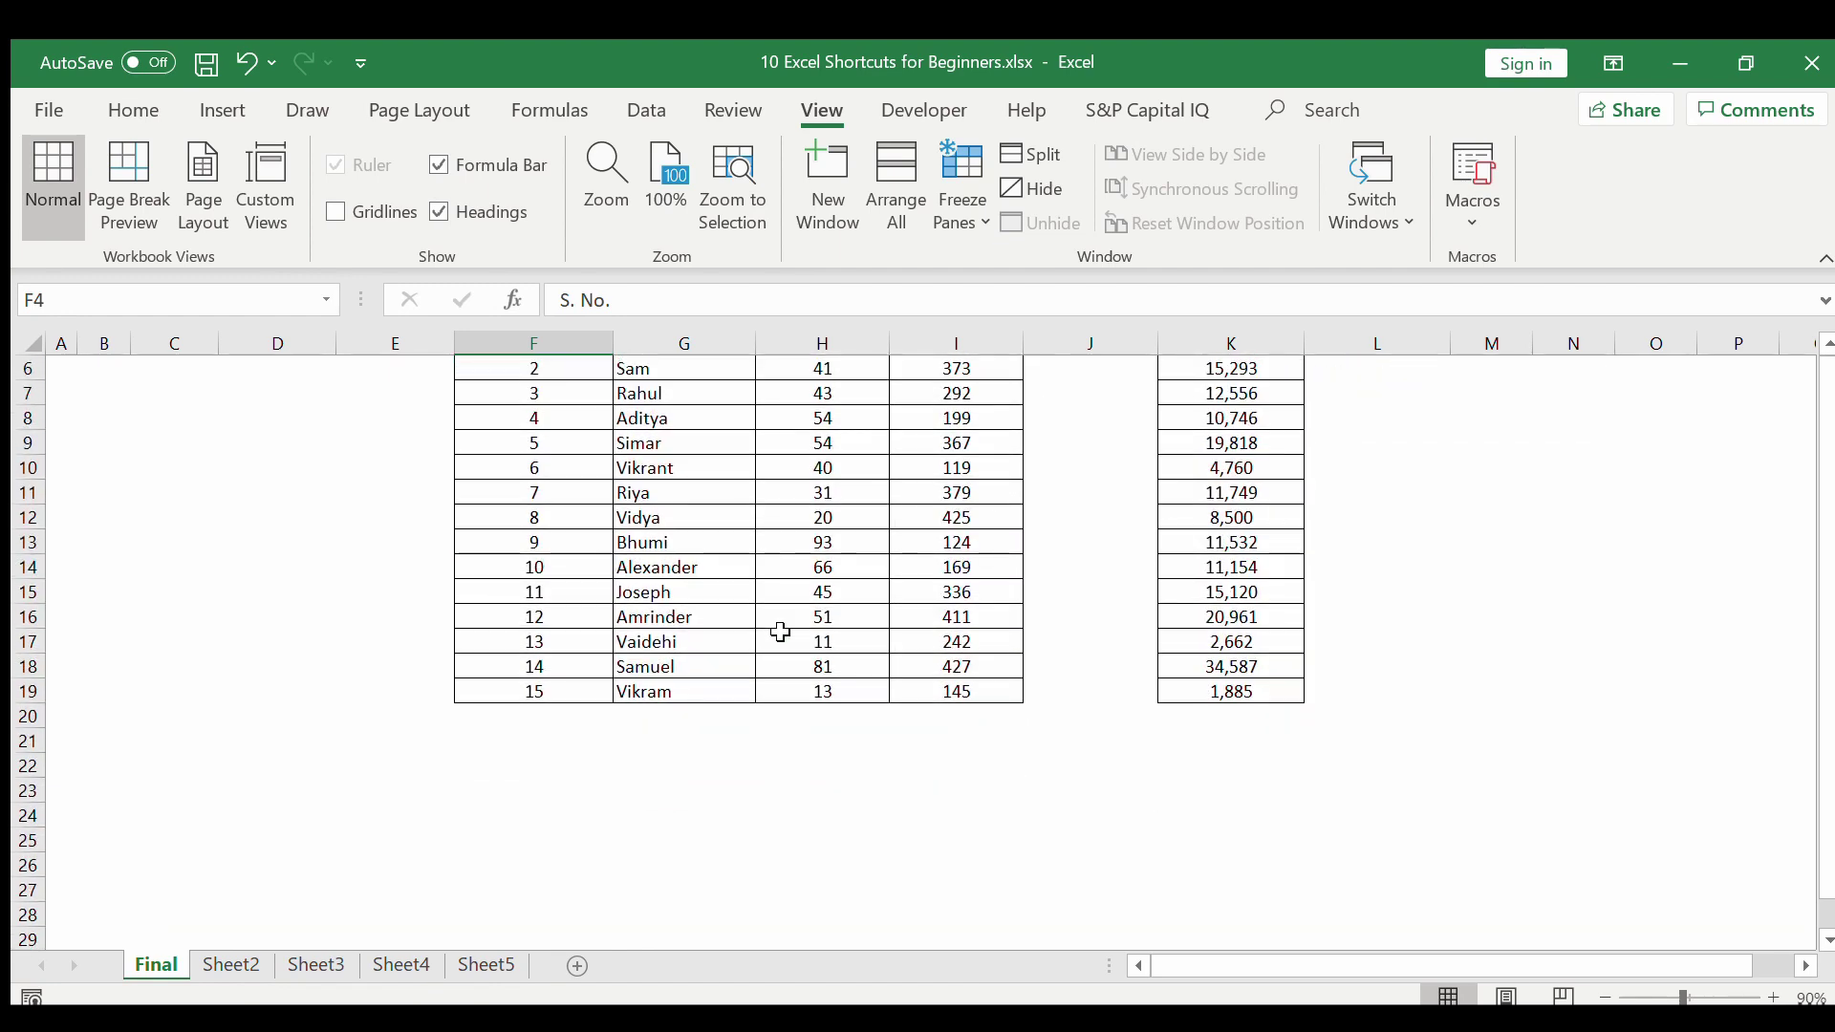
scroll(780, 632, "down", 11)
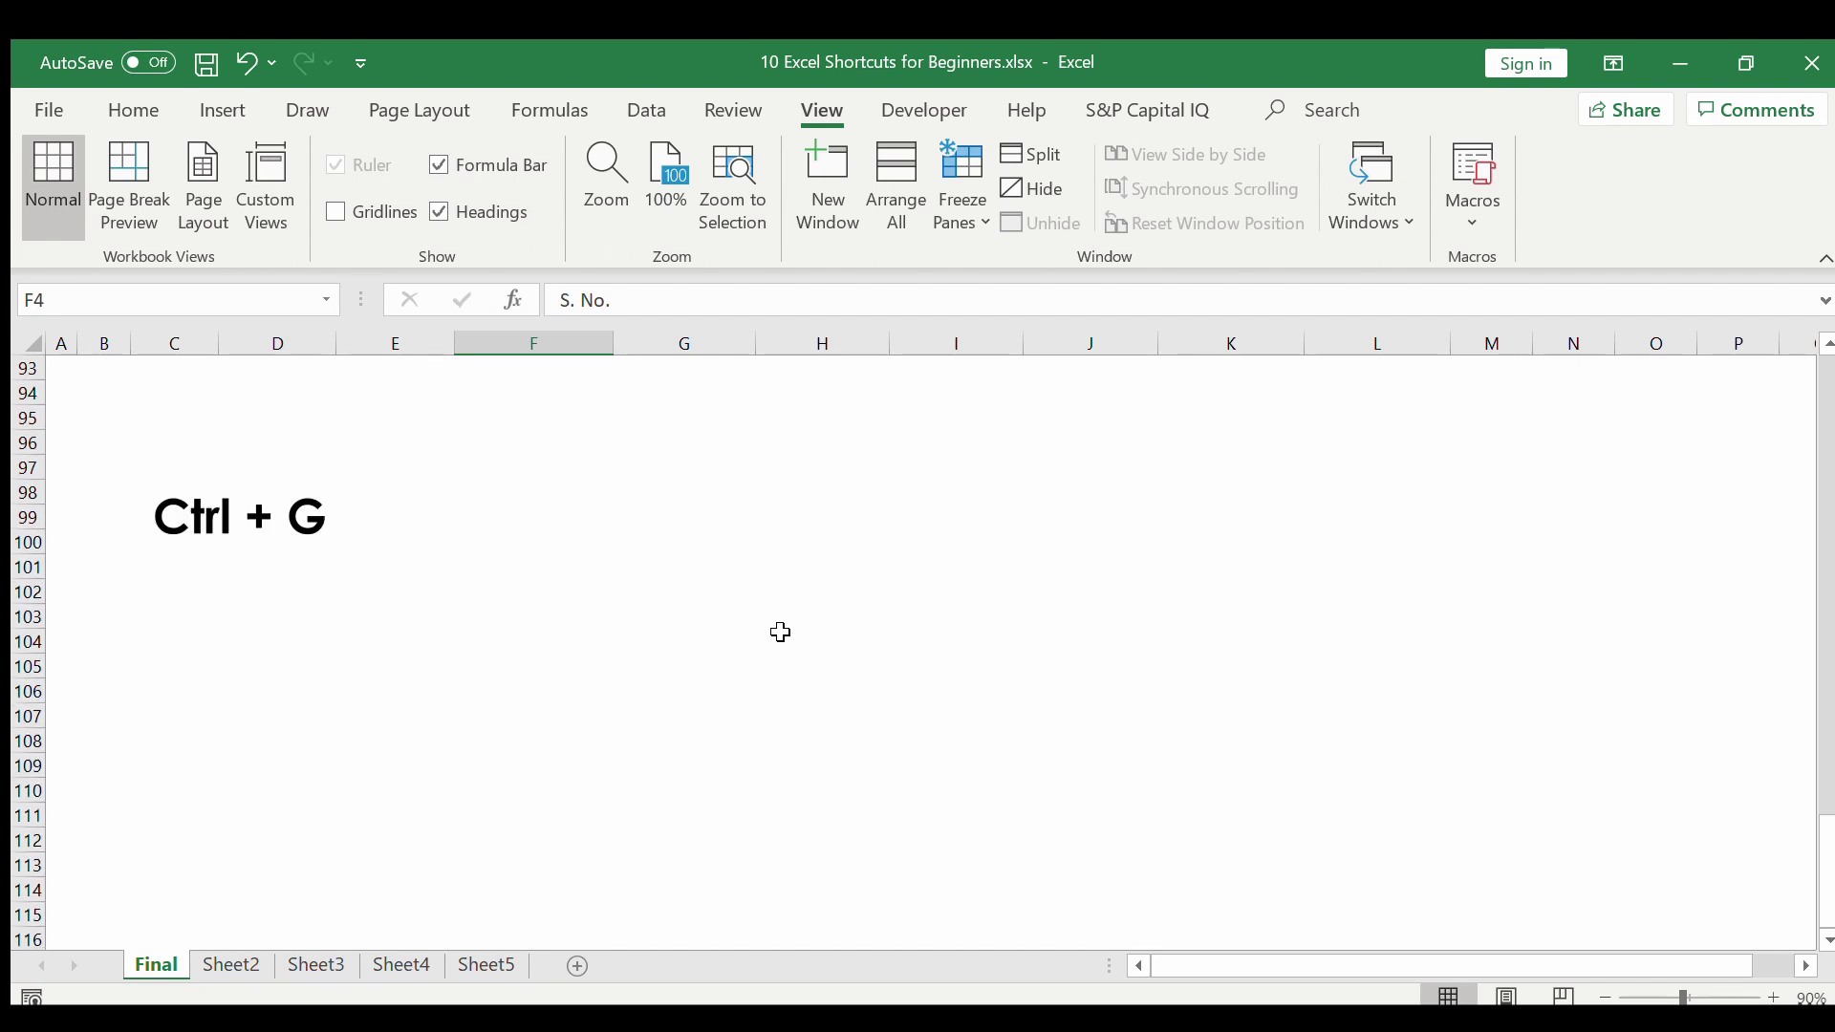
key("ctrl+g")
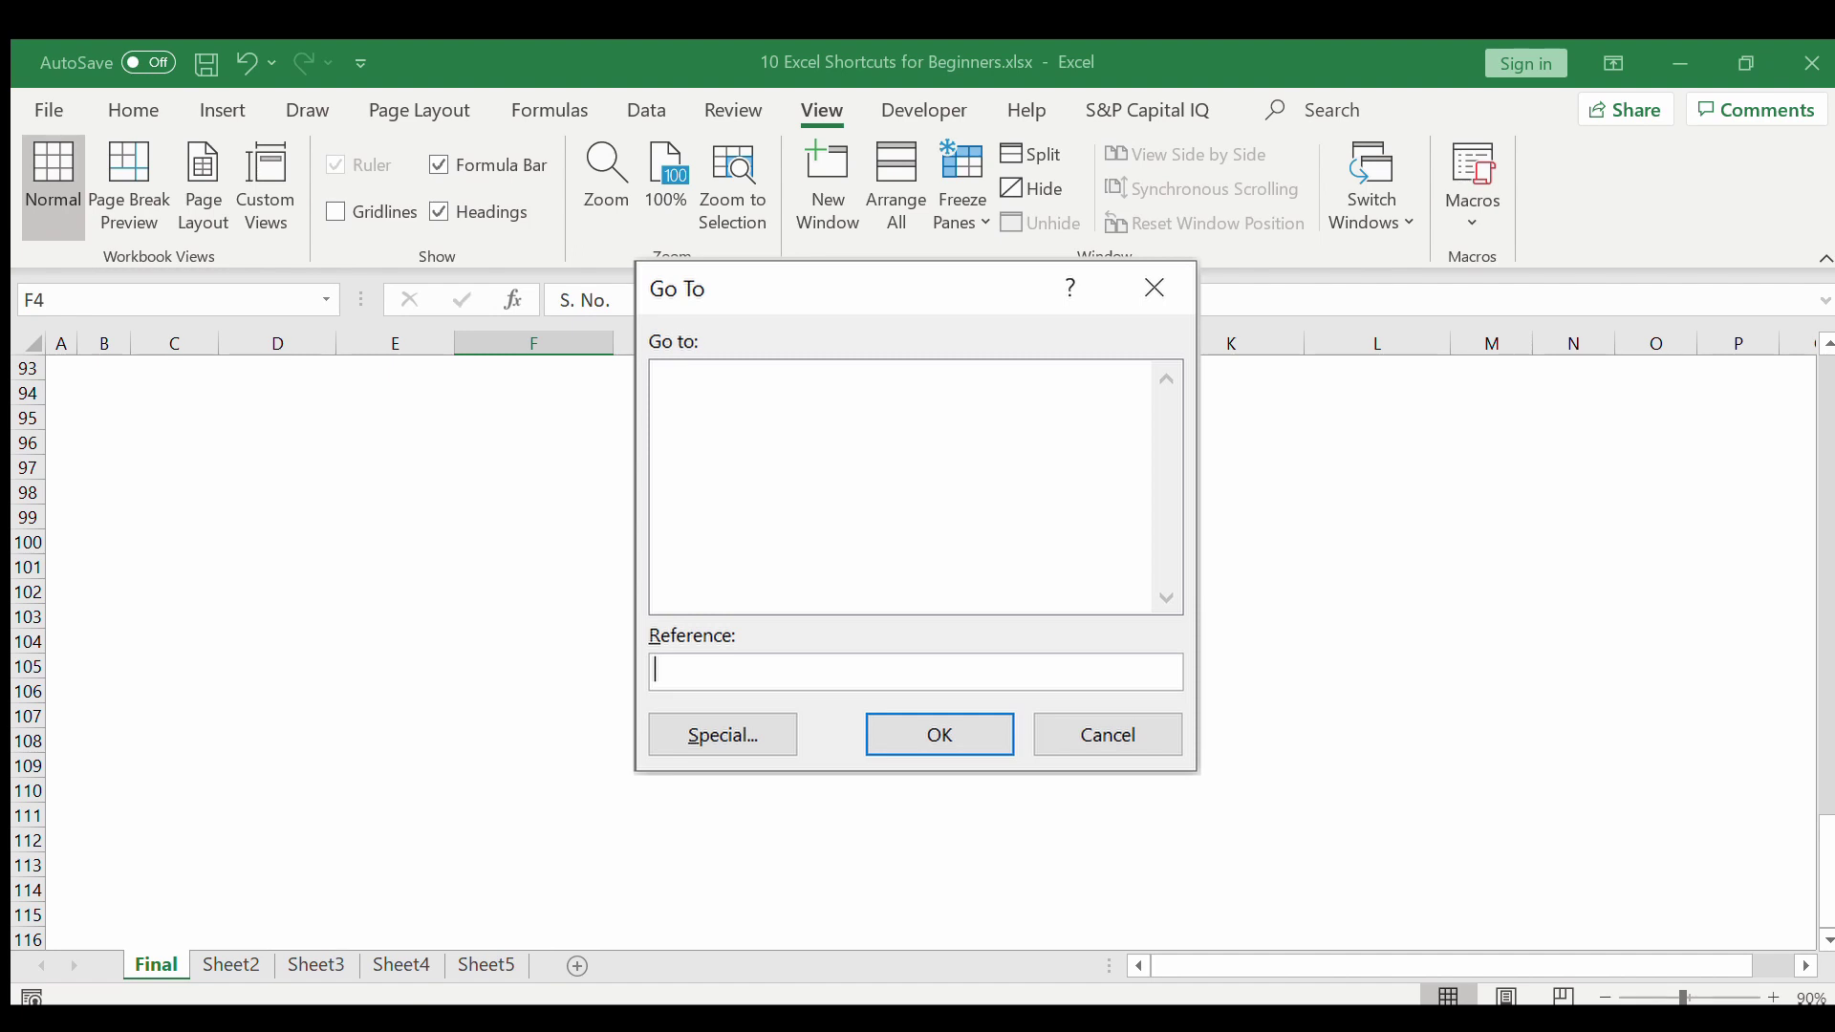
type("J253")
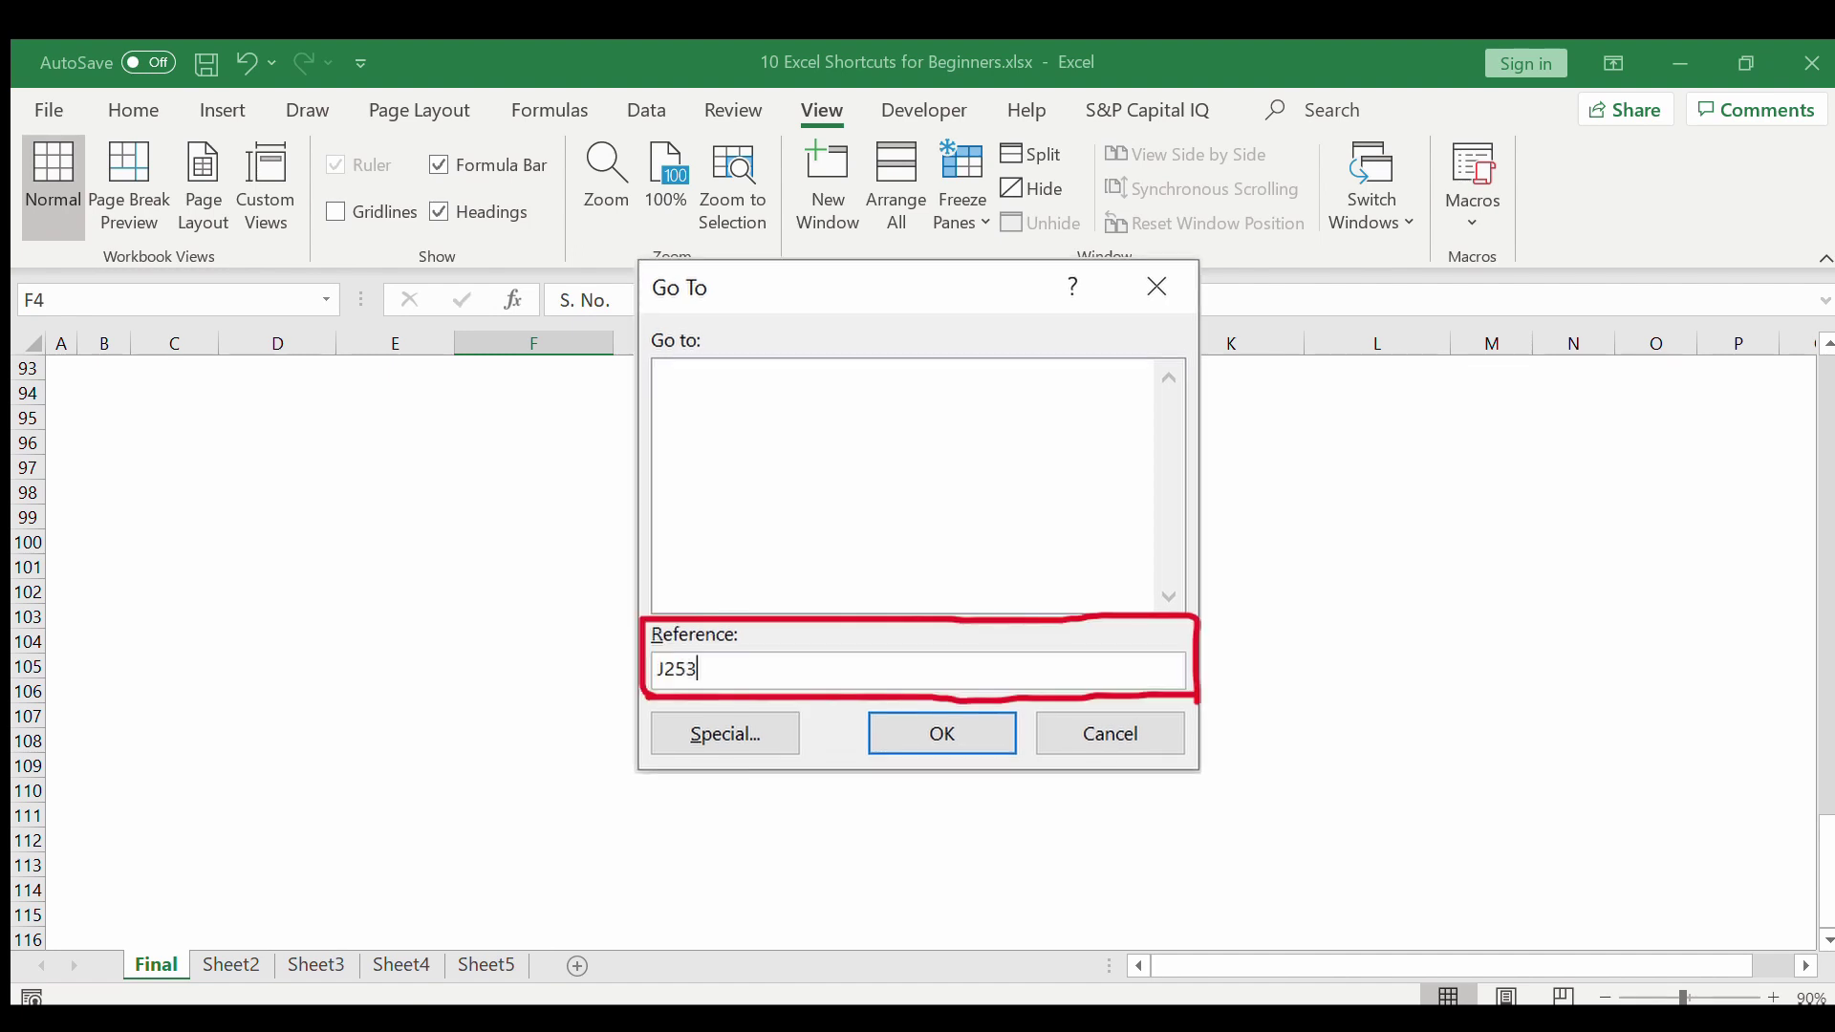
key("Return")
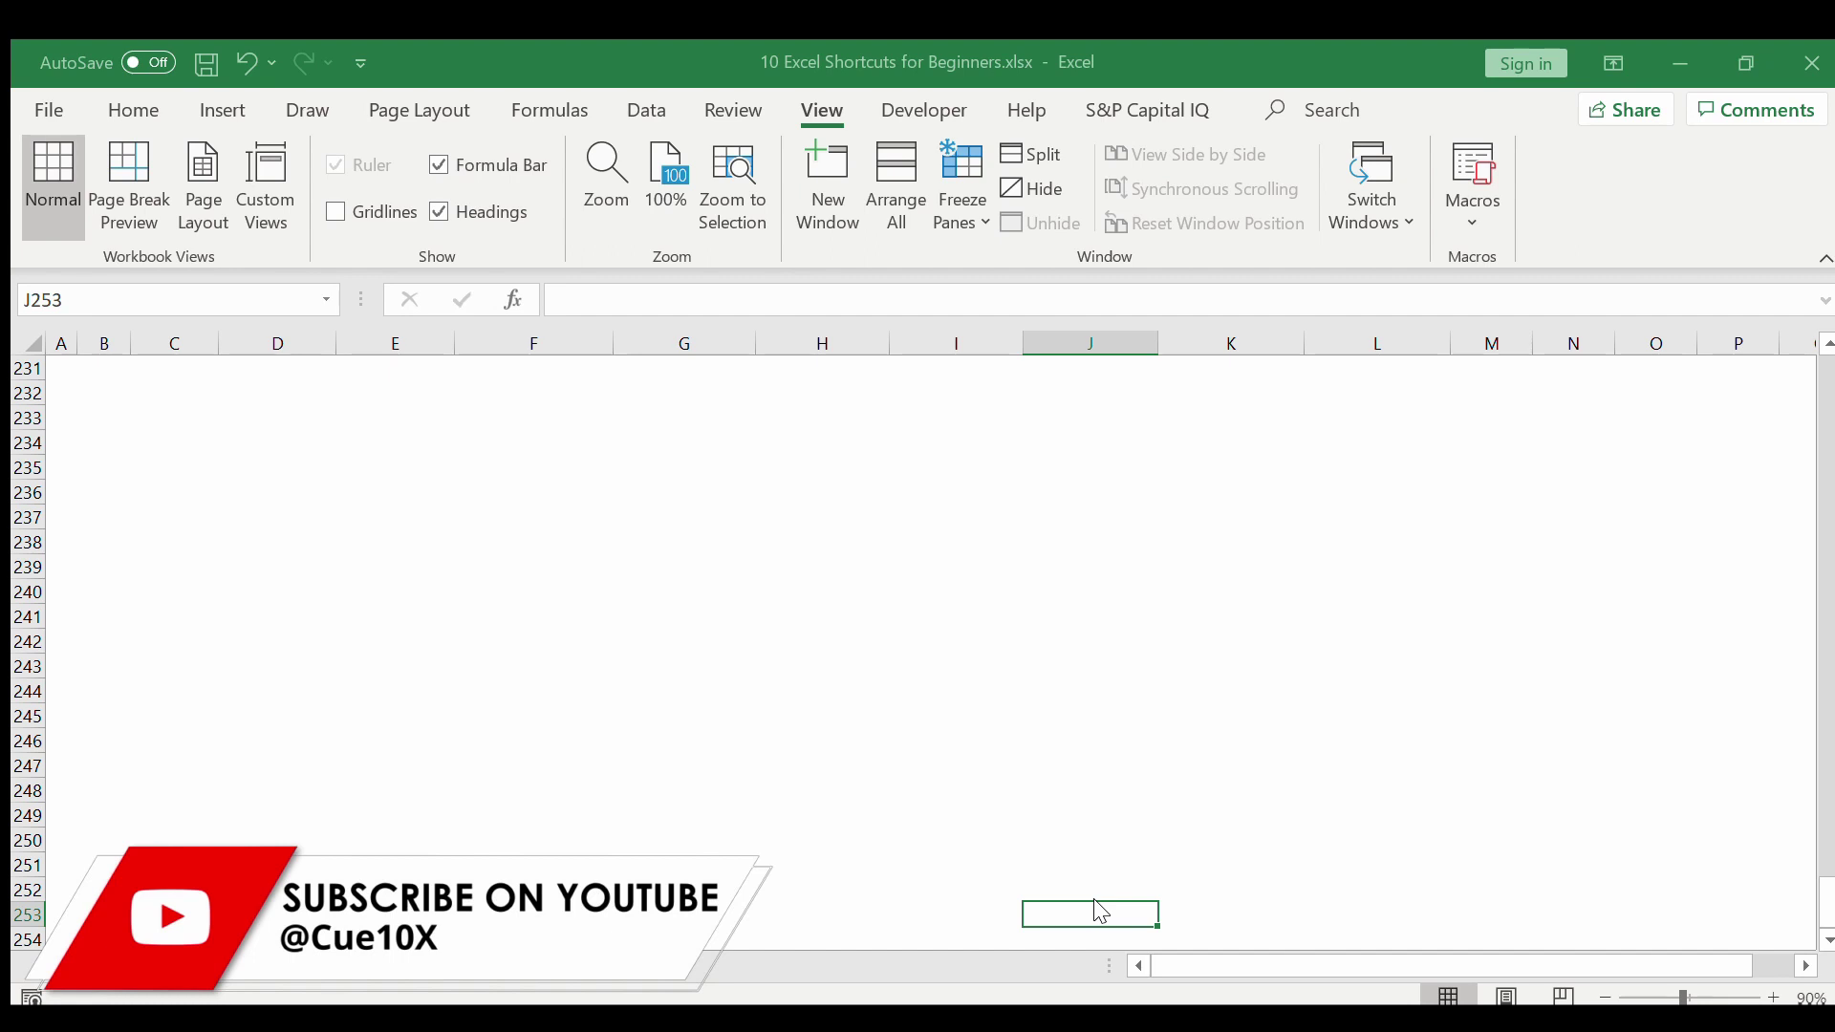
key("ctrl+Home")
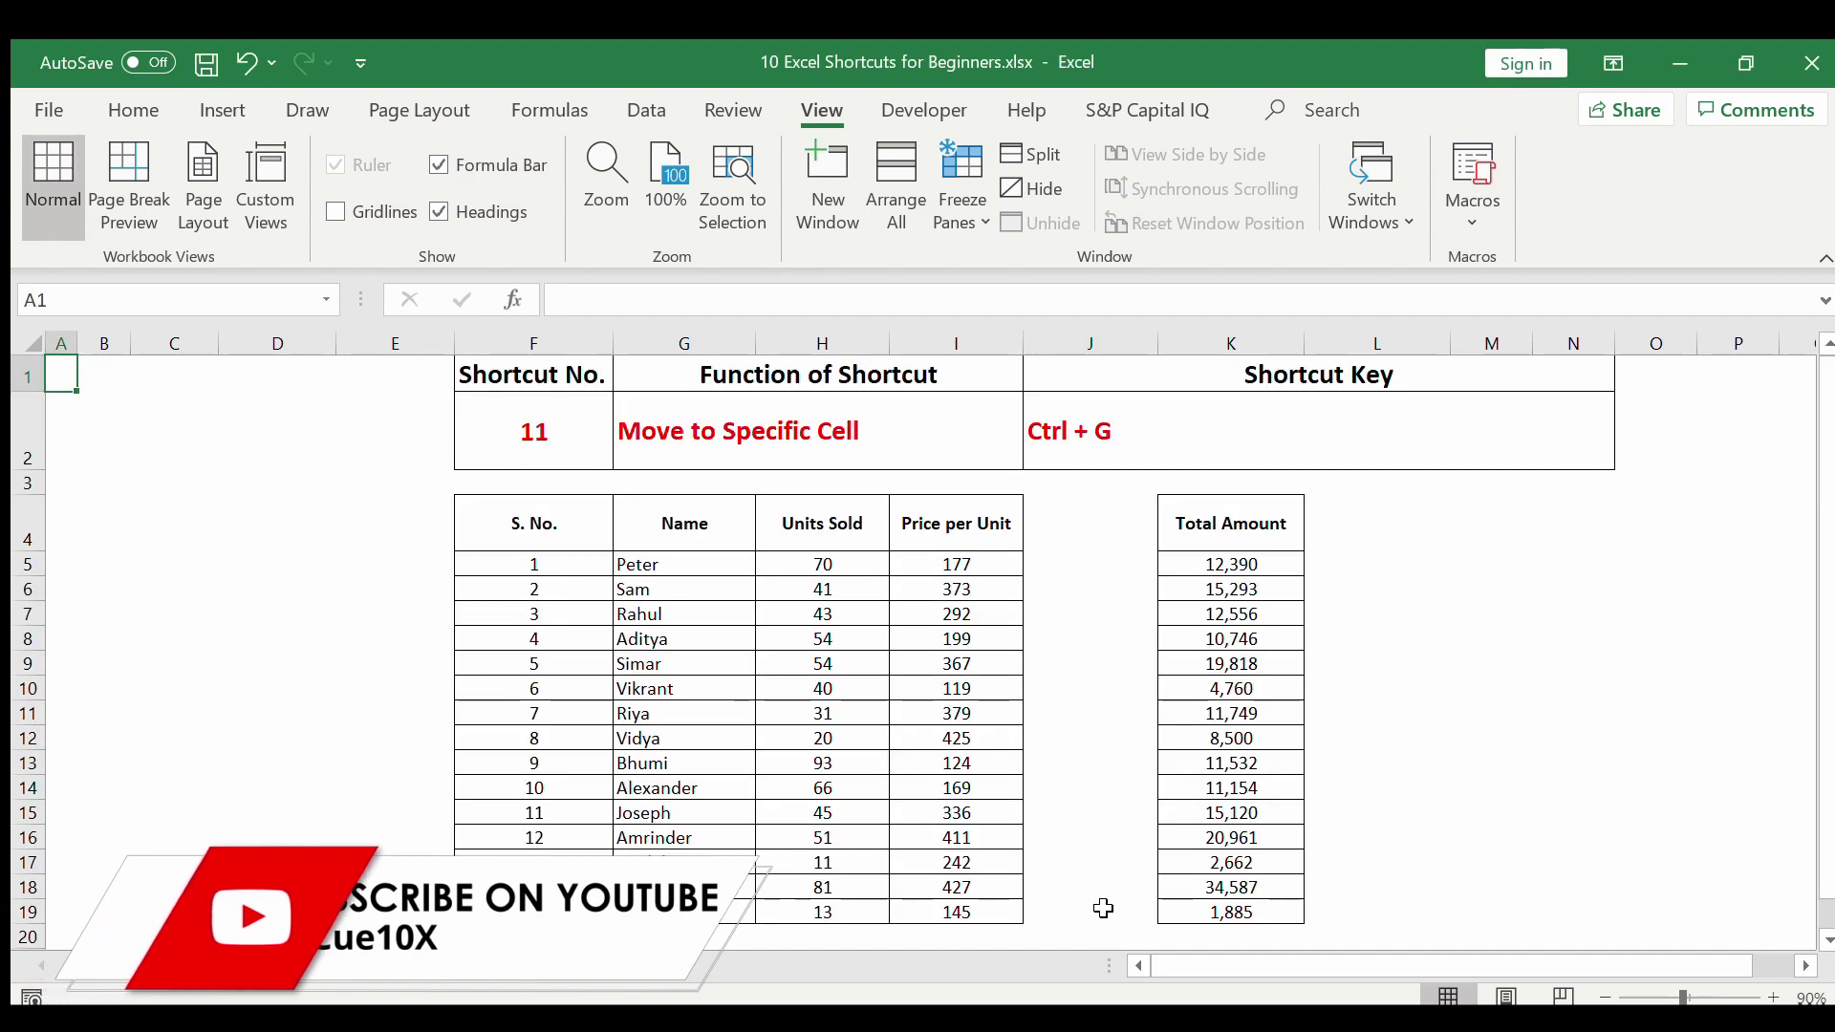